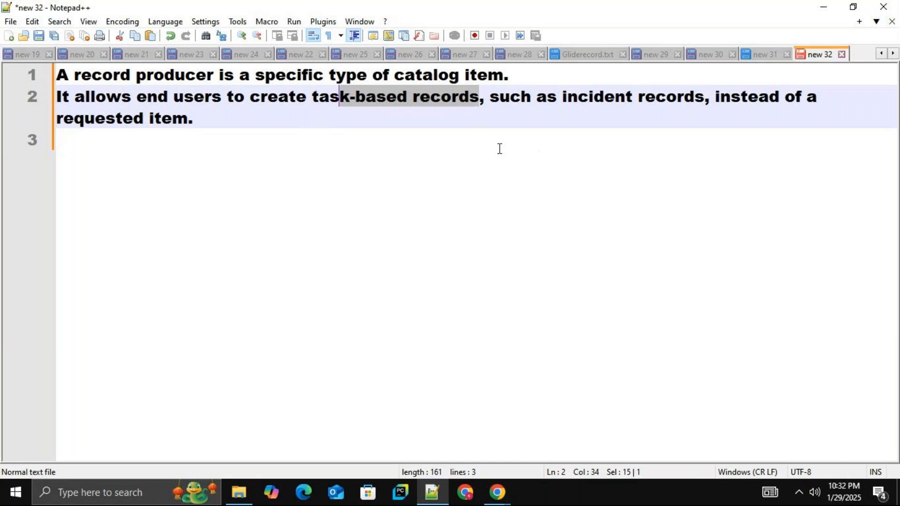
Review the note defining a record producer, highlighting the wording on task-based records, incident records and requested items.
click(203, 125)
drag(203, 124, 89, 108)
click(396, 139)
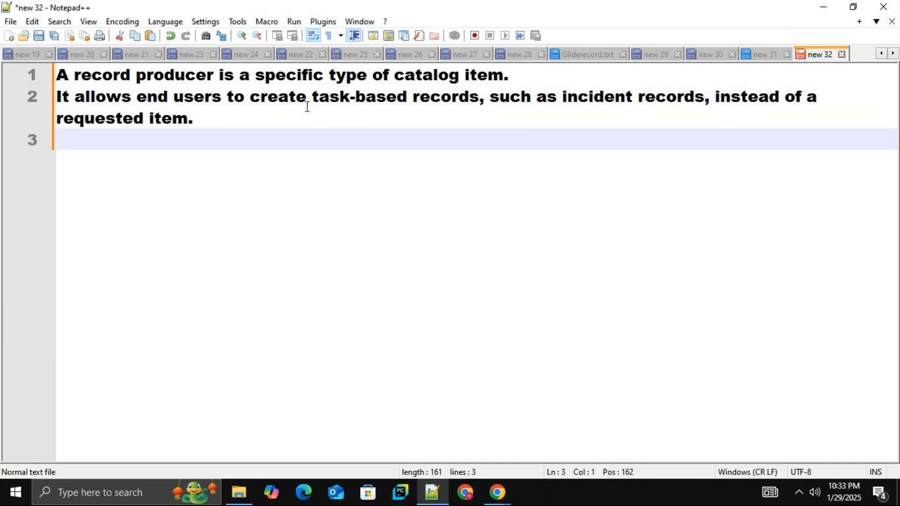
drag(320, 101, 342, 102)
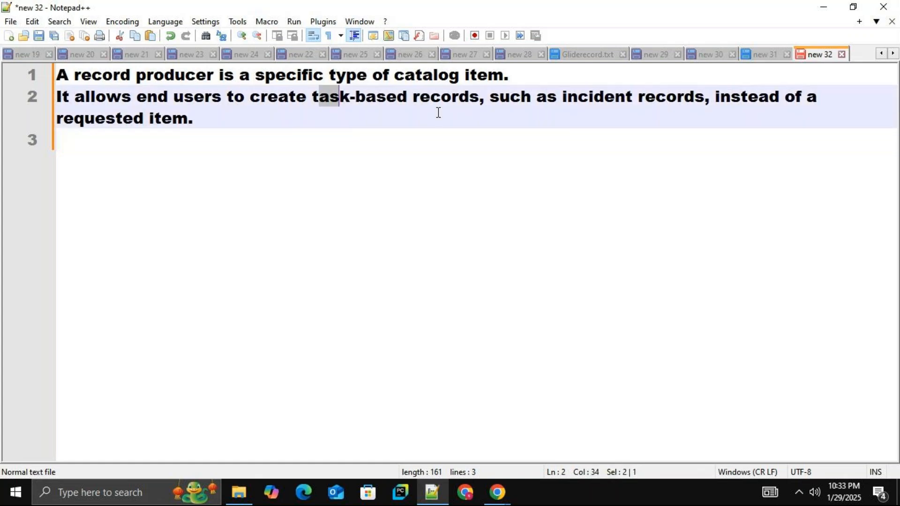
drag(705, 97, 631, 102)
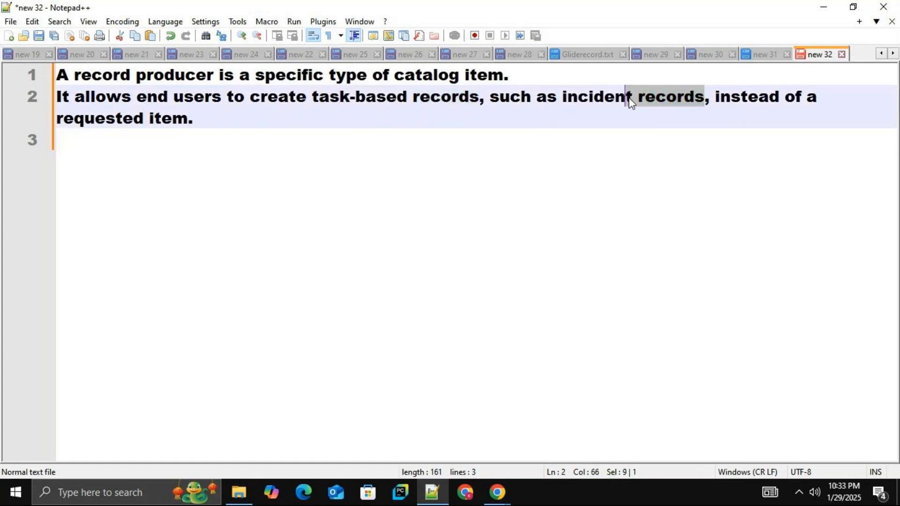
click(598, 122)
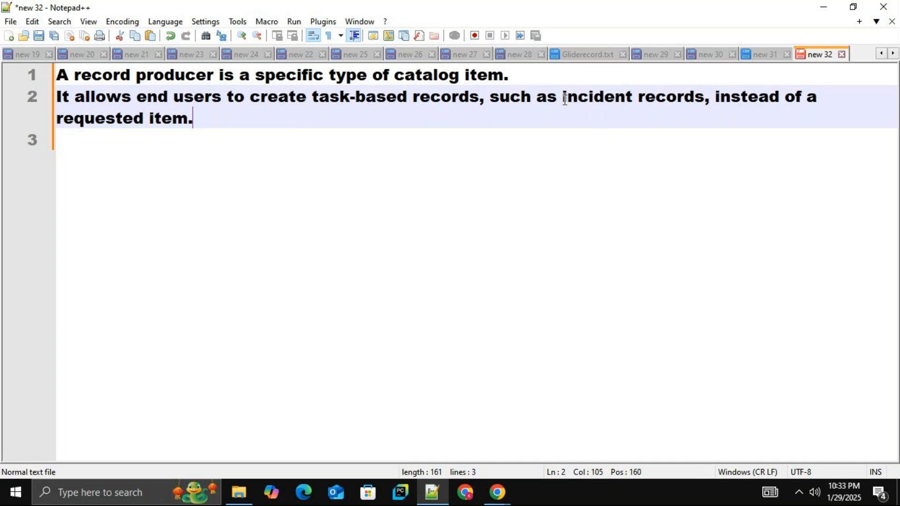
drag(565, 100, 583, 100)
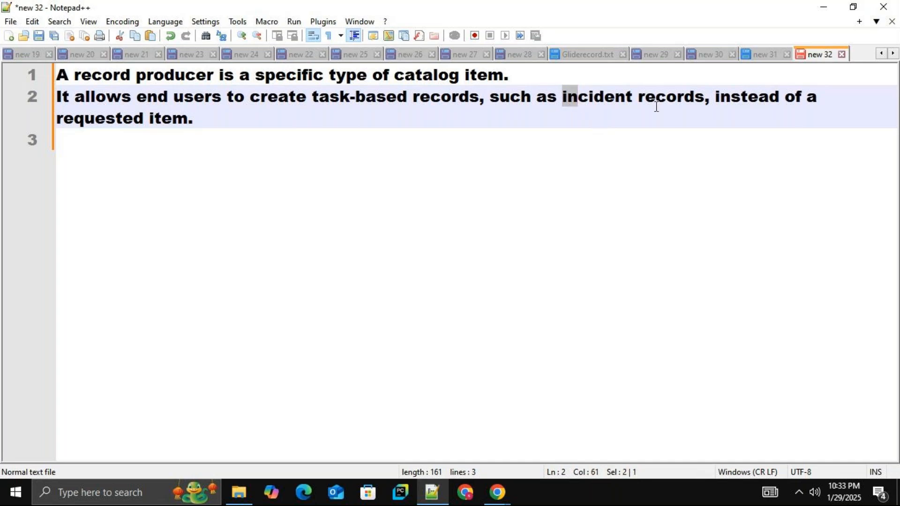
Switch to ServiceNow in Chrome, filter the navigator for "record pro" and open the Record Producers list in a new tab.
mouse_move(498, 488)
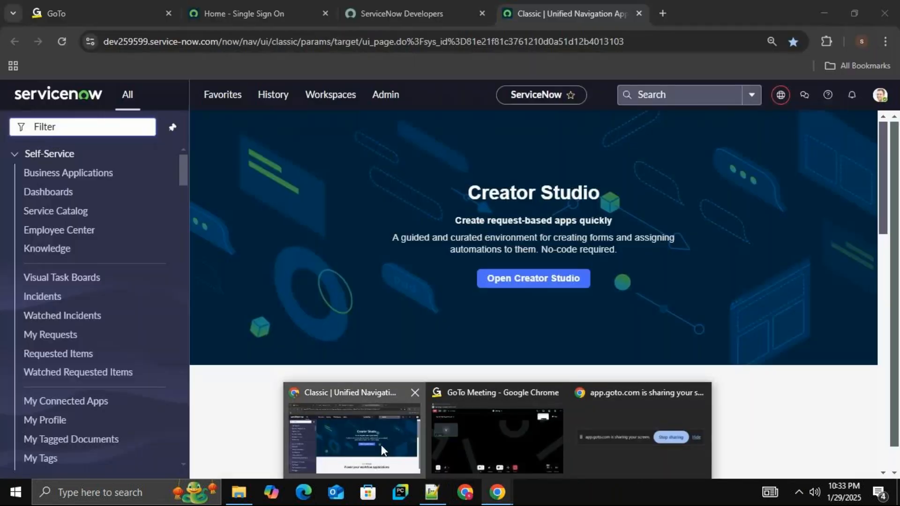
click(381, 446)
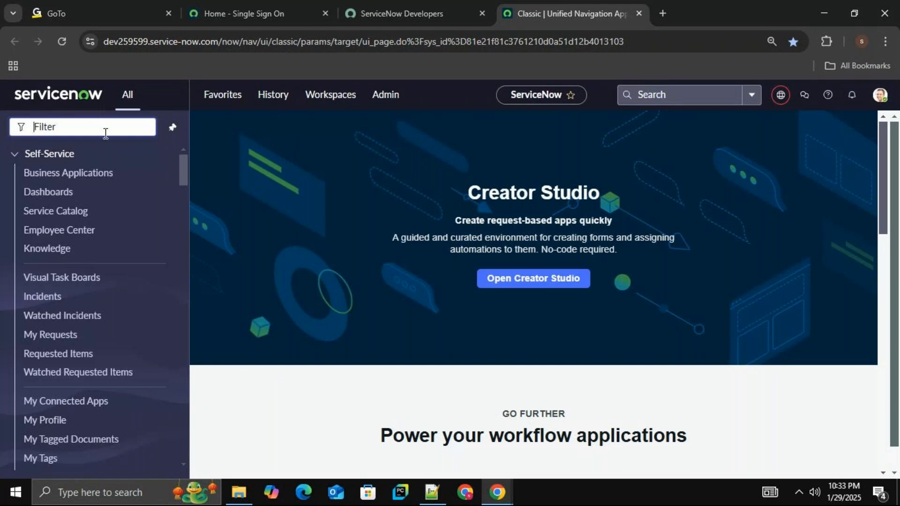
text(record)
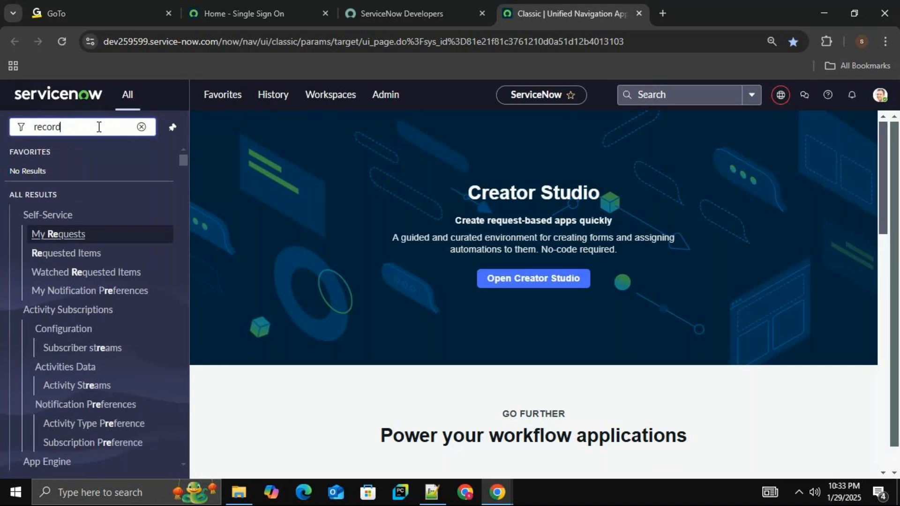
text( pro)
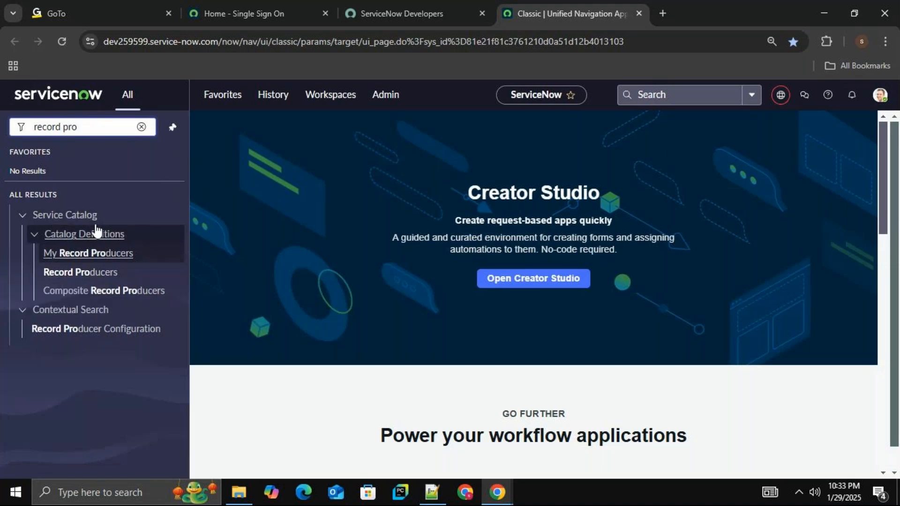
click(98, 279)
middle_click(98, 277)
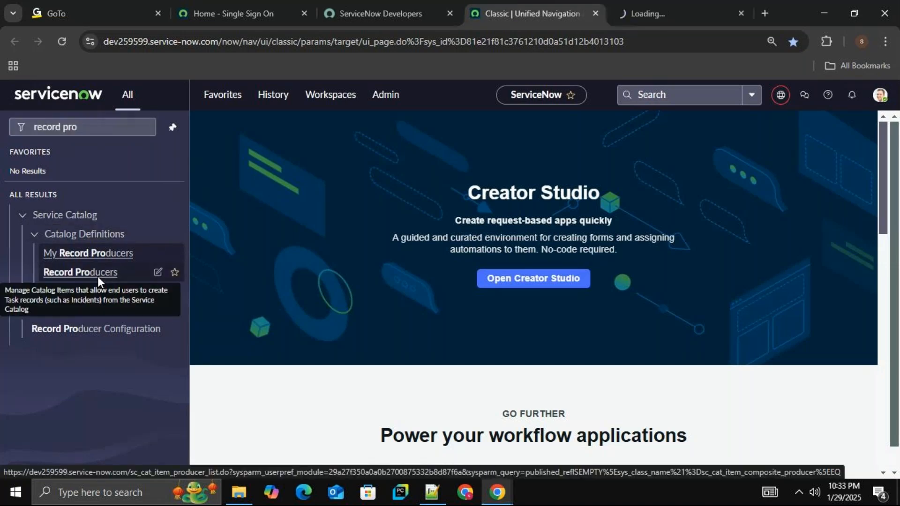
click(654, 13)
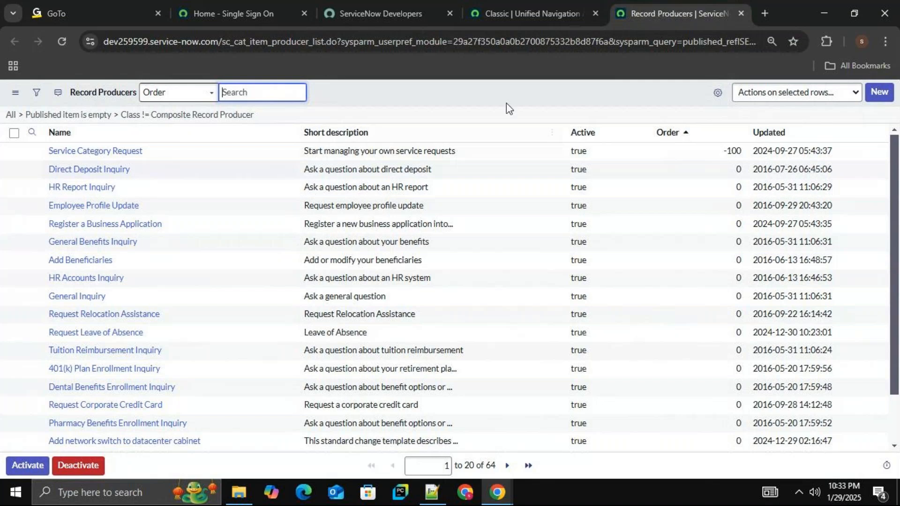
click(766, 13)
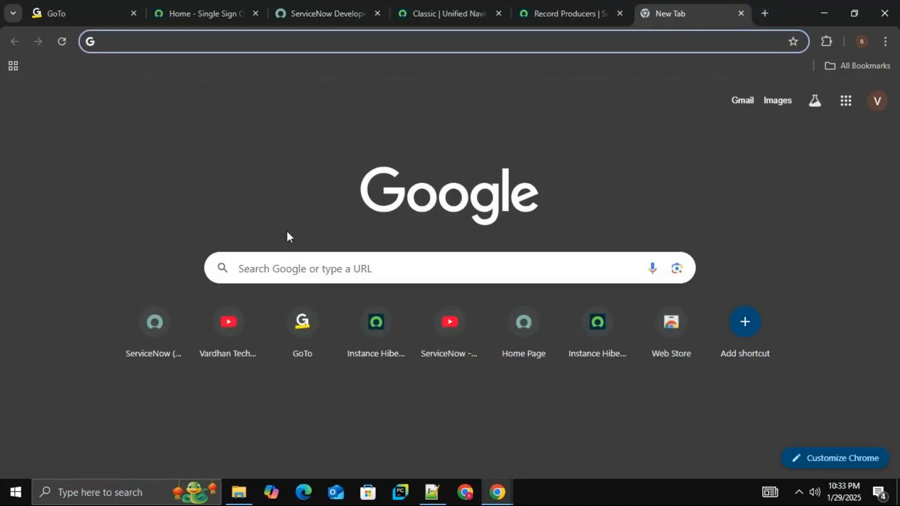
click(562, 12)
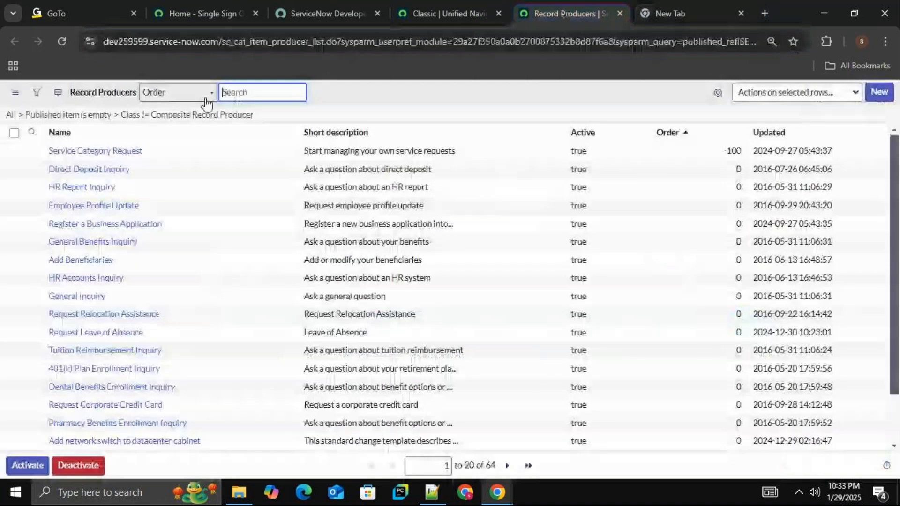
click(218, 43)
drag(219, 42, 84, 42)
key(ctrl+c)
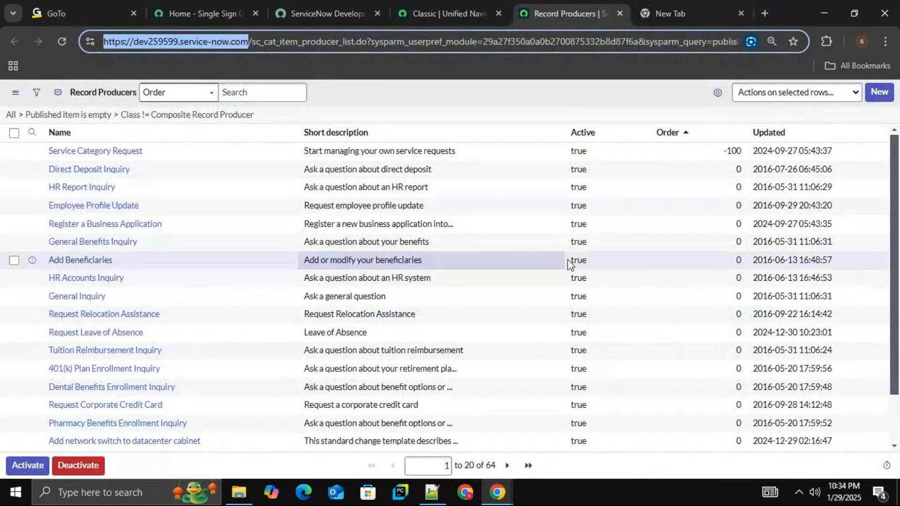
click(668, 6)
key(ctrl+v)
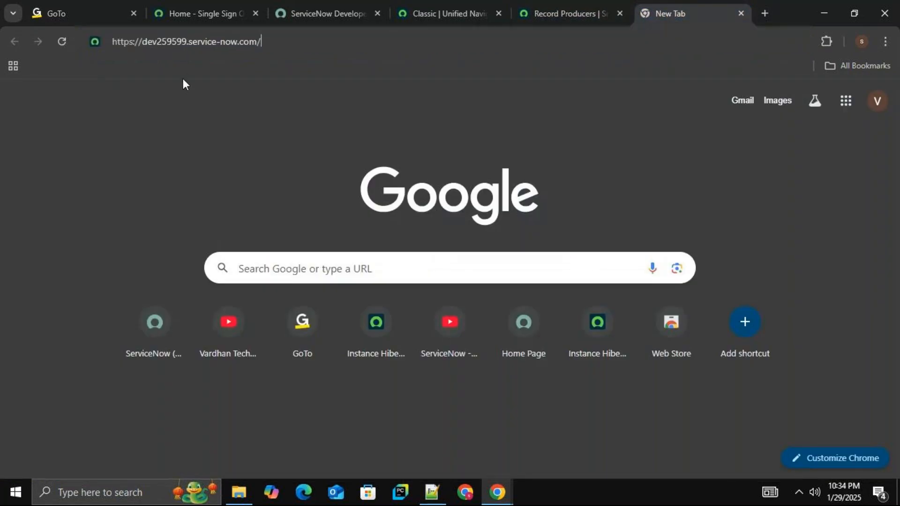
text(sp)
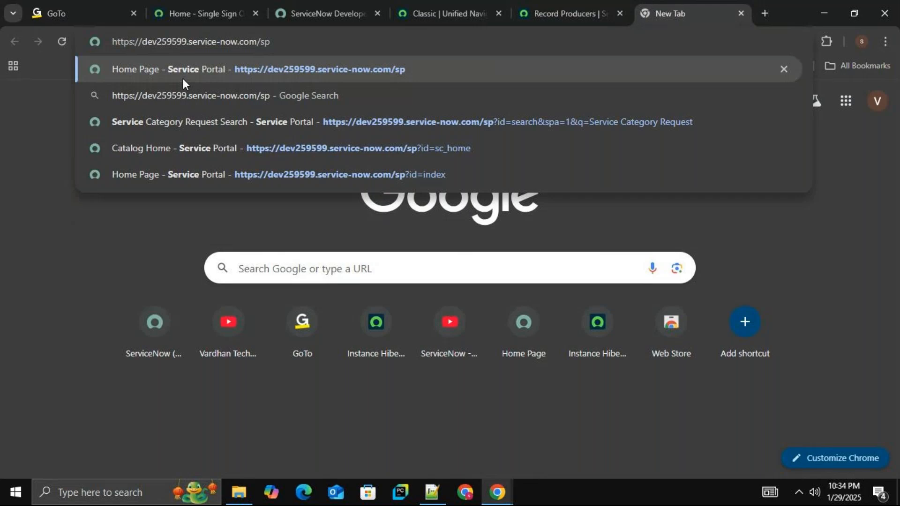
key(Return)
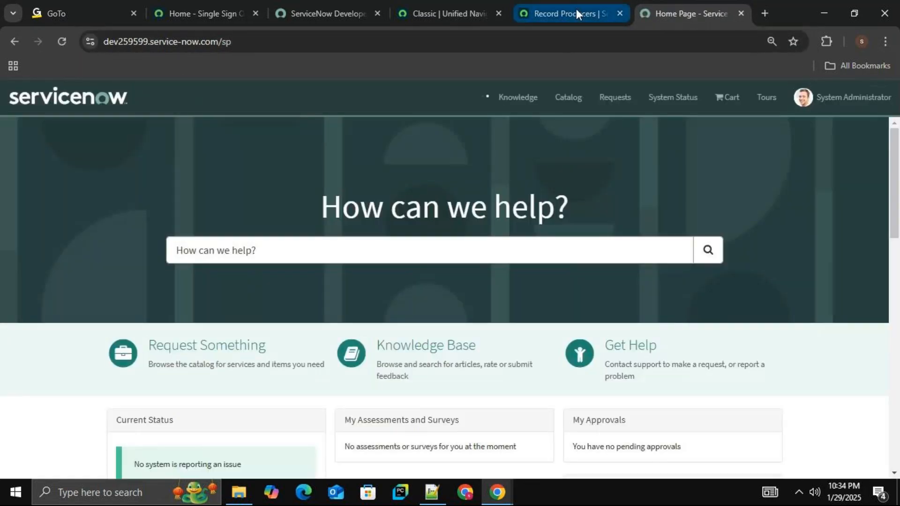
Copy the name Service Category Request from the record producer list and search the Service Portal for it.
click(576, 9)
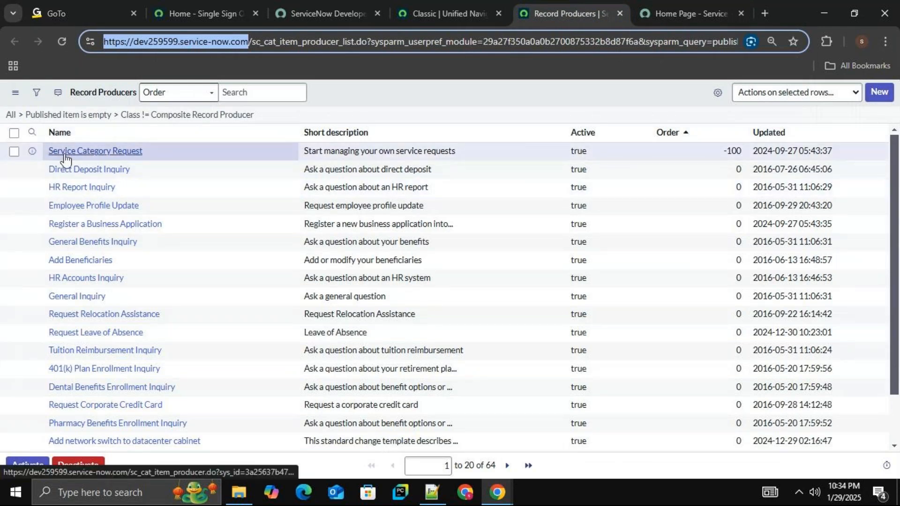
drag(143, 156, 43, 156)
key(ctrl+c)
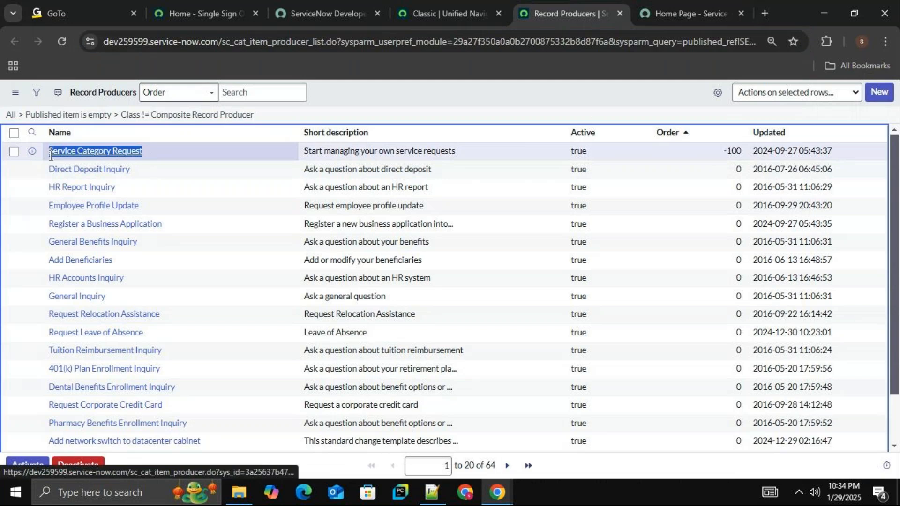
click(710, 6)
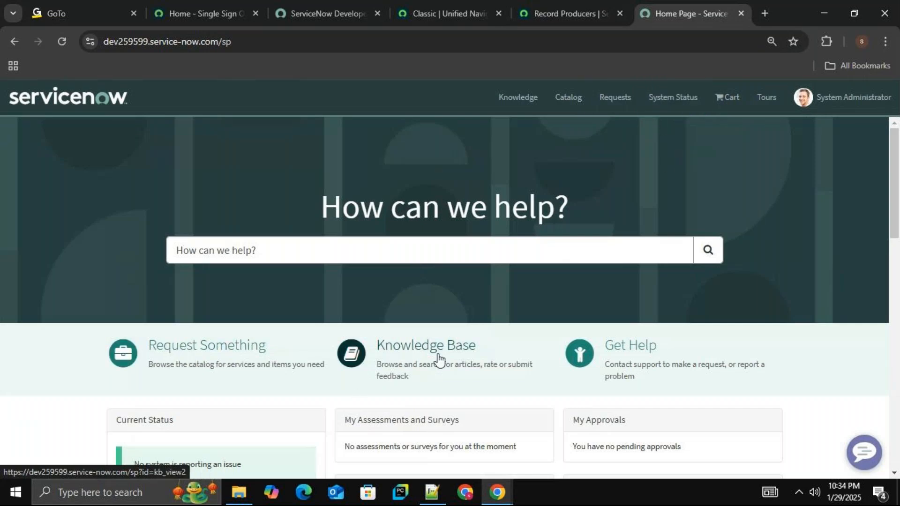
mouse_move(899, 201)
mouse_down()
mouse_move(896, 255)
mouse_move(895, 203)
mouse_up()
click(308, 239)
key(ctrl+v)
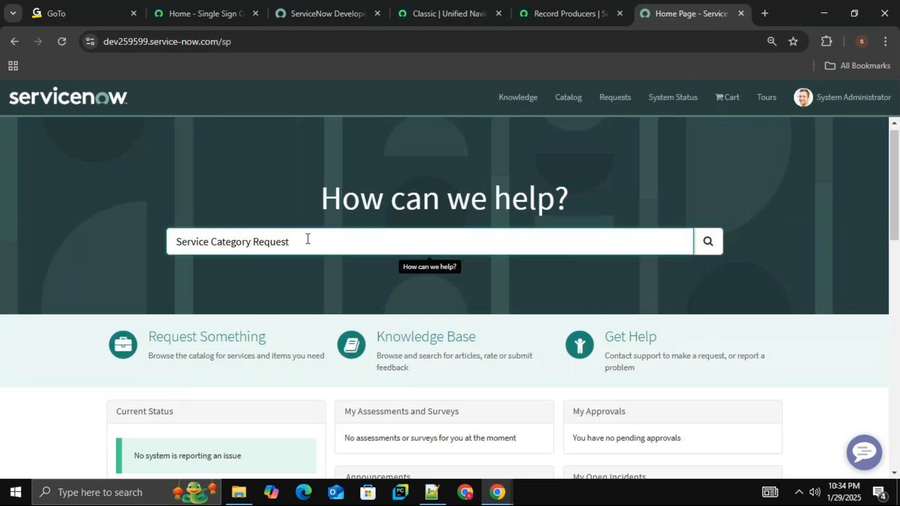
key(Return)
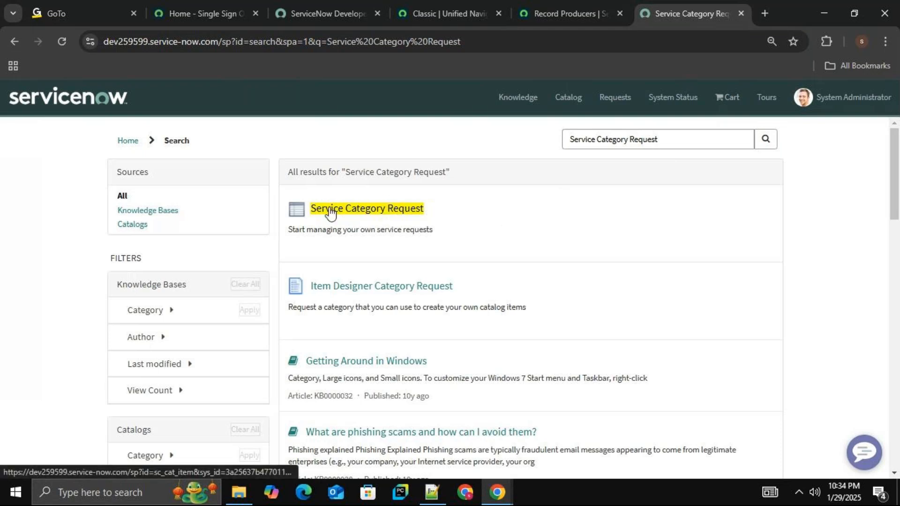
Open the Service Category Request item from the search results and examine its description and form fields.
click(368, 217)
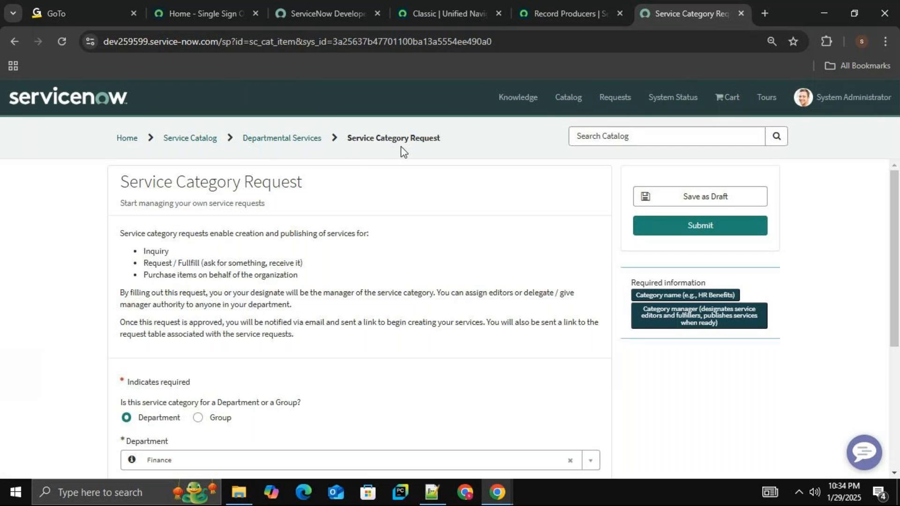
drag(898, 181, 898, 232)
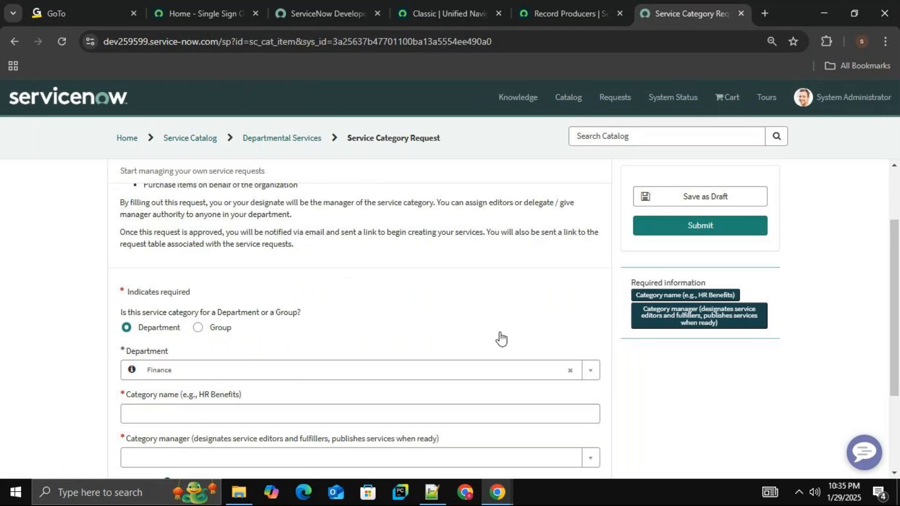
drag(893, 247, 892, 306)
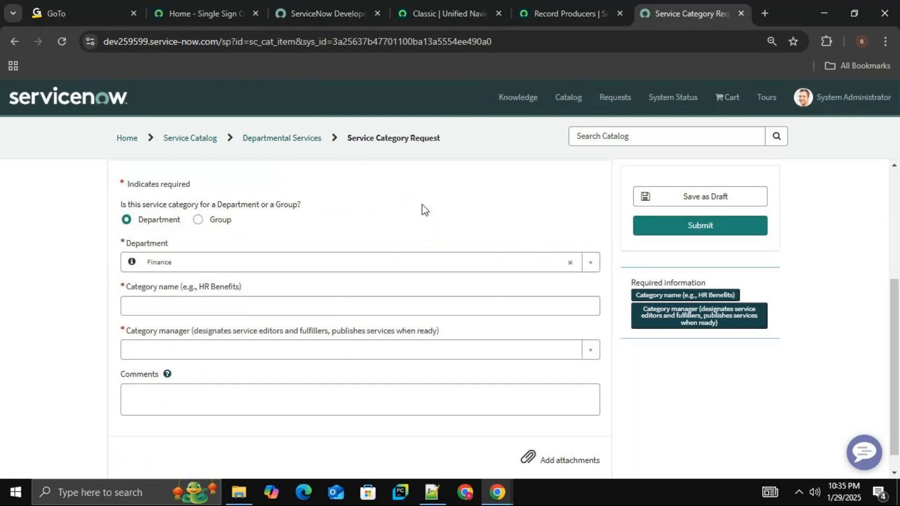
scroll(375, 252, up, 4)
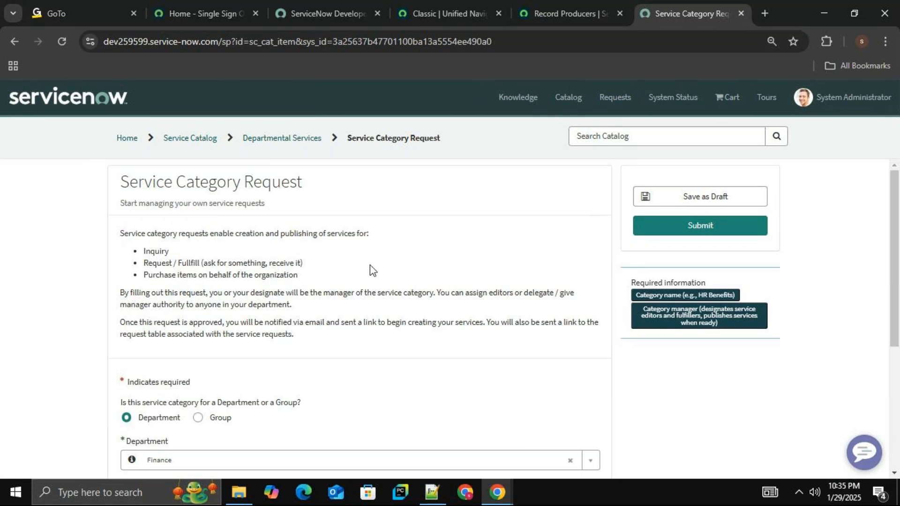
scroll(417, 245, down, 5)
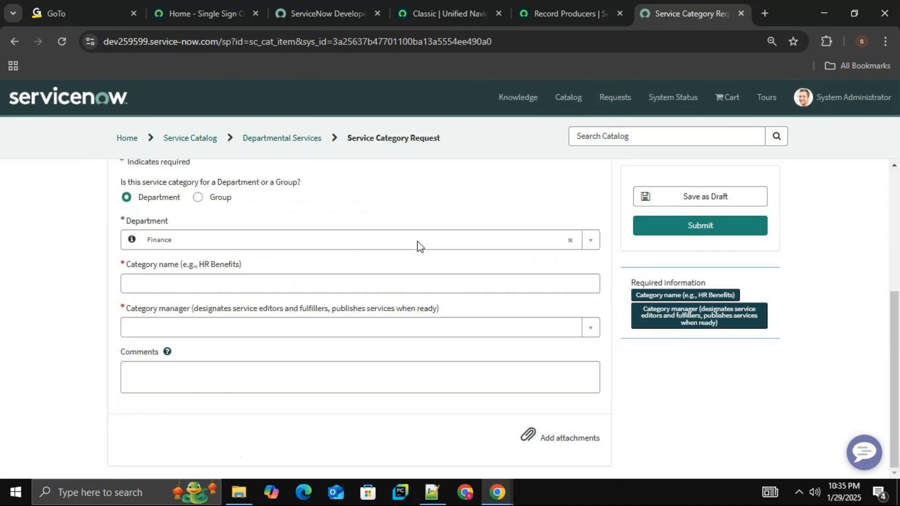
scroll(401, 246, up, 5)
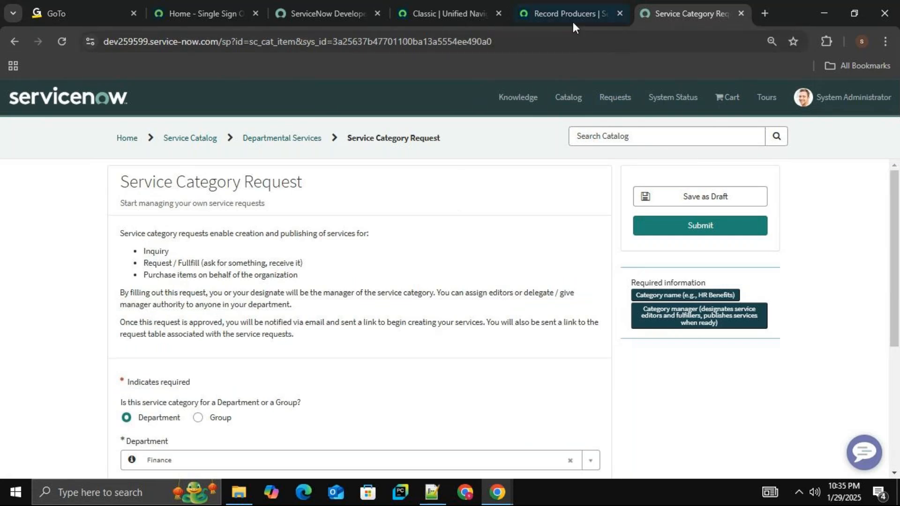
View the Service Catalog playlist on the Vardhan Technologies YouTube channel in a new browser tab, then close that tab.
click(569, 6)
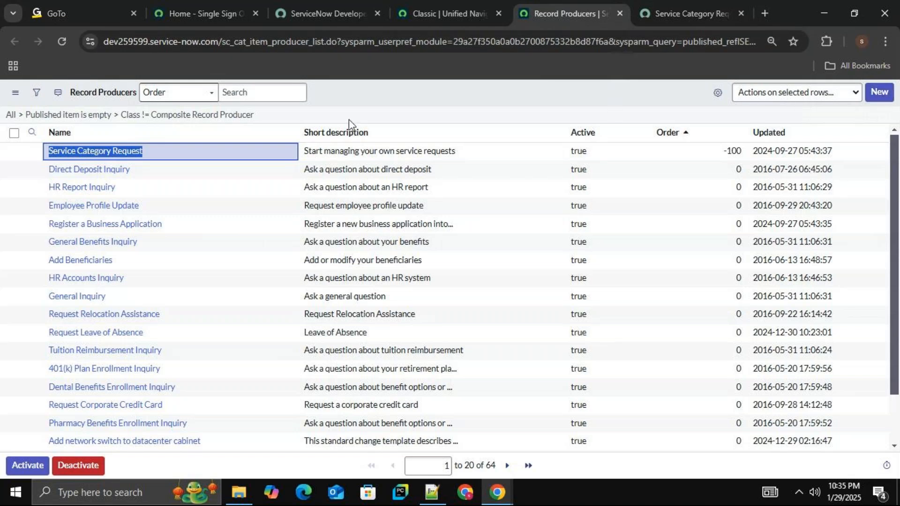
click(763, 11)
text(y)
key(Return)
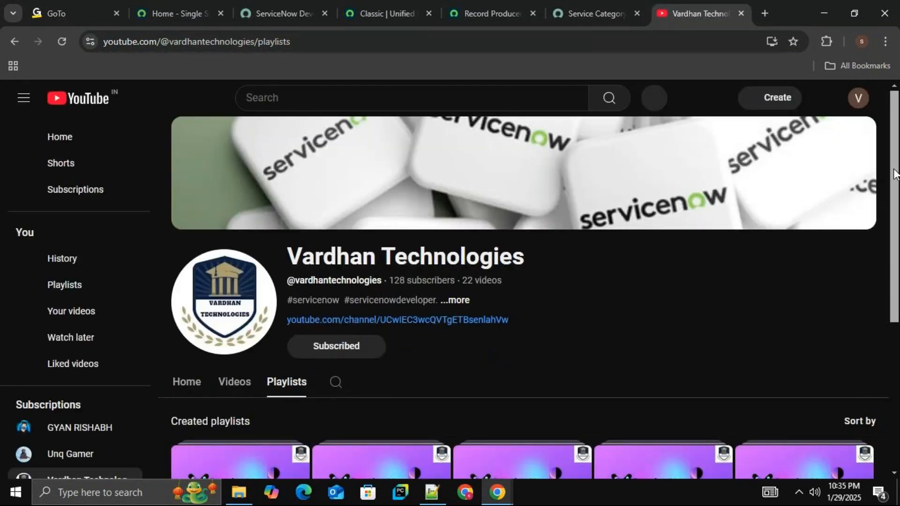
scroll(893, 173, down, 3)
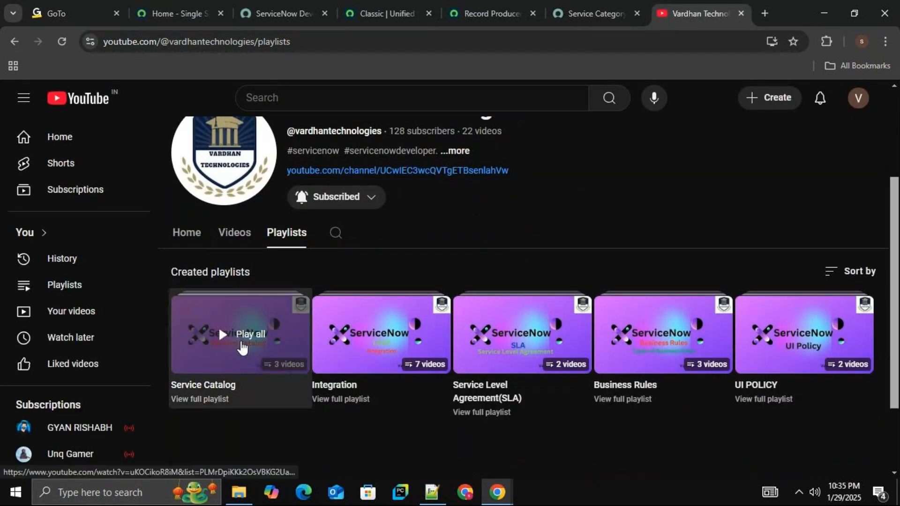
click(242, 347)
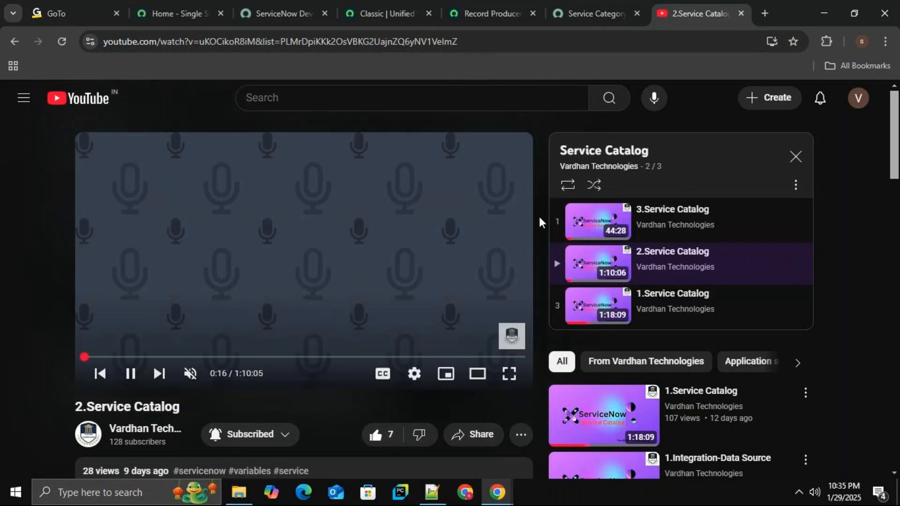
click(741, 13)
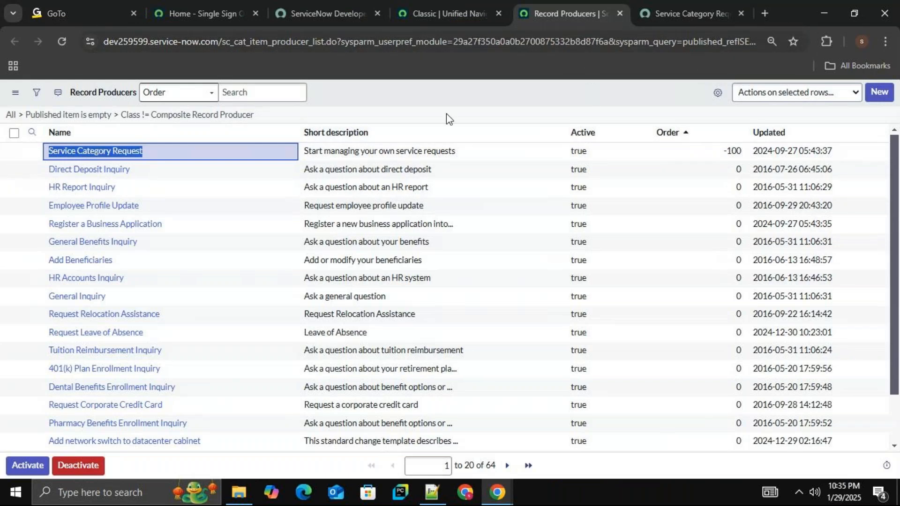
Start a new record producer from the Record Producers list.
click(474, 95)
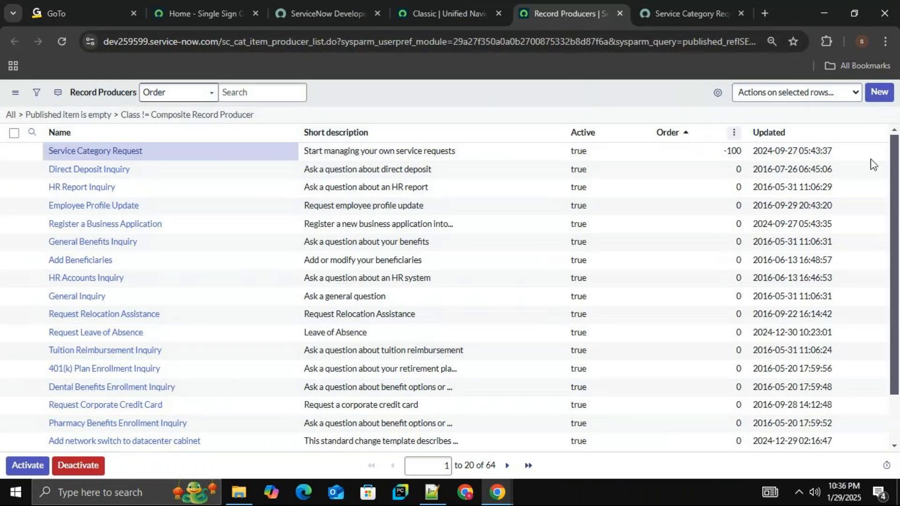
click(880, 92)
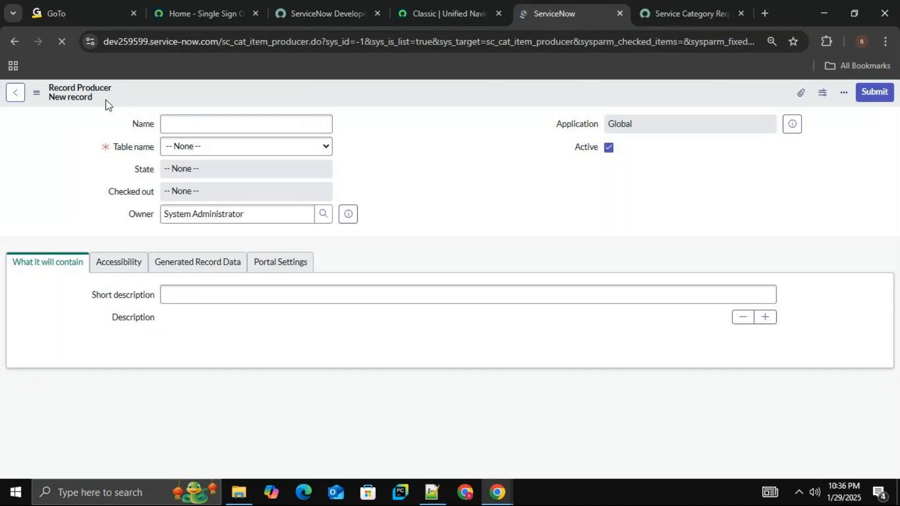
Name the new record producer Vardhan Tech Rec Producer.
click(297, 123)
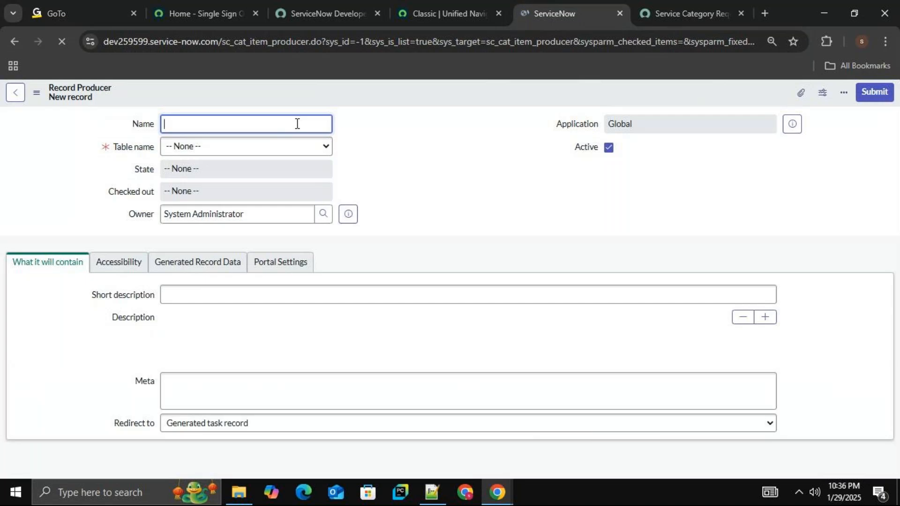
text(Demo)
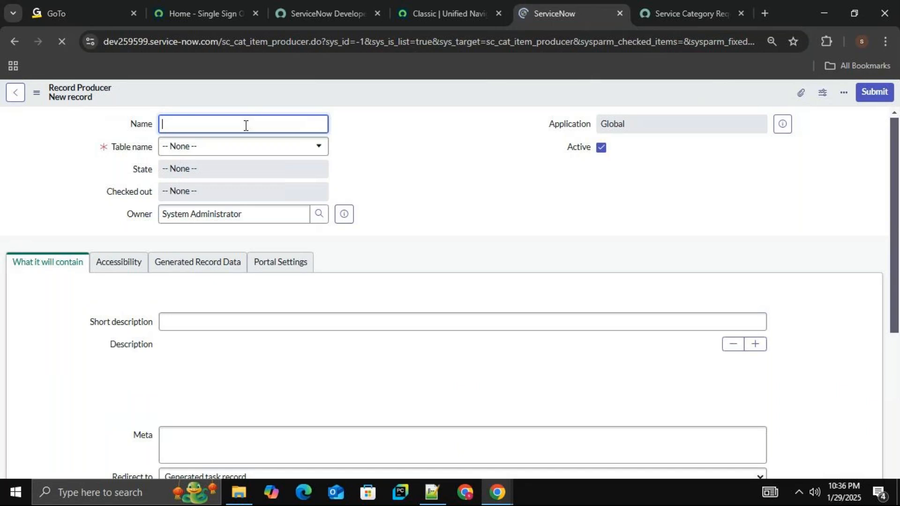
text(Vardhan )
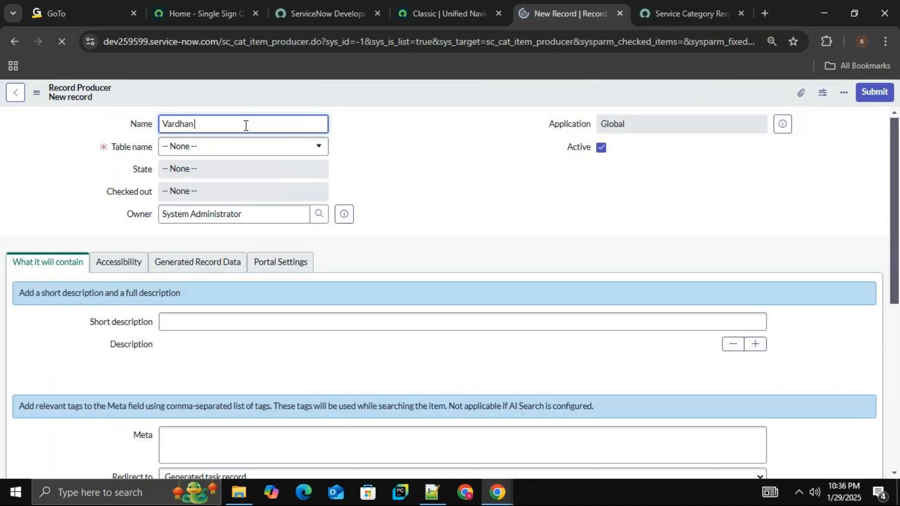
text(Tech)
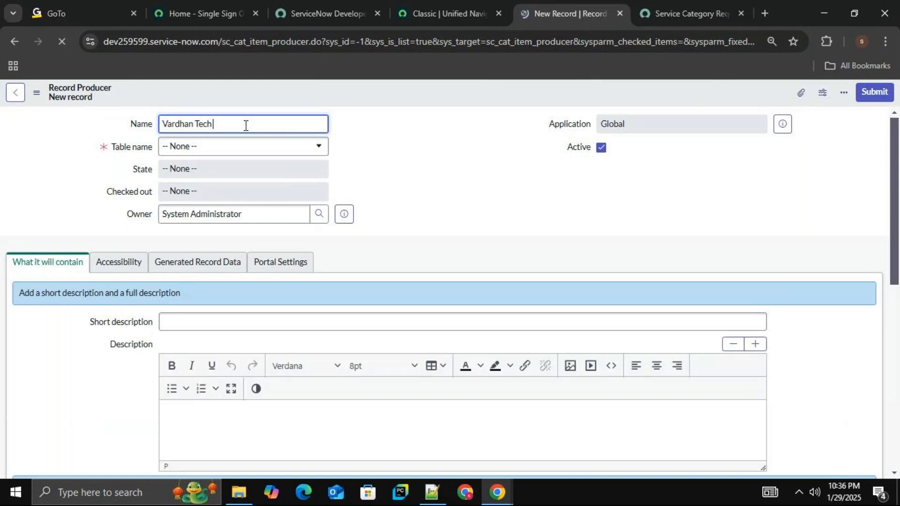
text( RE)
key(BackSpace)
text(ec PR)
key(BackSpace)
text(roc)
text(ucer)
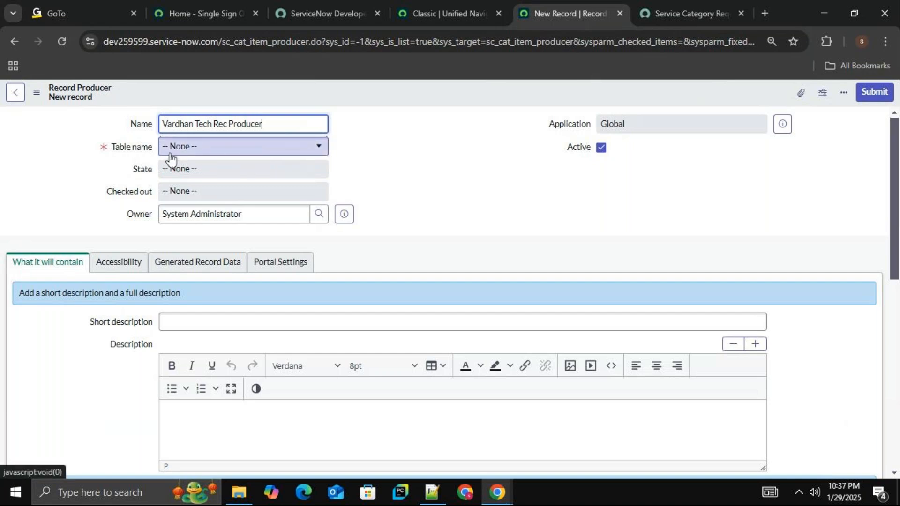
Set the record producer's table to Incident [incident].
click(257, 157)
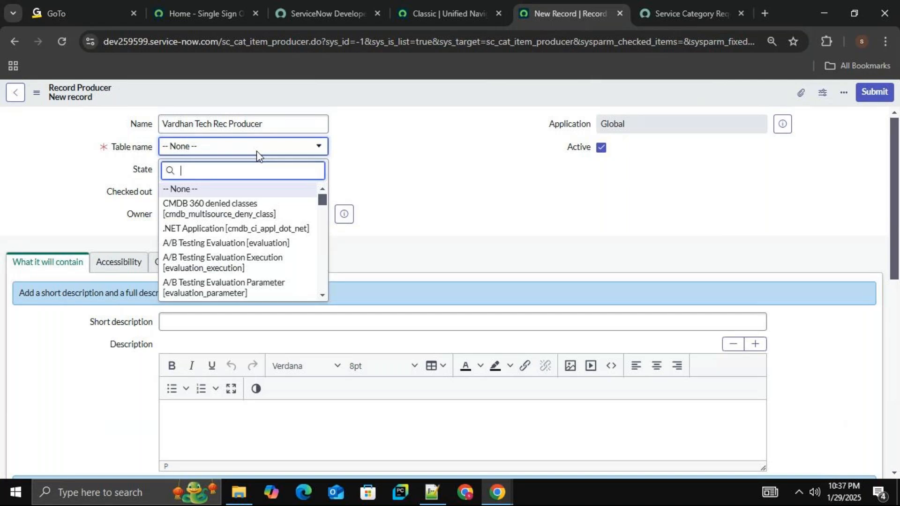
text(inci)
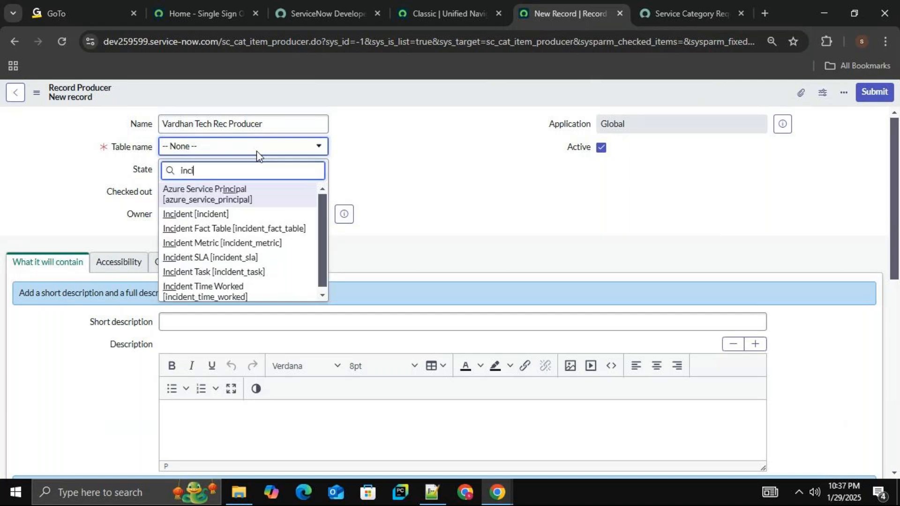
click(216, 215)
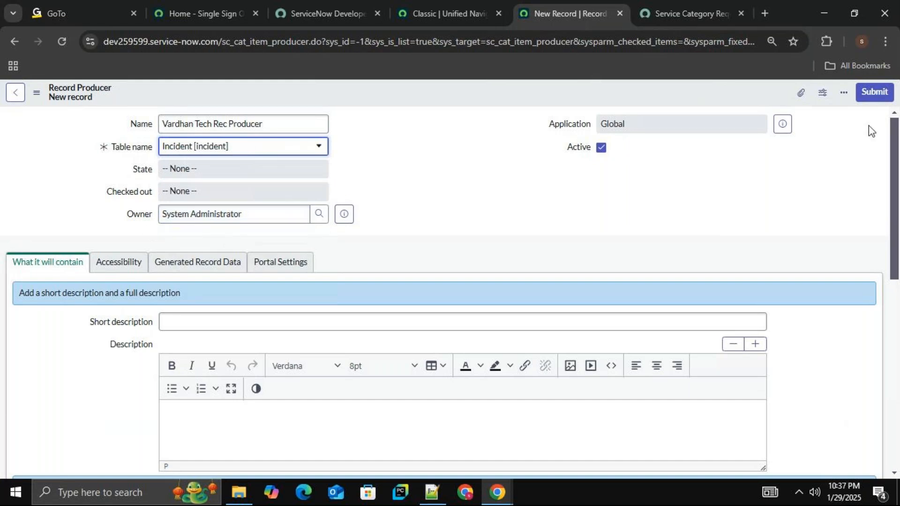
Enter Server Information as the record producer's short description.
scroll(894, 174, down, 1)
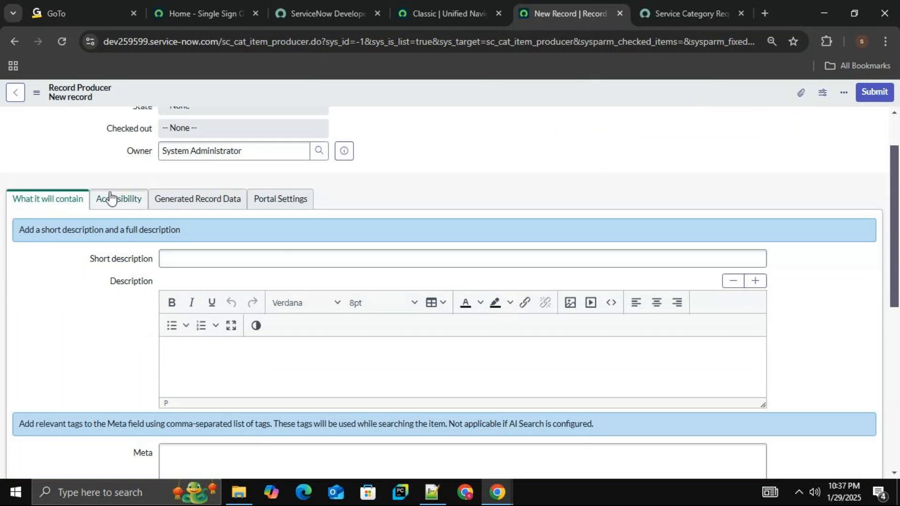
click(84, 206)
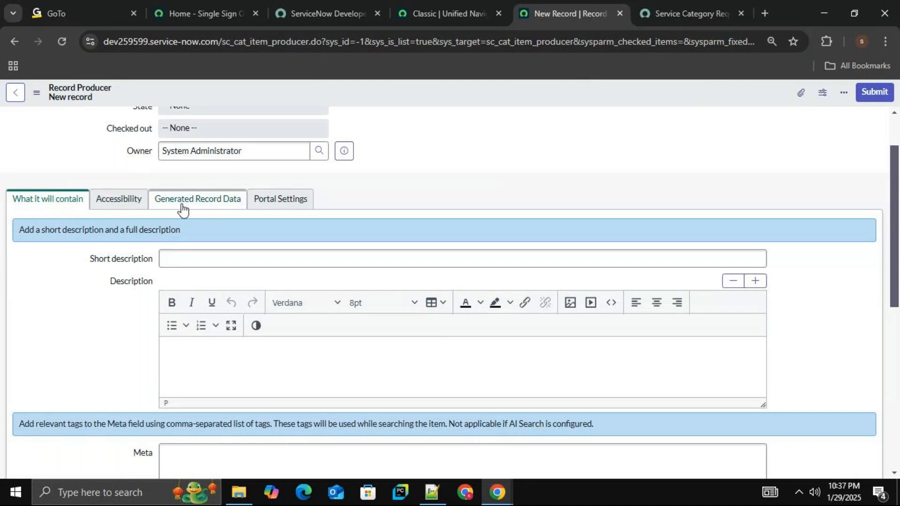
click(279, 208)
click(71, 261)
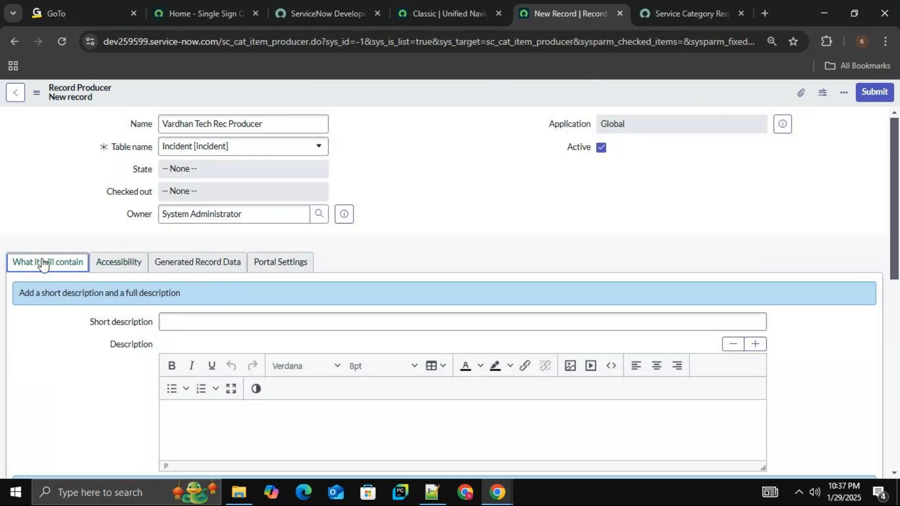
click(225, 321)
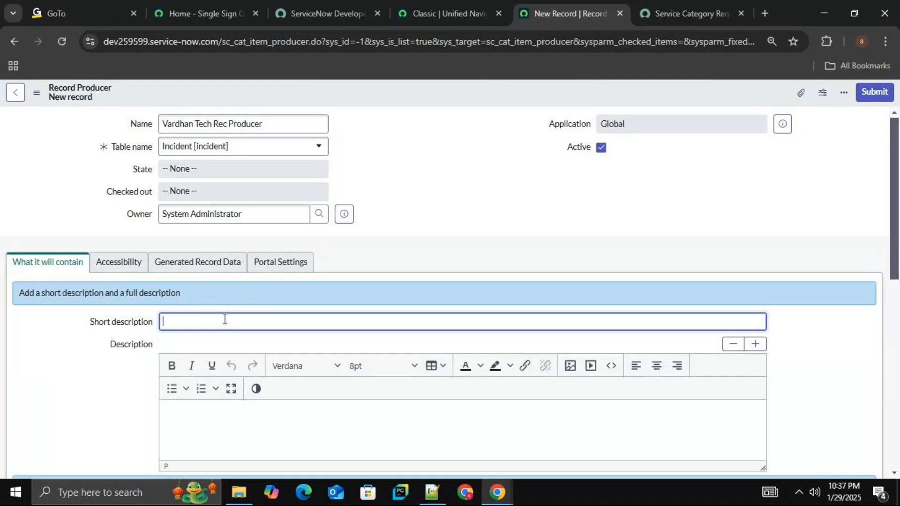
text(Server)
text(Information)
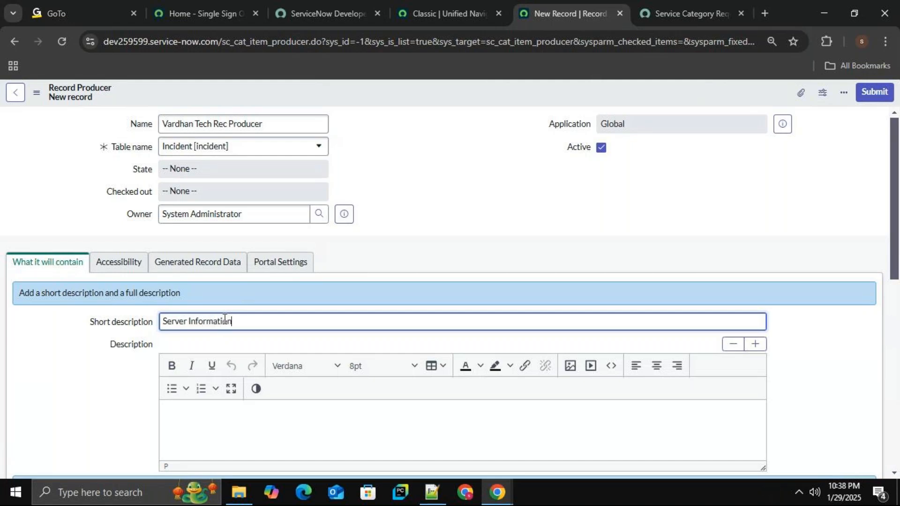
key(BackSpace)
key(BackSpace)
key(BackSpace)
key(BackSpace)
text(ation)
Enter Description of Server Information as the record producer's full description.
click(259, 427)
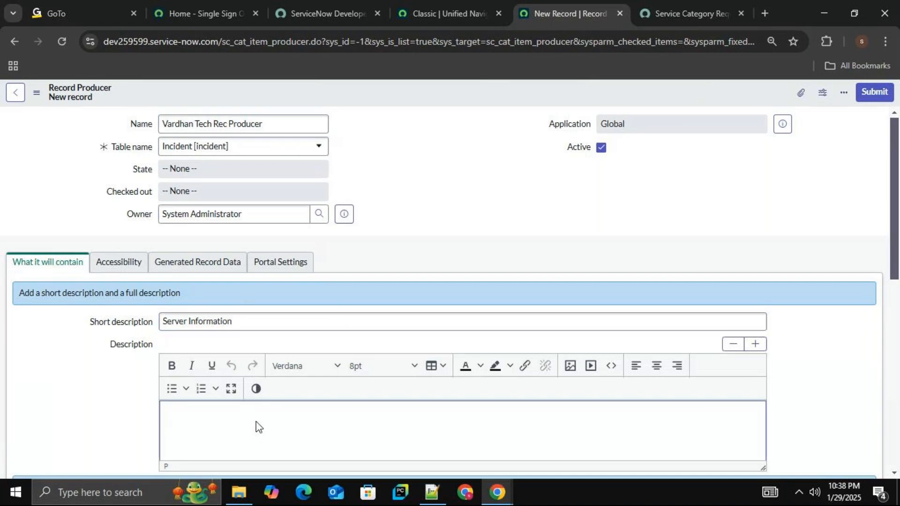
text(Description of Server)
Review the remaining content fields, leaving Meta empty, and save the record producer while staying on its form.
drag(894, 136, 895, 240)
click(287, 276)
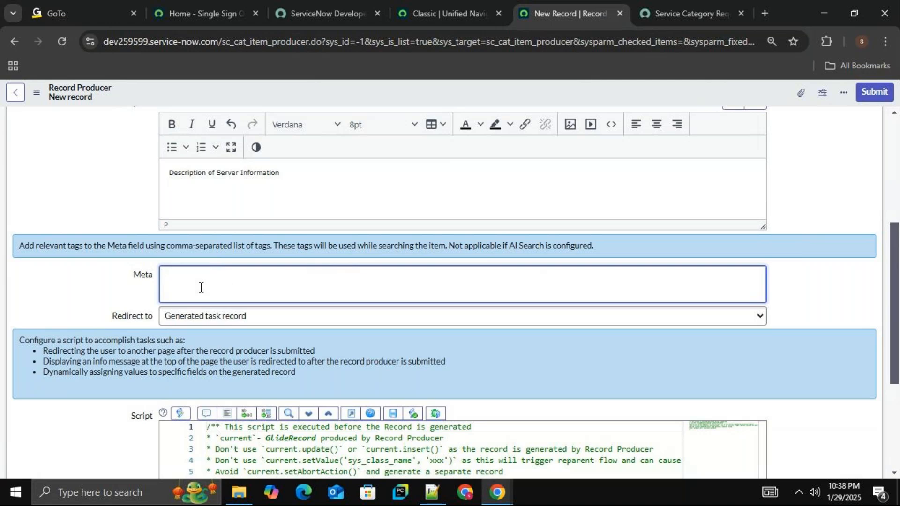
drag(896, 248, 897, 139)
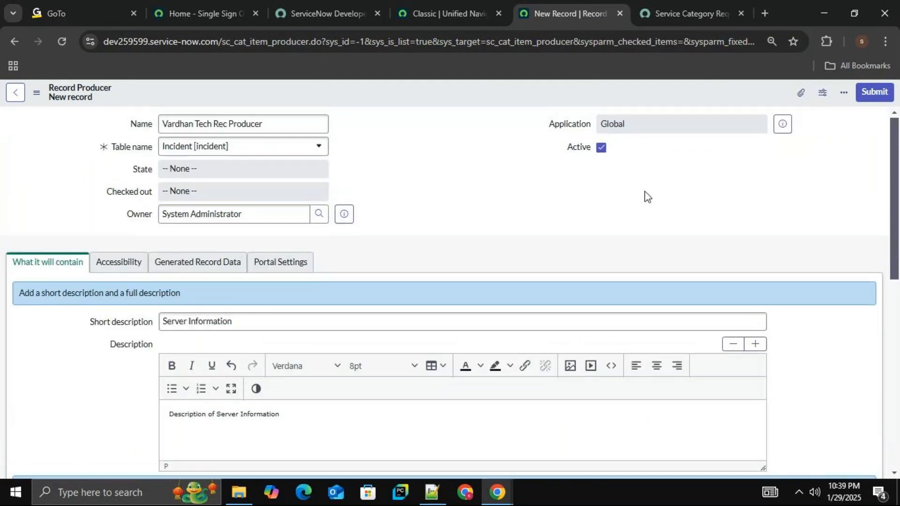
right_click(454, 93)
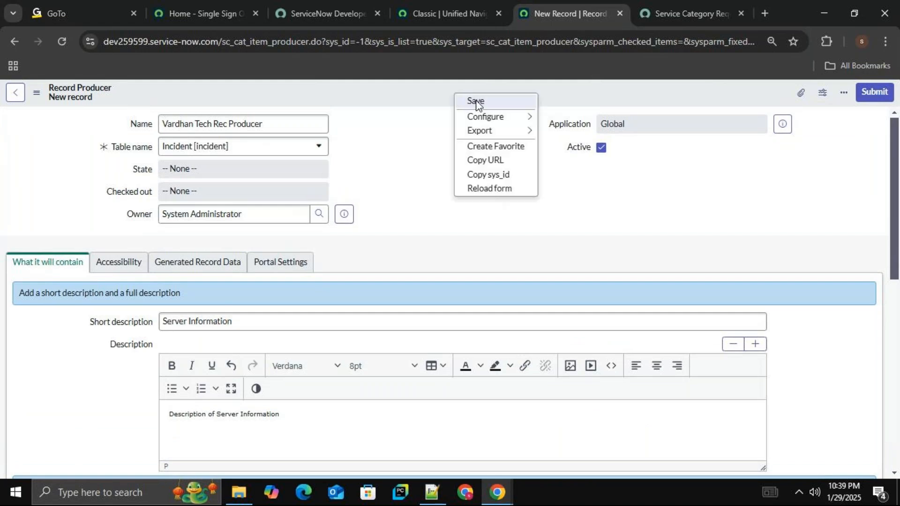
click(476, 102)
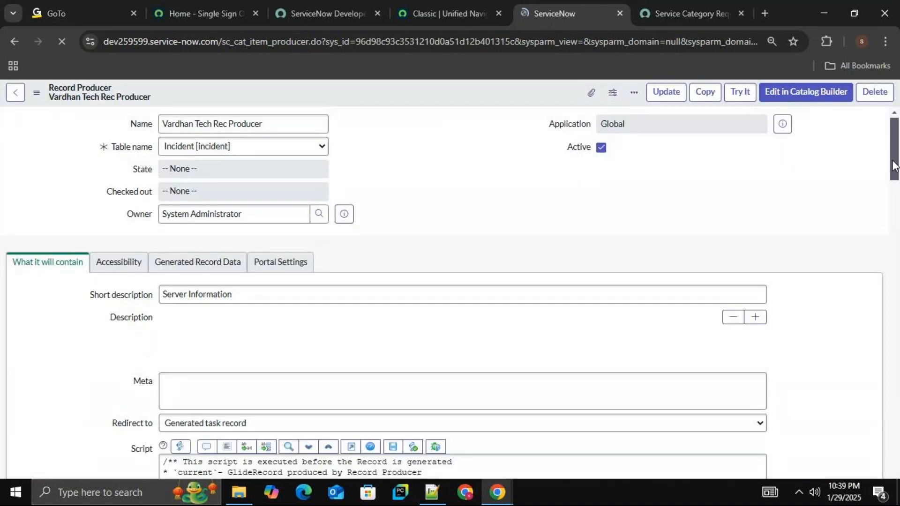
Examine the saved record producer's content fields and its accessibility settings.
drag(894, 167, 895, 218)
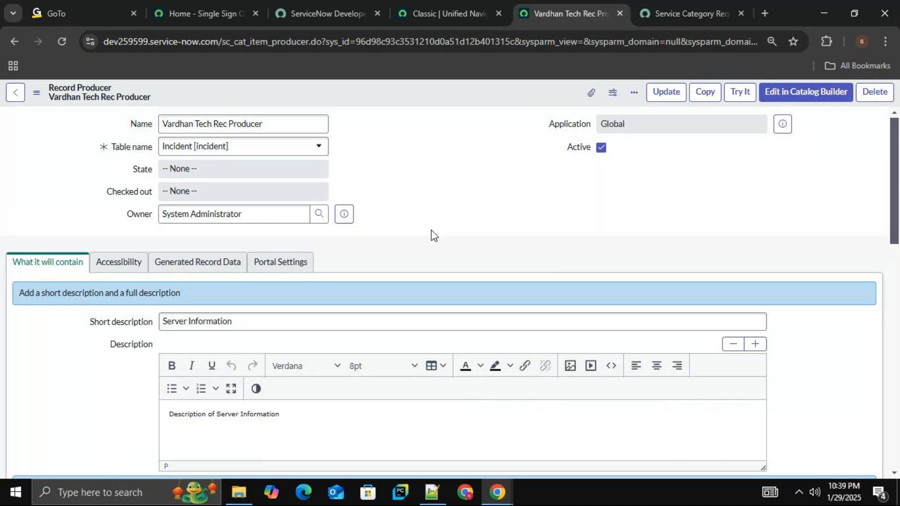
drag(895, 166, 897, 147)
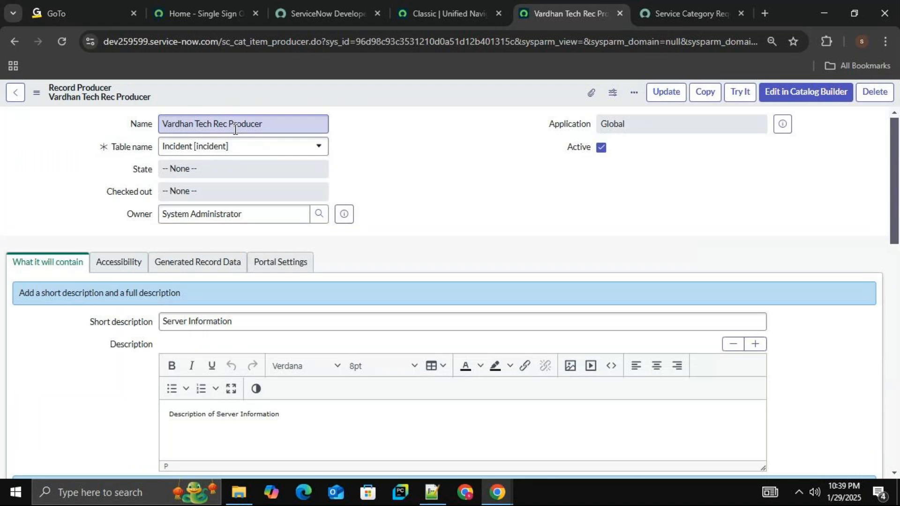
drag(895, 171, 895, 194)
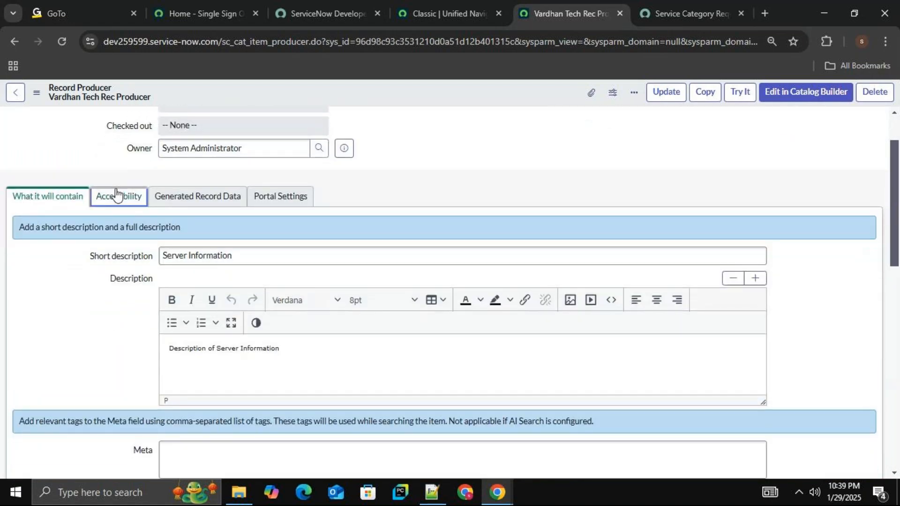
click(116, 194)
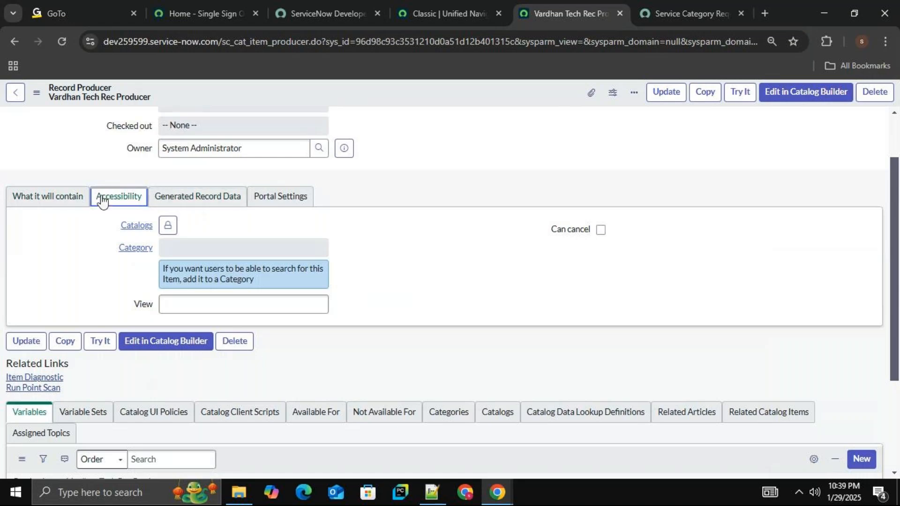
click(52, 204)
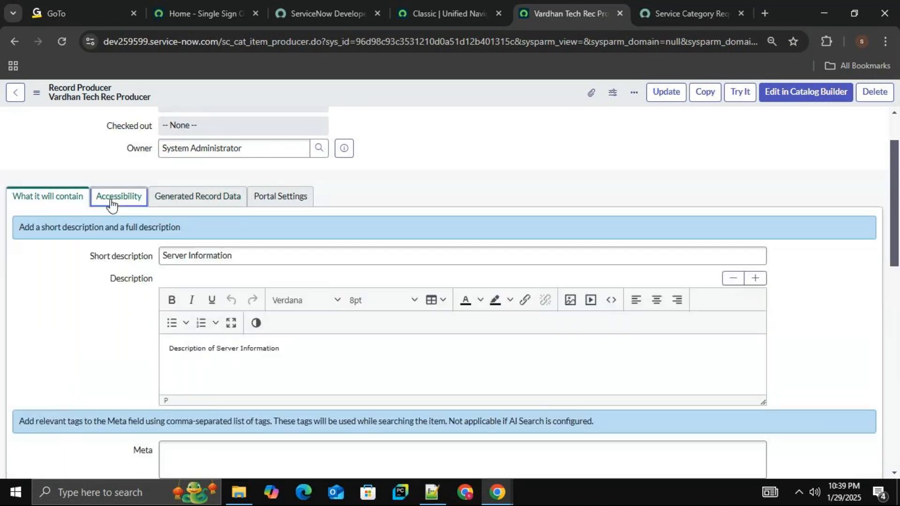
click(111, 204)
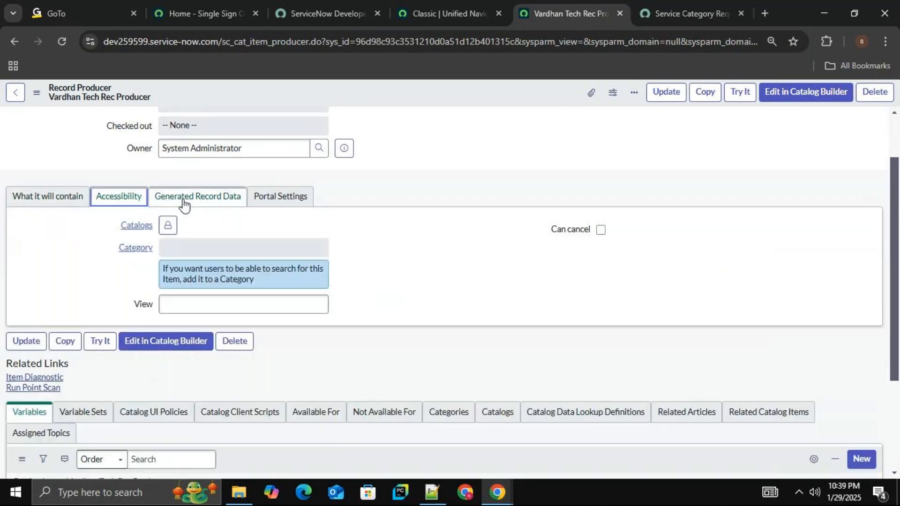
scroll(331, 210, up, 2)
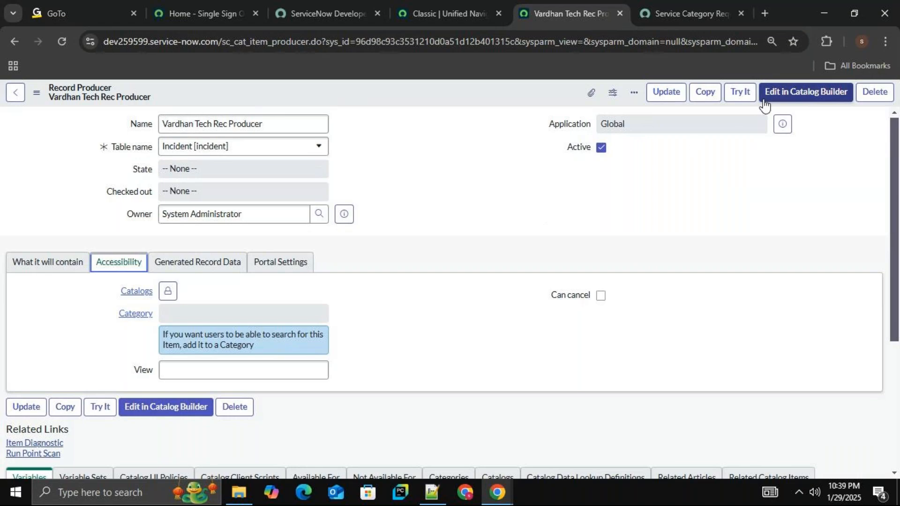
Preview the record producer with Try It, check its short and full descriptions, and return to its configuration form.
click(742, 98)
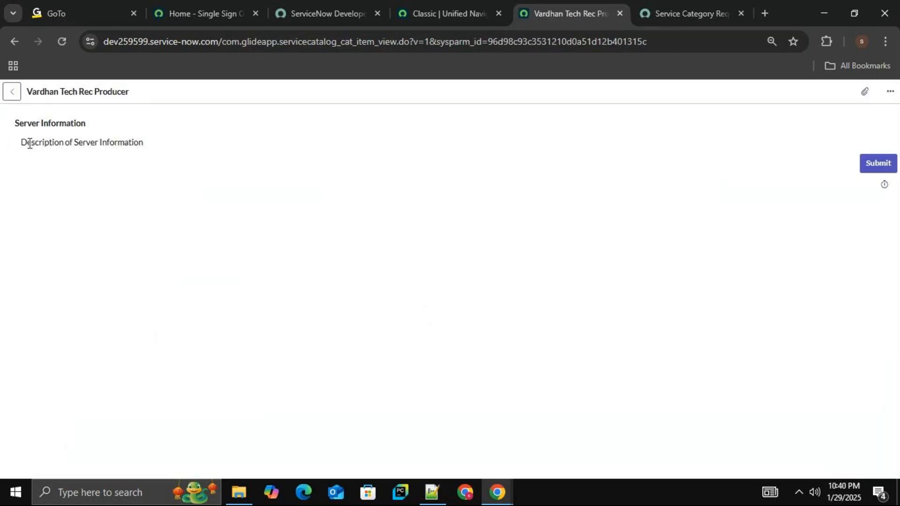
drag(83, 124, 16, 123)
drag(143, 142, 12, 148)
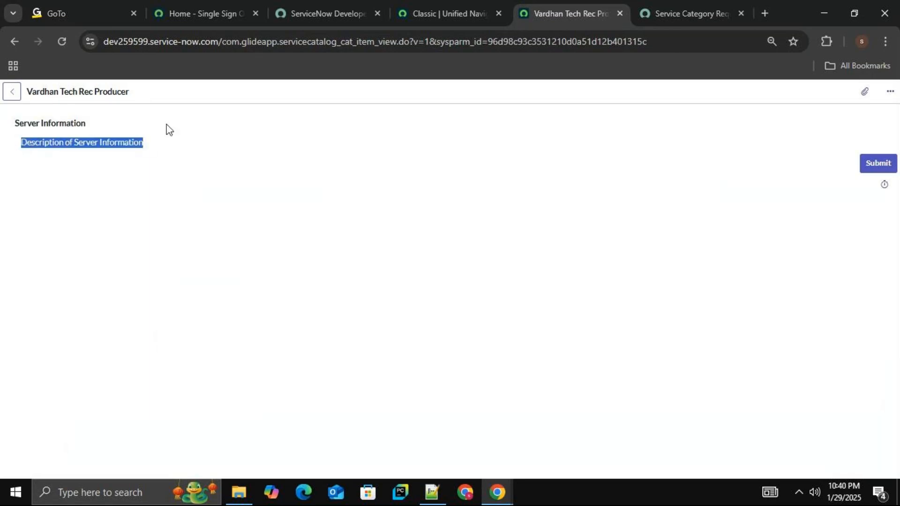
right_click(393, 90)
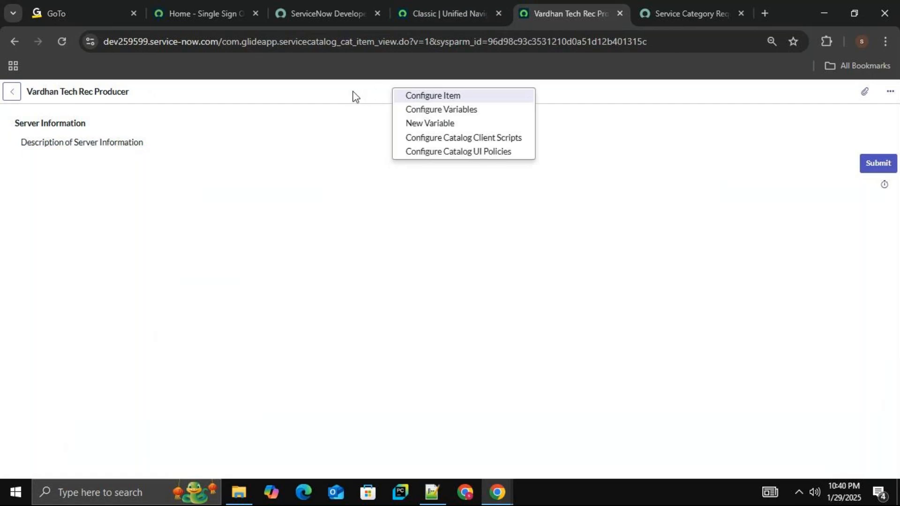
click(439, 96)
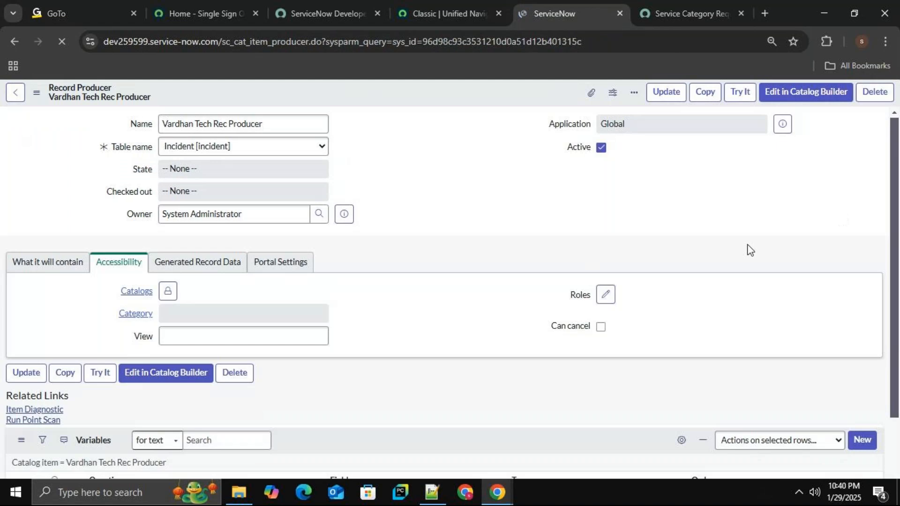
Add Service Catalog to the record producer's catalogs in its accessibility settings.
click(48, 264)
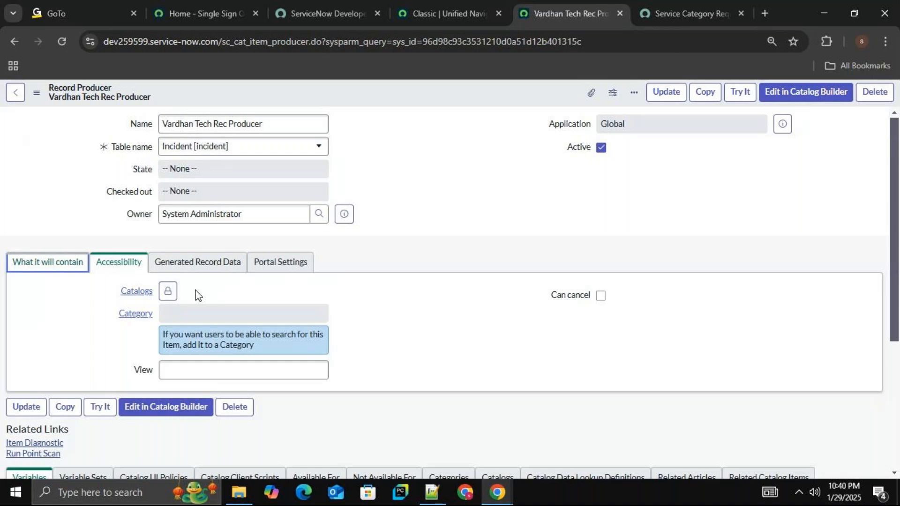
click(117, 266)
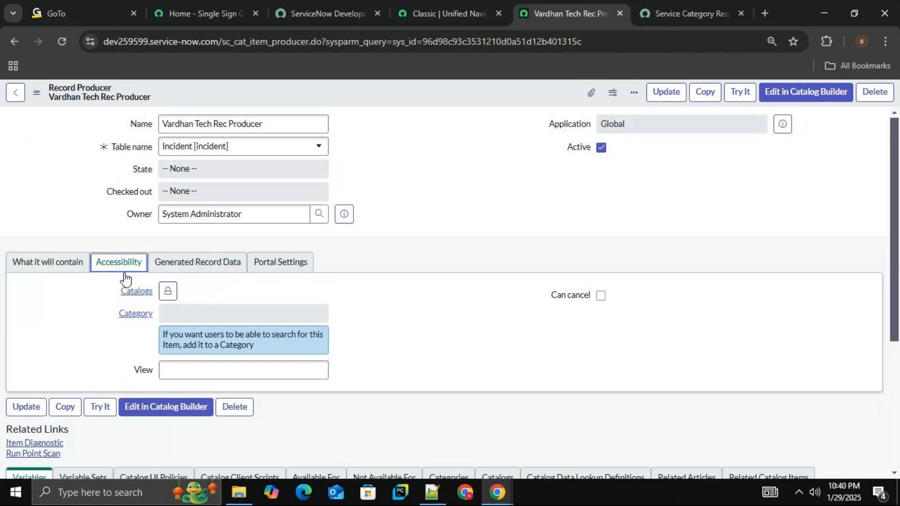
click(168, 292)
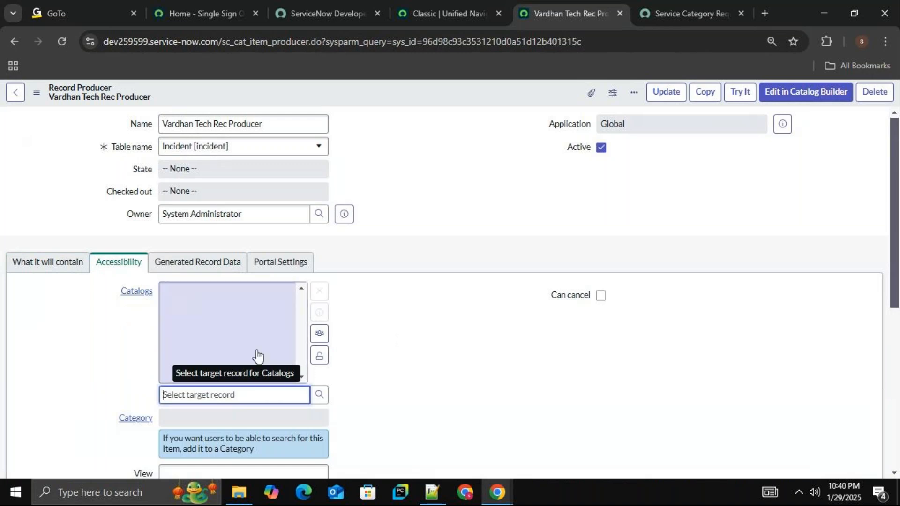
click(320, 397)
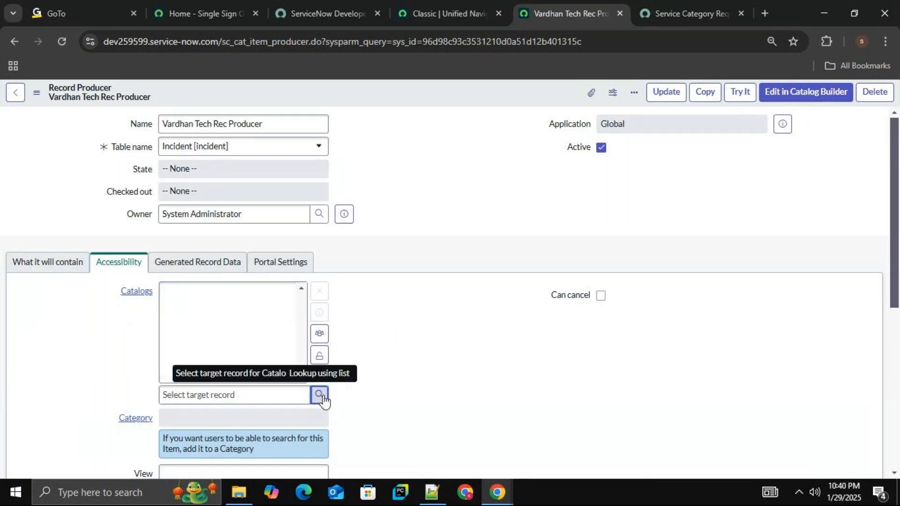
click(321, 397)
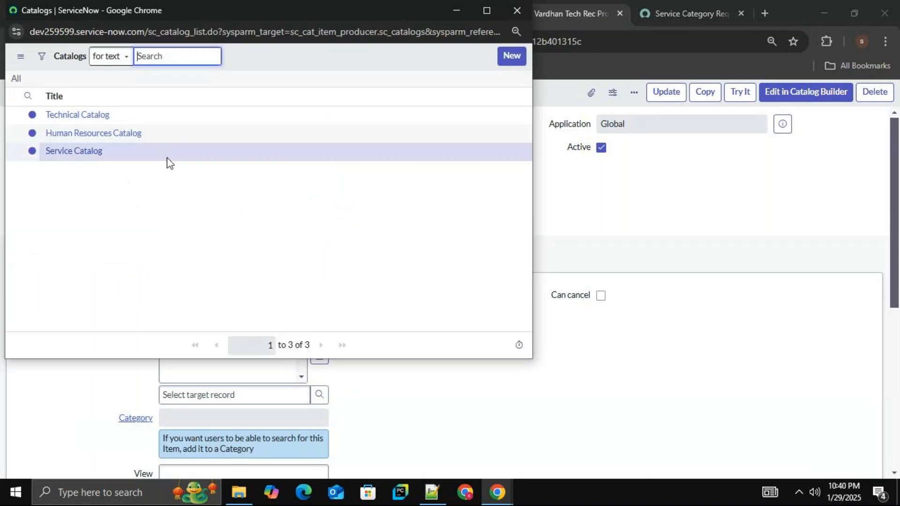
click(100, 152)
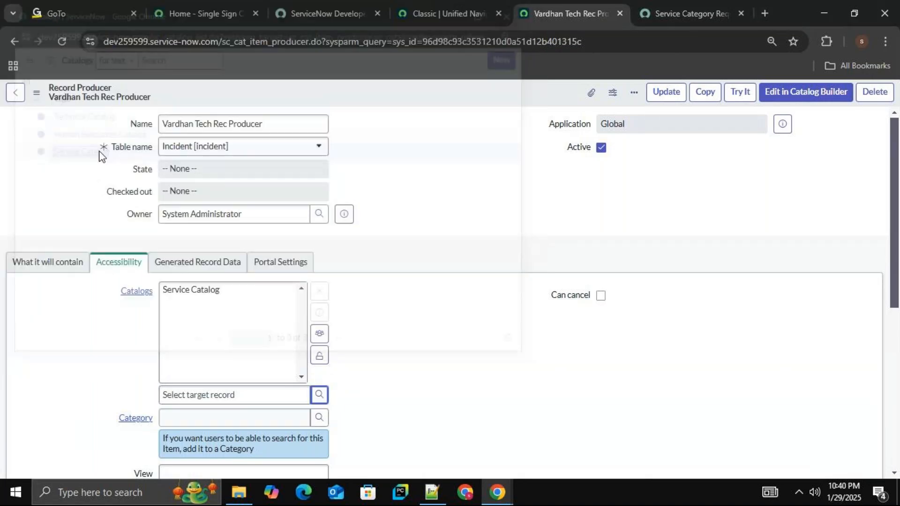
Lock the catalogs selection and set the record producer's category to Can We Help You?
click(319, 355)
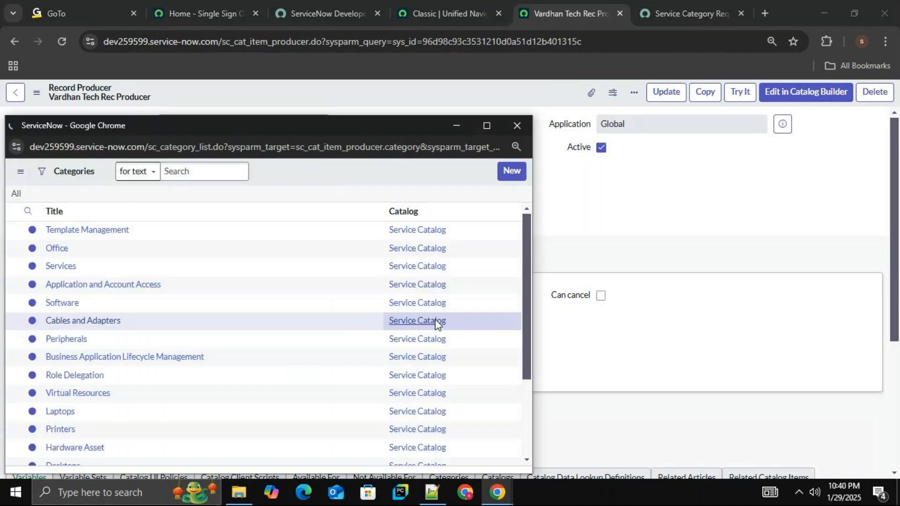
scroll(173, 333, down, 3)
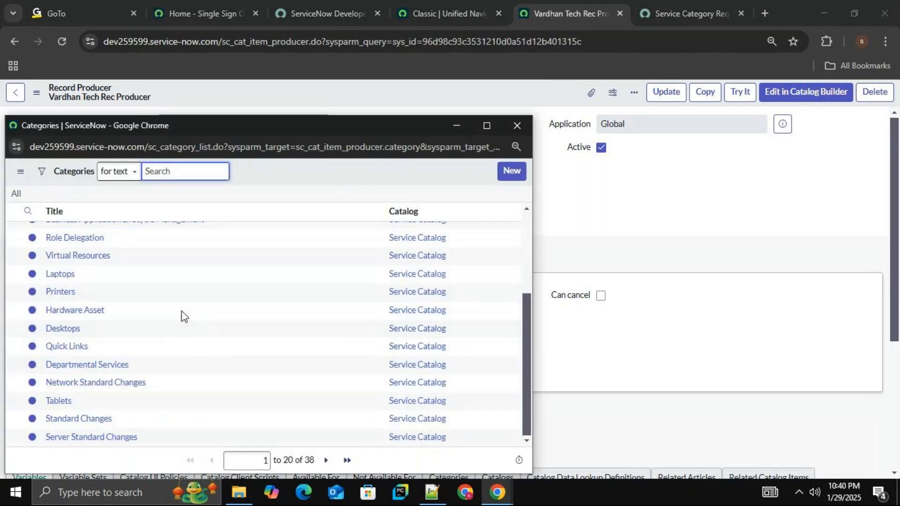
scroll(300, 394, up, 5)
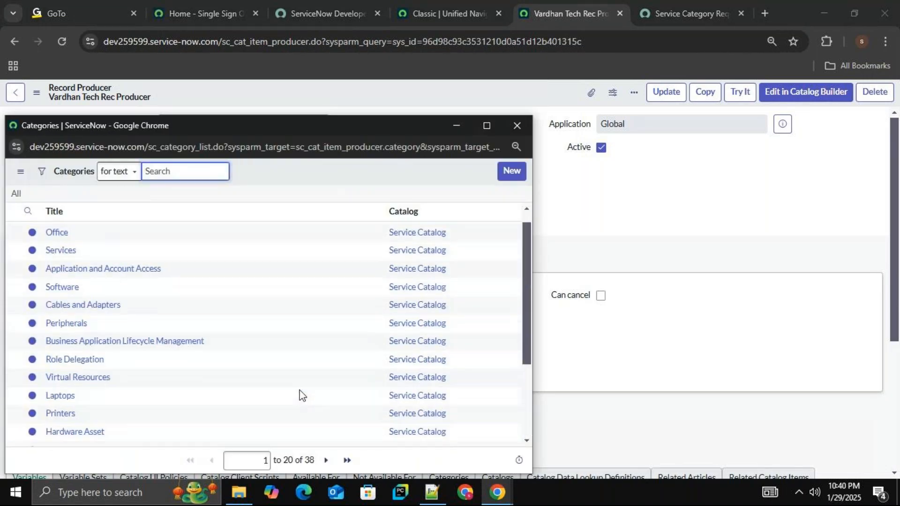
scroll(191, 366, down, 5)
click(326, 460)
scroll(222, 386, down, 3)
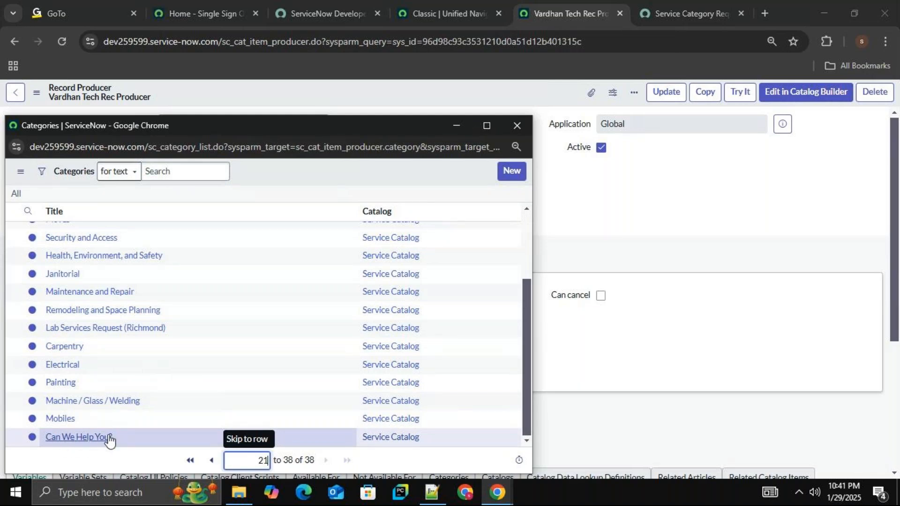
click(91, 440)
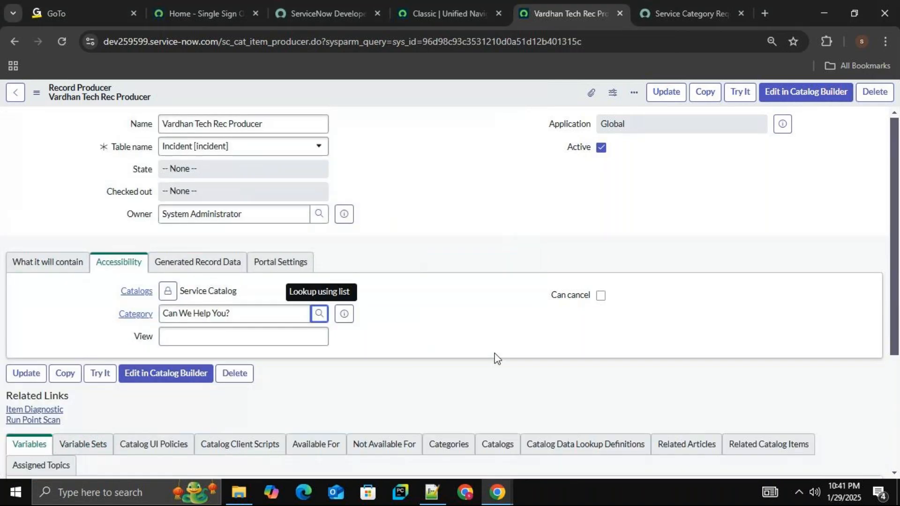
Review the record producer's Variables list, Generated Record Data and Portal Settings, and save the record while staying on its form.
scroll(429, 326, down, 3)
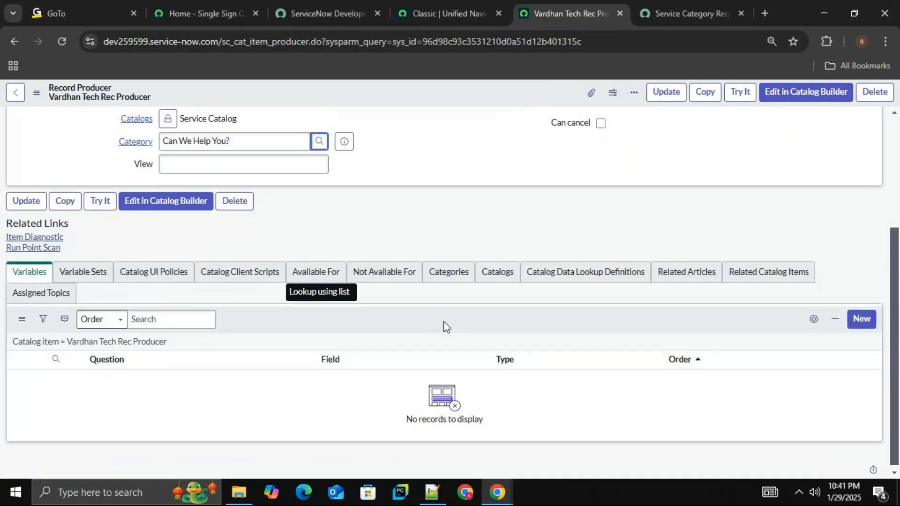
scroll(328, 300, up, 3)
click(216, 266)
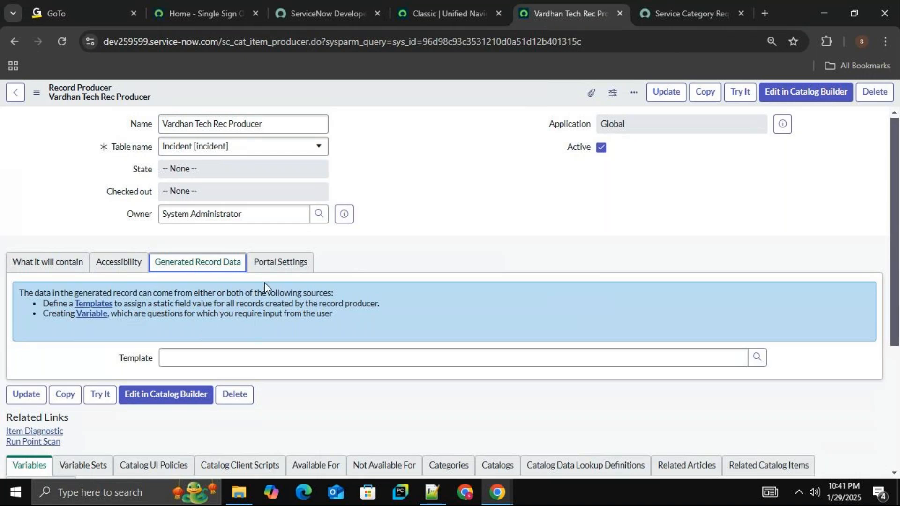
click(283, 268)
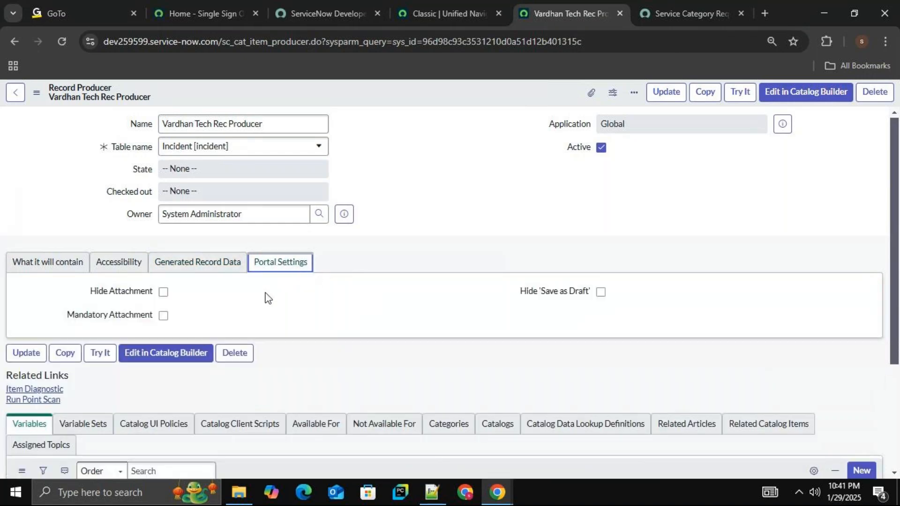
click(71, 265)
click(111, 263)
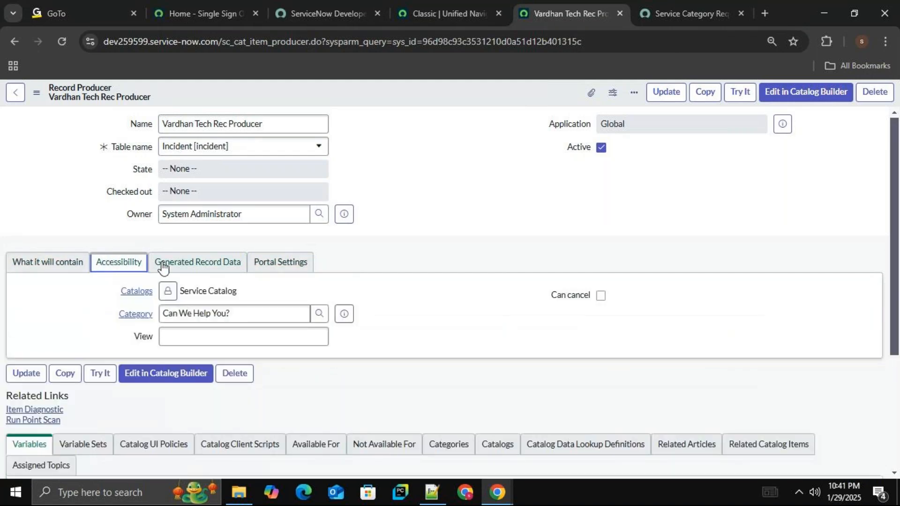
right_click(477, 97)
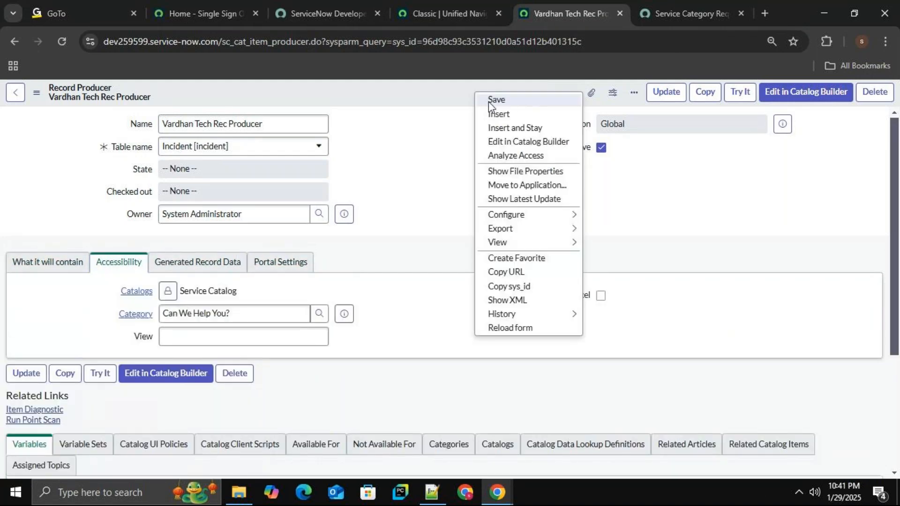
click(488, 101)
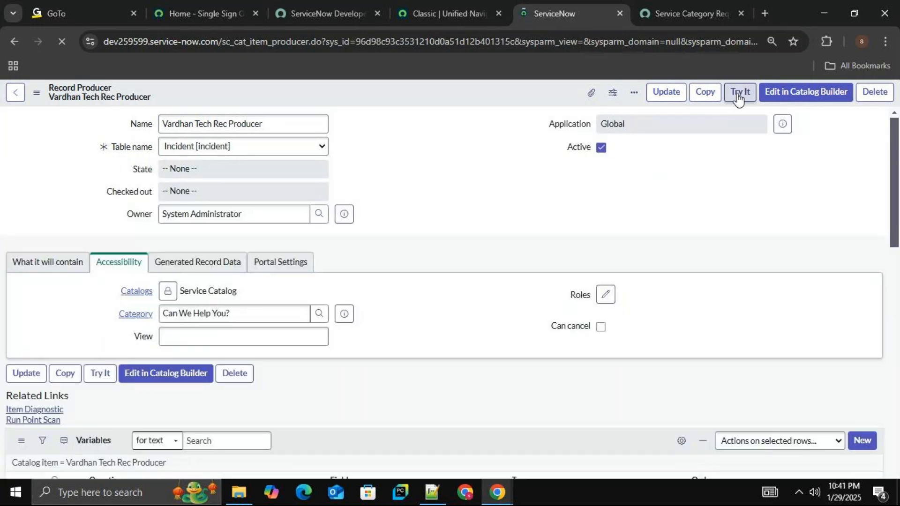
Preview the categorized record producer with Try It and return to its configuration form.
click(739, 93)
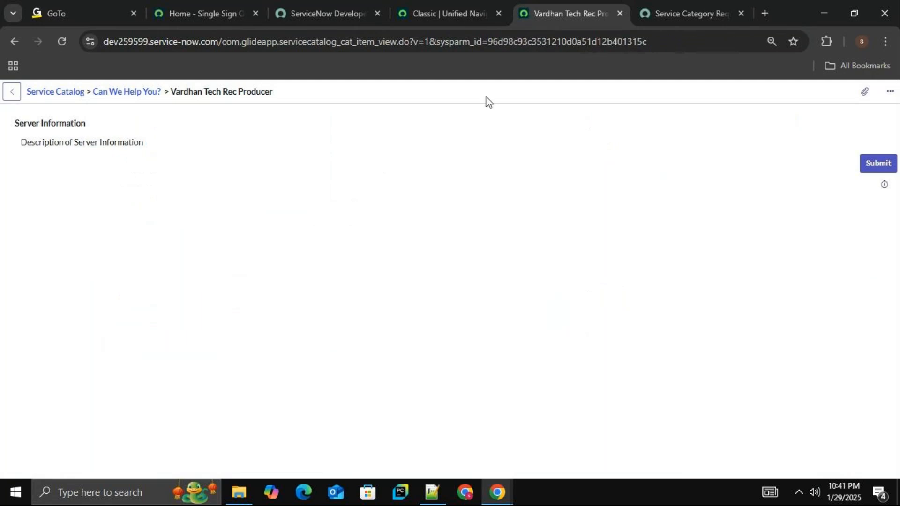
right_click(402, 94)
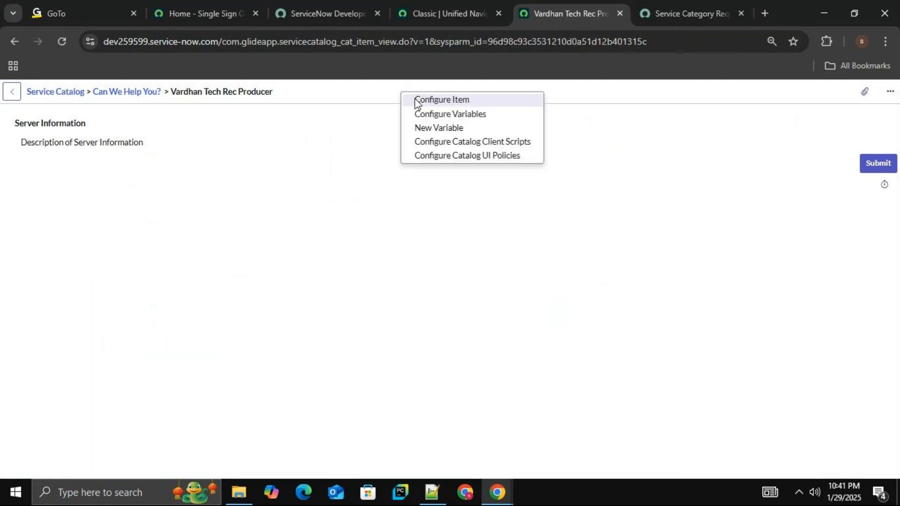
click(416, 100)
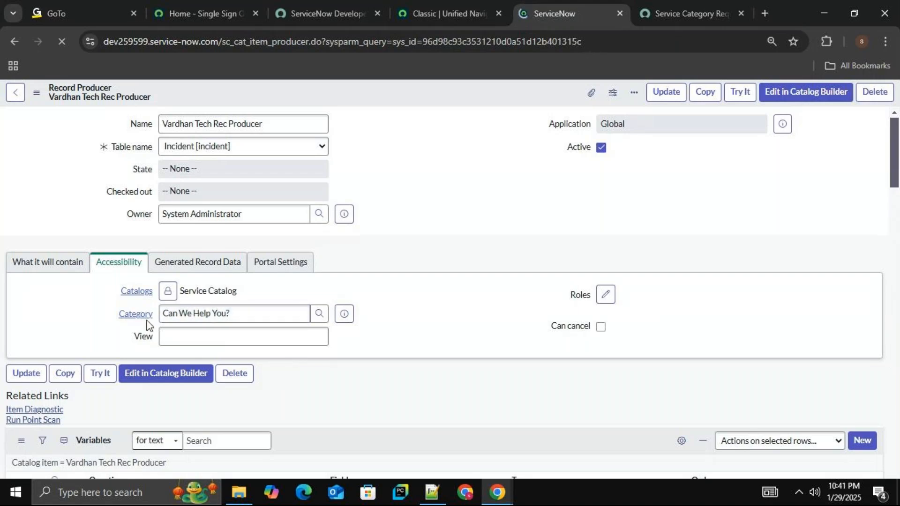
Copy the record producer's name, search the Service Portal catalog for Vardhan Tech Rec Producer and open the item.
triple_click(286, 125)
key(ctrl+c)
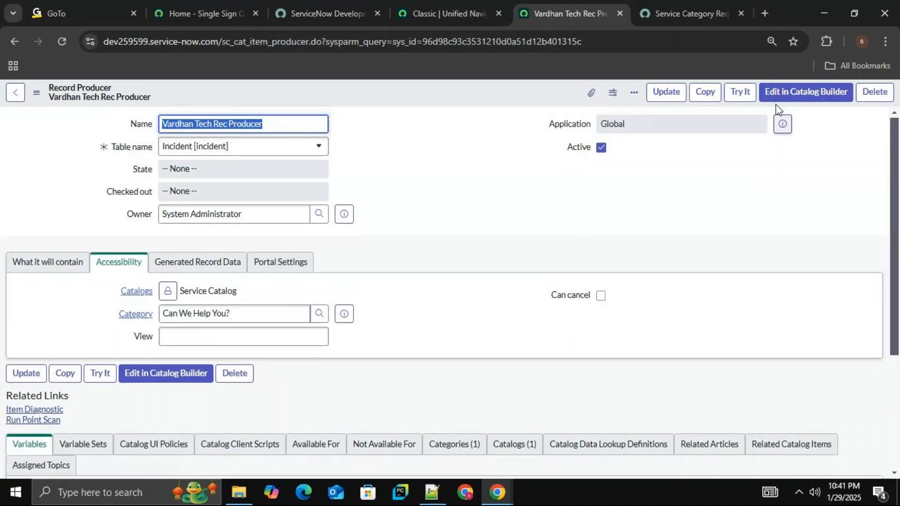
click(687, 13)
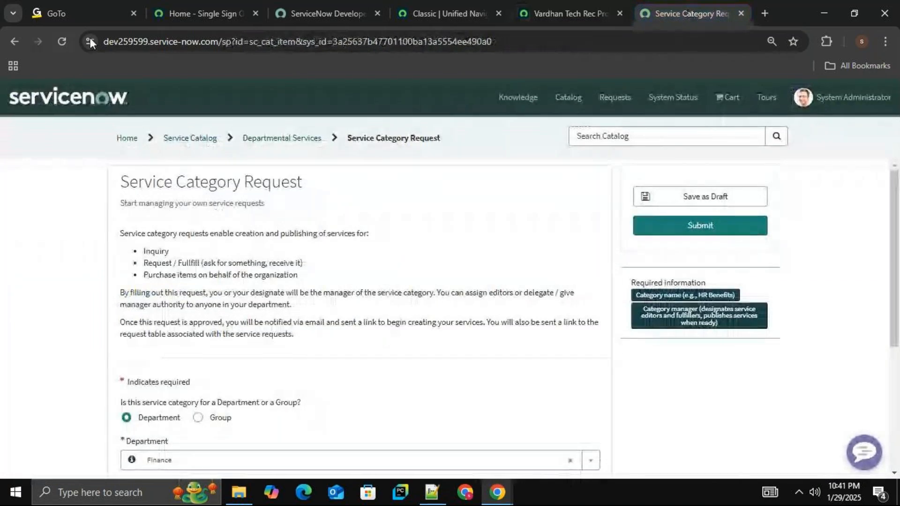
click(61, 41)
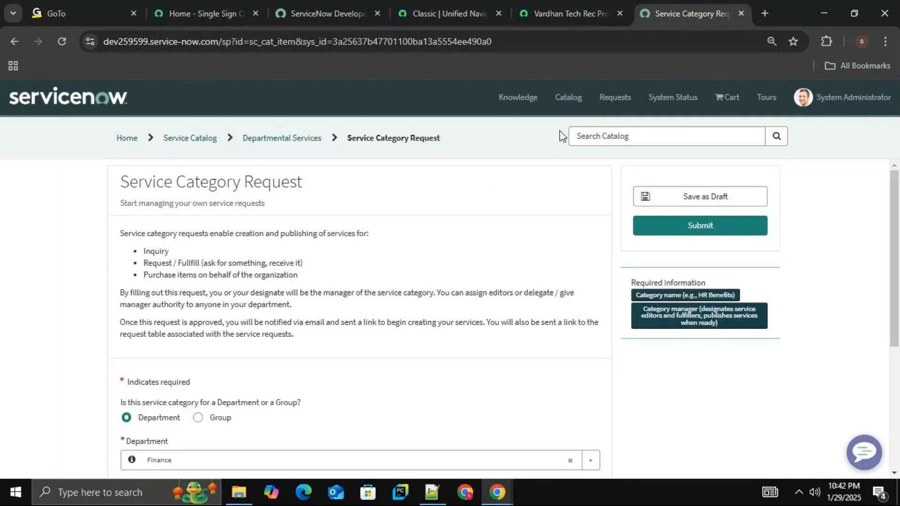
click(584, 105)
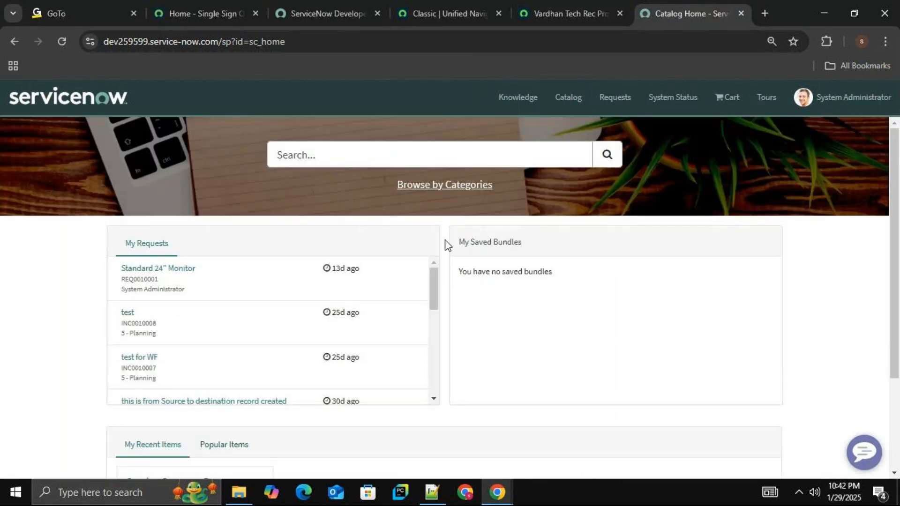
click(341, 151)
key(ctrl+v)
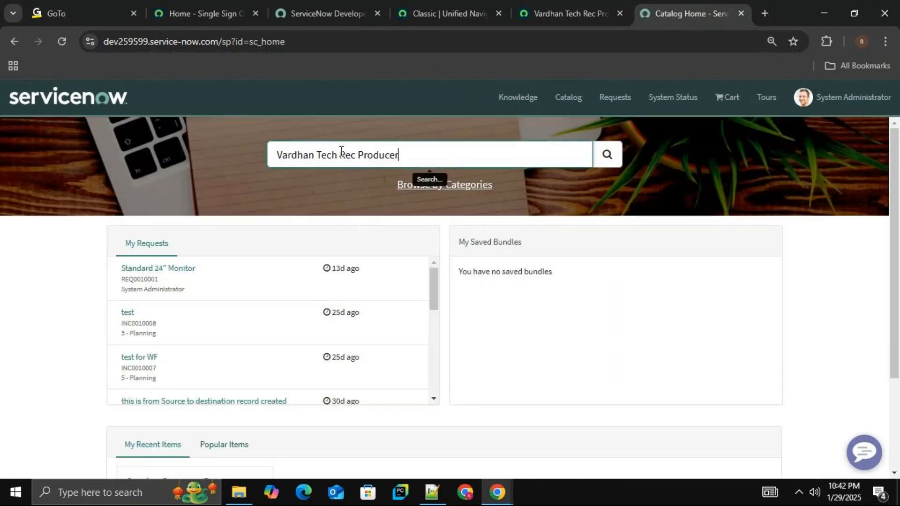
key(Return)
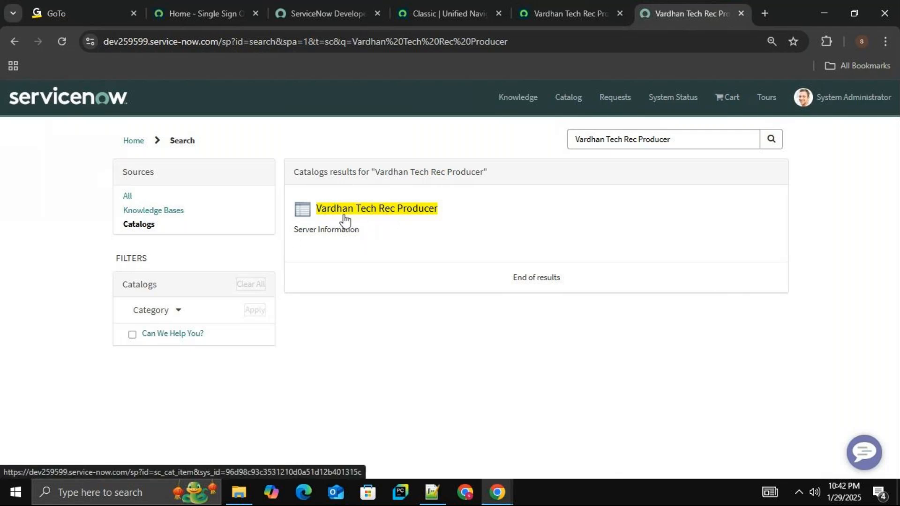
click(373, 219)
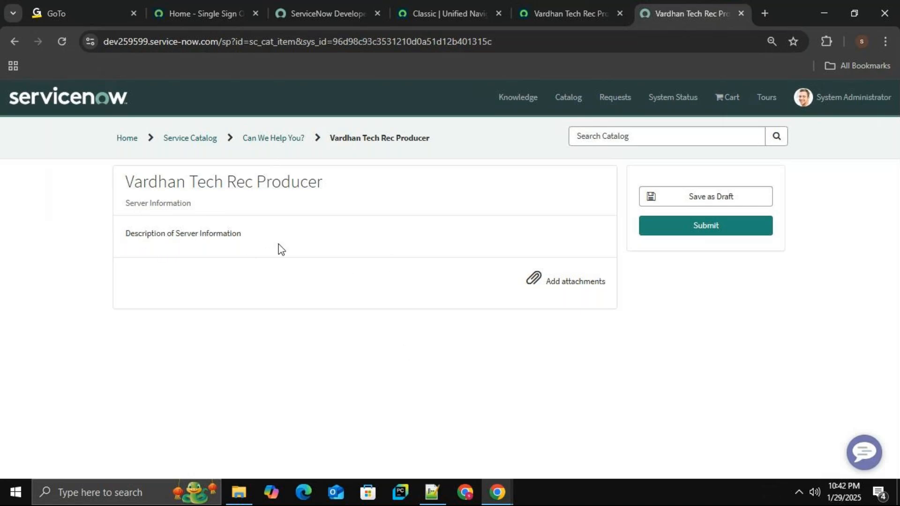
Enable Can cancel in the record producer's accessibility settings and save the record.
click(557, 14)
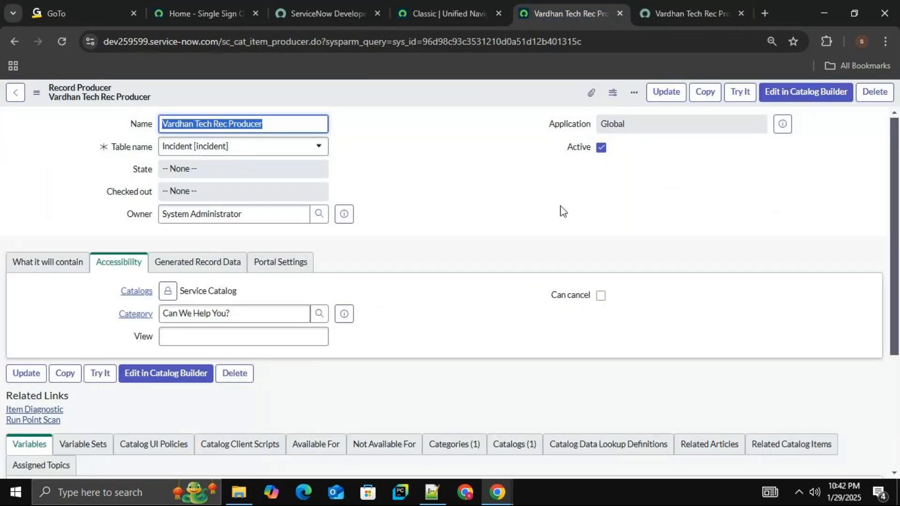
click(698, 215)
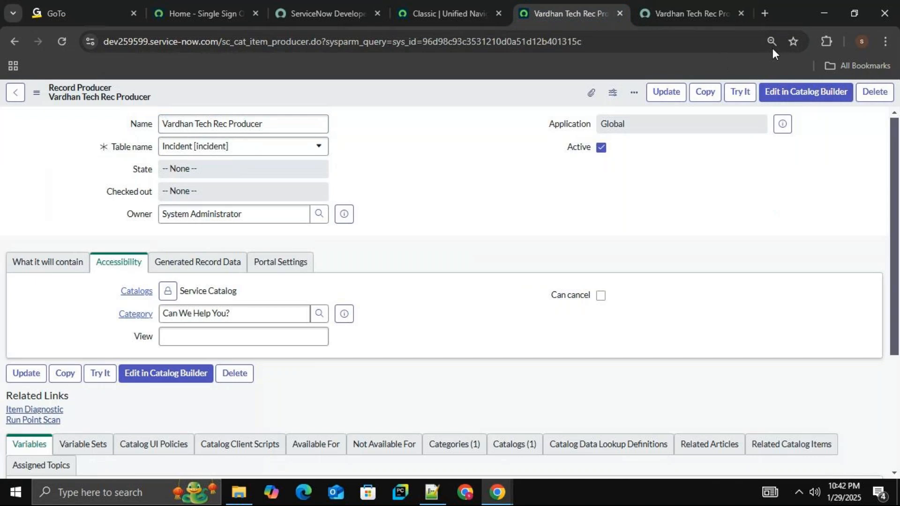
drag(894, 140, 894, 177)
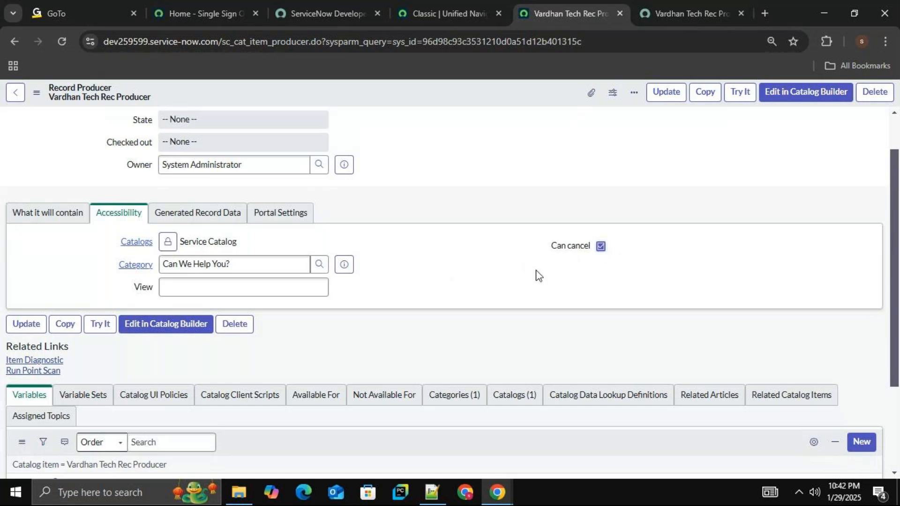
click(683, 21)
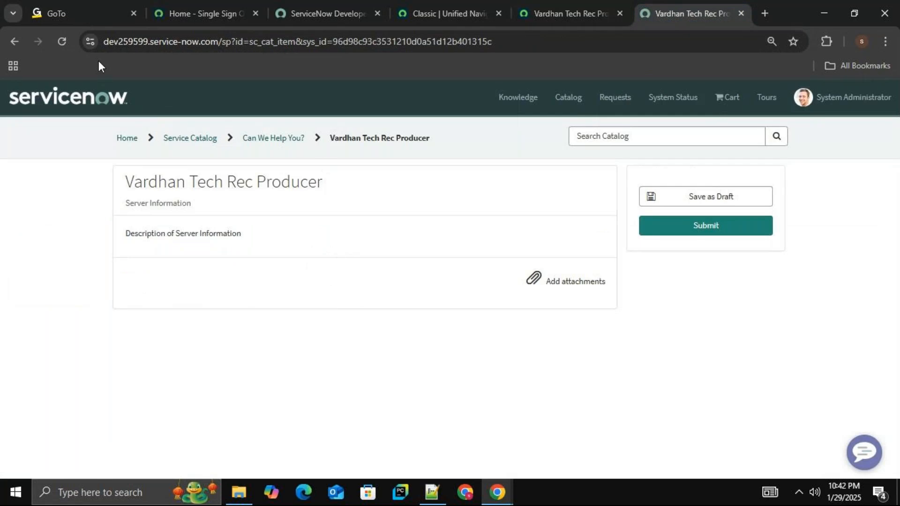
click(63, 42)
click(569, 13)
scroll(468, 188, up, 1)
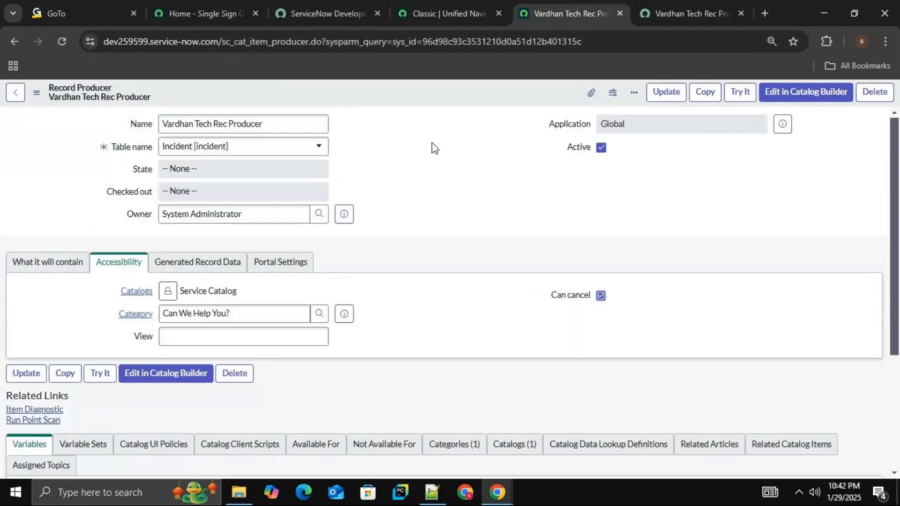
right_click(446, 95)
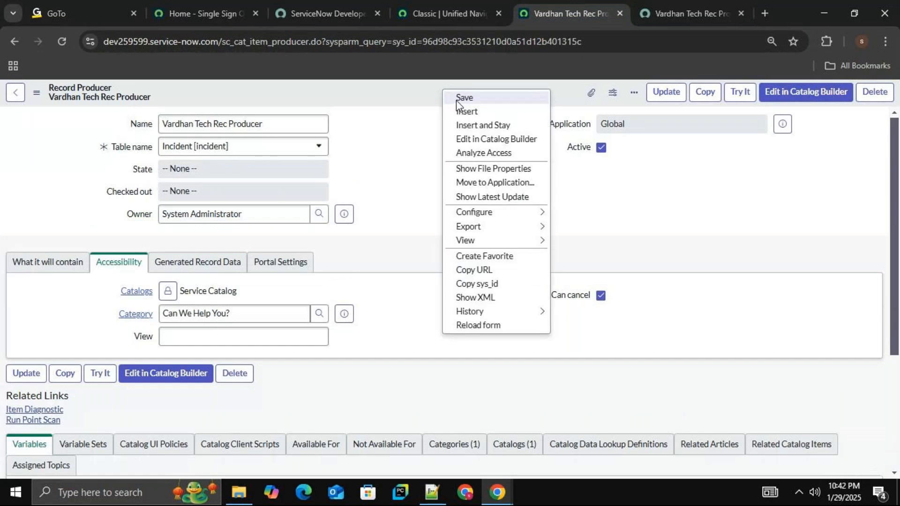
click(498, 98)
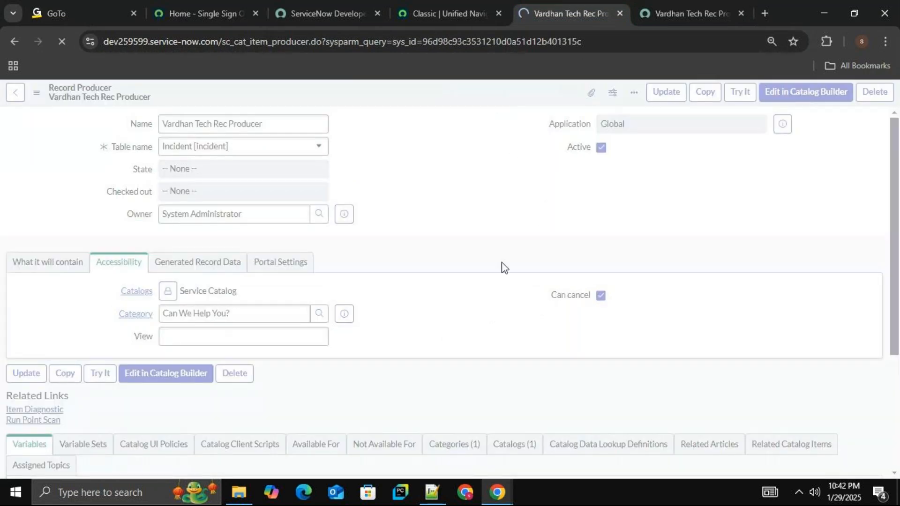
Refresh the item's portal page to check the effect of Can cancel, save the form again, recheck the page and return to the form.
click(667, 8)
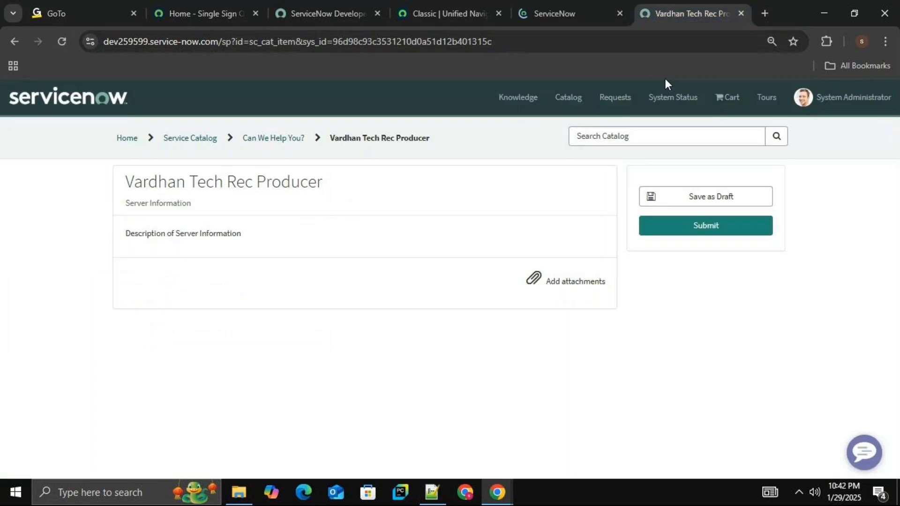
click(63, 42)
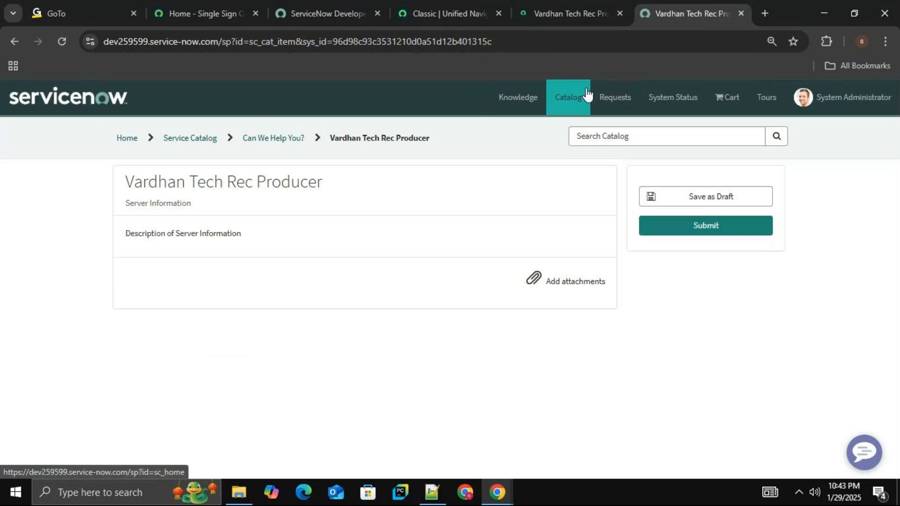
click(589, 1)
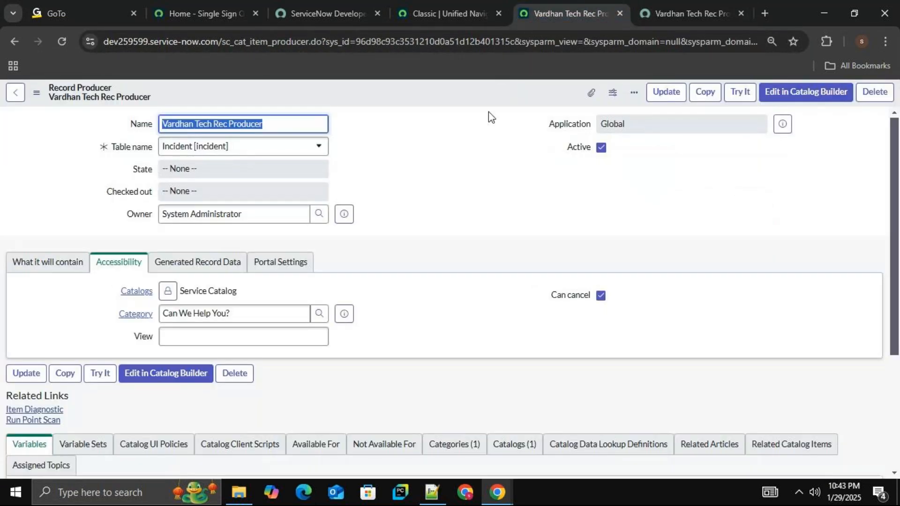
right_click(465, 89)
click(478, 96)
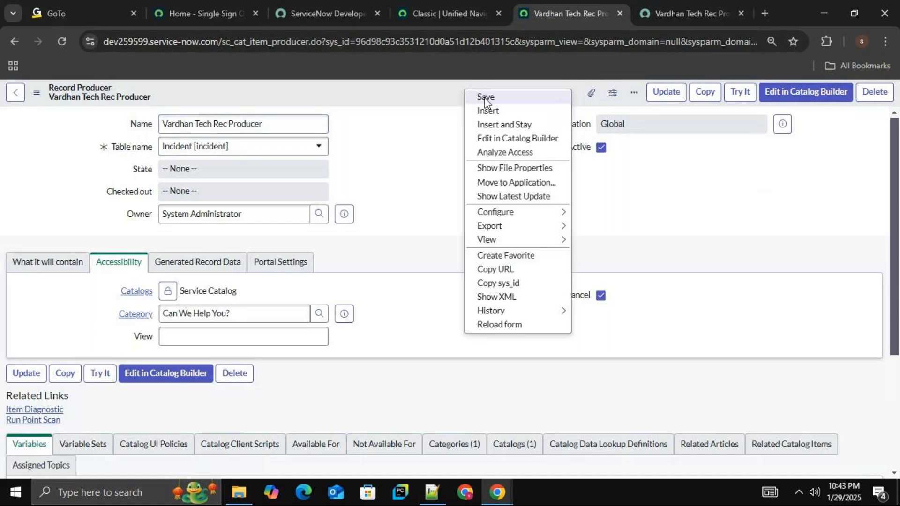
click(668, 13)
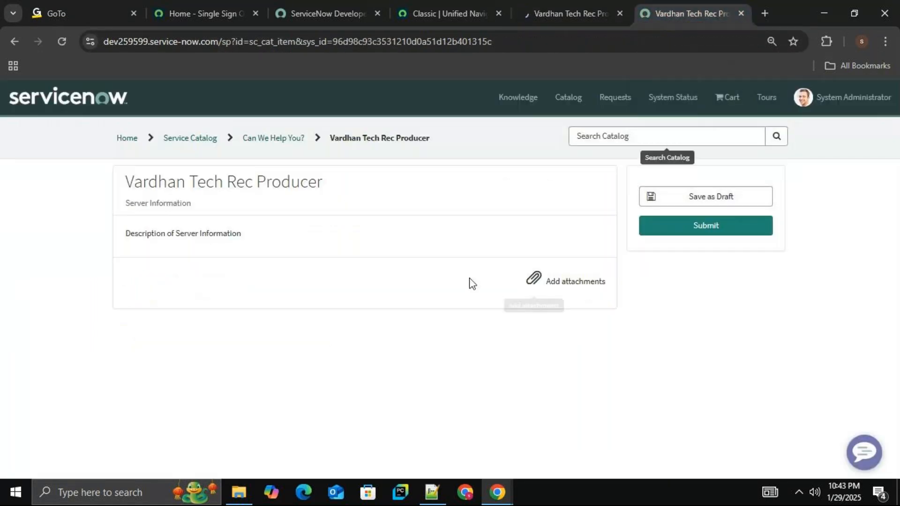
click(61, 40)
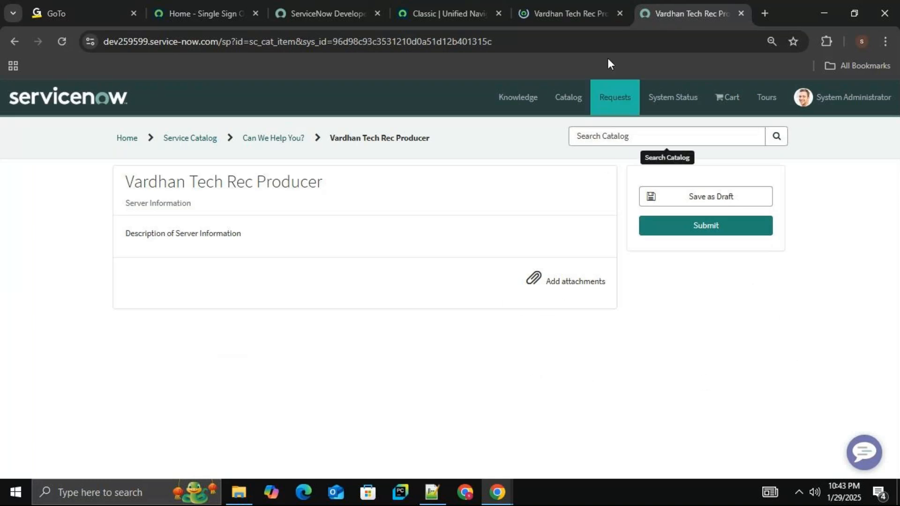
click(563, 9)
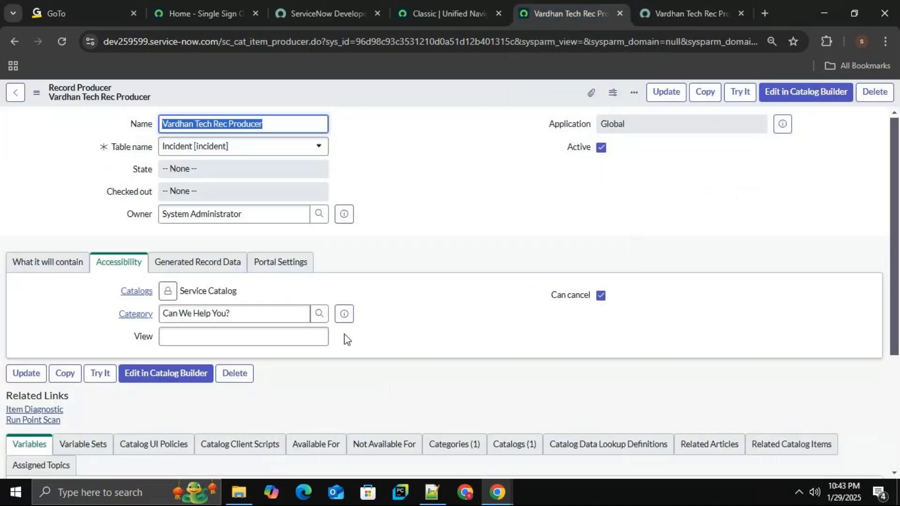
Compare the item's portal page and its server information description with the record producer form and its empty variables list.
click(674, 10)
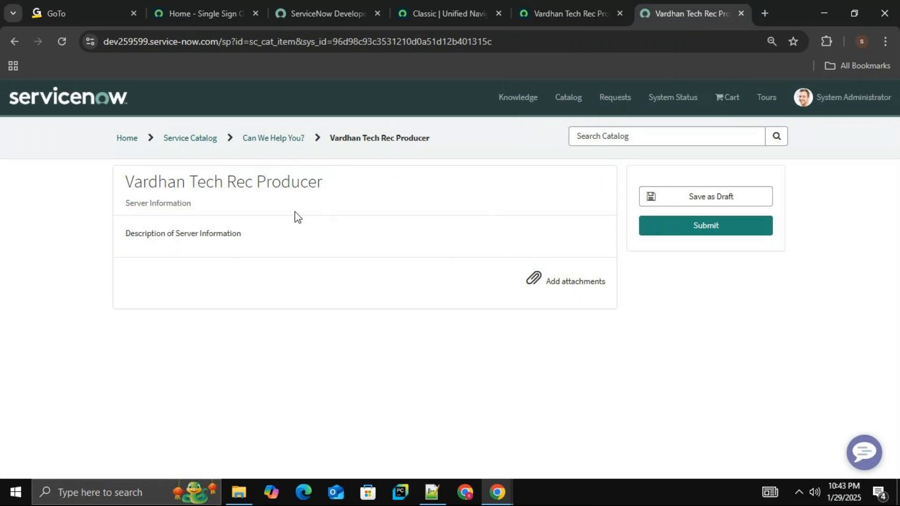
drag(243, 242, 89, 244)
click(347, 353)
click(583, 9)
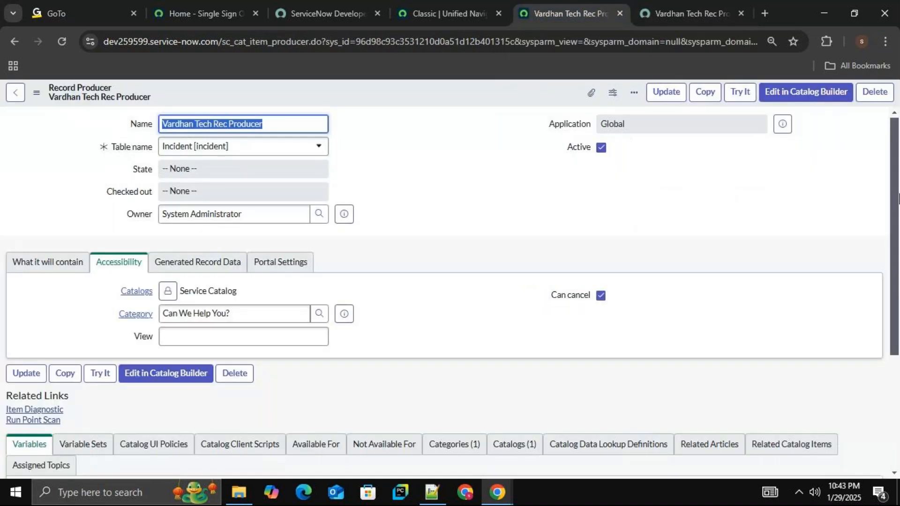
drag(897, 166, 896, 250)
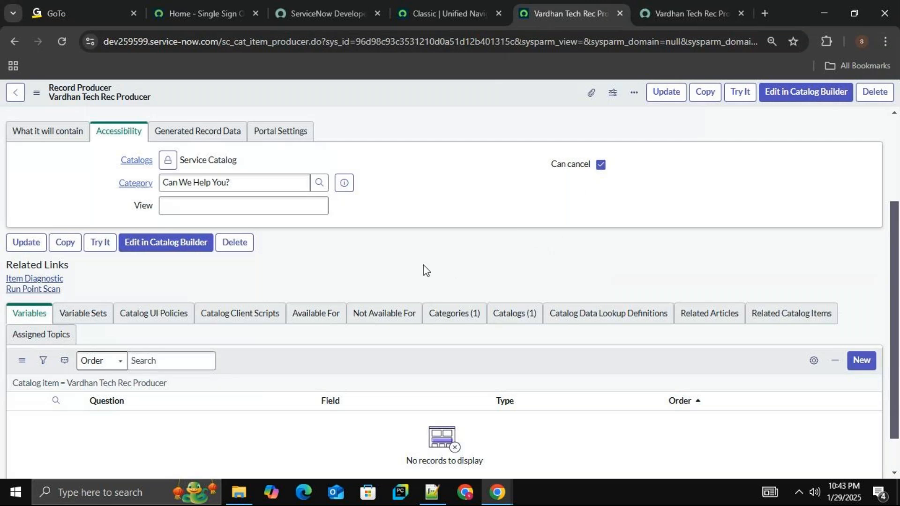
click(705, 4)
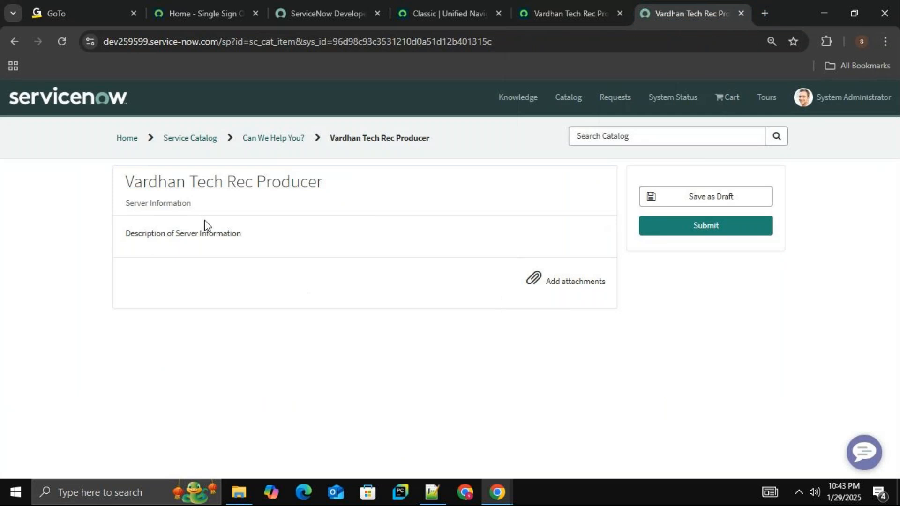
click(570, 13)
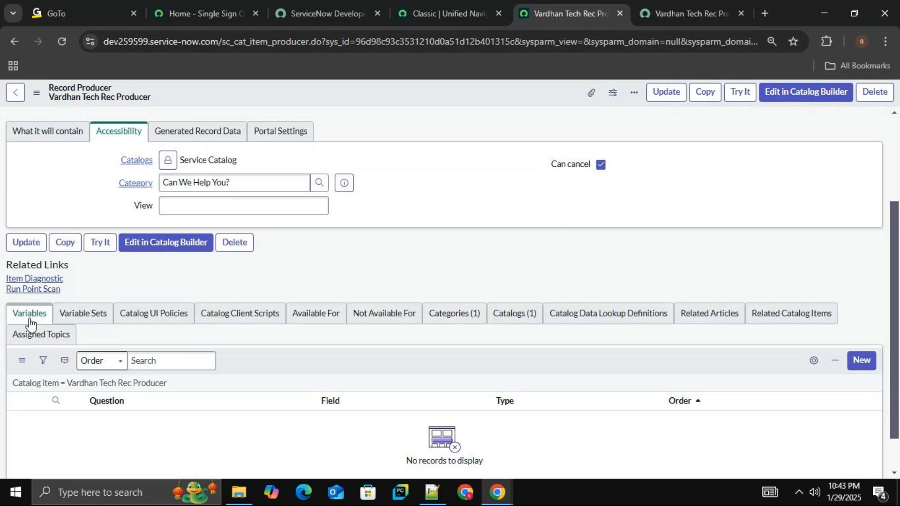
Review the record producer's generated record data, accessibility and content settings, including the description and script.
scroll(354, 268, up, 3)
scroll(363, 293, down, 4)
scroll(365, 297, up, 3)
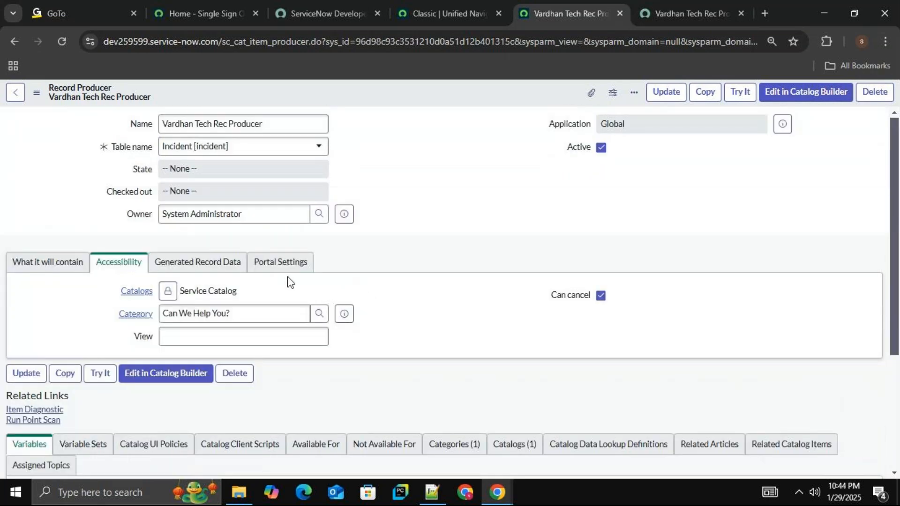
click(203, 269)
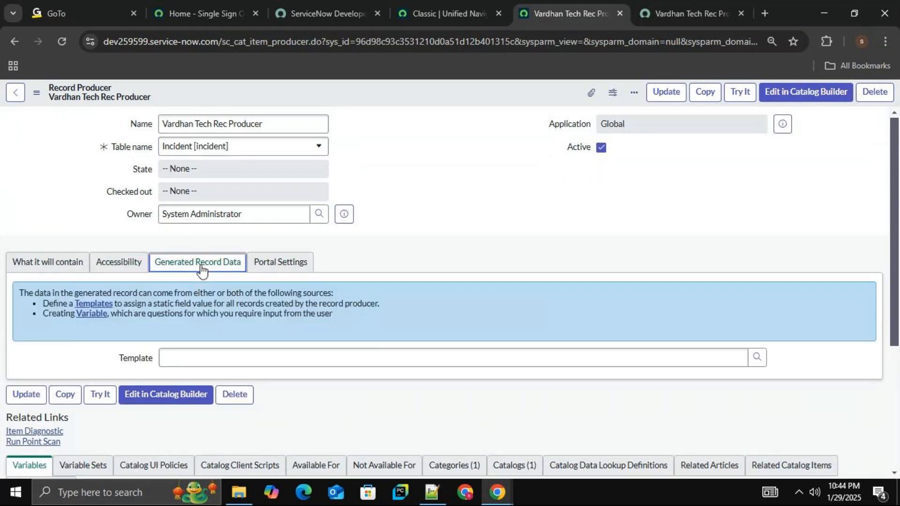
click(99, 268)
click(58, 270)
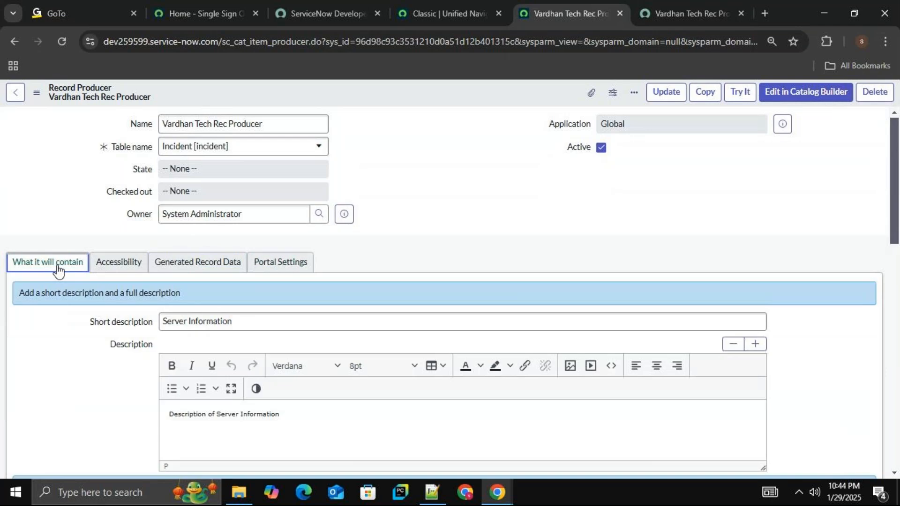
scroll(314, 277, down, 13)
scroll(313, 277, up, 13)
drag(899, 230, 883, 368)
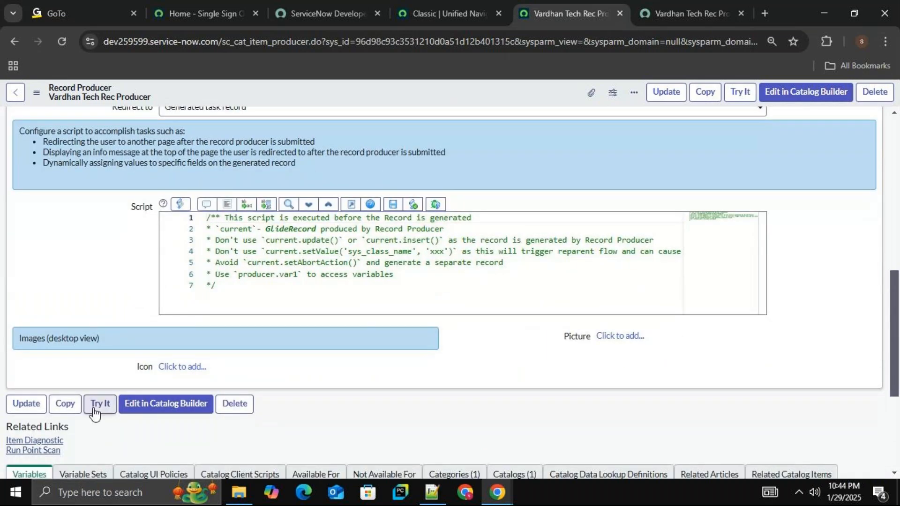
Start a new variable for the record producer with the question "Please enter Customer Name?" and let its name fill in automatically.
scroll(96, 407, down, 5)
click(862, 315)
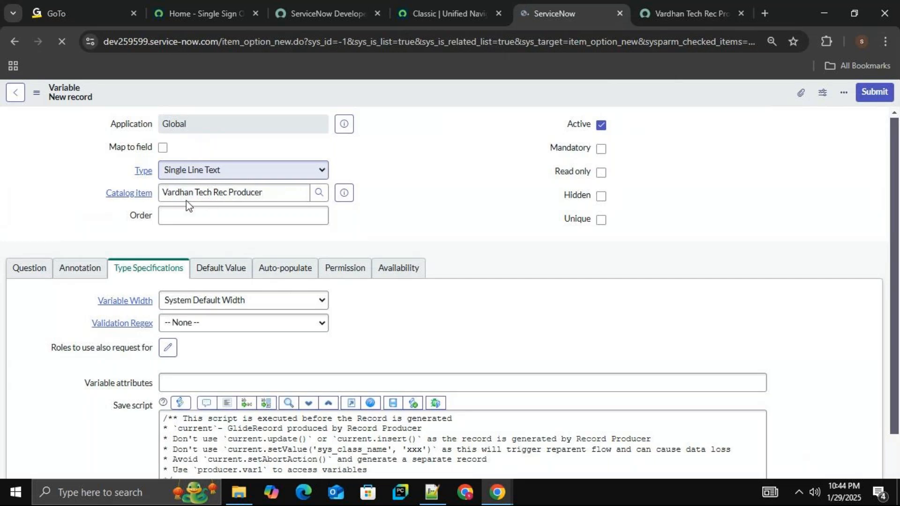
click(212, 320)
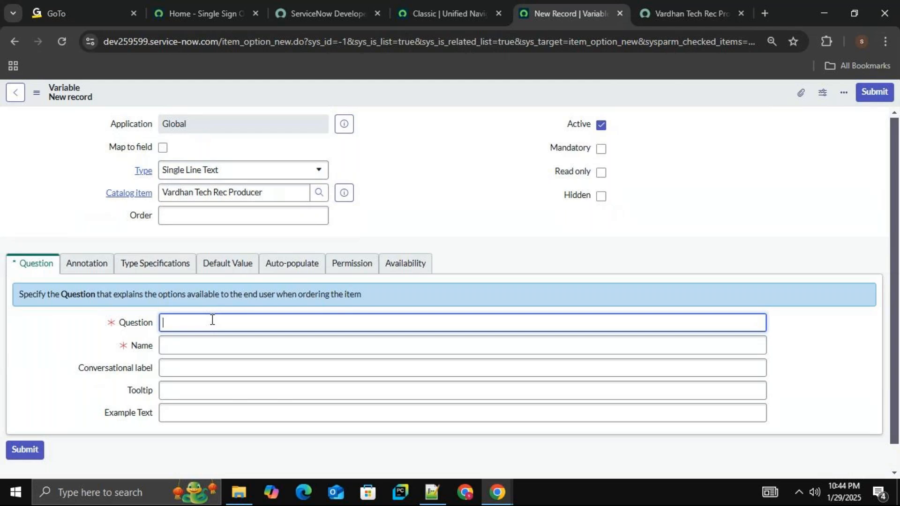
text(Please enter)
text(ustomer Name?)
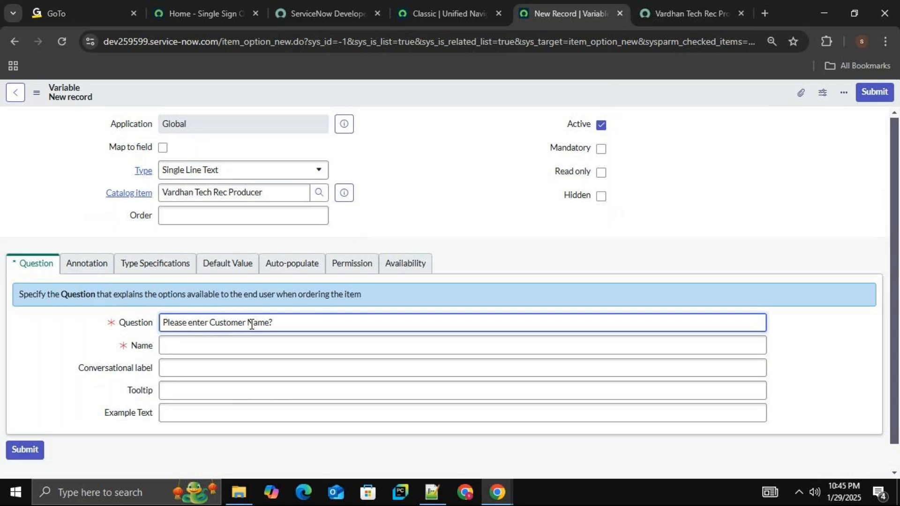
click(248, 347)
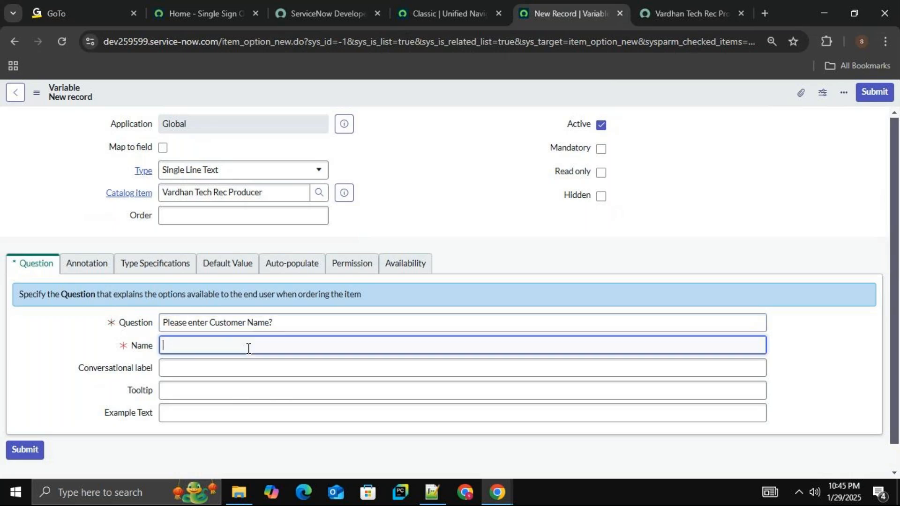
click(350, 398)
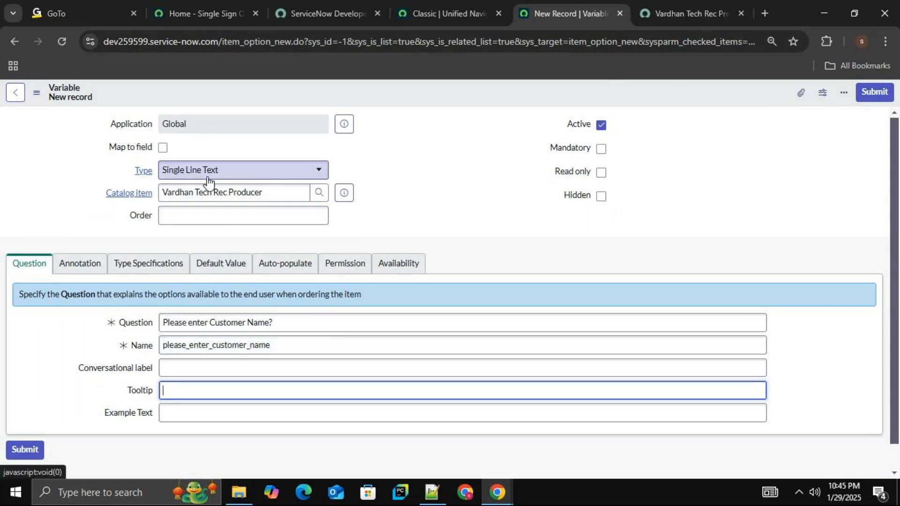
Change the customer name variable's type to Reference.
click(238, 171)
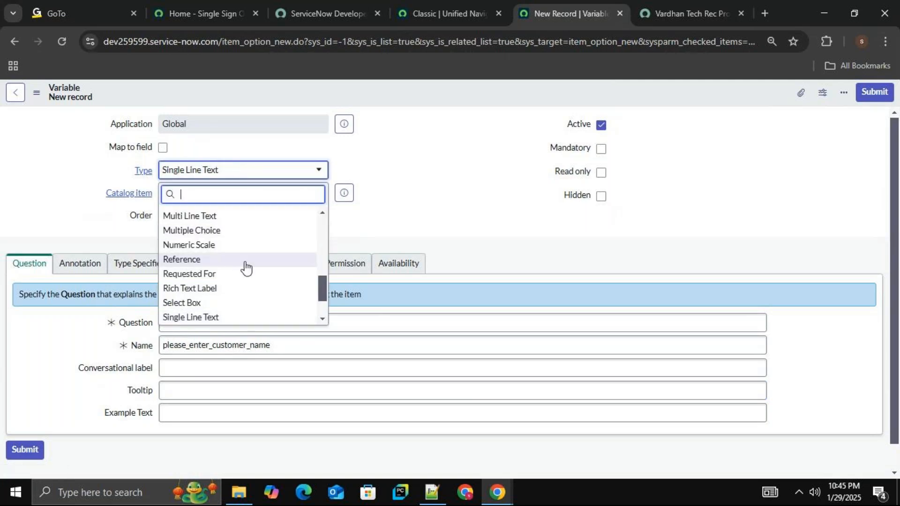
scroll(243, 272, down, 2)
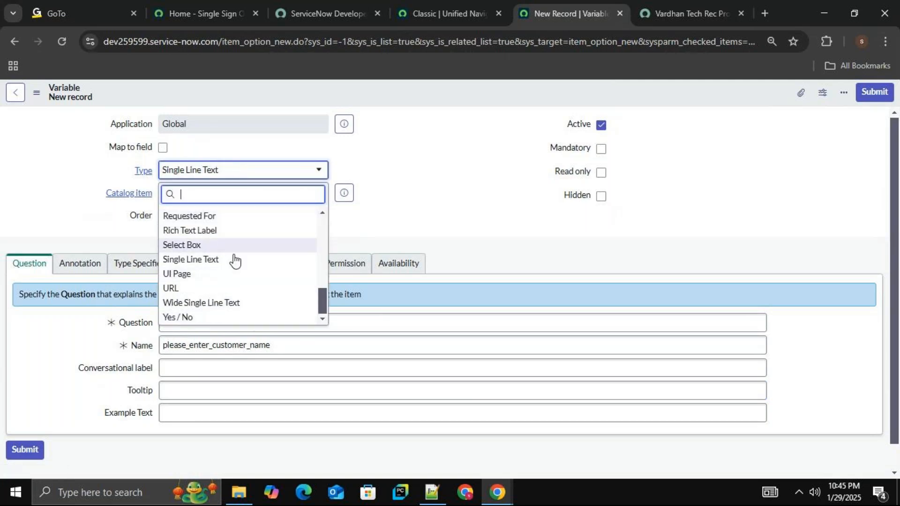
text(r)
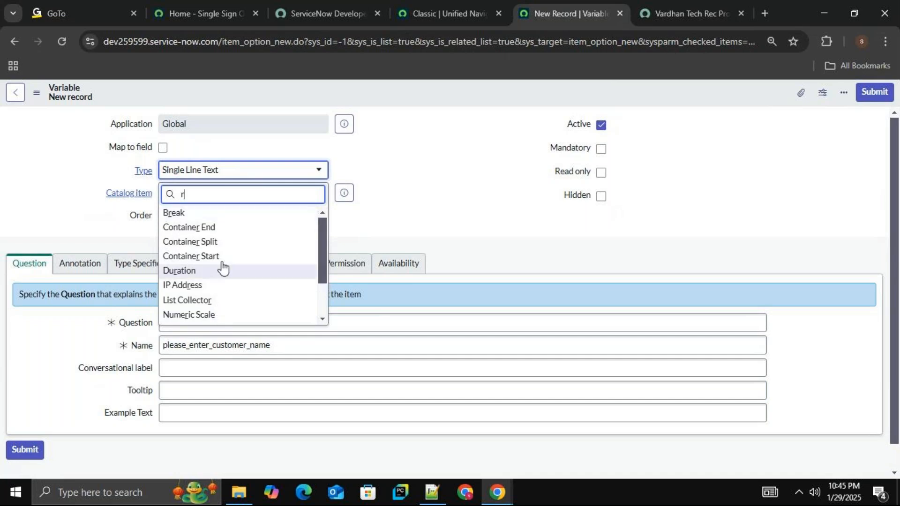
scroll(213, 300, down, 2)
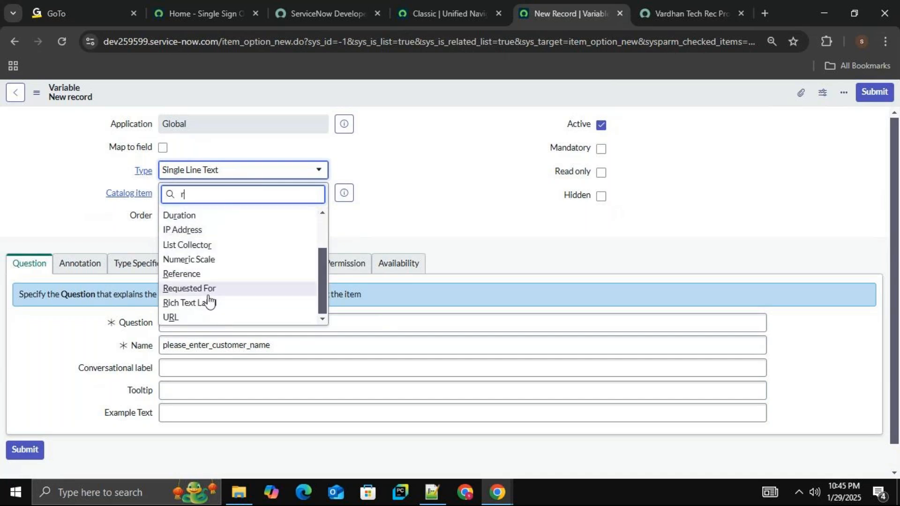
click(237, 276)
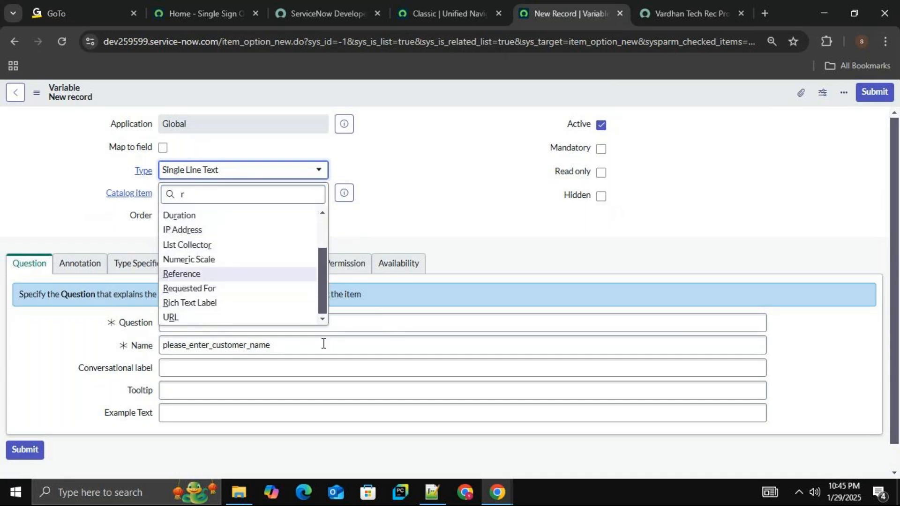
In the variable's type specifications, set the reference table to User [sys_user].
click(151, 268)
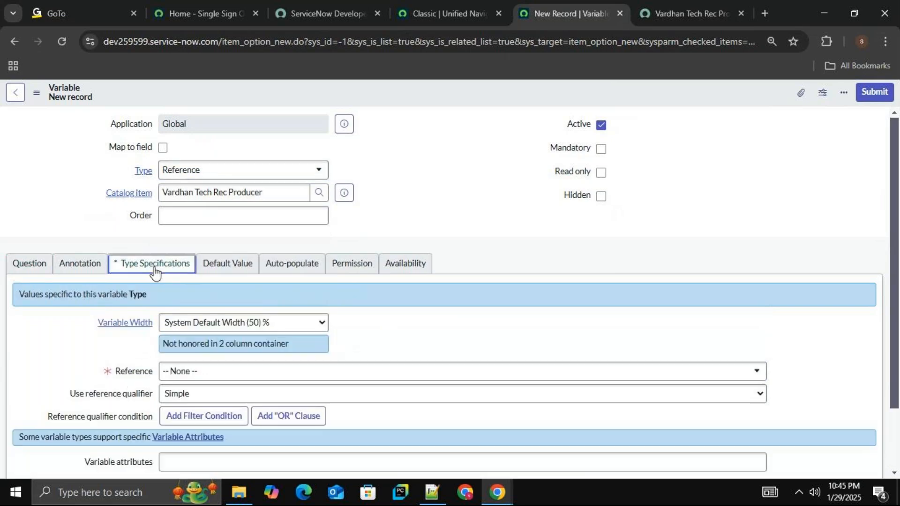
click(221, 373)
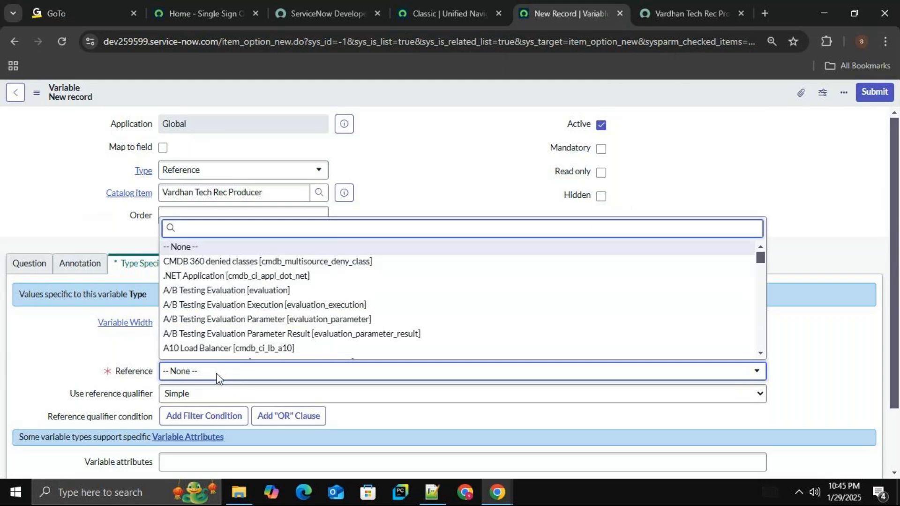
text(sys_user)
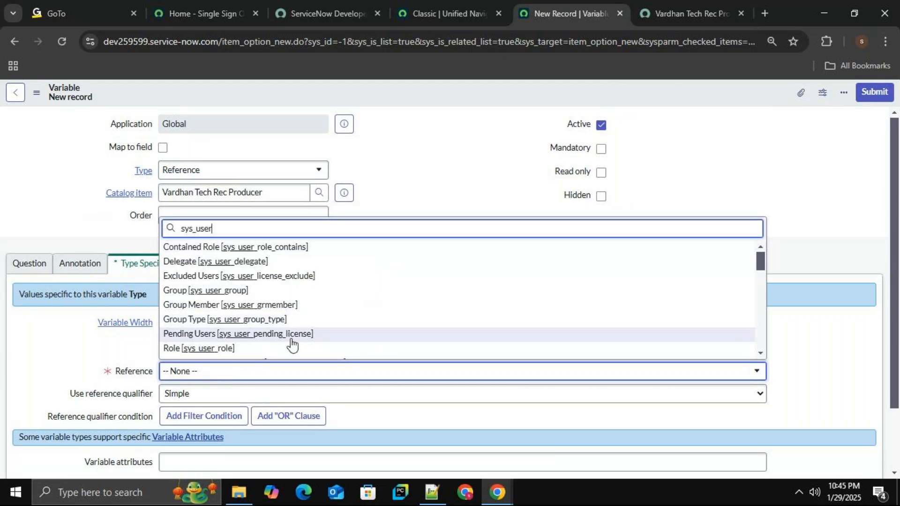
drag(760, 261, 760, 310)
click(201, 322)
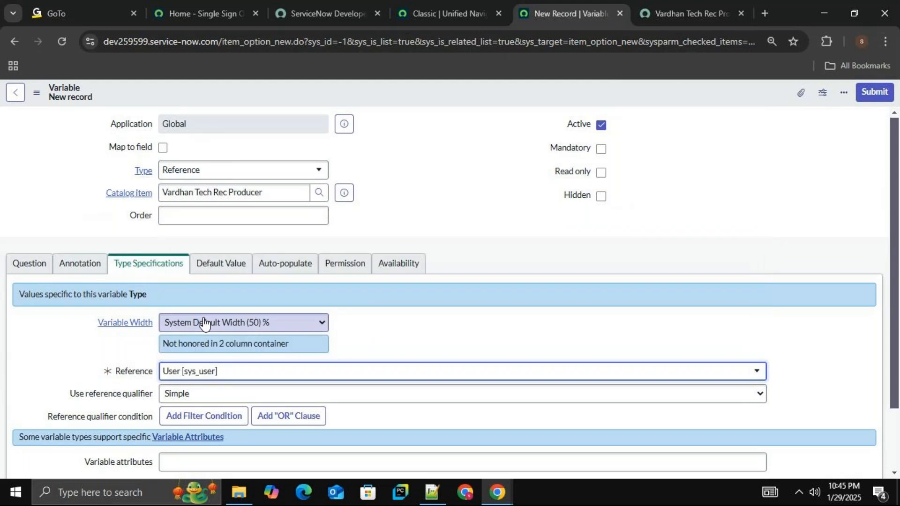
Enable Show help for the variable with the help text "Please enter Customer Name" and set it to Always Expanded.
click(28, 267)
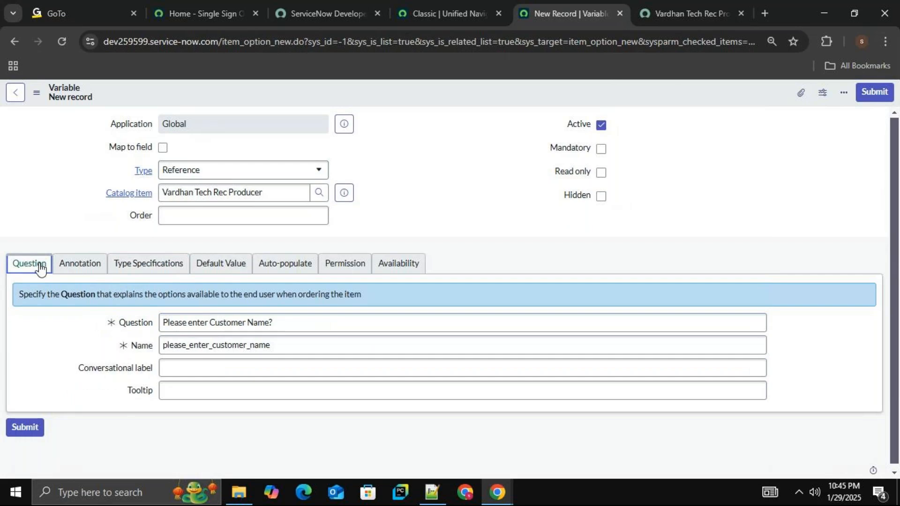
click(88, 268)
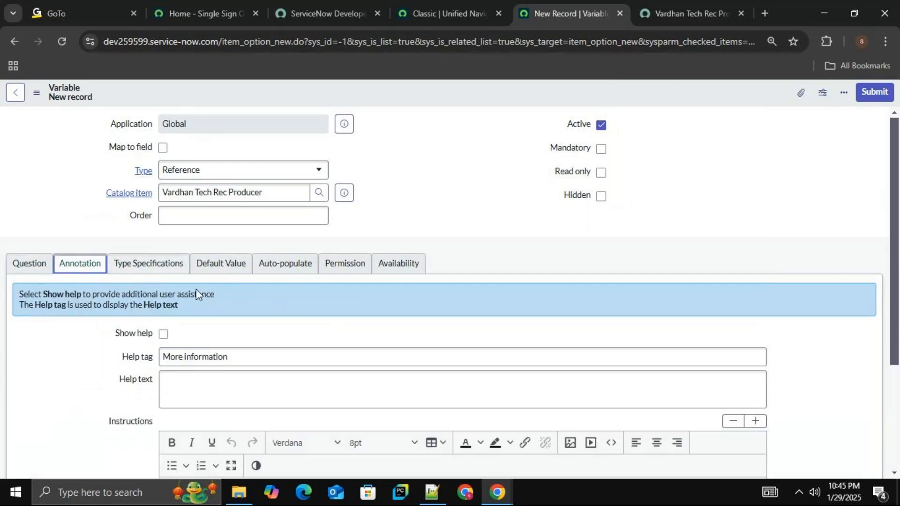
click(163, 335)
click(314, 393)
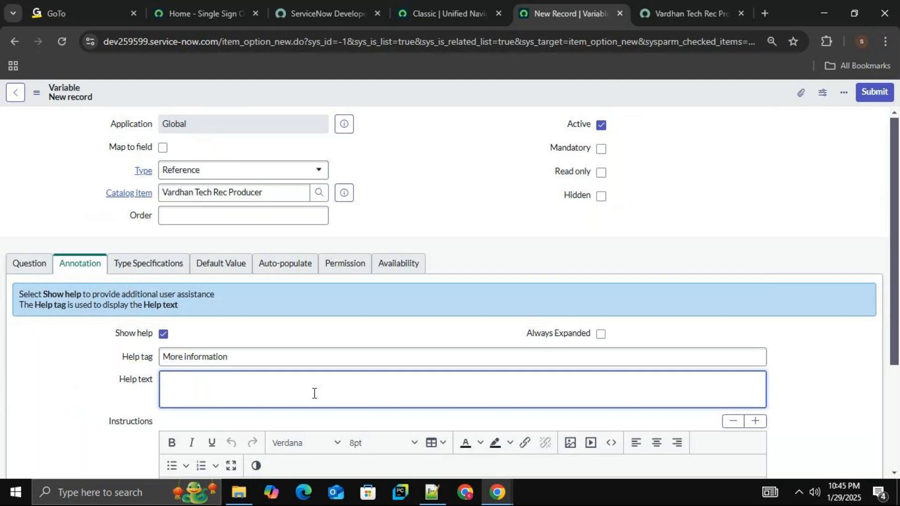
text(Please enter Customer NAm)
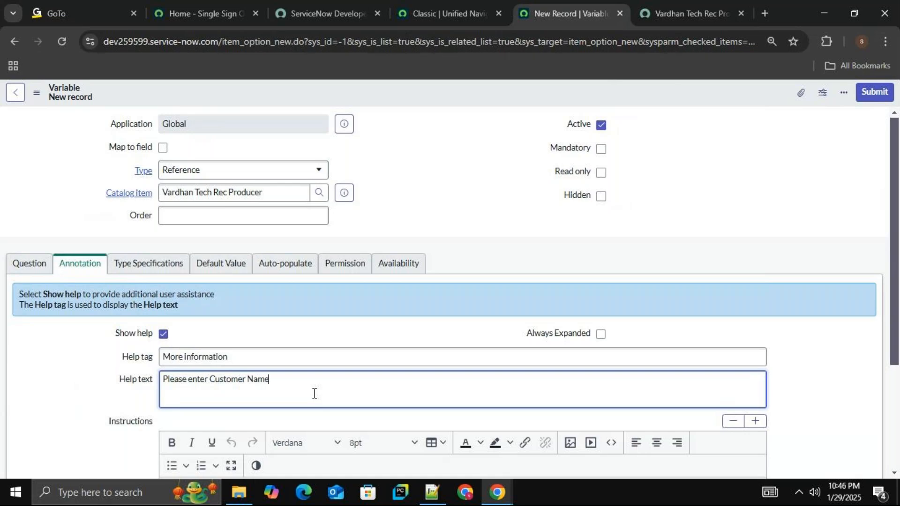
click(601, 334)
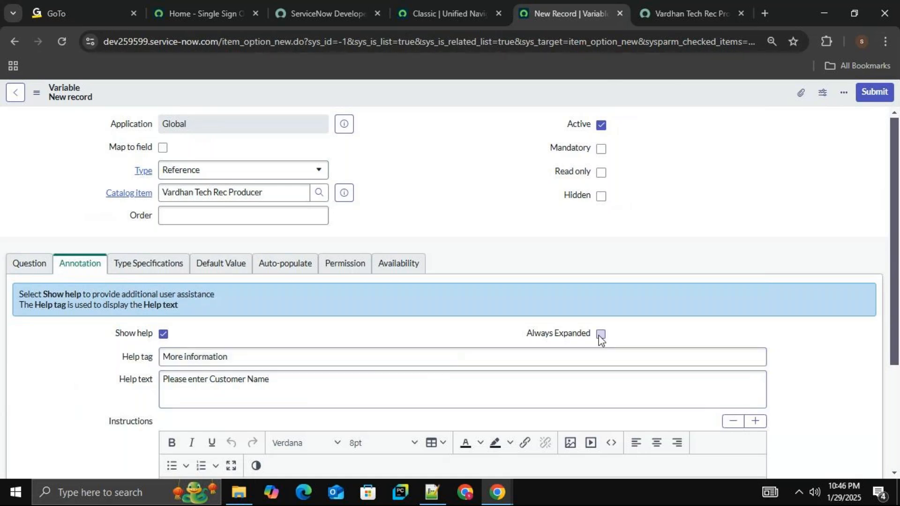
Make the variable mandatory, set its order to 100 and save the record.
click(601, 148)
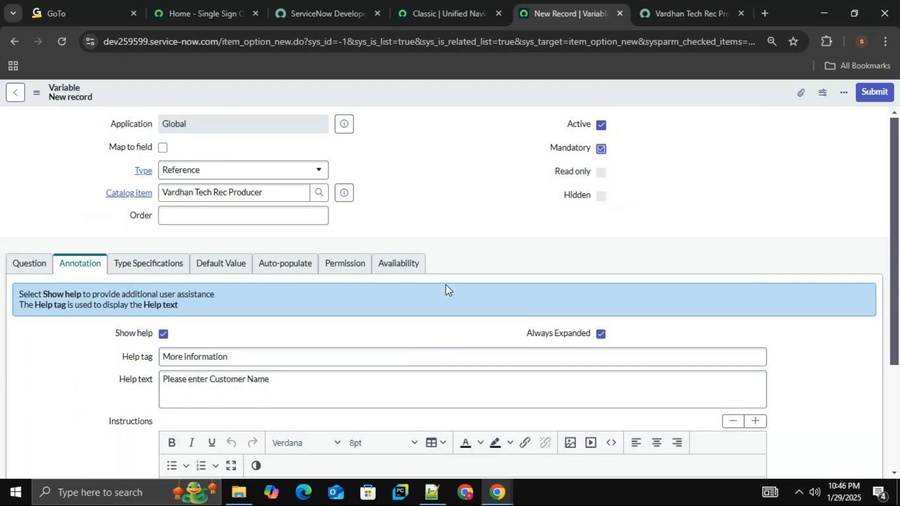
click(313, 217)
text(100)
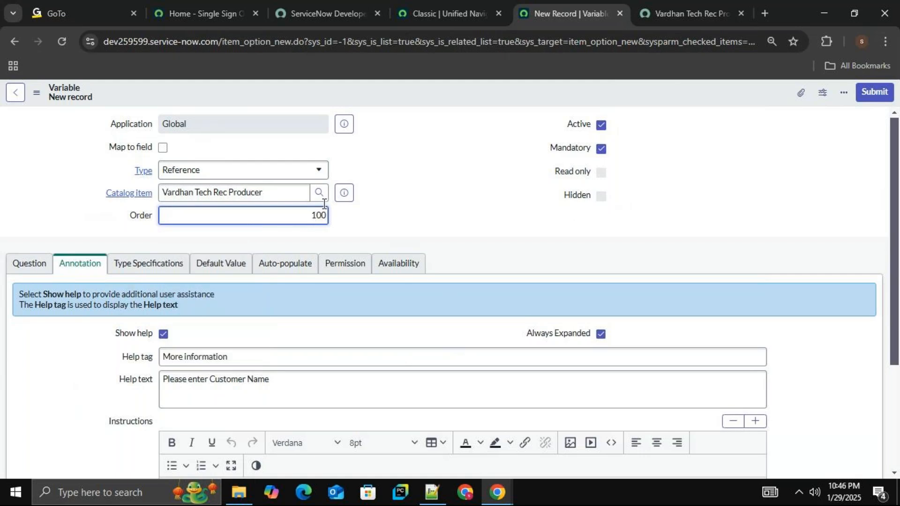
right_click(402, 92)
click(431, 97)
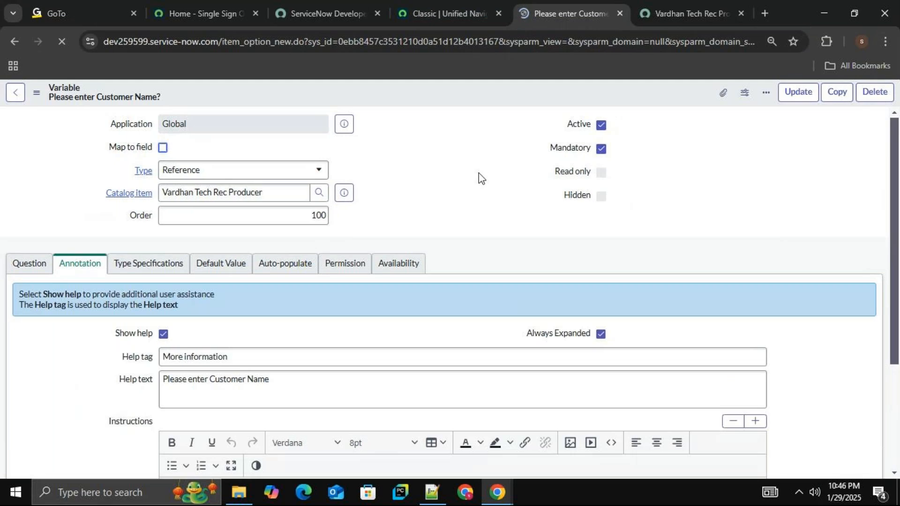
Return to the record producer, preview it with Try It and toggle the customer name question's More information help.
click(17, 96)
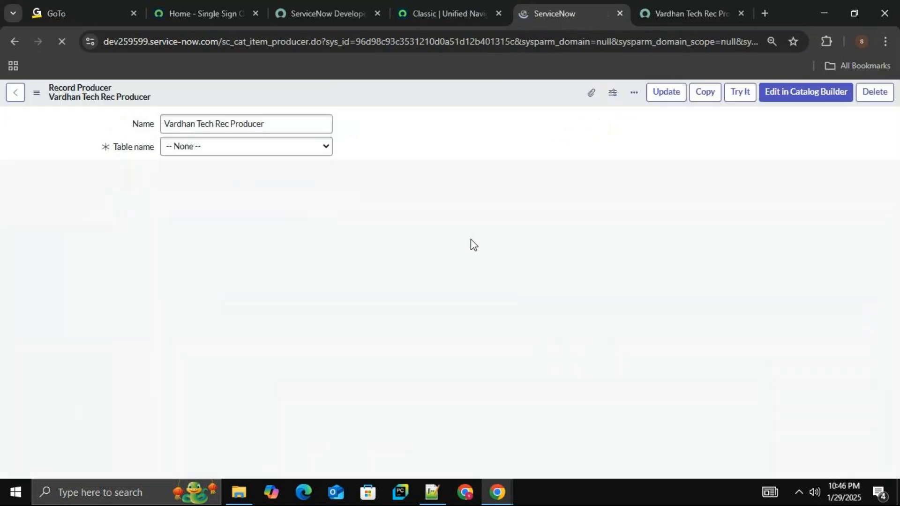
click(745, 99)
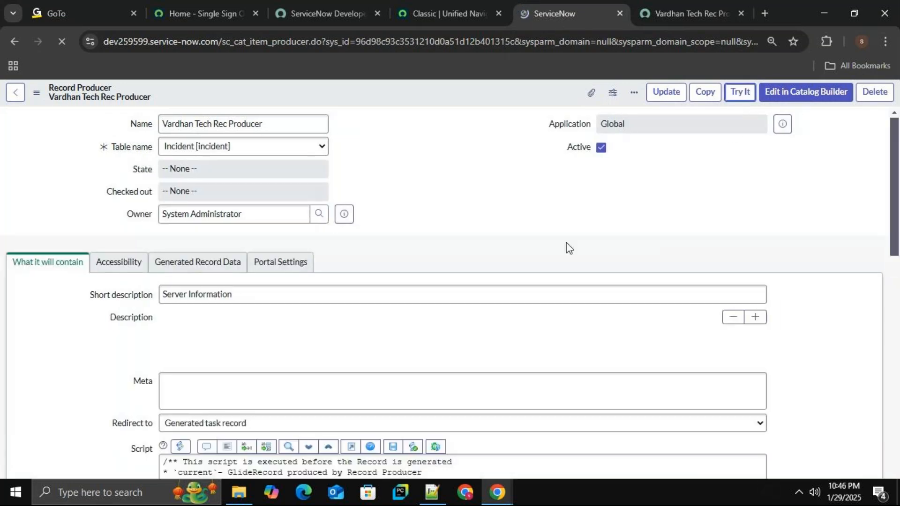
click(101, 224)
click(40, 180)
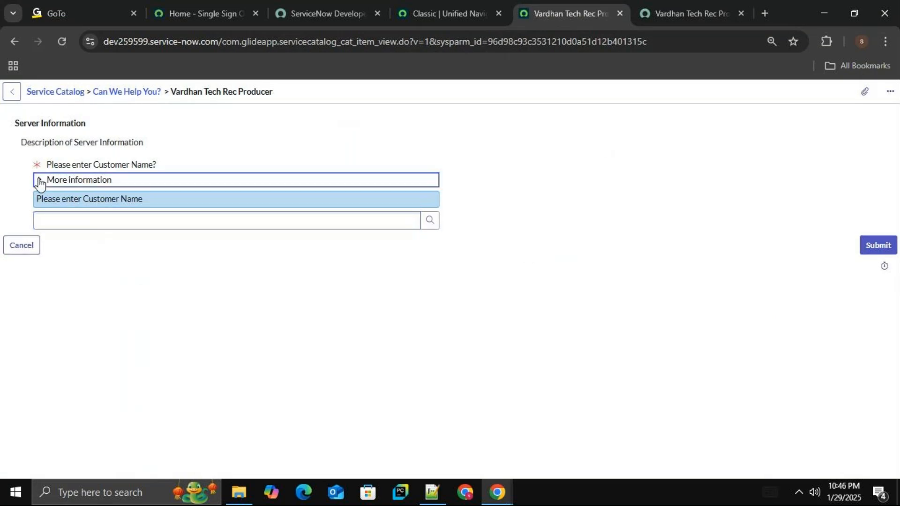
click(39, 182)
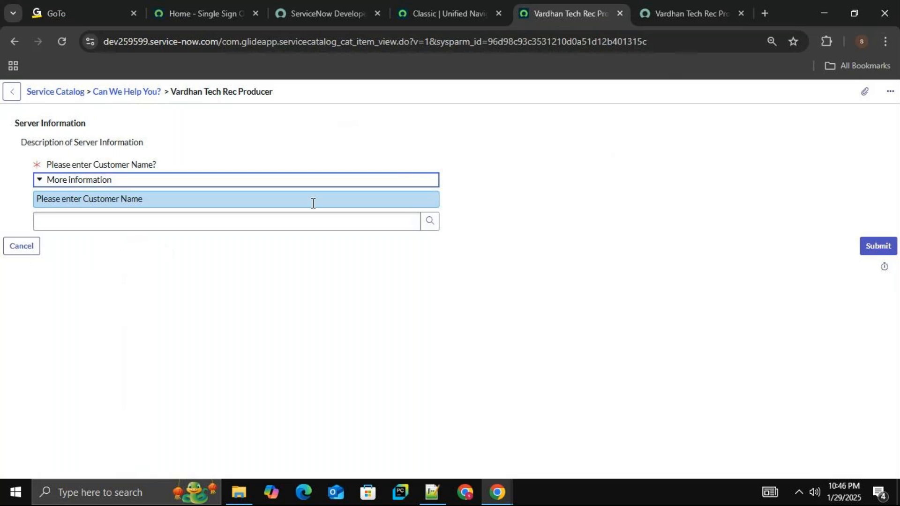
Open the record producer's configuration from the preview and review its content, accessibility and generated record data settings.
click(464, 10)
click(525, 8)
right_click(331, 93)
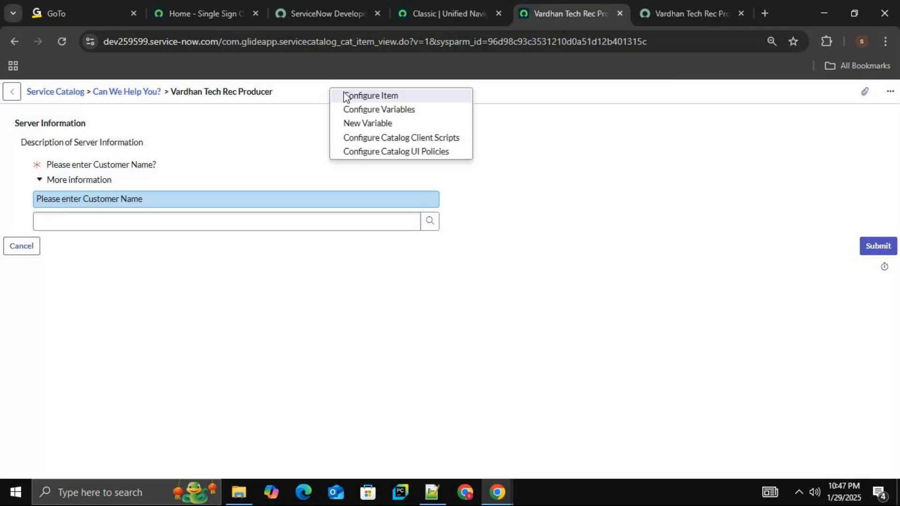
click(345, 96)
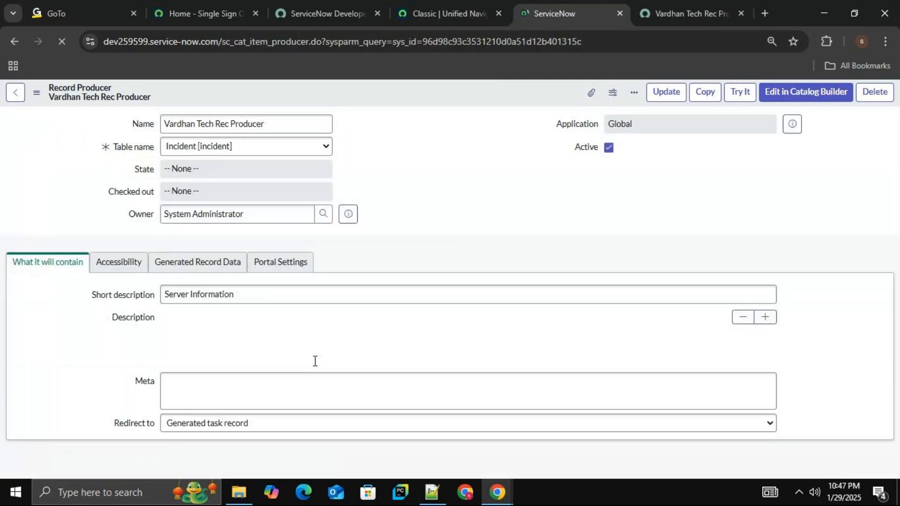
scroll(890, 196, down, 3)
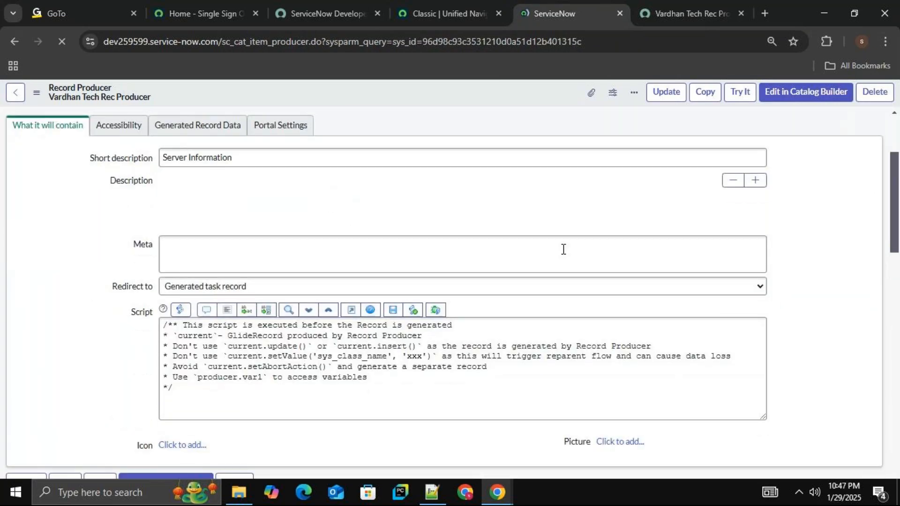
click(119, 125)
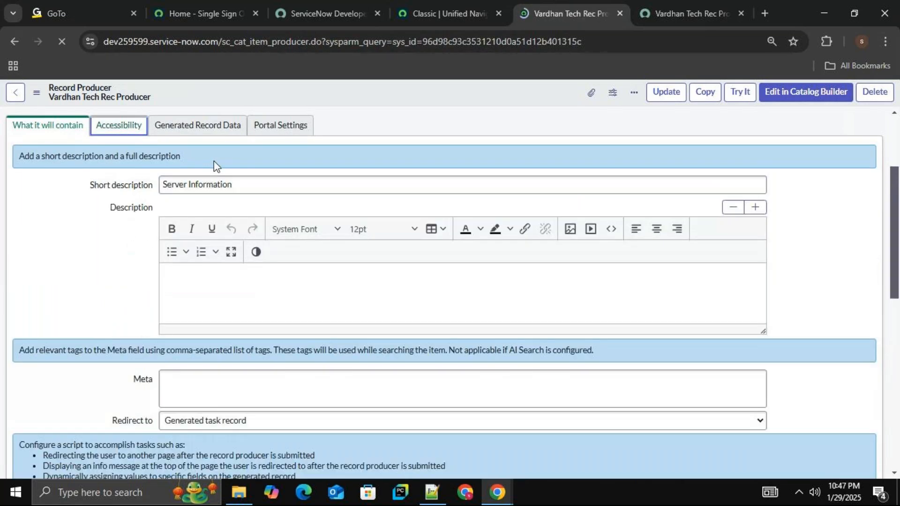
click(215, 130)
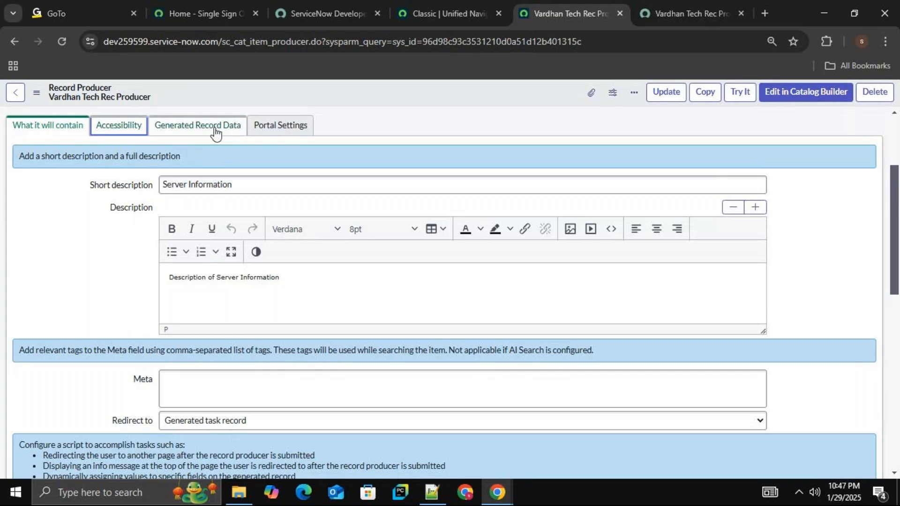
click(49, 133)
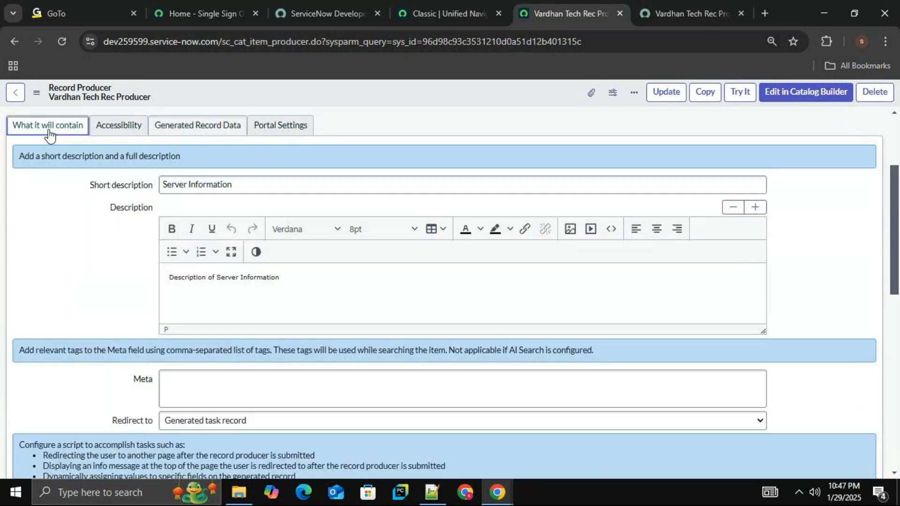
click(121, 136)
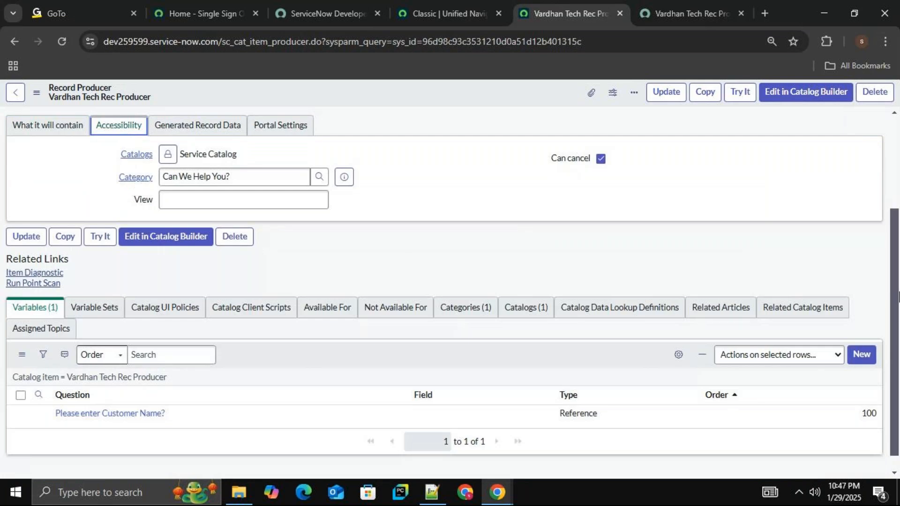
scroll(563, 292, up, 3)
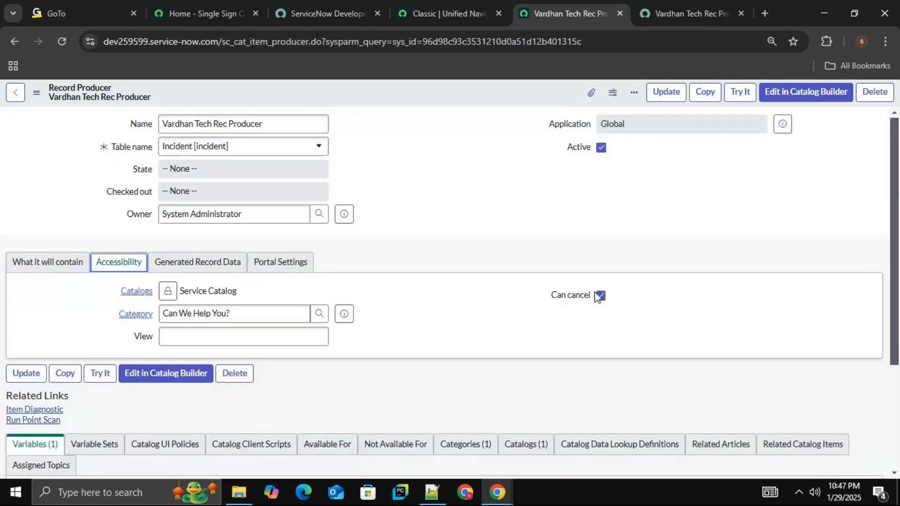
Refresh the Service Portal view of Vardhan Tech Rec Producer to check the customer name question, and return to the record producer.
click(679, 15)
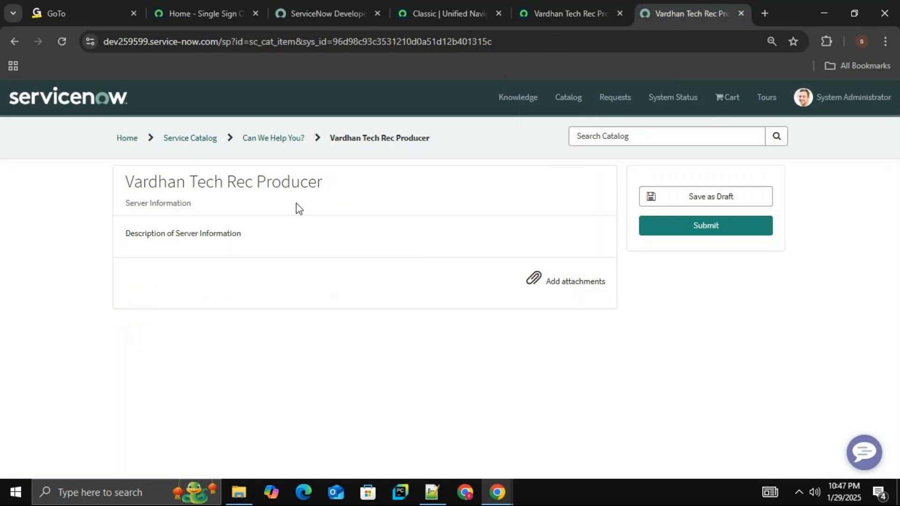
click(66, 48)
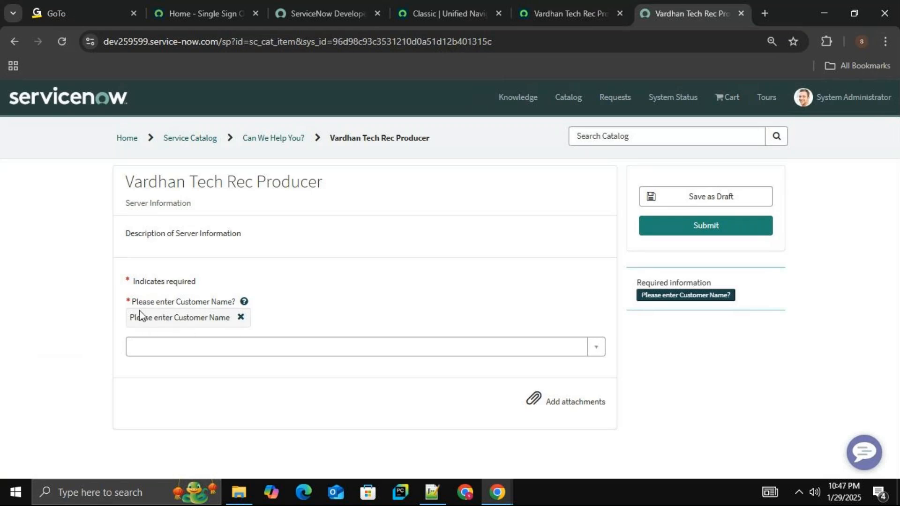
click(562, 11)
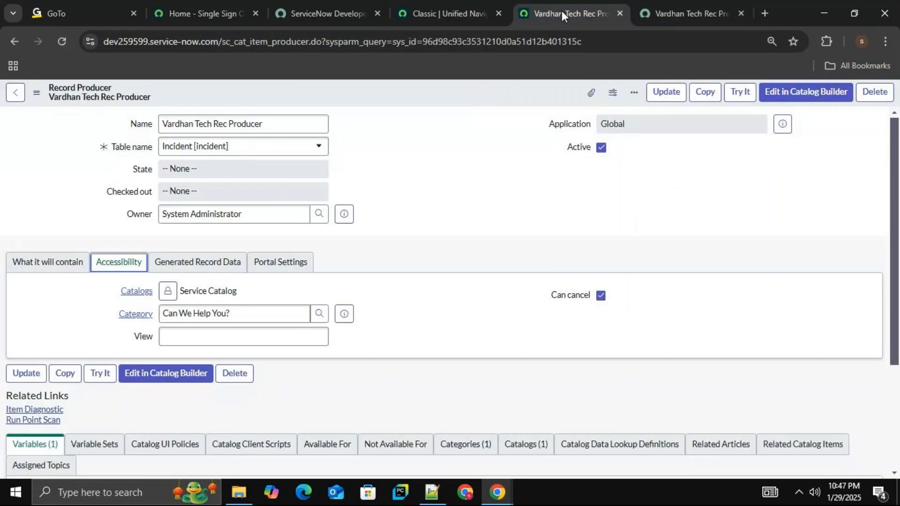
Go through the record producer's content and accessibility sections again, and examine its portal settings and variables list.
click(67, 268)
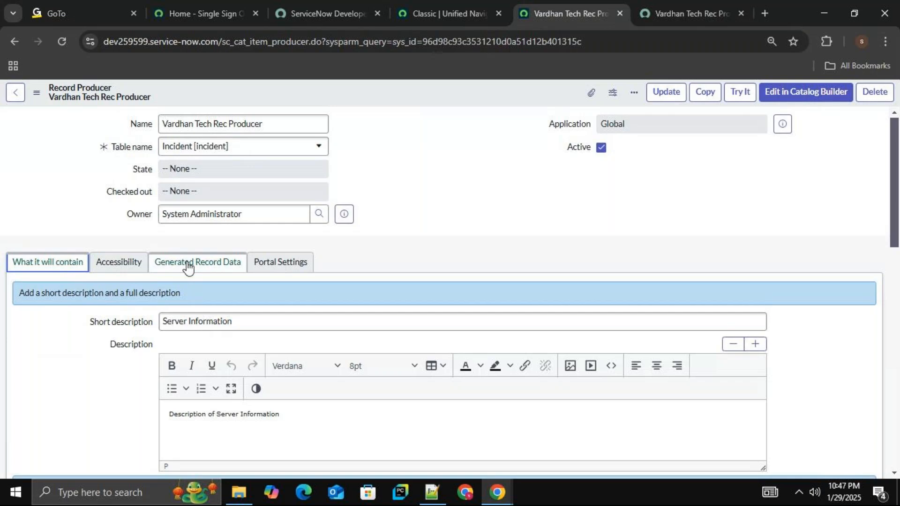
click(130, 269)
click(207, 266)
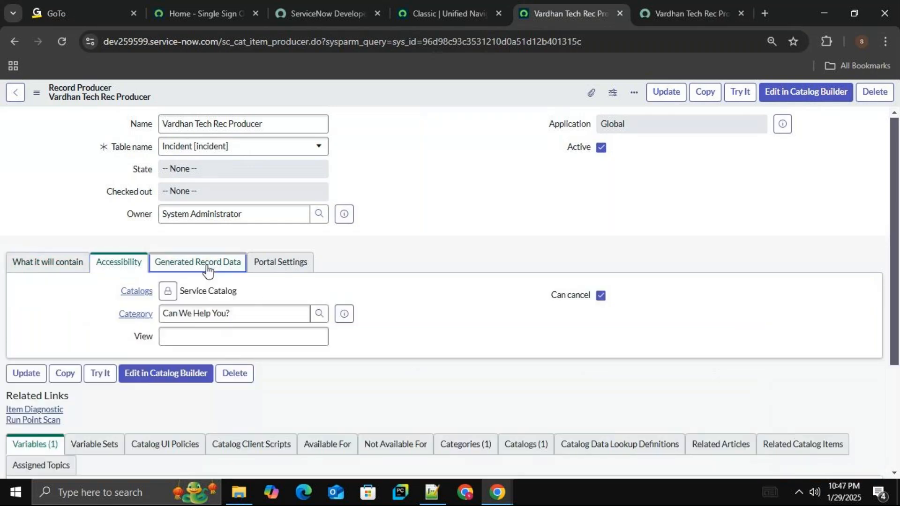
click(36, 266)
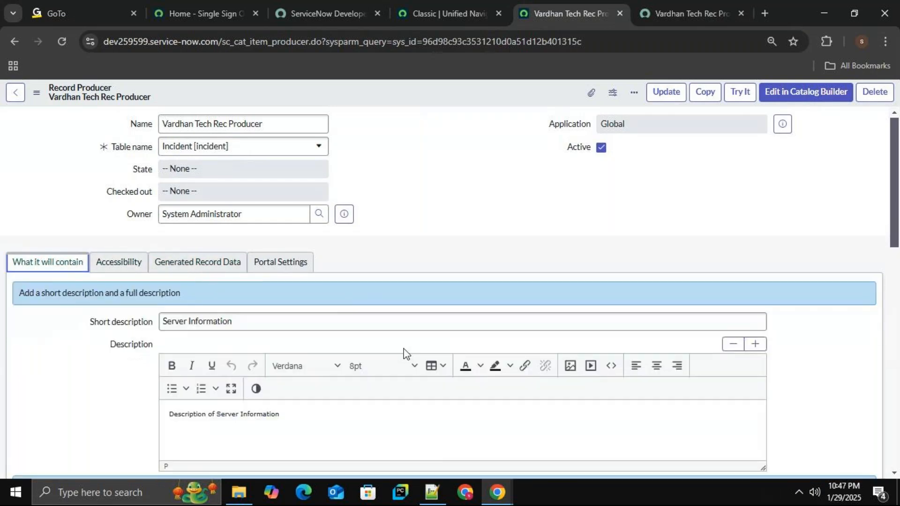
click(278, 265)
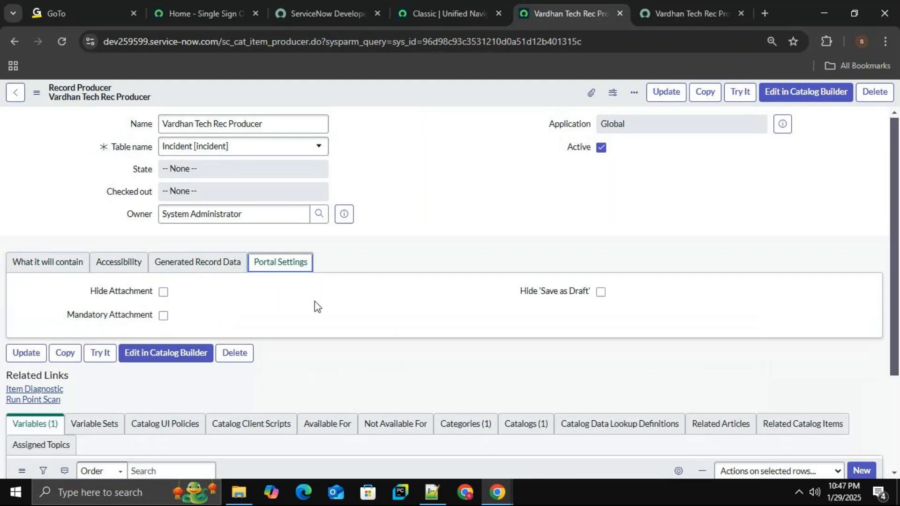
drag(896, 229, 895, 293)
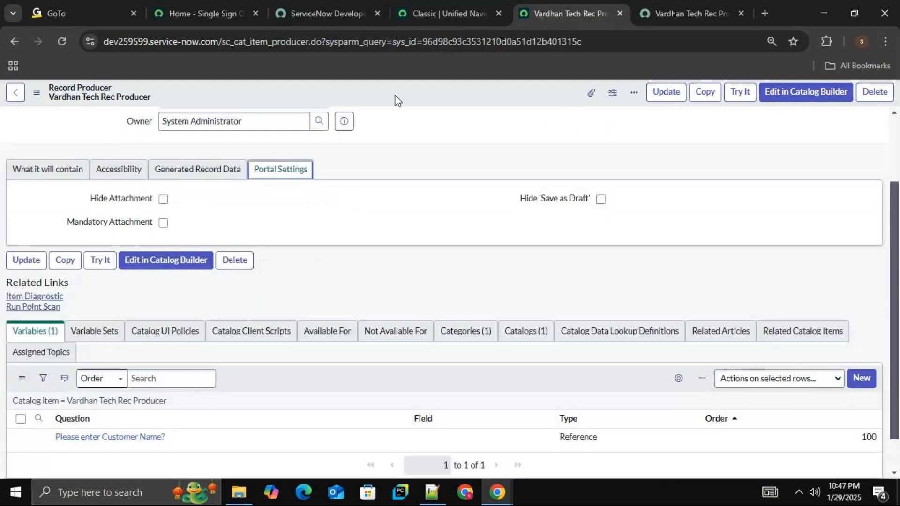
Compare the customer name question in the Service Portal with the Try It preview, toggling its More information help.
click(665, 15)
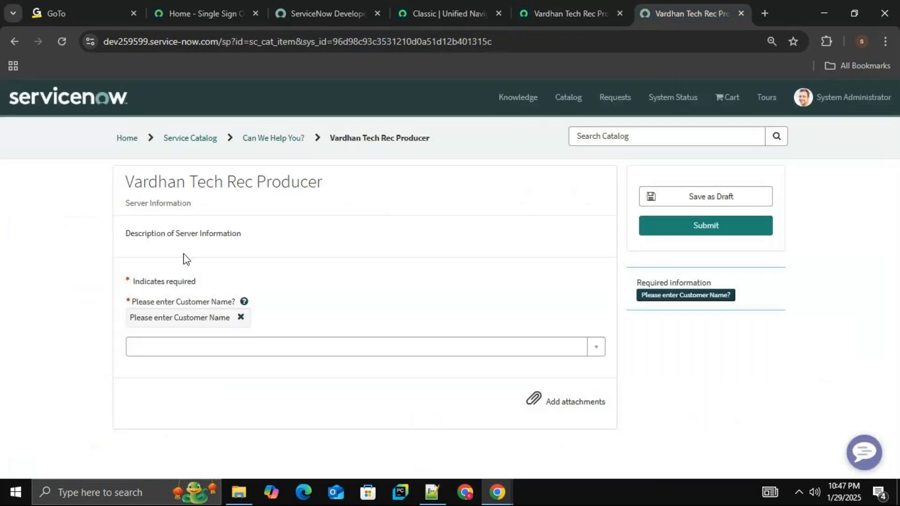
click(171, 316)
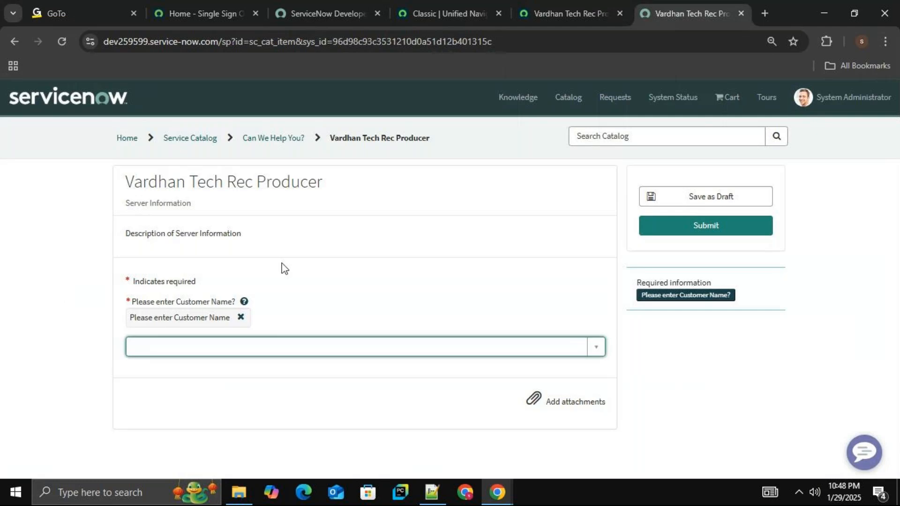
click(610, 8)
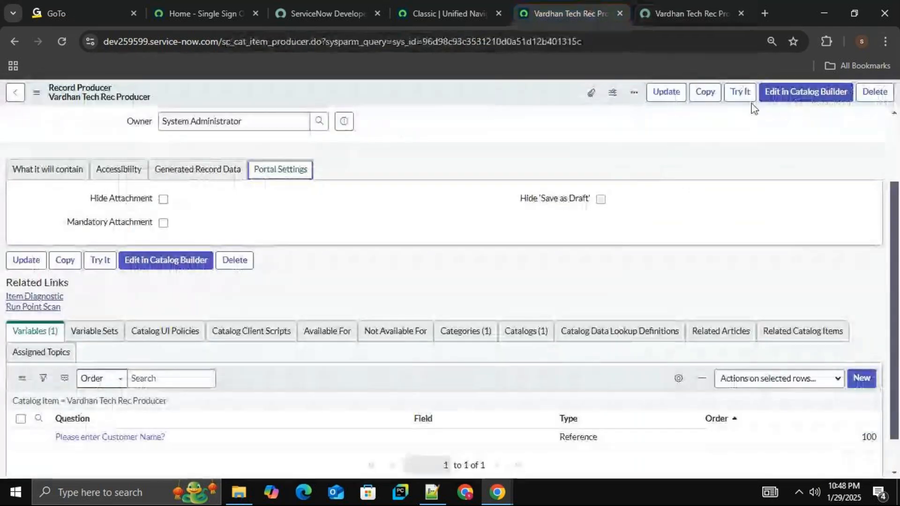
click(741, 92)
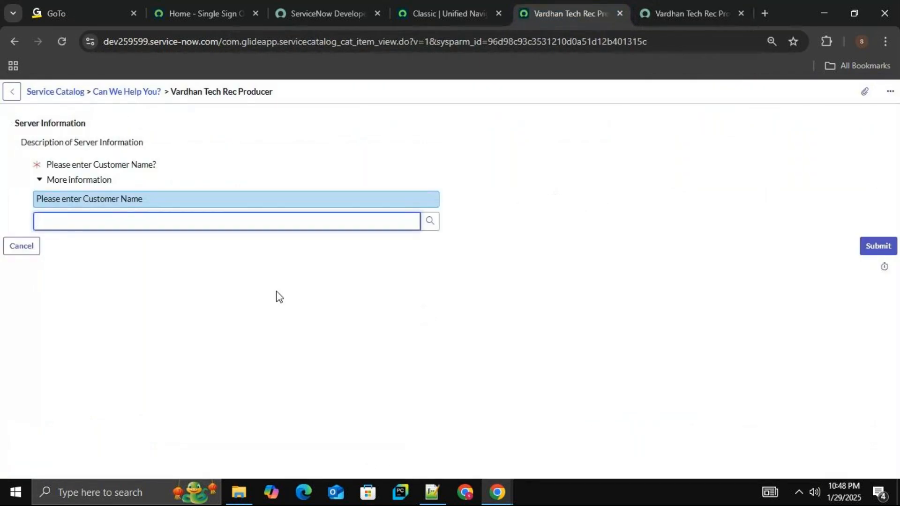
click(39, 182)
click(39, 182)
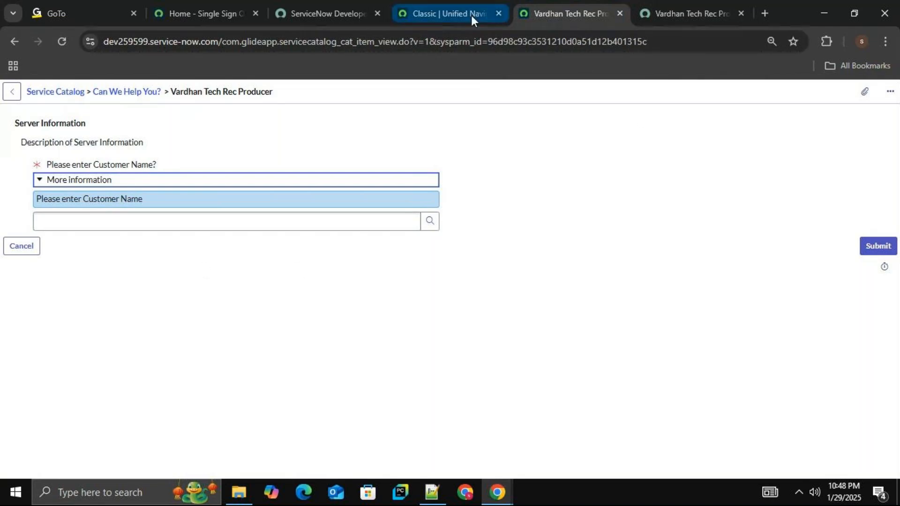
Return from the preview to the record producer's configuration and start a new variable for it.
right_click(418, 96)
click(429, 99)
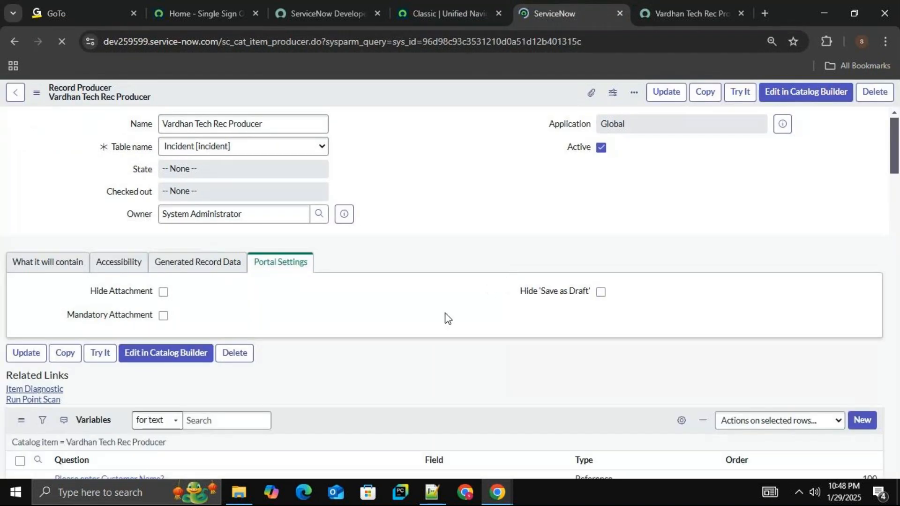
drag(895, 196, 895, 261)
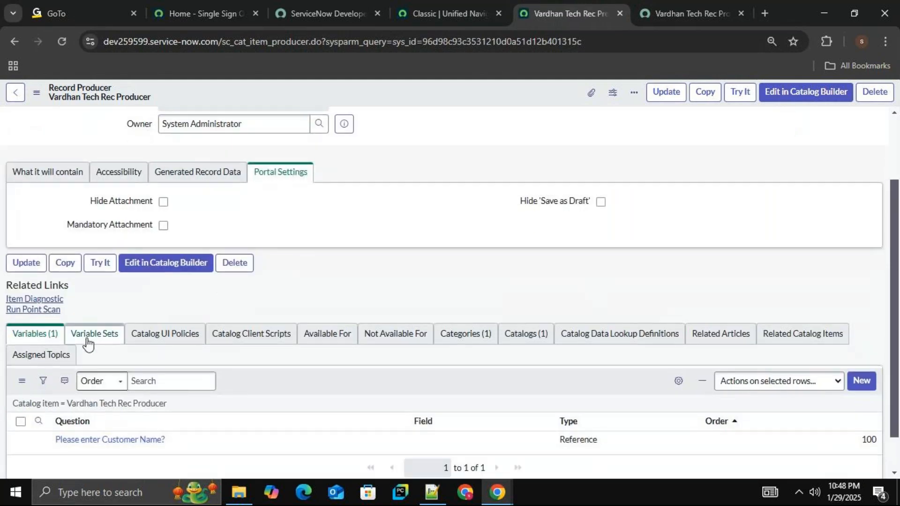
click(31, 334)
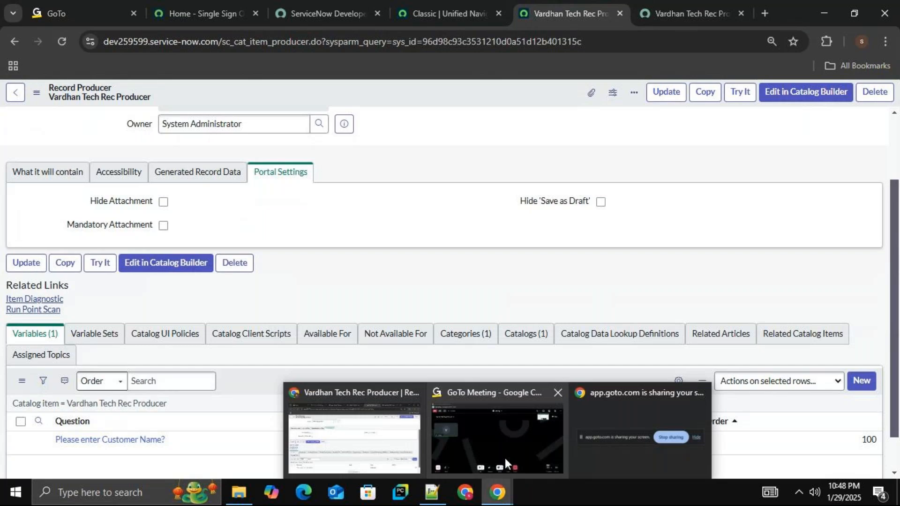
click(852, 391)
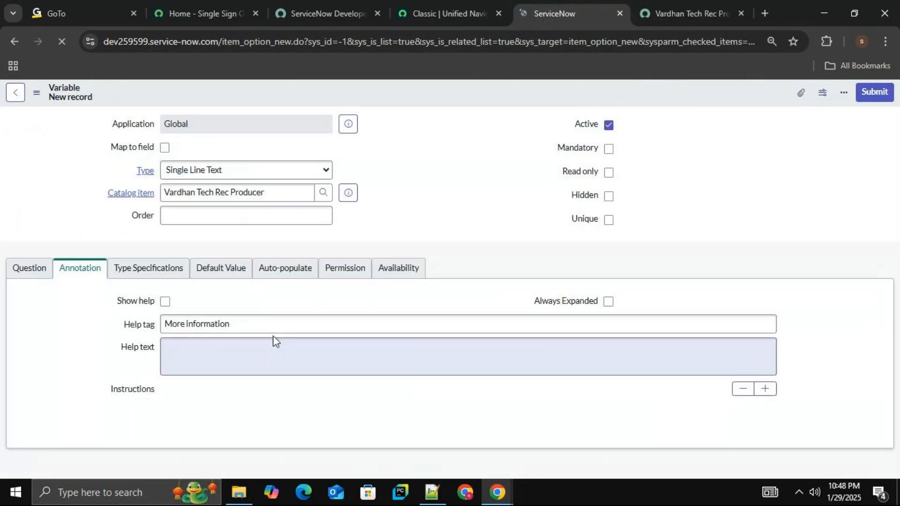
click(21, 273)
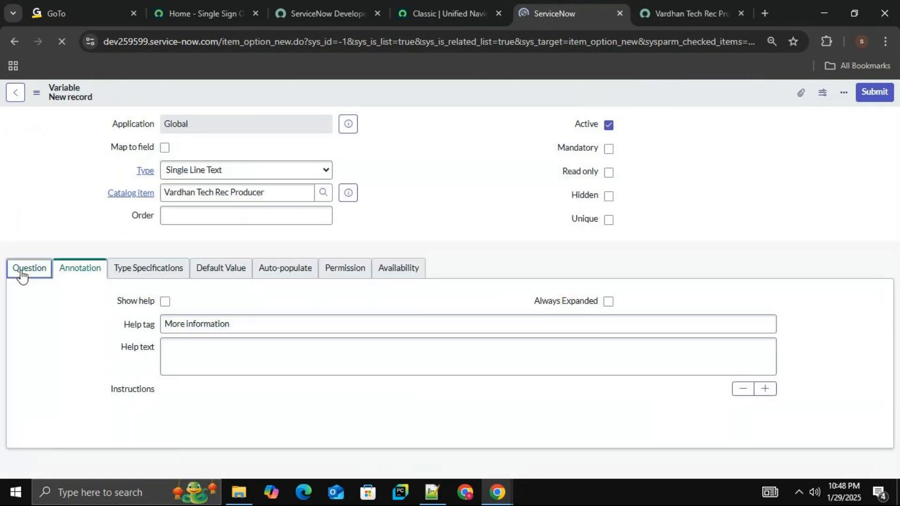
Set the new variable's type to Multi Line Text and its order to 200.
click(297, 174)
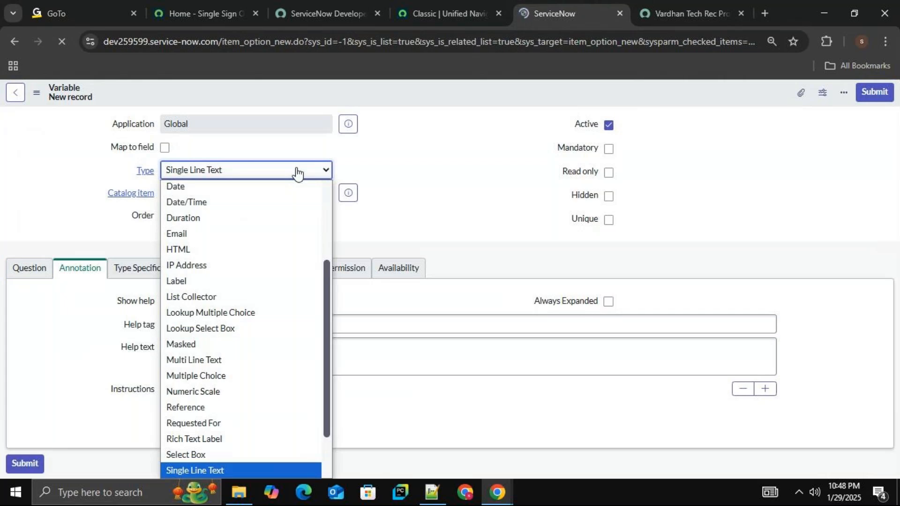
key(m)
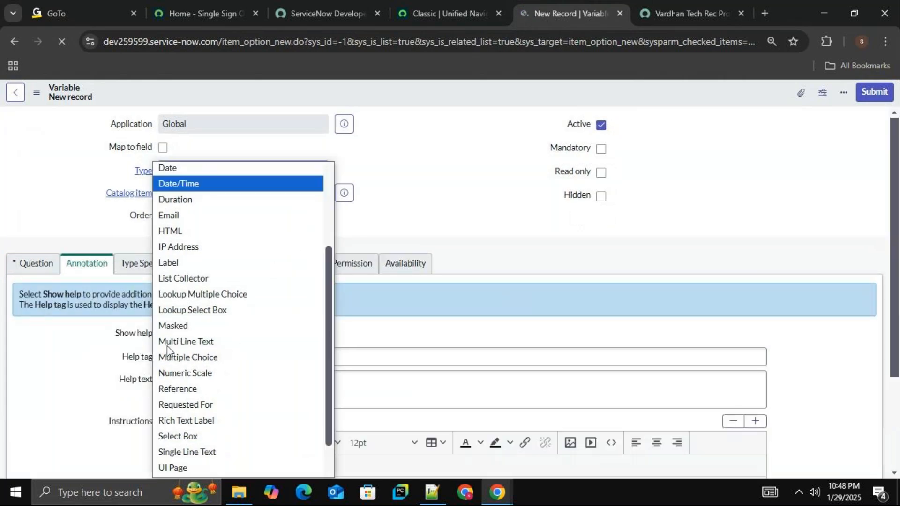
click(179, 348)
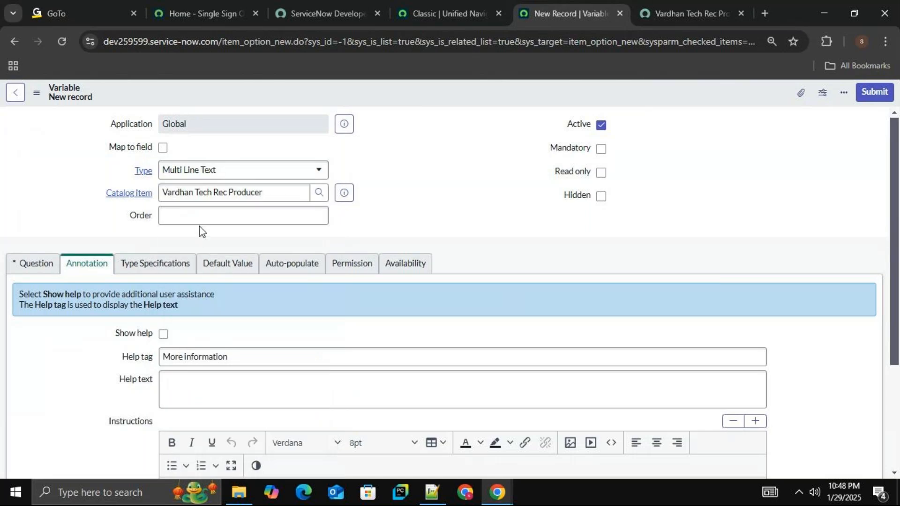
click(213, 217)
text(200)
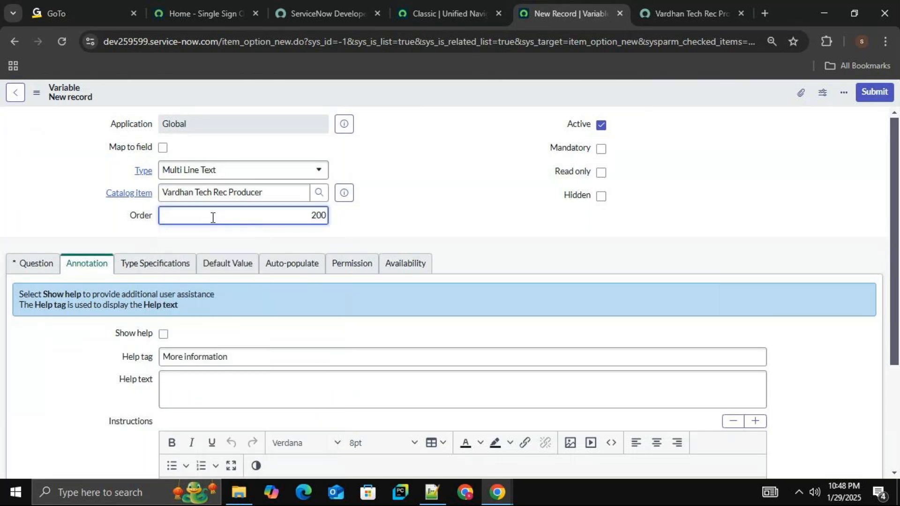
Enable Show help and Always Expanded for the variable, with the help text "Please enter Description".
click(164, 336)
click(600, 335)
click(352, 394)
text(Please enter Descri)
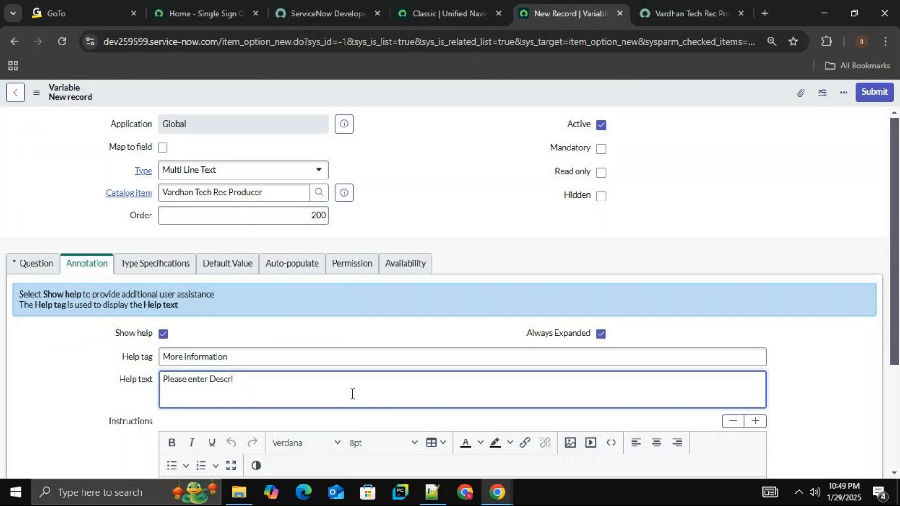
text(ption)
Enter "Please enter Description" as the variable's question and make the variable mandatory.
click(28, 263)
click(212, 320)
click(209, 321)
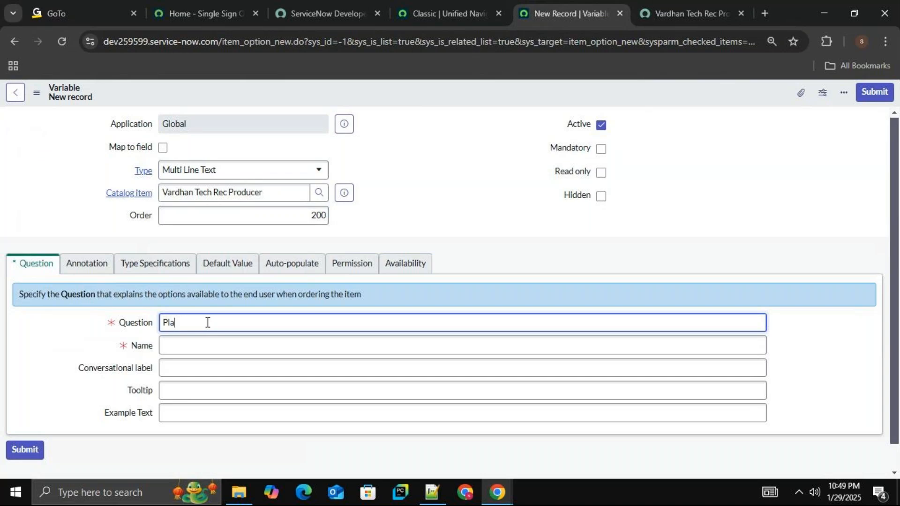
text(Please enter Description)
click(815, 335)
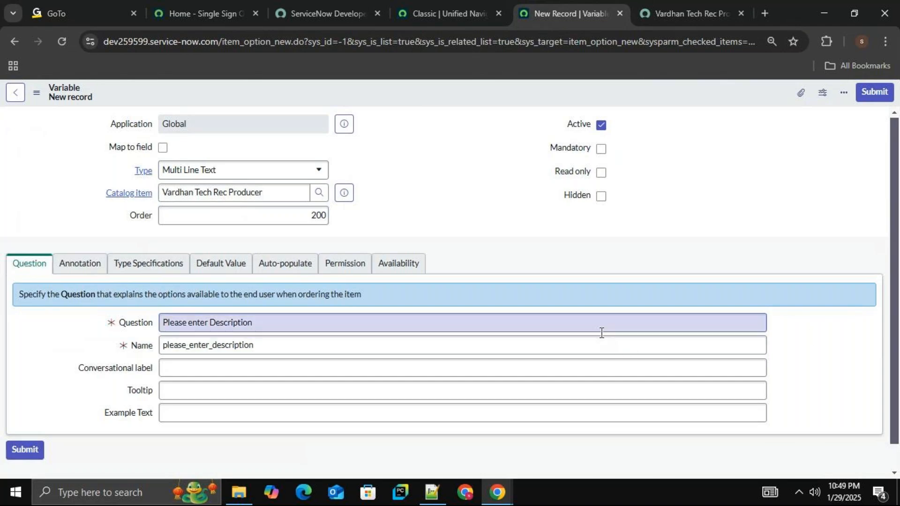
click(258, 315)
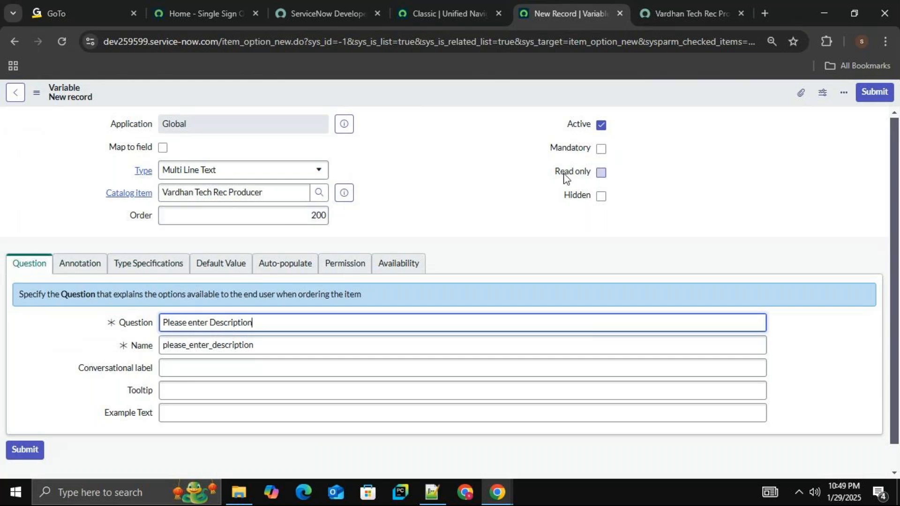
click(601, 149)
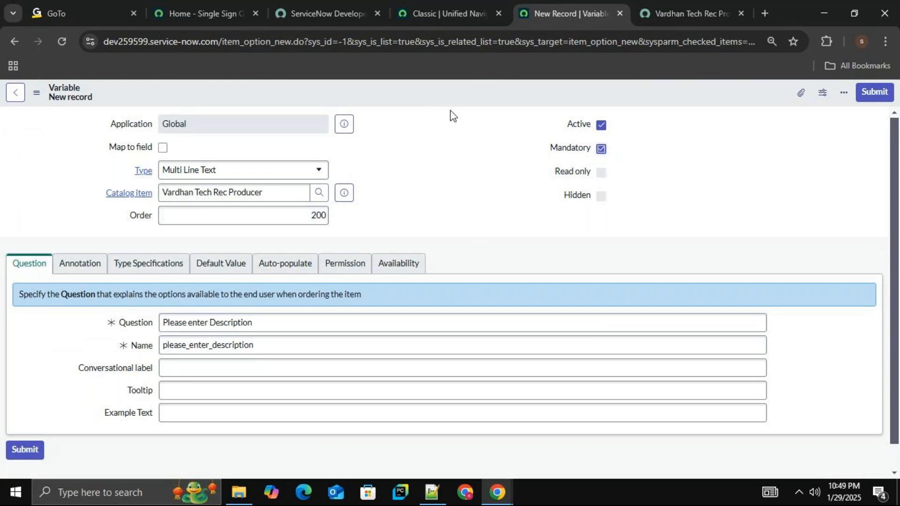
Save the new description variable and return to the Vardhan Tech Rec Producer record.
scroll(895, 169, down, 1)
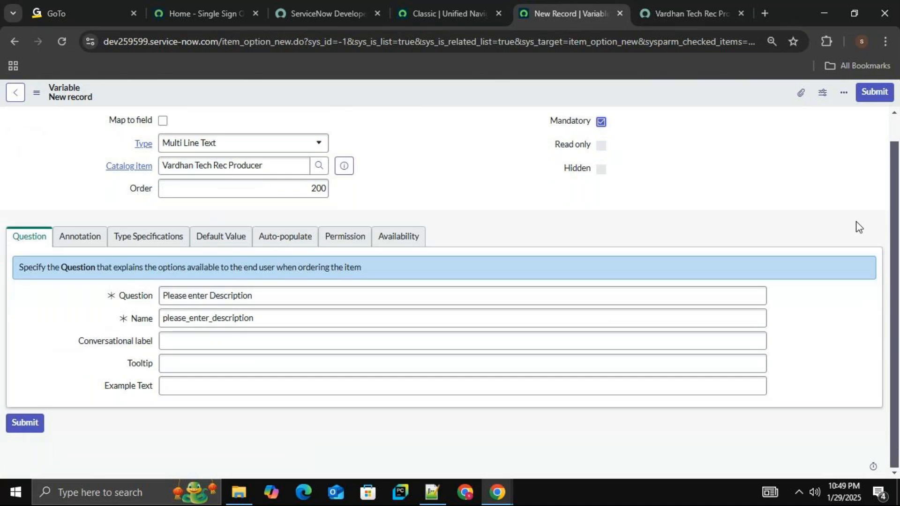
right_click(453, 97)
click(473, 104)
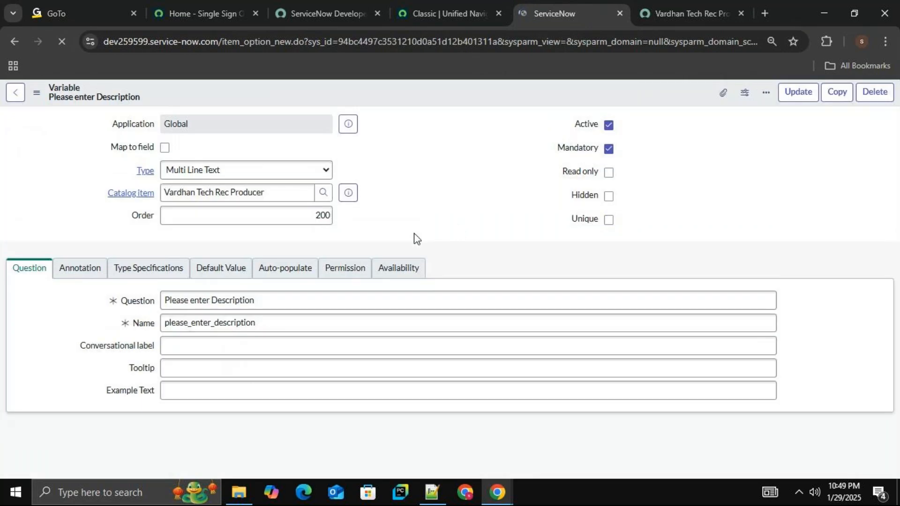
click(16, 93)
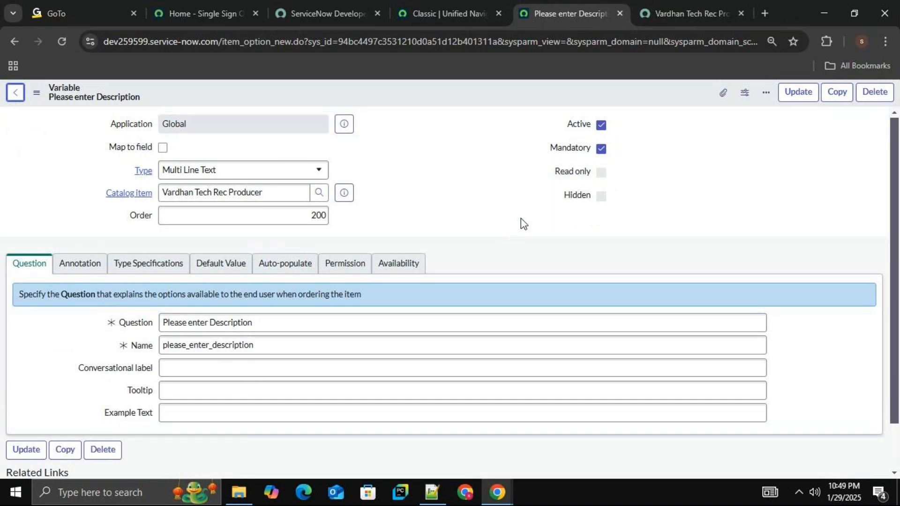
click(16, 92)
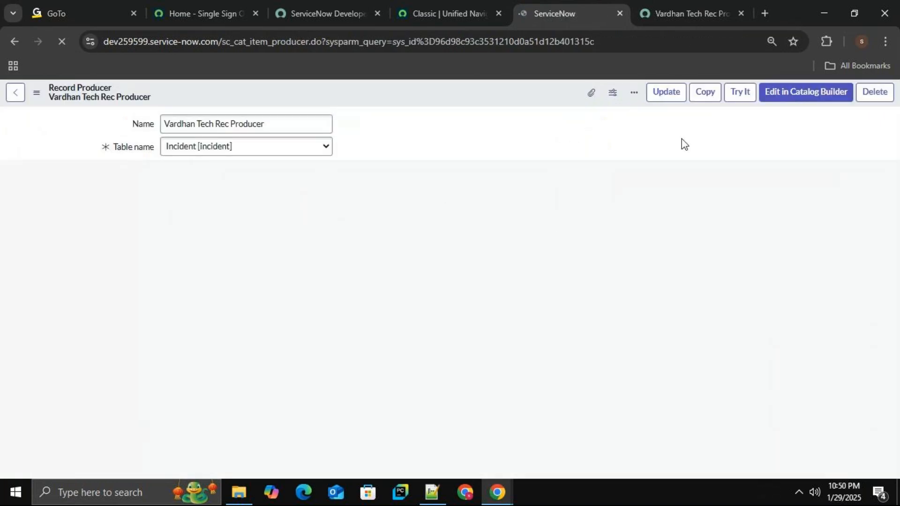
Preview the record producer with Try It and examine its customer name lookup, description field and description help text.
click(747, 105)
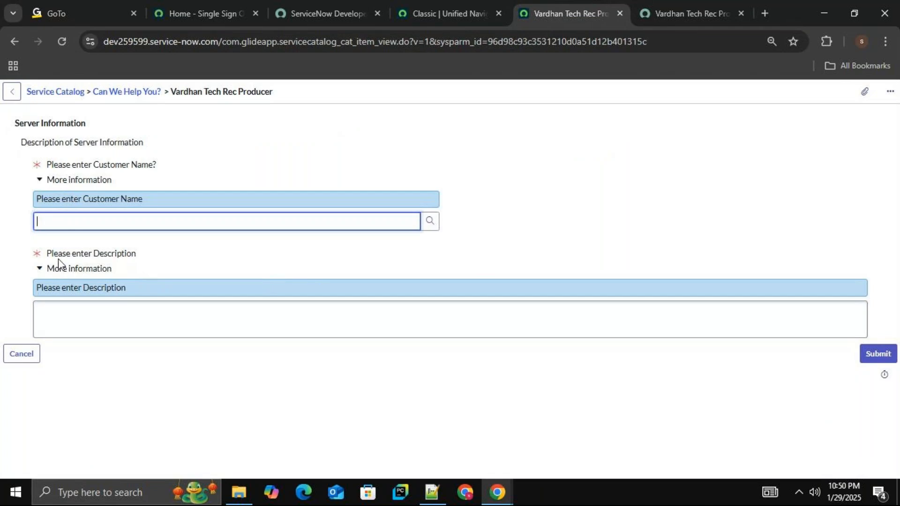
click(125, 336)
click(164, 223)
click(429, 222)
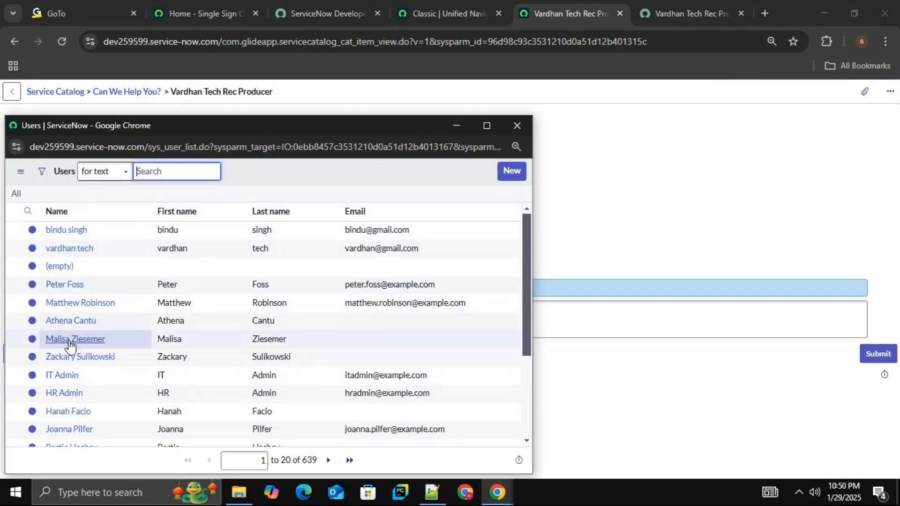
click(518, 126)
click(169, 311)
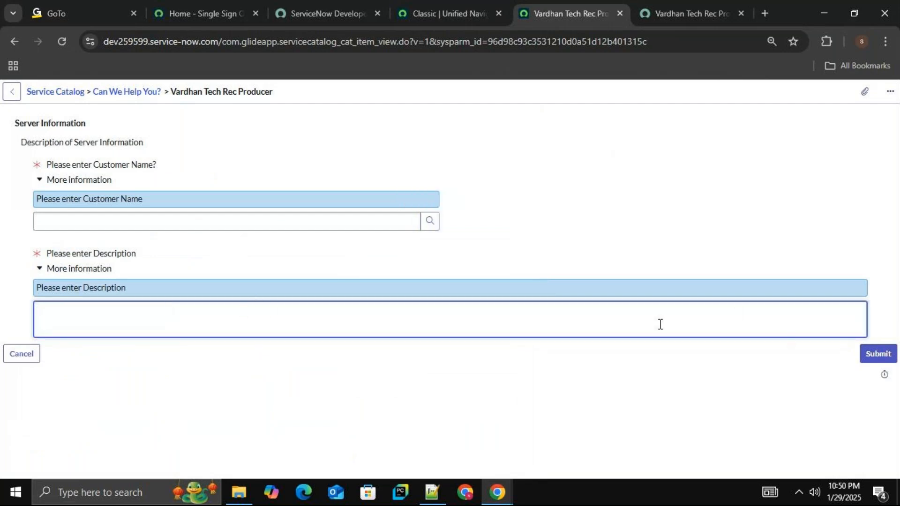
click(42, 271)
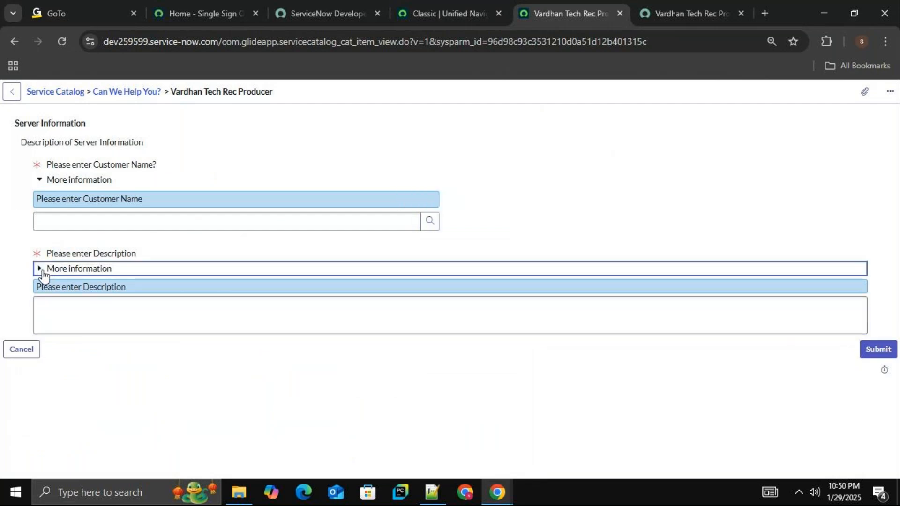
click(172, 306)
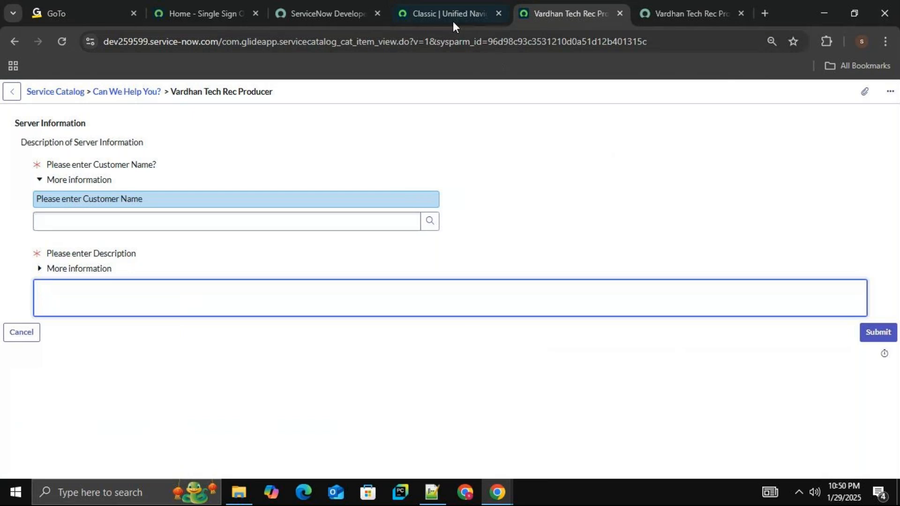
Open the full list of the Incident table by entering incident.LIST in the application navigator.
click(316, 14)
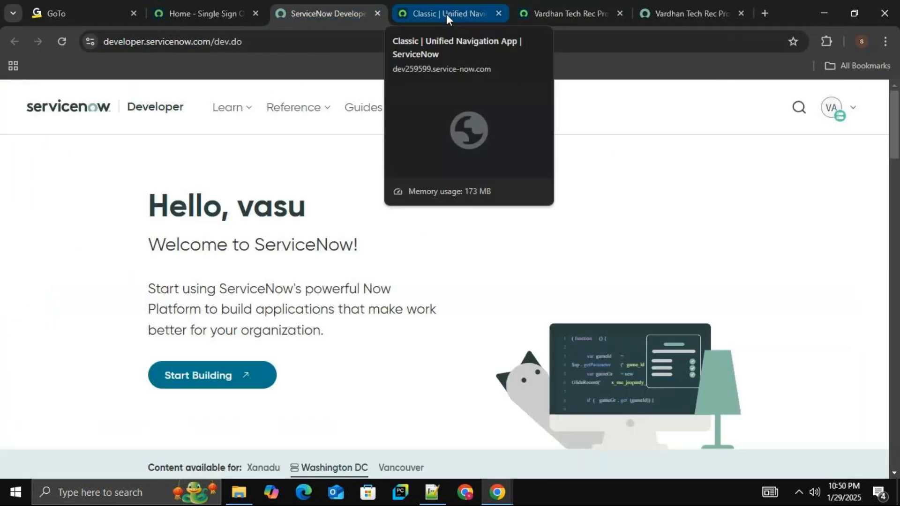
click(447, 14)
click(126, 120)
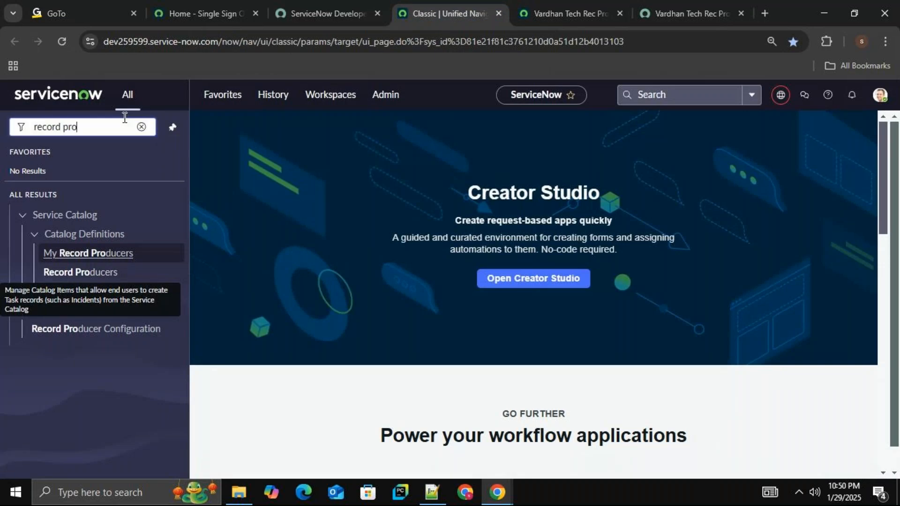
key(BackSpace)
key(BackSpace)
key(BackSpace)
key(BackSpace)
key(BackSpace)
key(BackSpace)
key(BackSpace)
key(BackSpace)
key(BackSpace)
key(BackSpace)
text(incident)
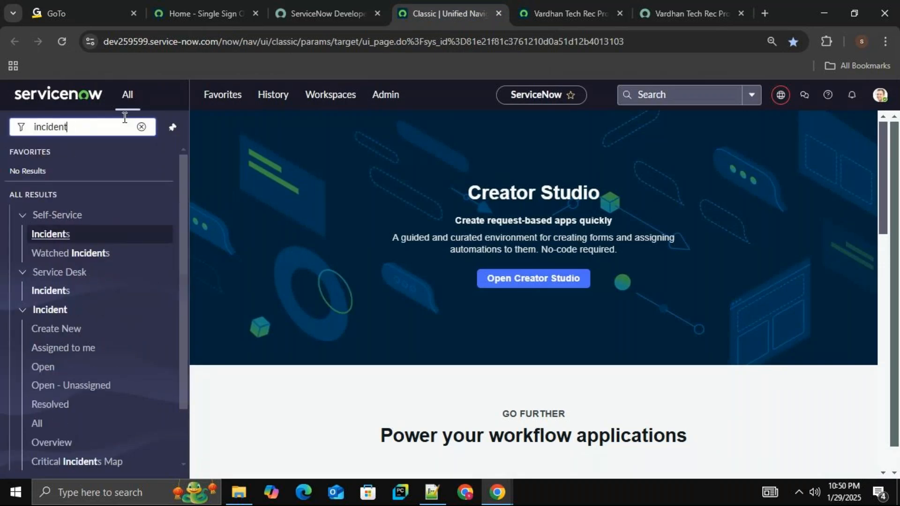
text(.LIST)
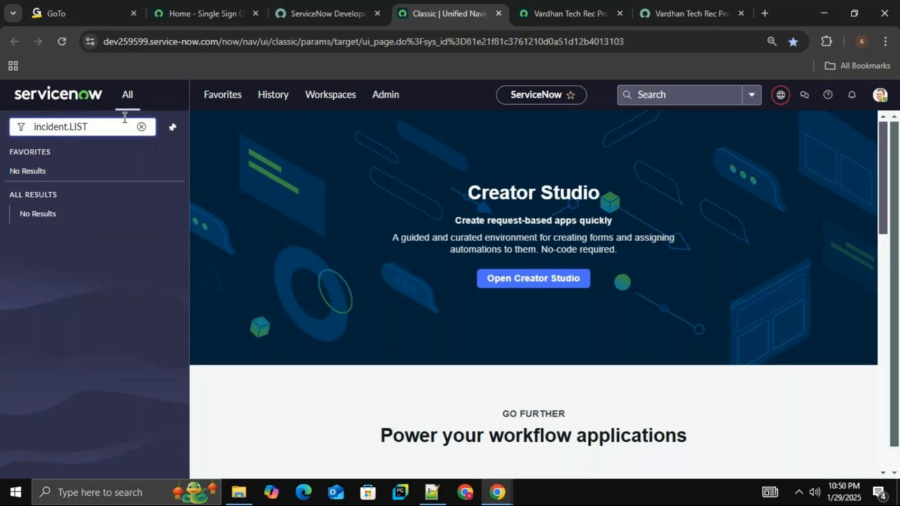
key(Return)
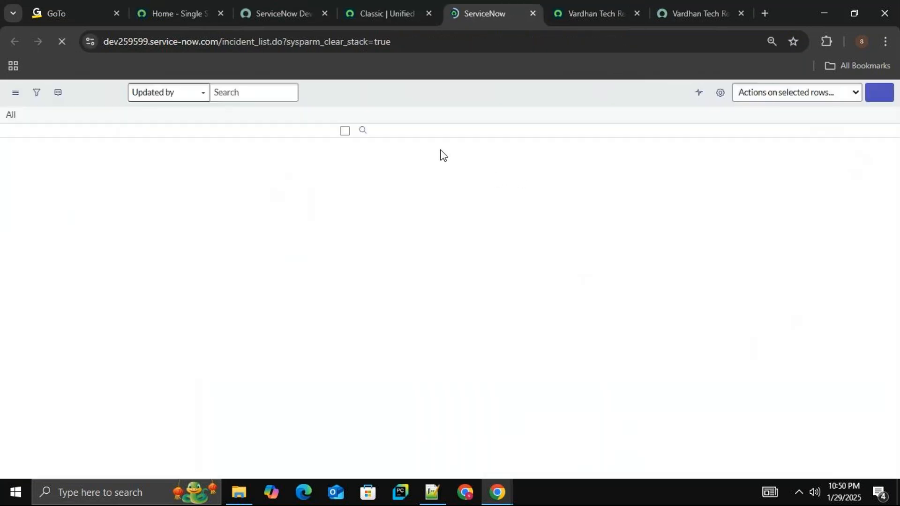
Check the number of records in the incident list, going back to the record producer form.
click(605, 13)
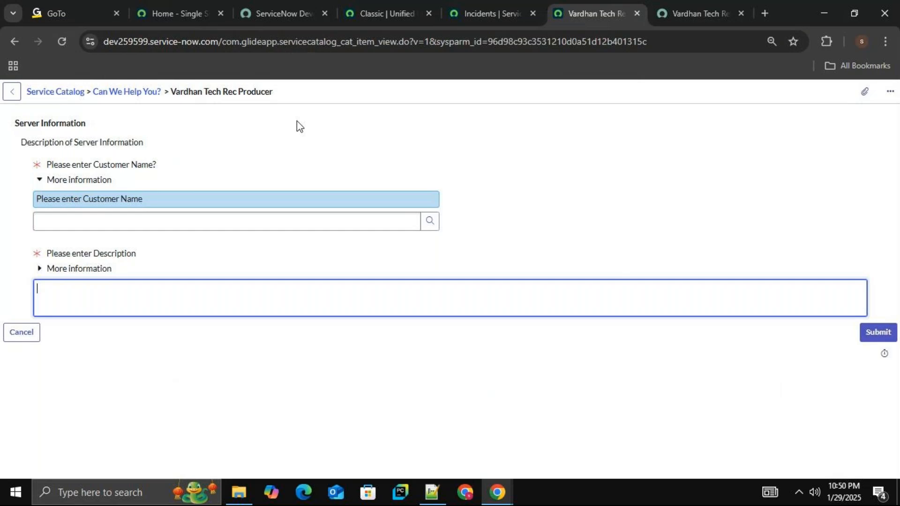
click(491, 8)
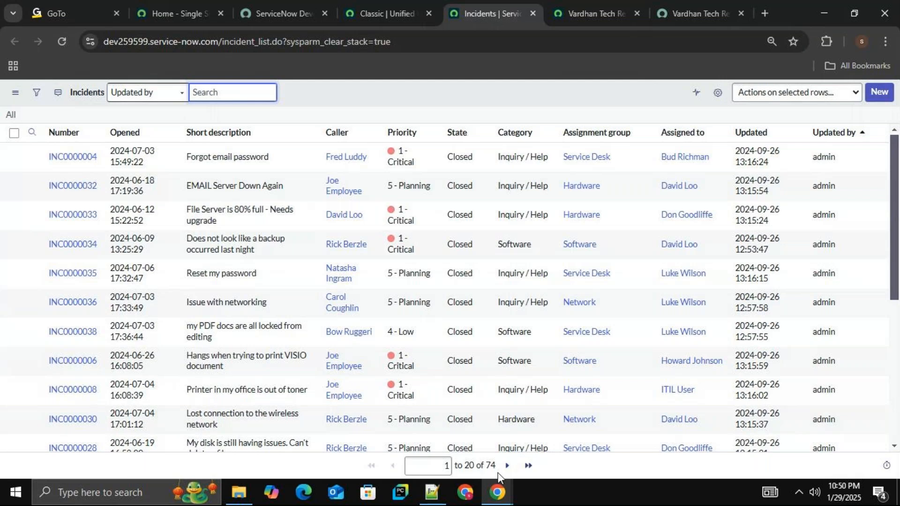
click(605, 9)
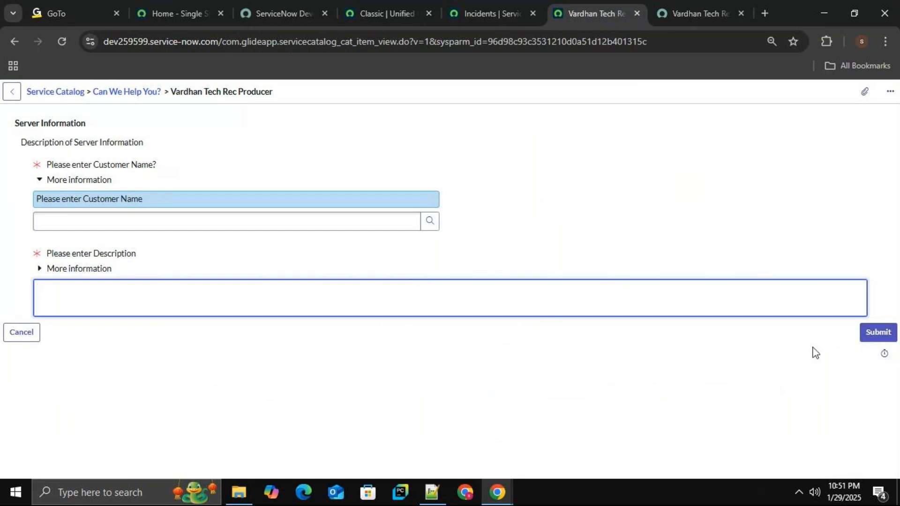
Choose the vardhan tech user from the lookup as the form's customer name.
click(233, 223)
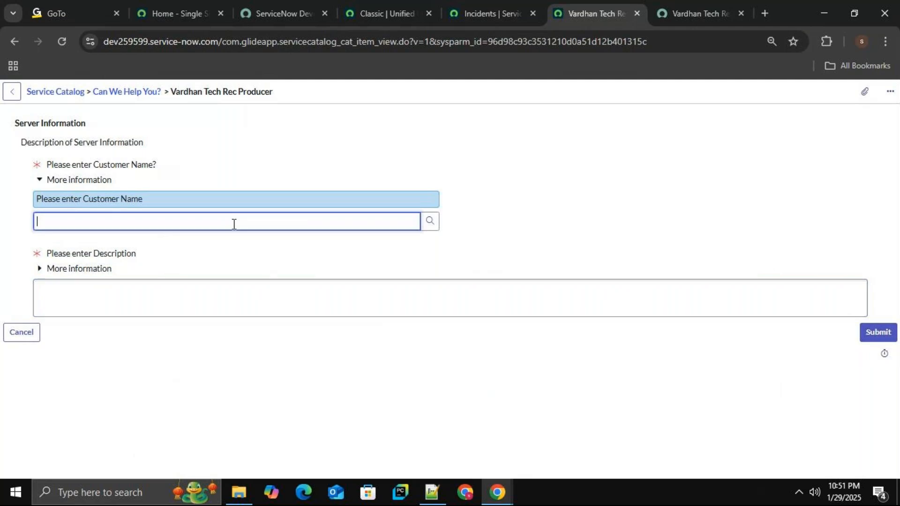
click(429, 222)
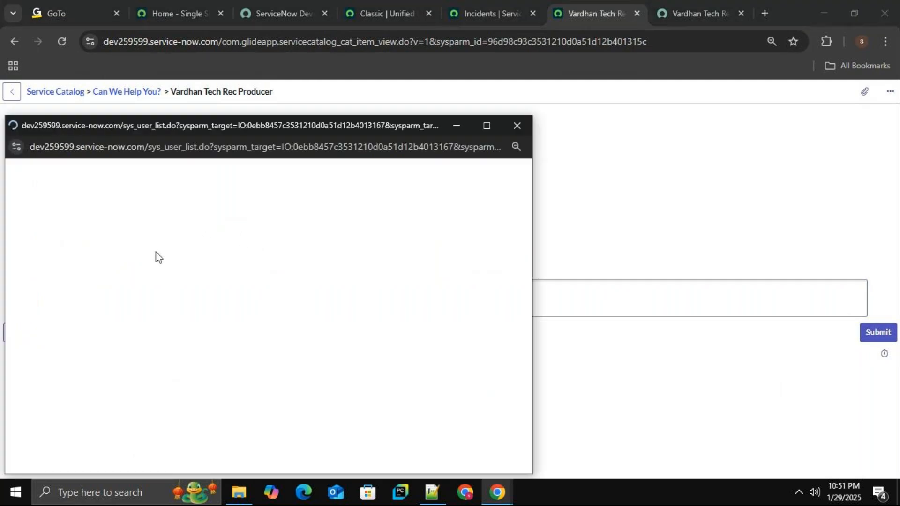
click(69, 249)
click(264, 297)
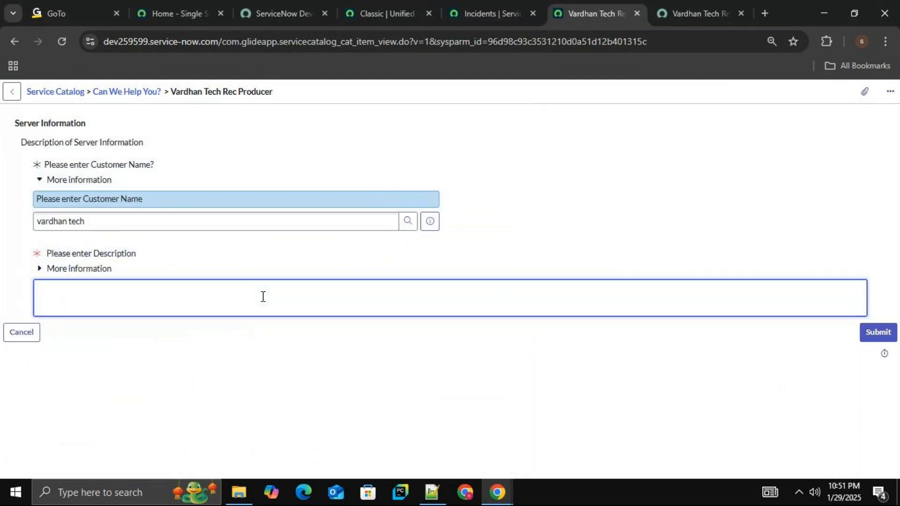
Enter a description about a server issue and submit the record producer form.
text(ISsuyesue with Serve)
key(BackSpace)
key(BackSpace)
key(BackSpace)
key(BackSpace)
key(BackSpace)
key(BackSpace)
click(878, 333)
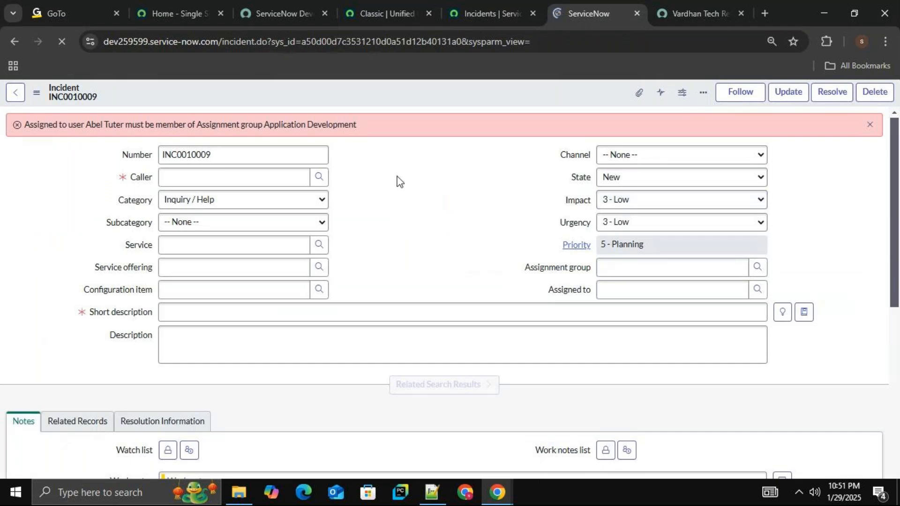
Reload the incident list to check its record count against the new incident, and dismiss the error banner on that incident.
double_click(253, 156)
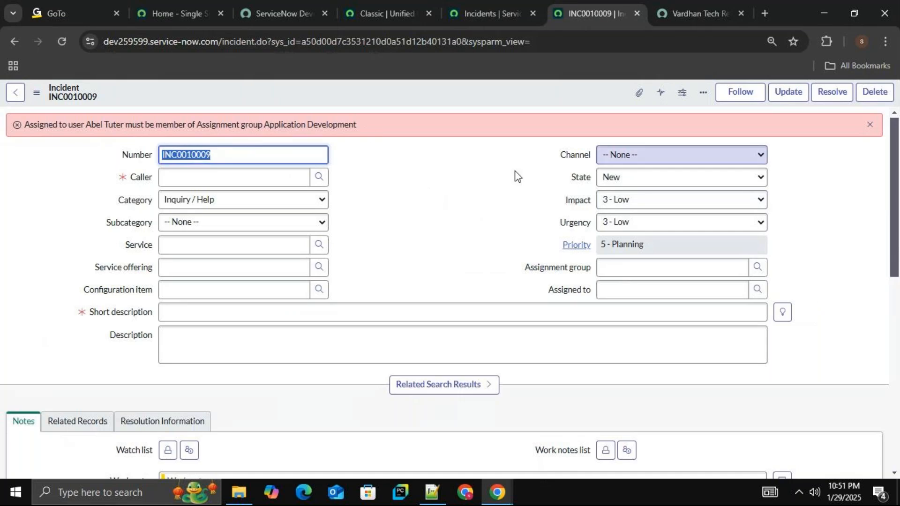
click(517, 13)
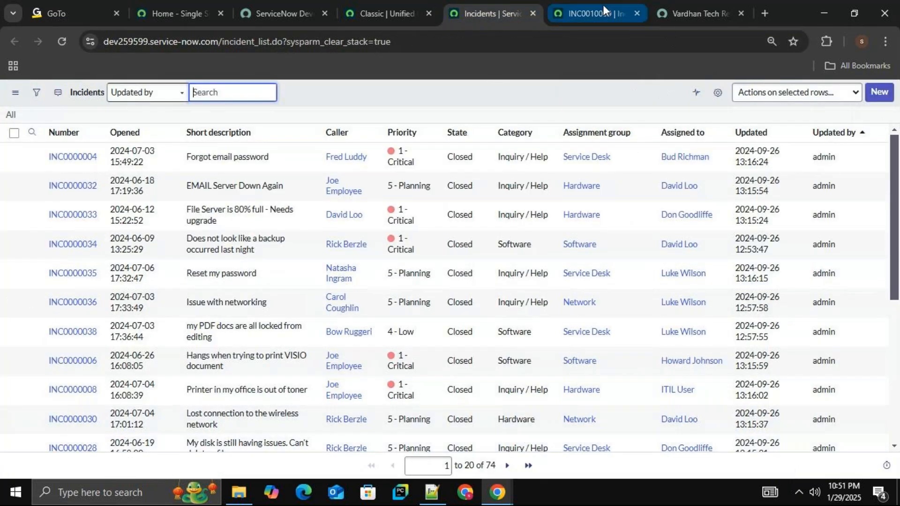
click(62, 41)
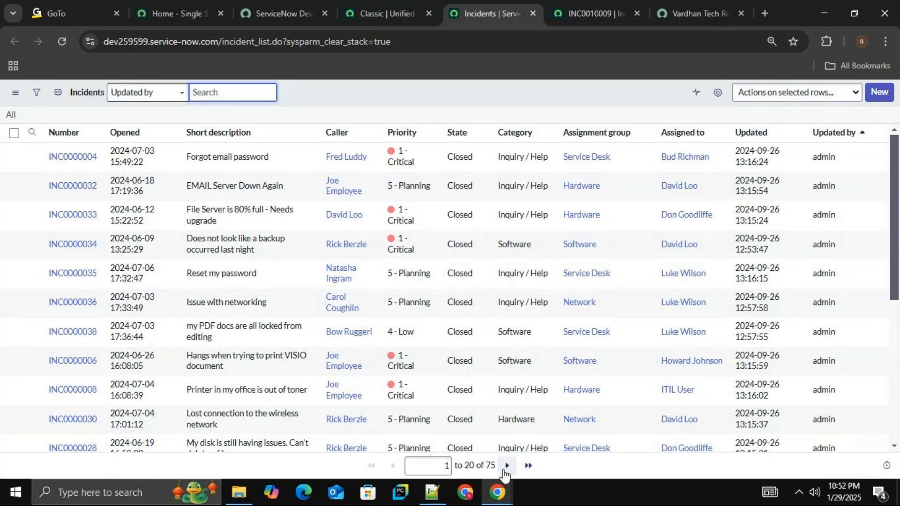
click(581, 10)
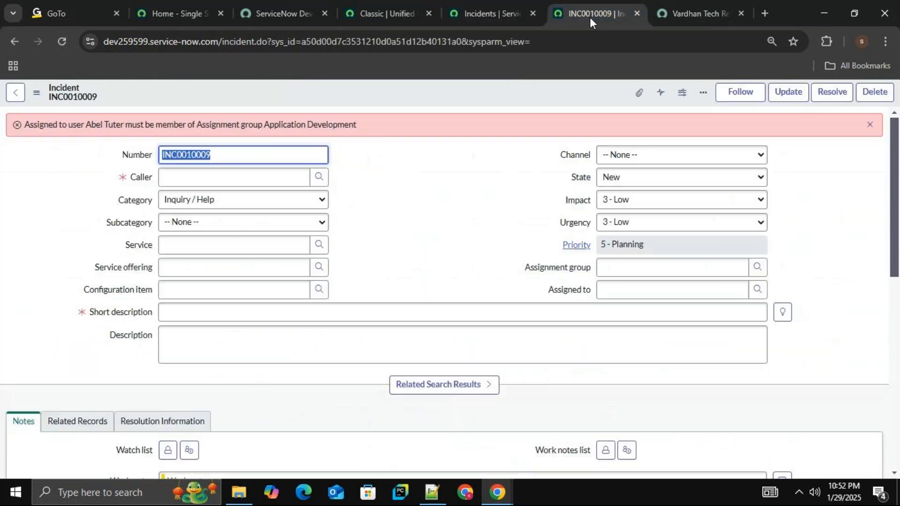
click(869, 125)
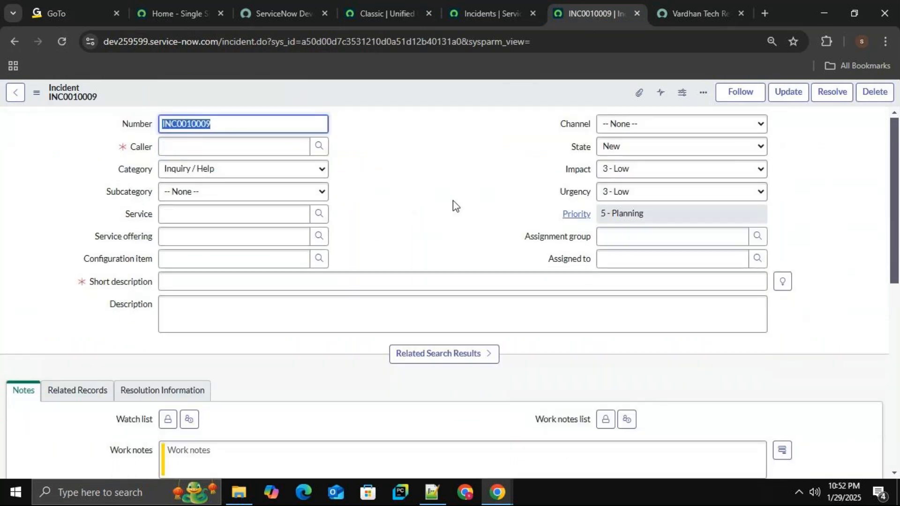
Sort the incident list by Updated with the newest records first.
click(471, 1)
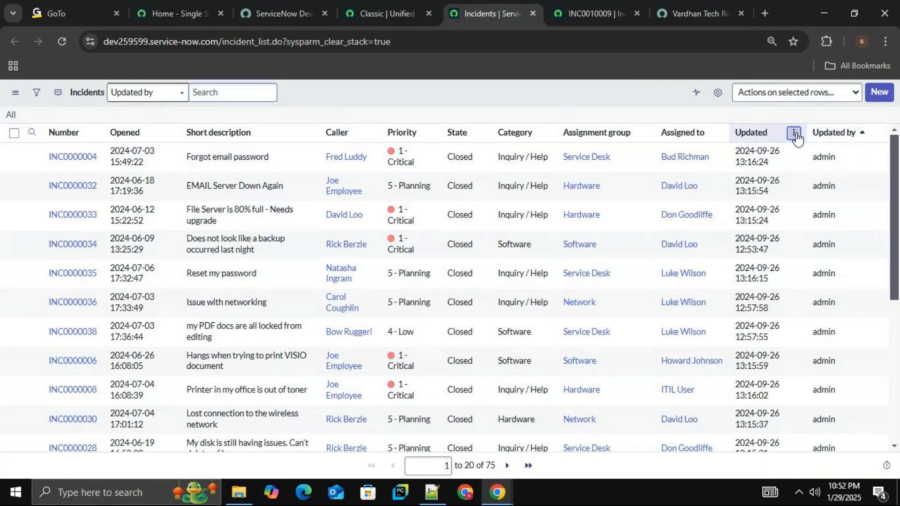
click(797, 135)
click(750, 154)
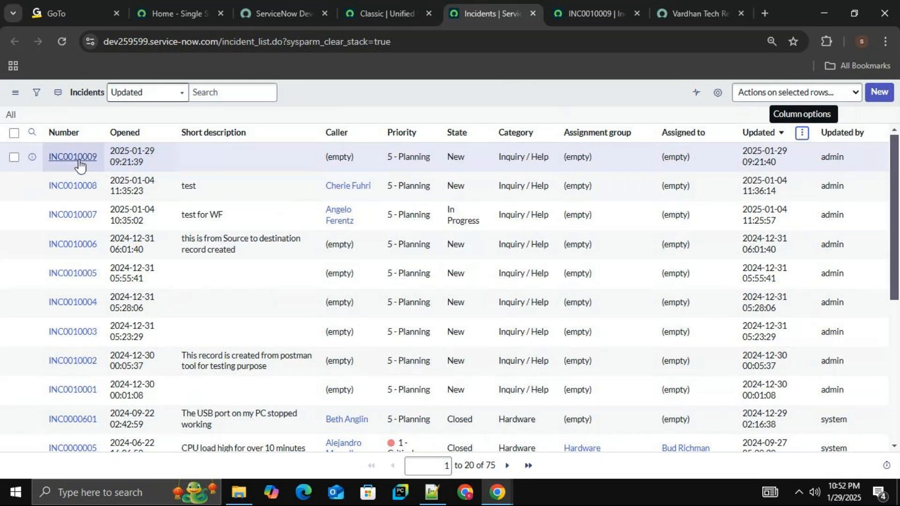
Compare the new incident's caller and description fields with its row in the incident list and the portal's record producer form.
click(587, 15)
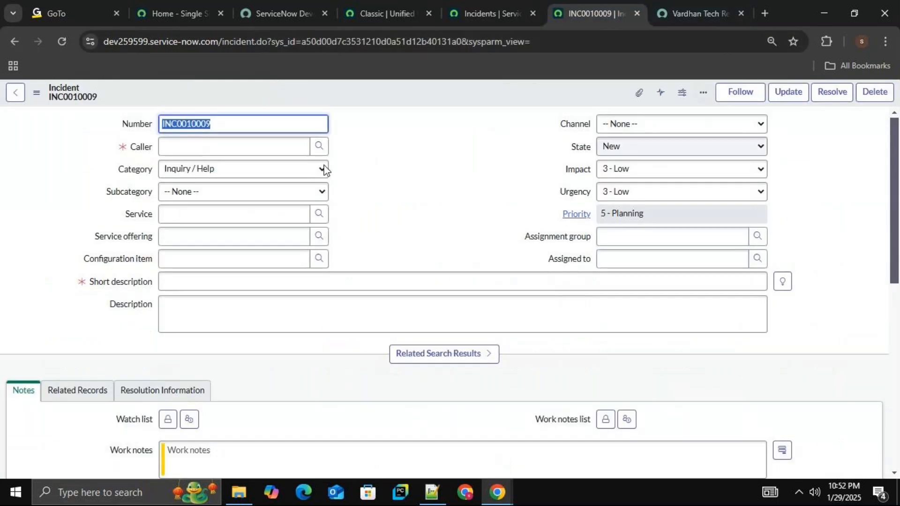
click(502, 9)
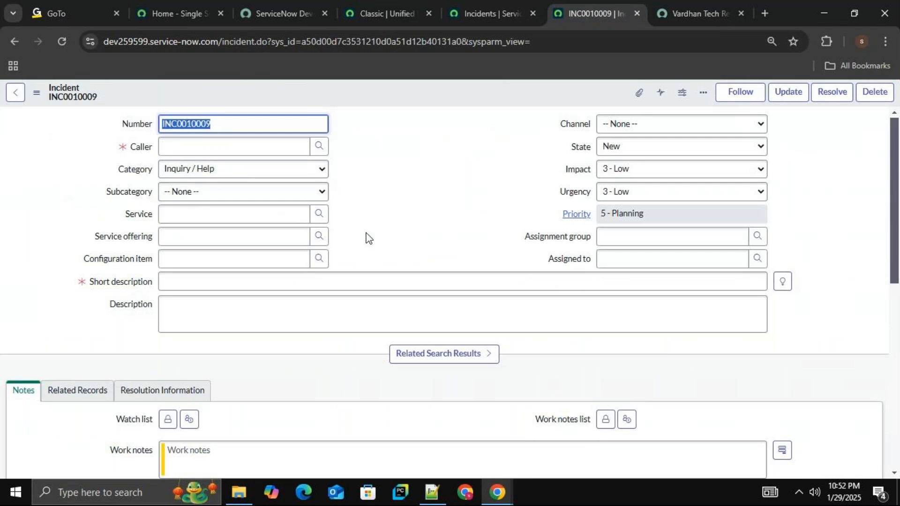
scroll(892, 196, down, 2)
scroll(889, 179, up, 2)
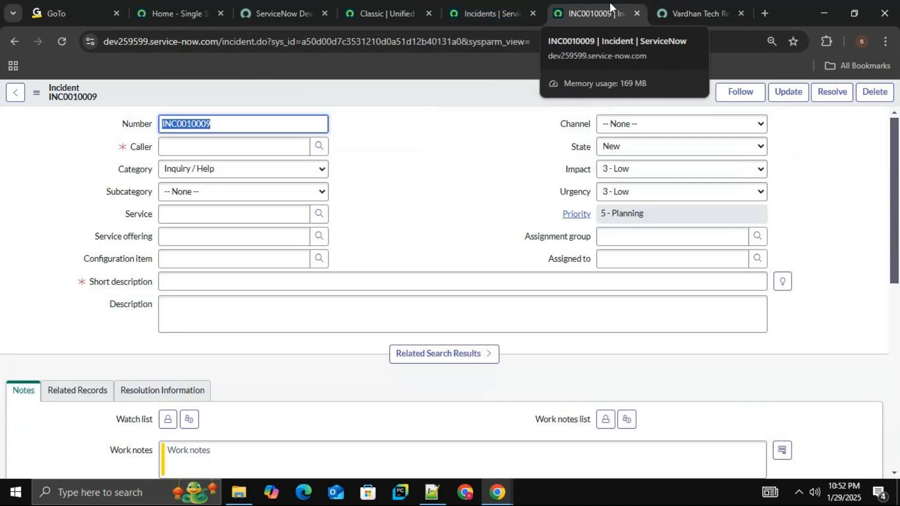
click(451, 174)
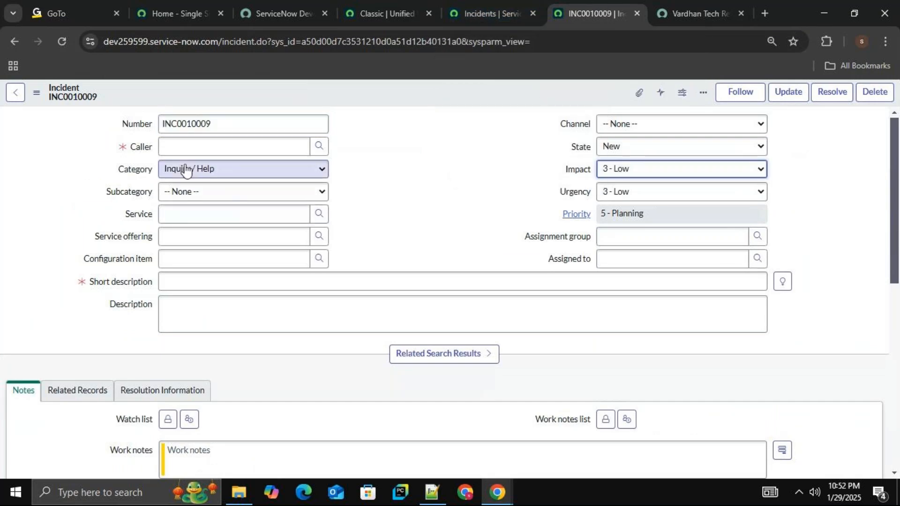
click(517, 16)
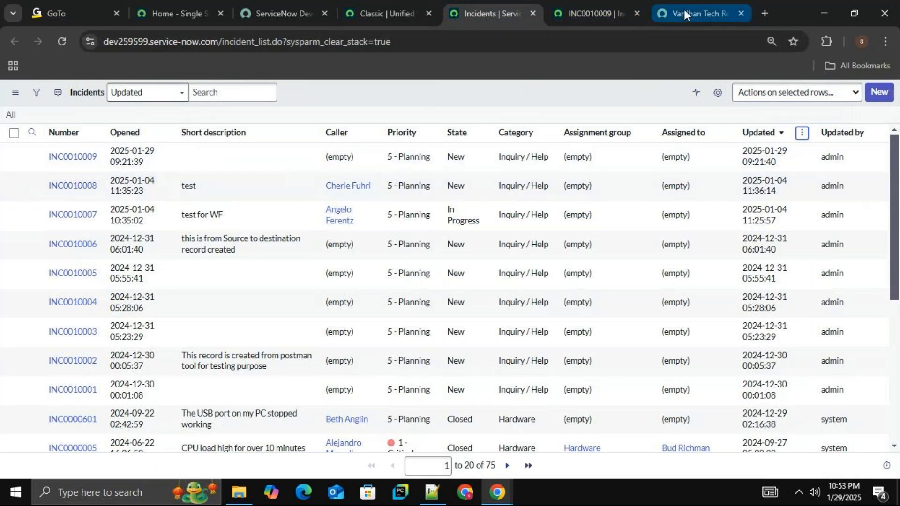
click(685, 9)
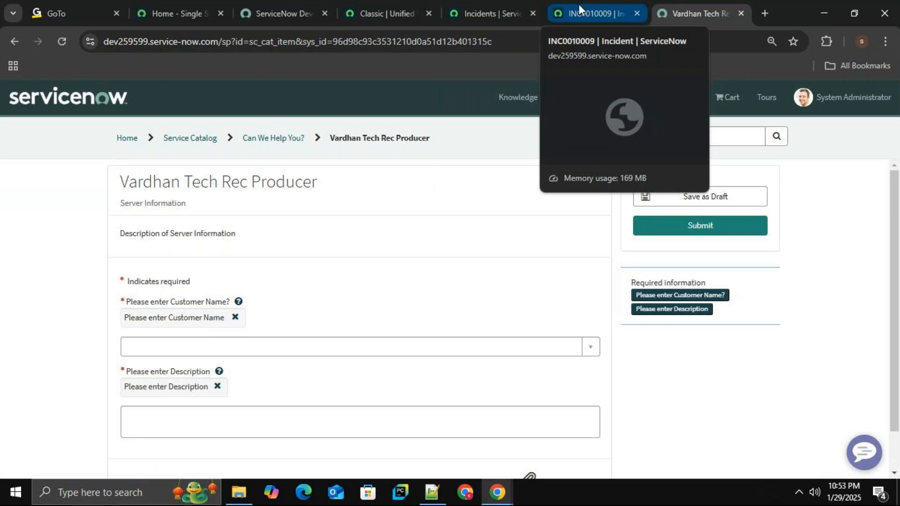
click(578, 6)
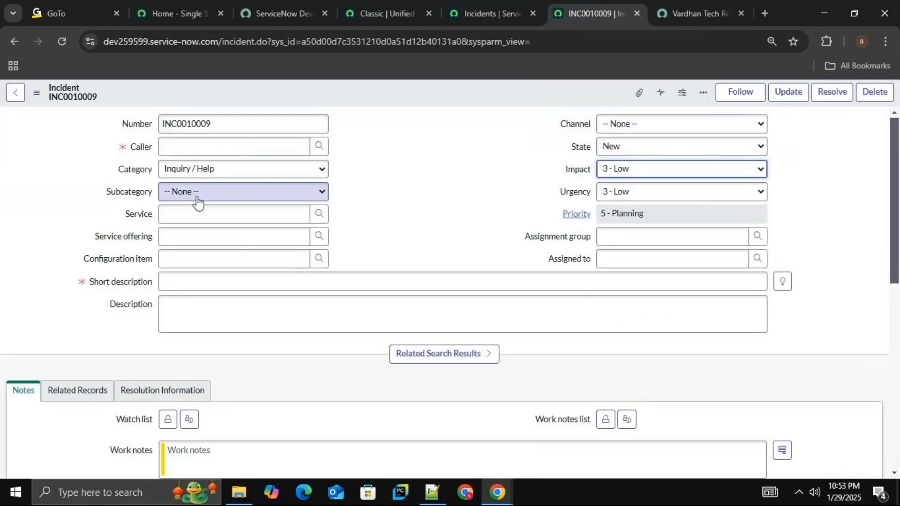
Review the portal's record producer form alongside the incident list and the first submitted incident's record.
click(699, 13)
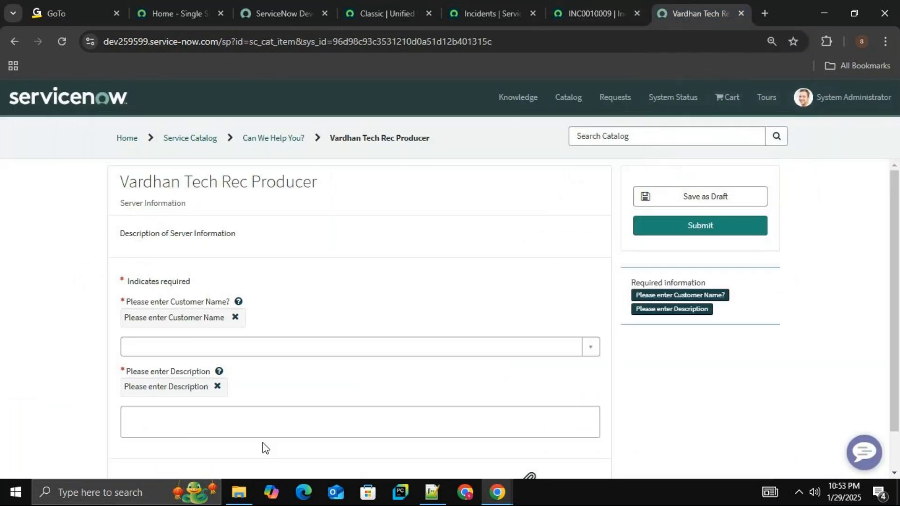
click(494, 14)
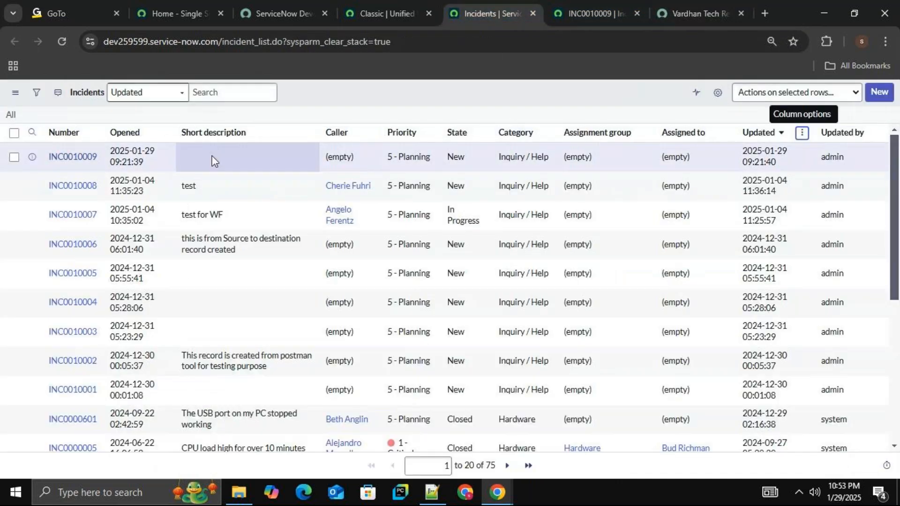
click(589, 13)
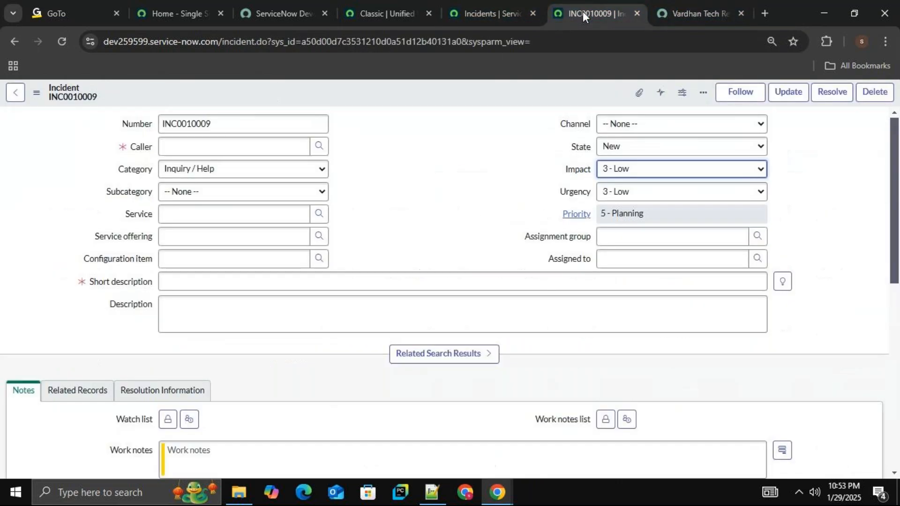
click(473, 14)
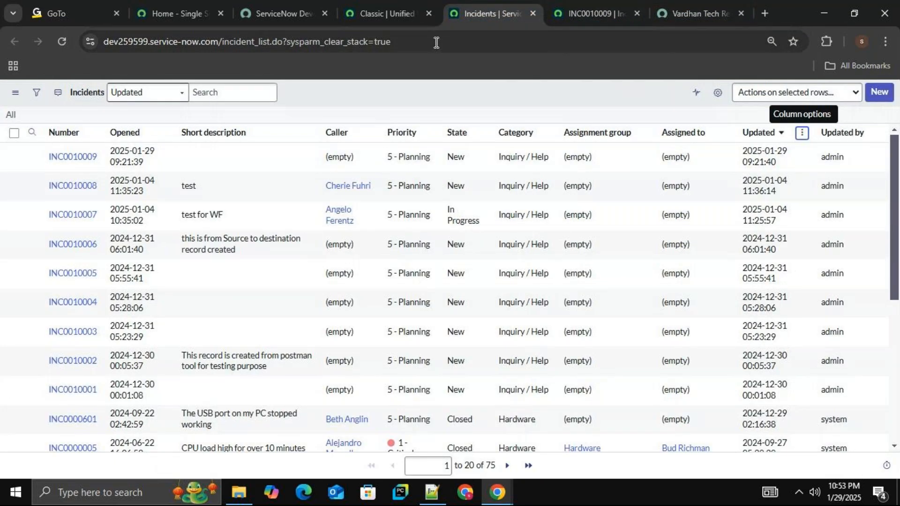
Search the navigator for "record prod" and open the Record Producers list in a new browser tab.
click(368, 4)
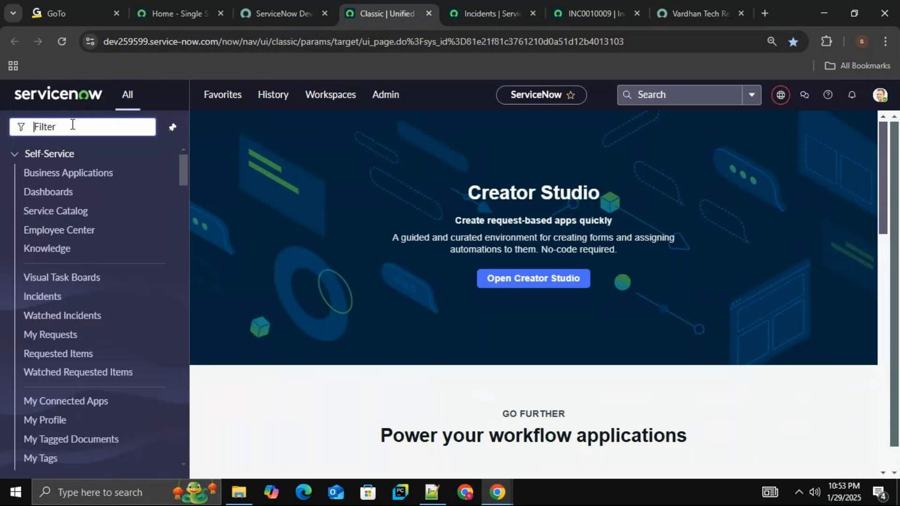
text(re)
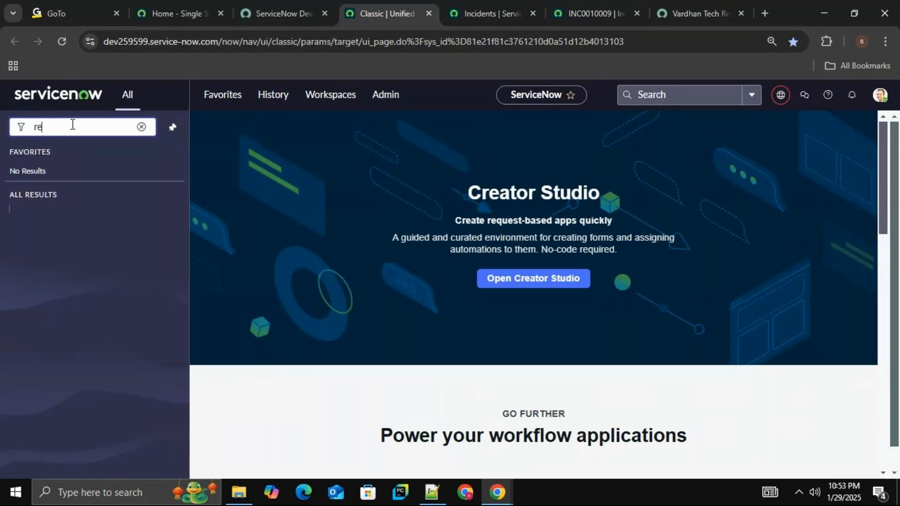
text(cord pro)
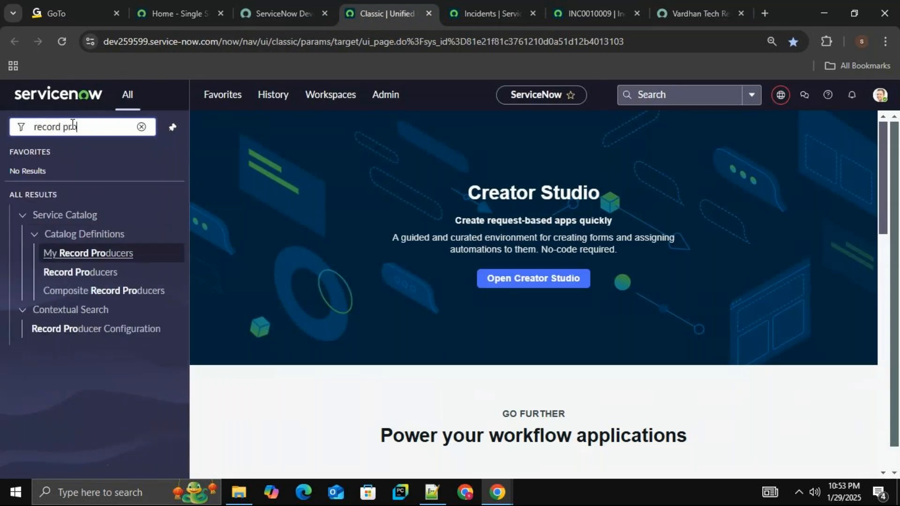
text(d)
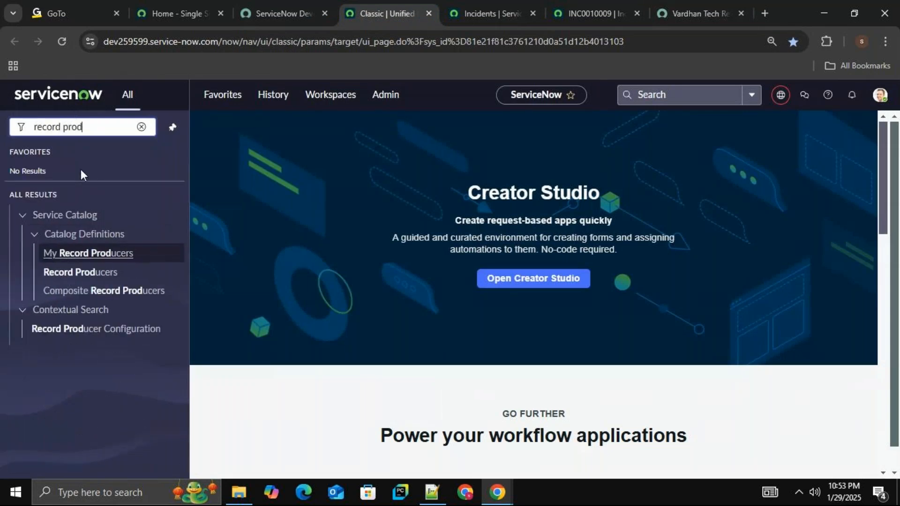
middle_click(96, 275)
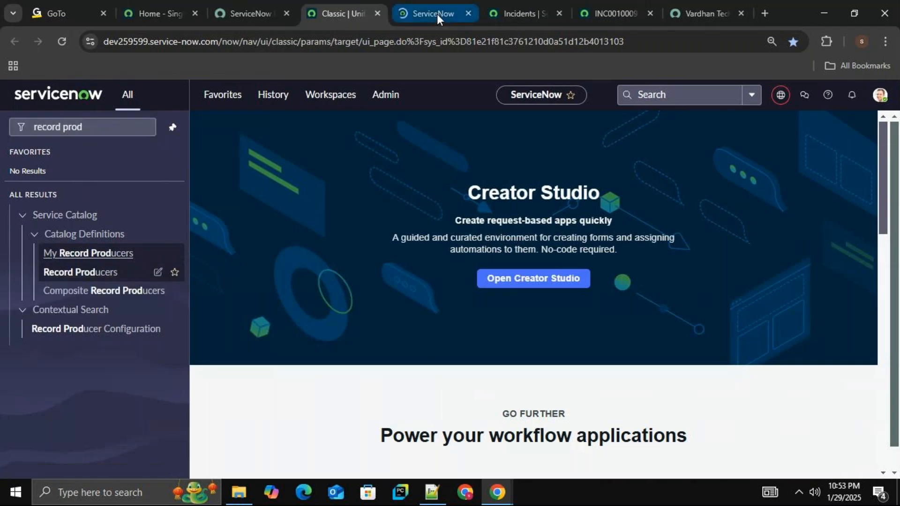
click(437, 13)
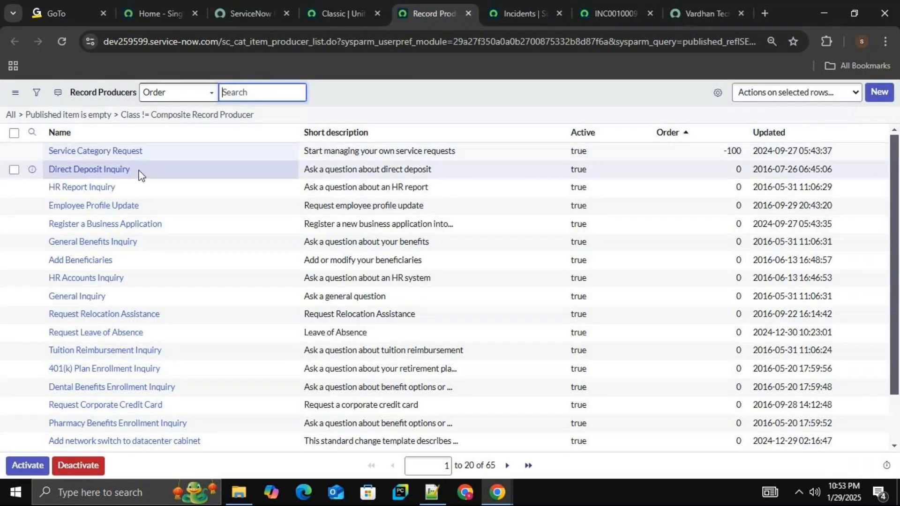
Sort the record producers by Updated with the newest first and open Vardhan Tech Rec Producer.
click(876, 133)
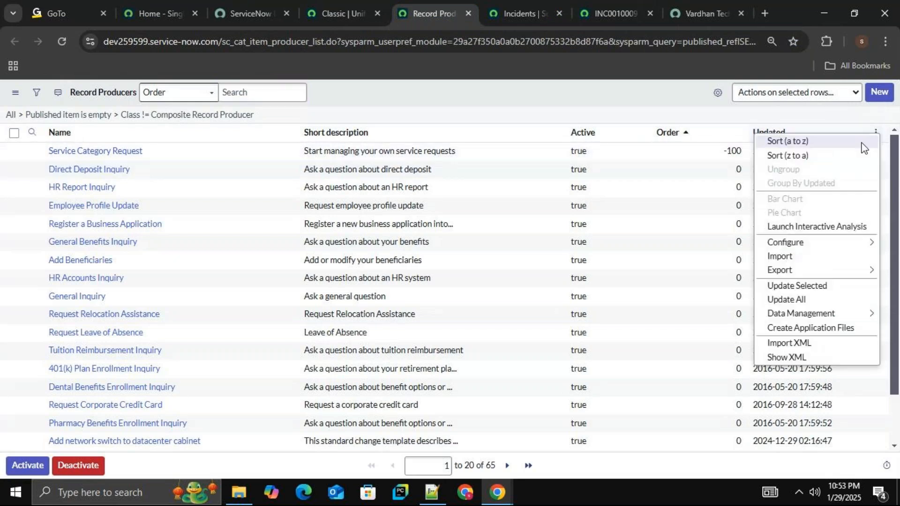
click(836, 156)
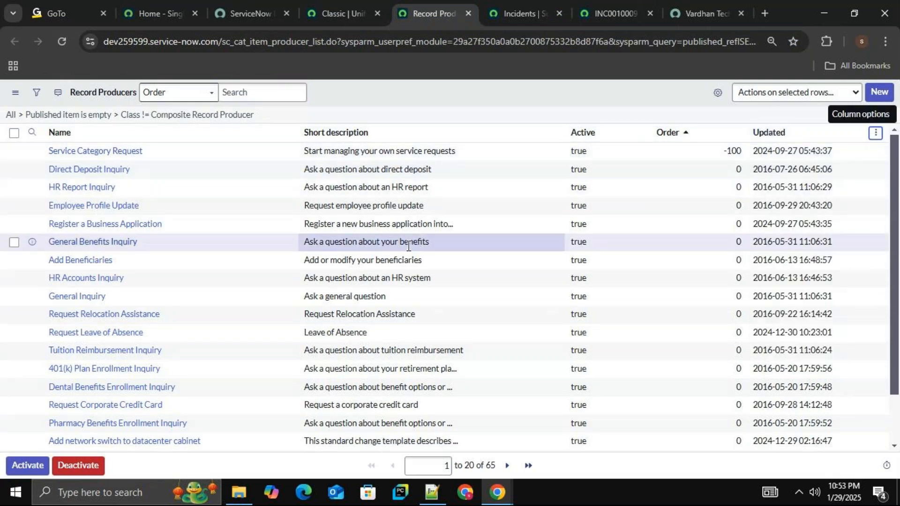
click(121, 152)
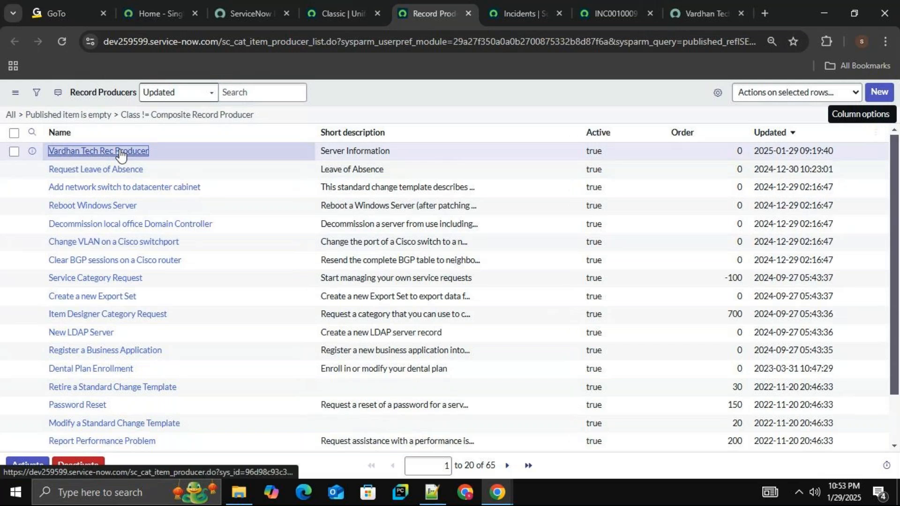
Recheck the first submitted incident's number, close its record, and check the incident list's record count.
click(703, 9)
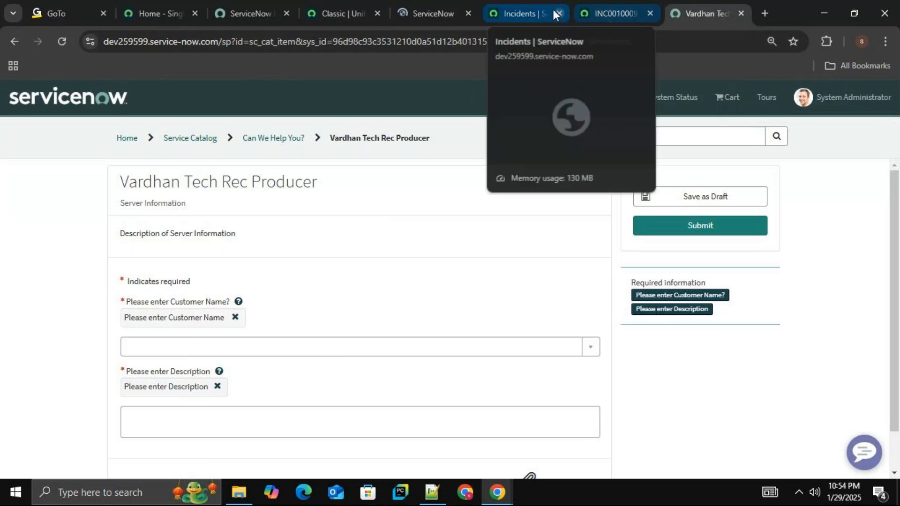
click(595, 8)
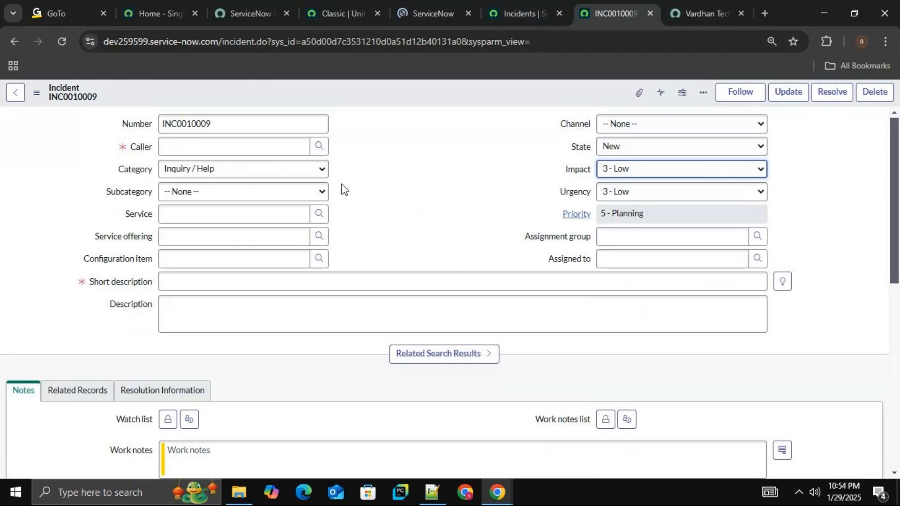
click(217, 124)
click(652, 14)
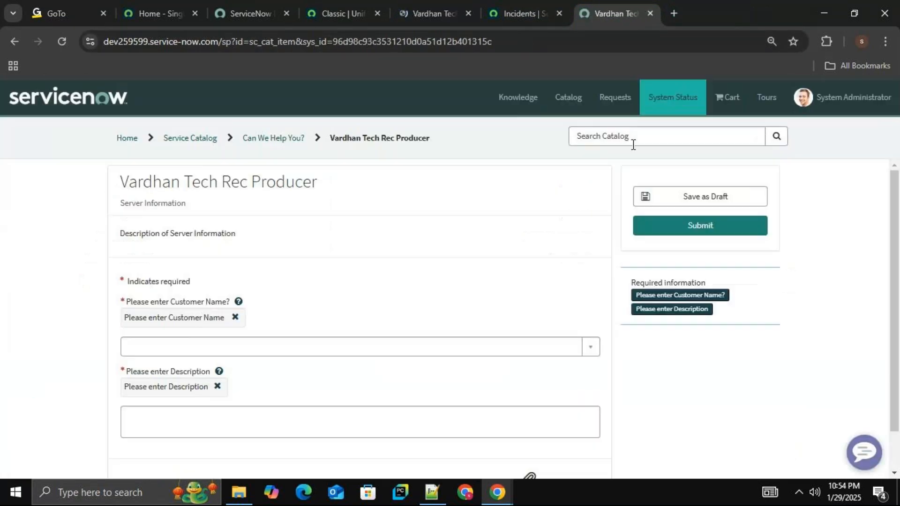
click(588, 8)
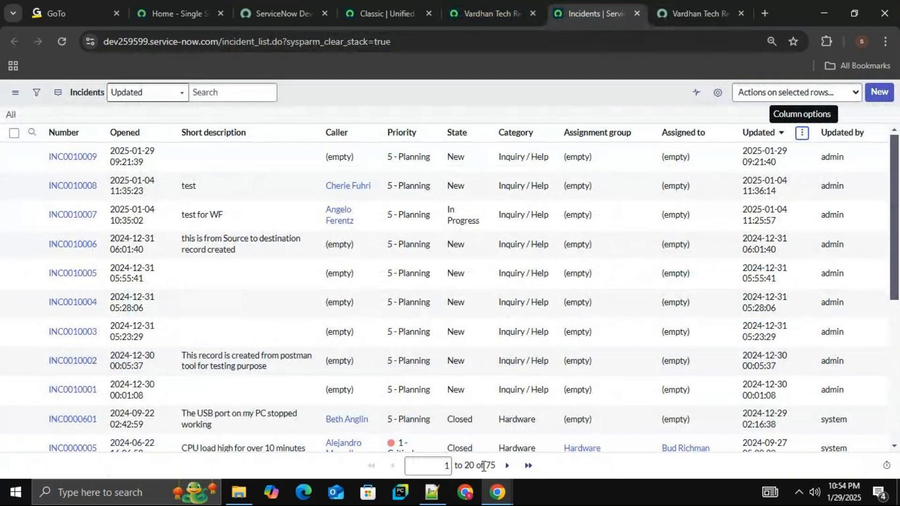
Choose a customer name, enter a description beginning "my appli", and submit the Vardhan Tech Rec Producer form on the portal.
click(701, 14)
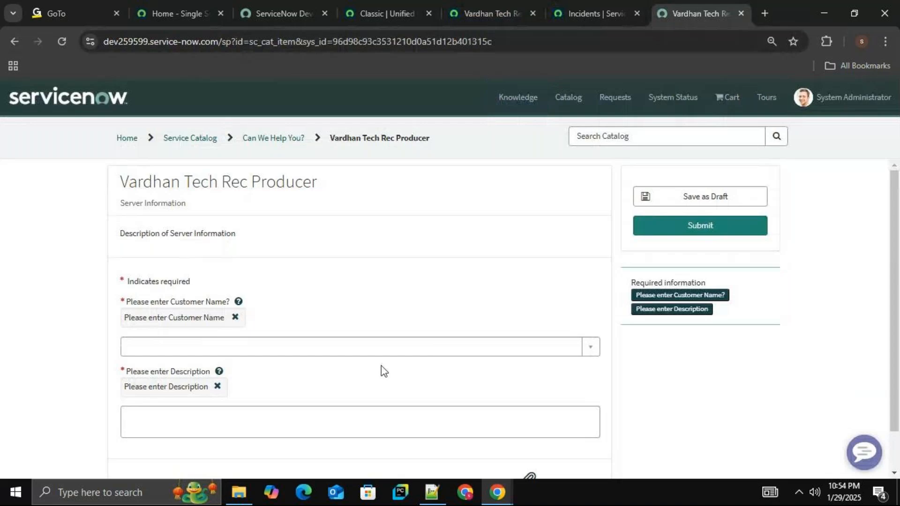
click(345, 347)
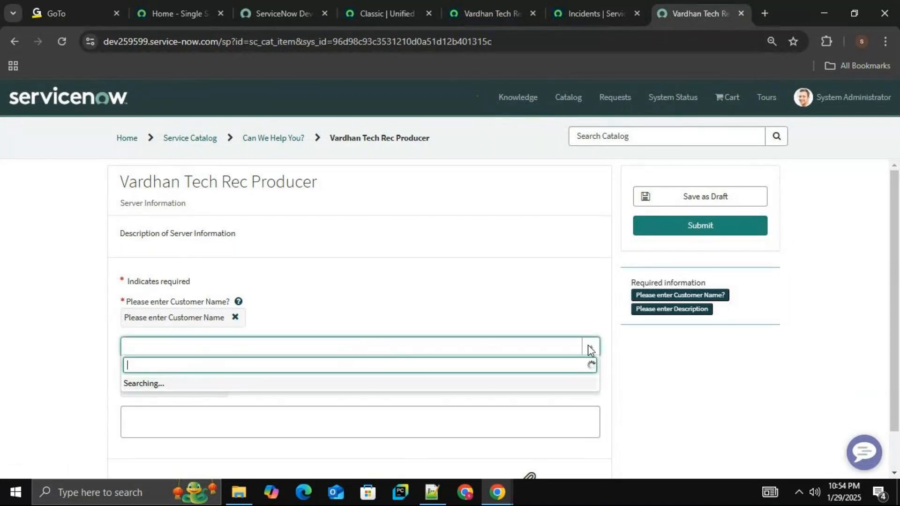
text(a)
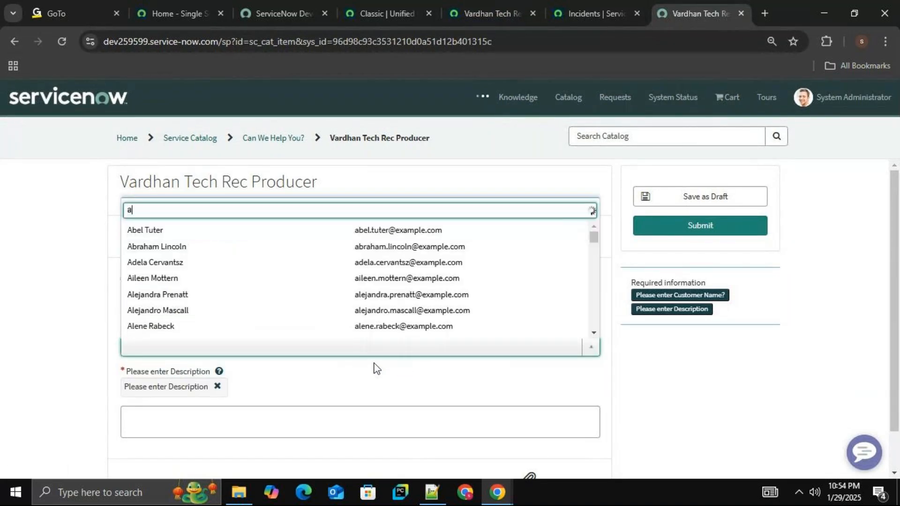
click(160, 230)
click(259, 412)
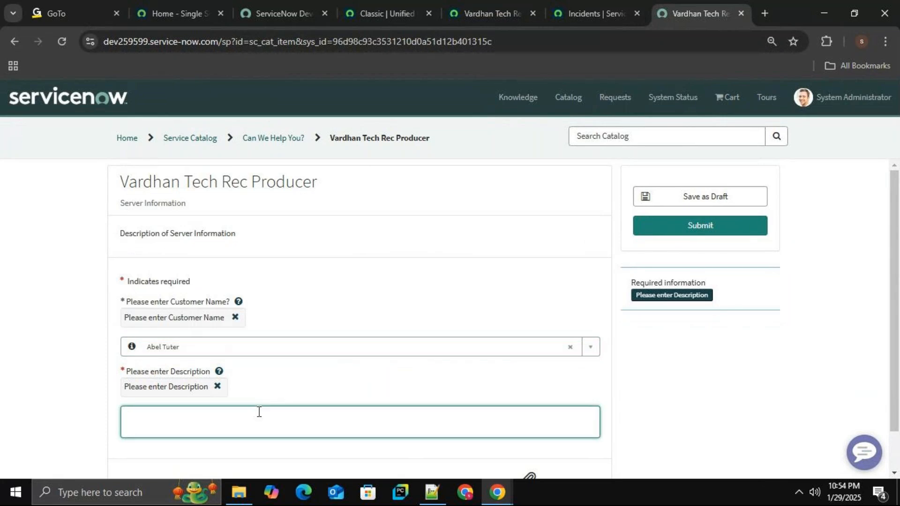
text(my a)
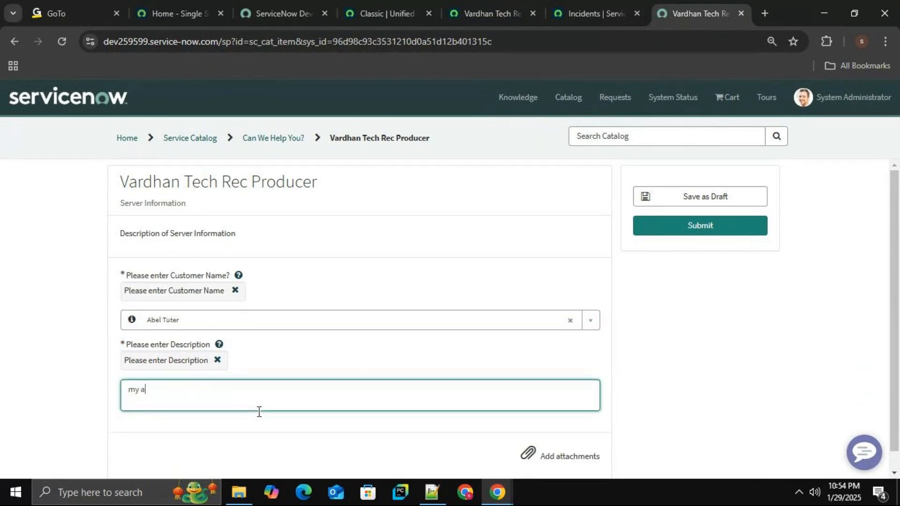
text(pplication slow)
click(672, 228)
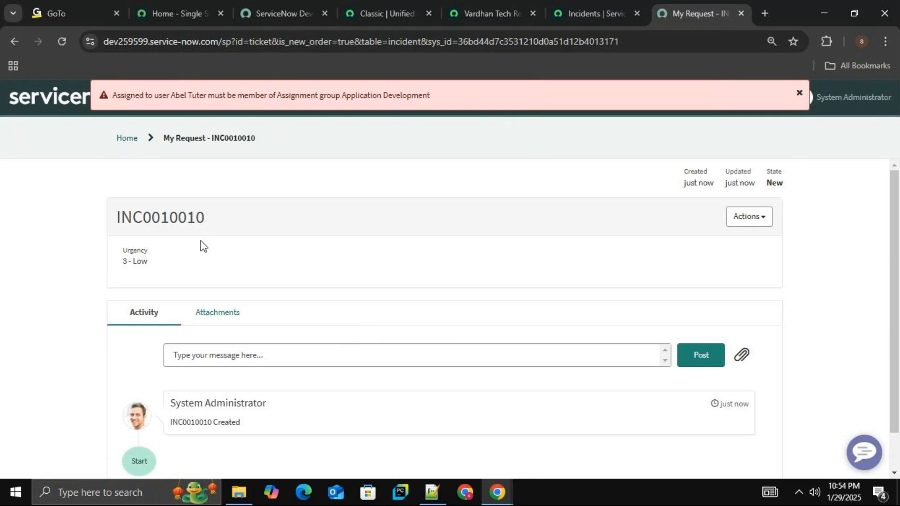
Reload the incident list to look for the newly submitted incident, and dismiss the error banner on its request page.
click(592, 5)
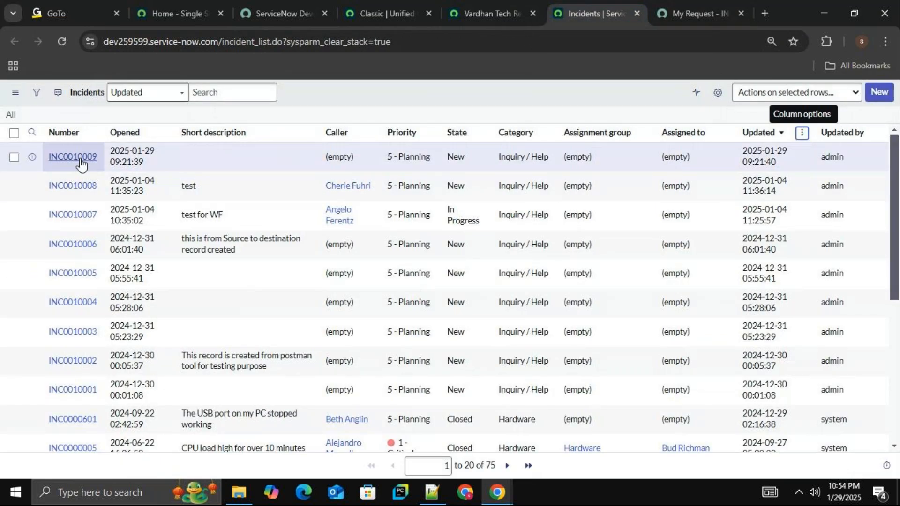
click(61, 42)
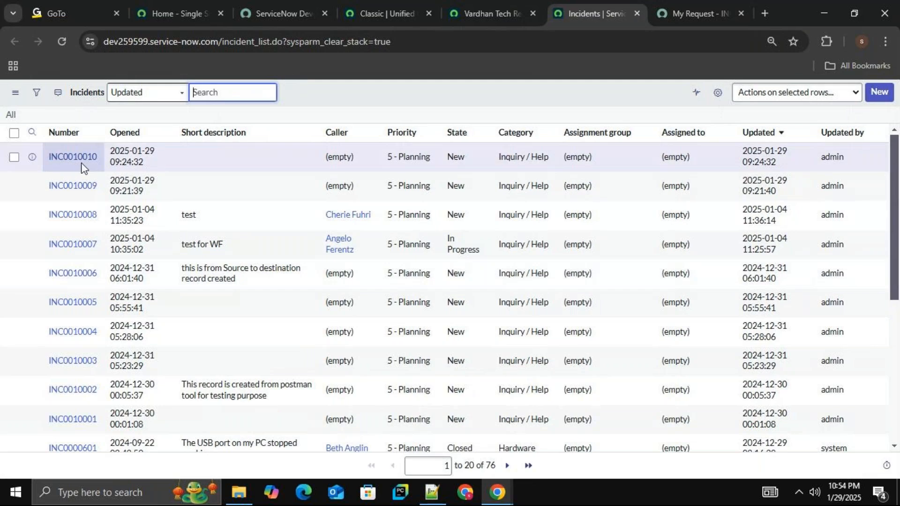
click(688, 13)
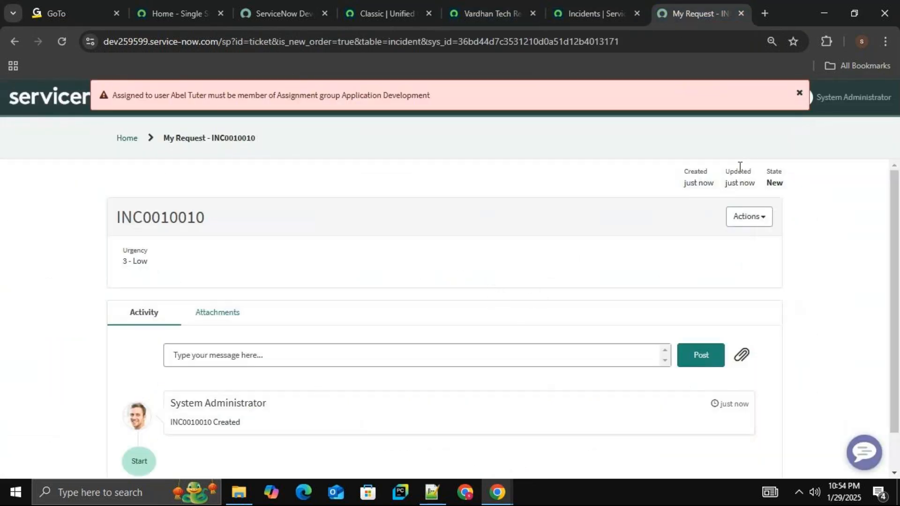
click(800, 93)
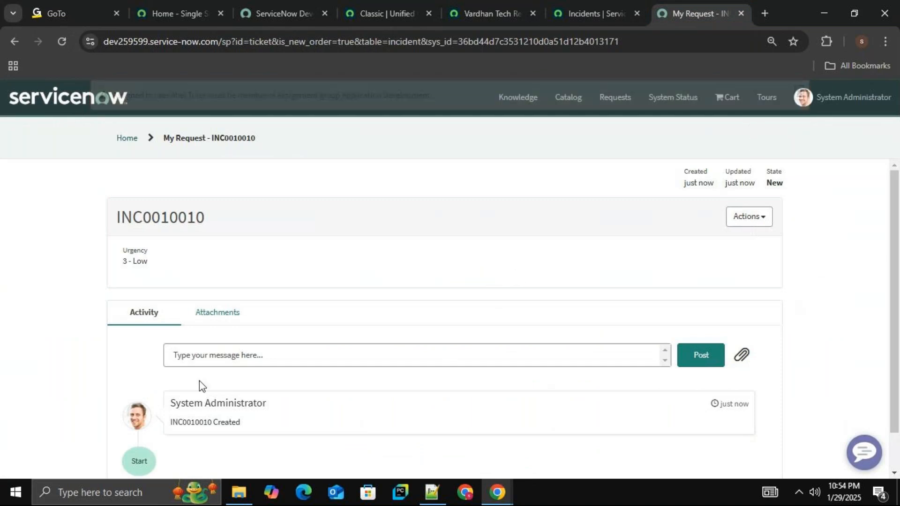
Examine the incident number and activity section on the newly submitted request's page.
drag(221, 221, 115, 220)
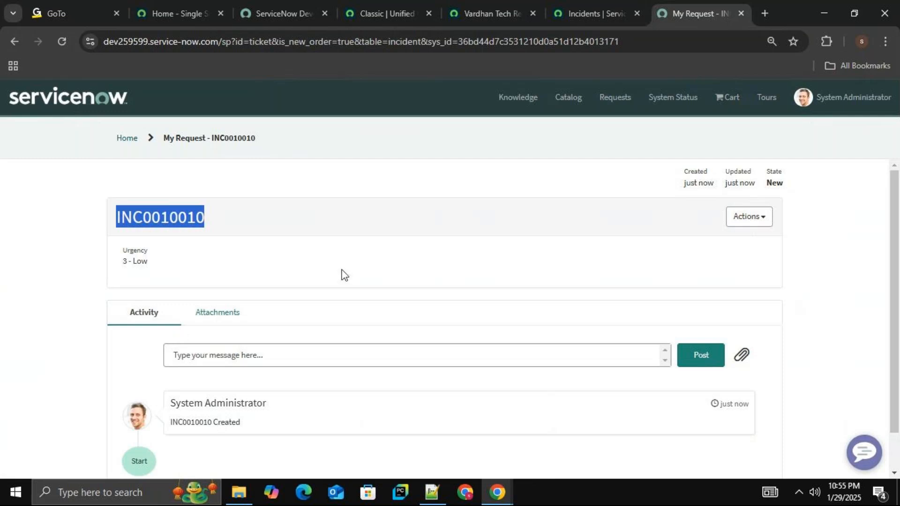
drag(895, 206, 895, 239)
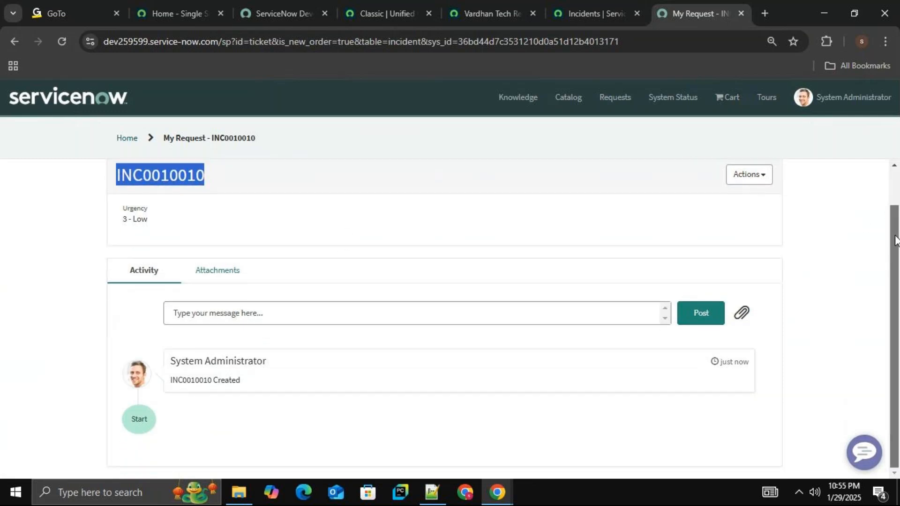
scroll(896, 241, up, 1)
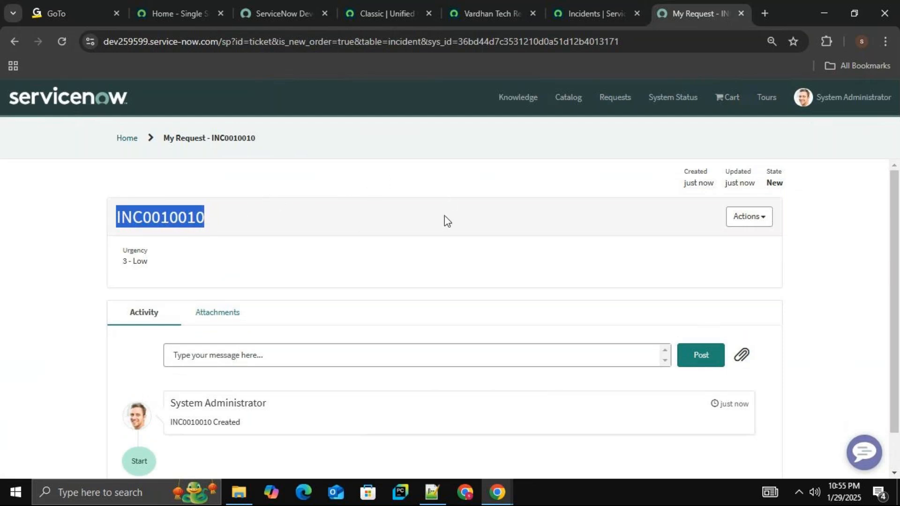
click(409, 258)
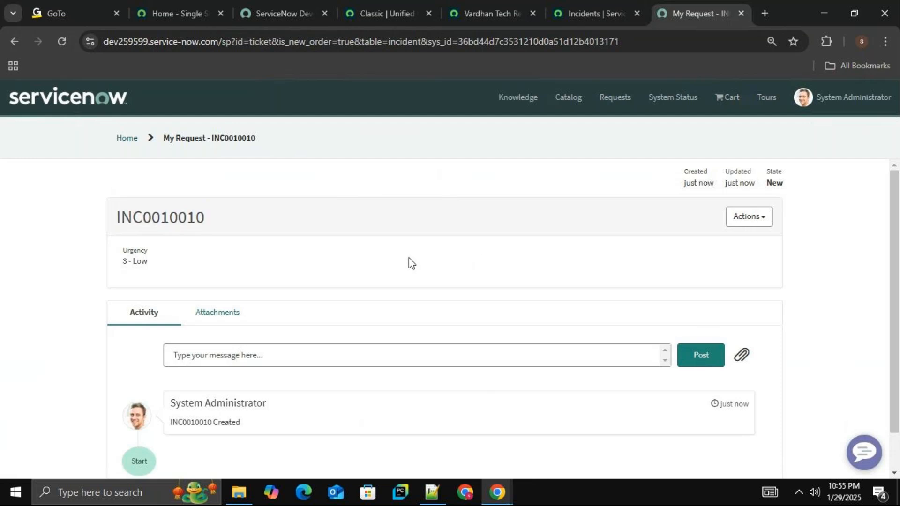
Start a new Single Line Text variable on the Vardhan Tech Rec Producer with short_desc as its question and name.
click(504, 7)
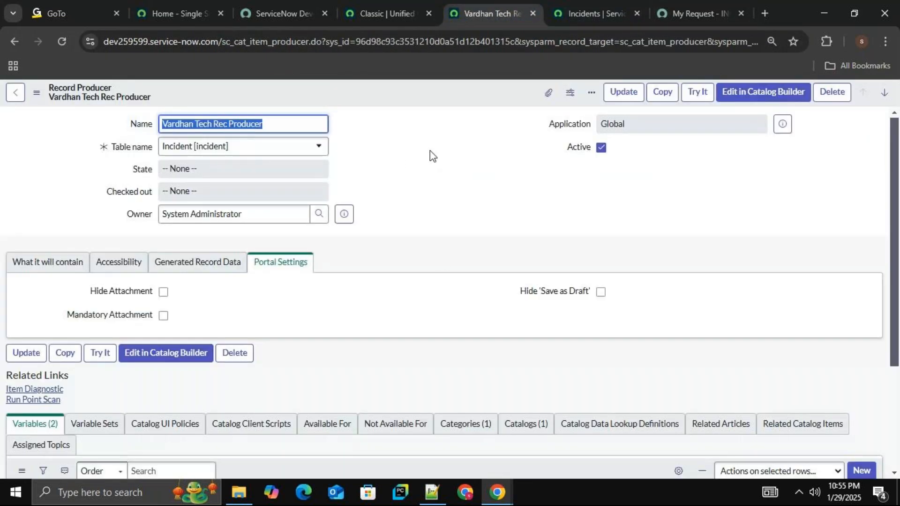
drag(894, 164, 893, 259)
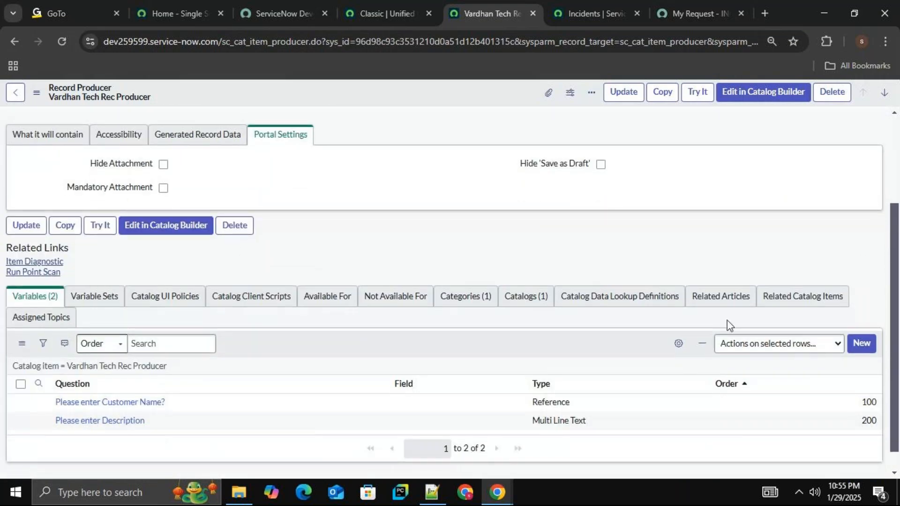
click(866, 354)
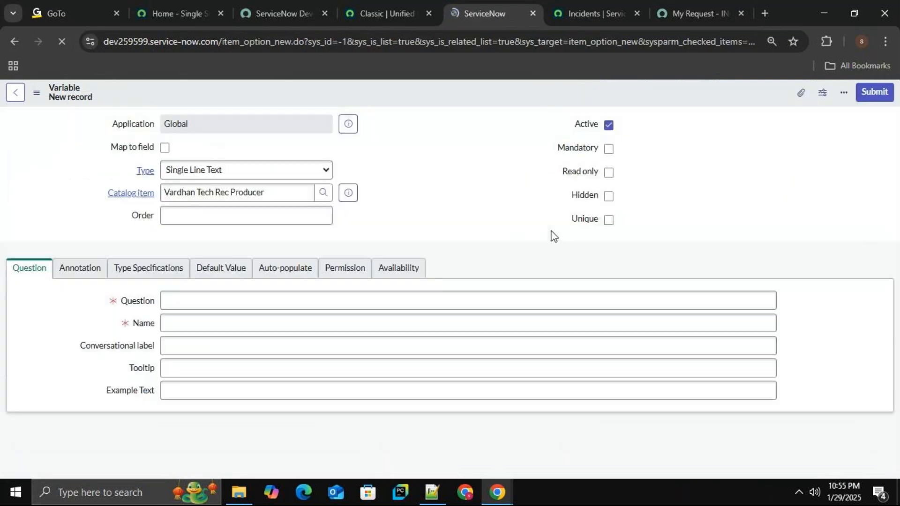
click(221, 301)
text(sh)
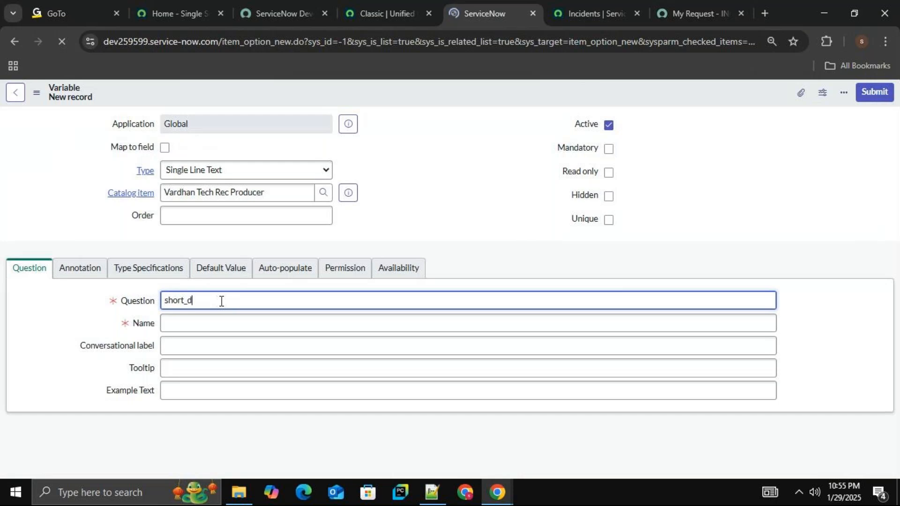
text(ort_d)
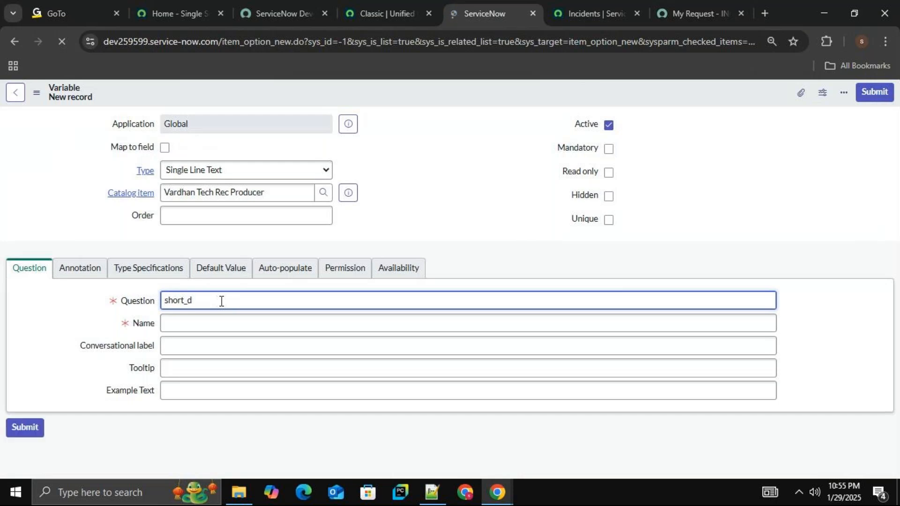
text(esc)
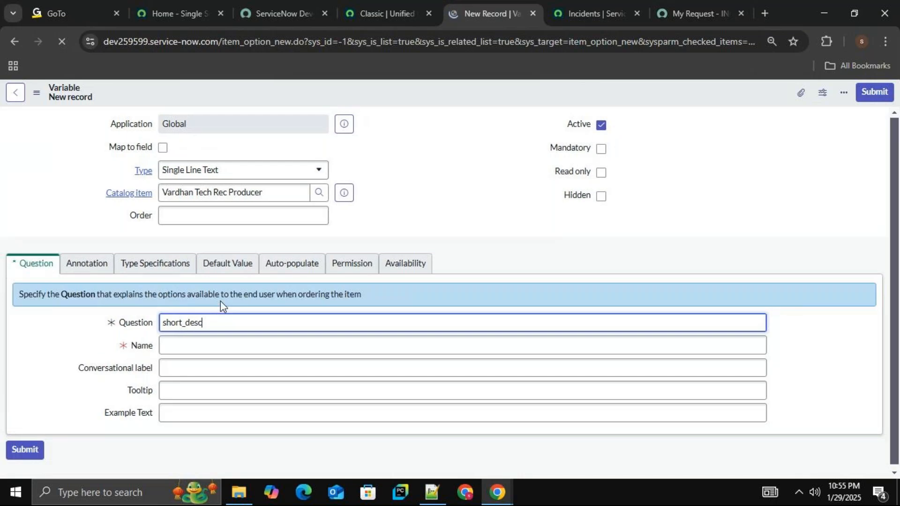
click(218, 356)
Make the short_desc variable mandatory, set its order to 150, and save it.
click(601, 149)
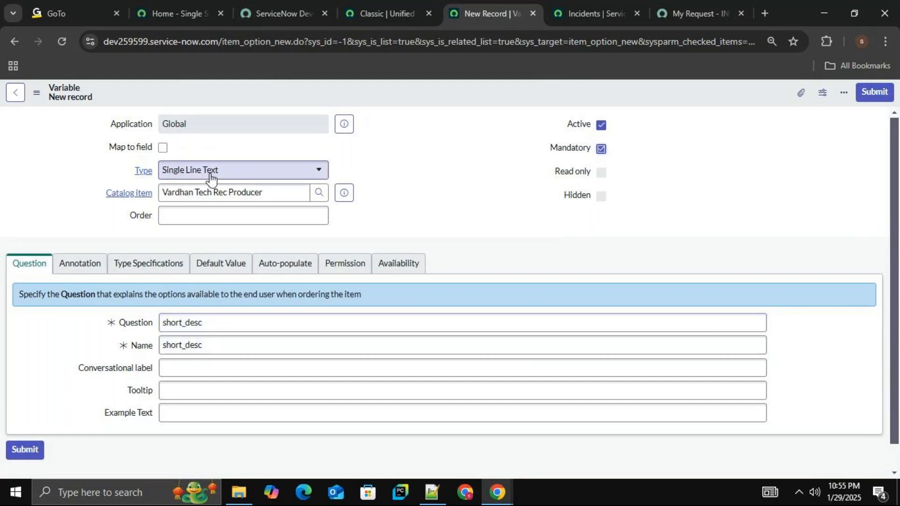
click(266, 212)
text(150)
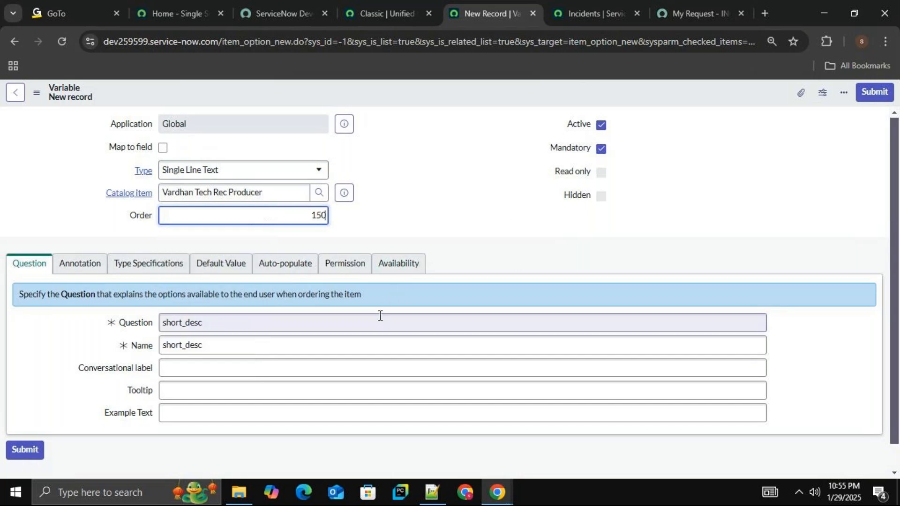
right_click(436, 92)
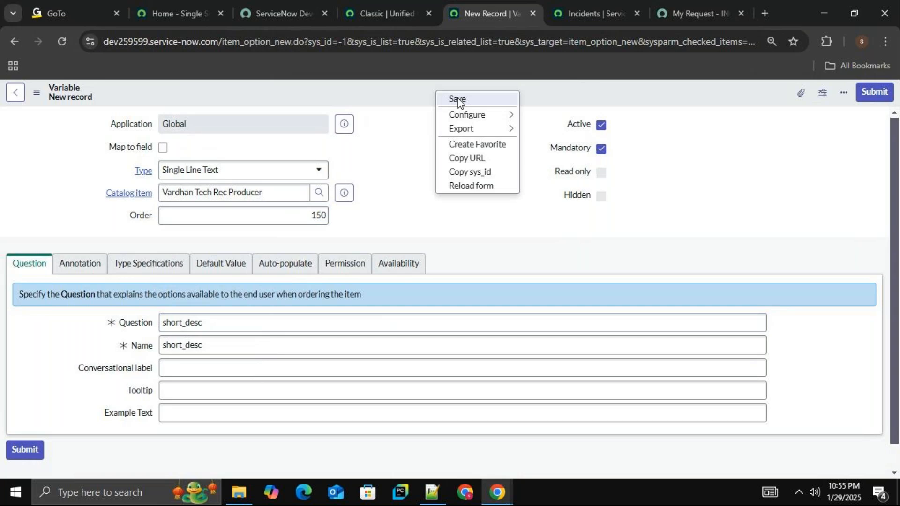
click(458, 100)
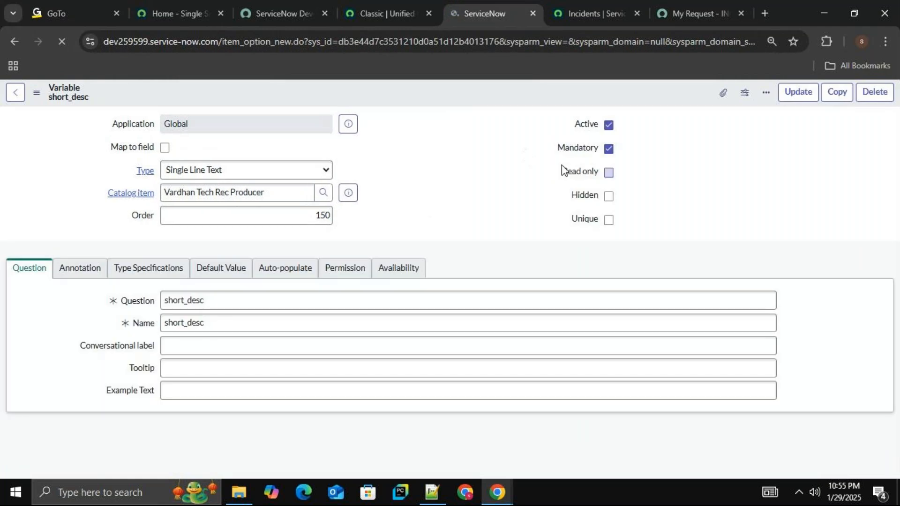
Leave the variable record, reopen Vardhan Tech Rec Producer from the Record Producers list, and launch its Try It preview.
click(16, 94)
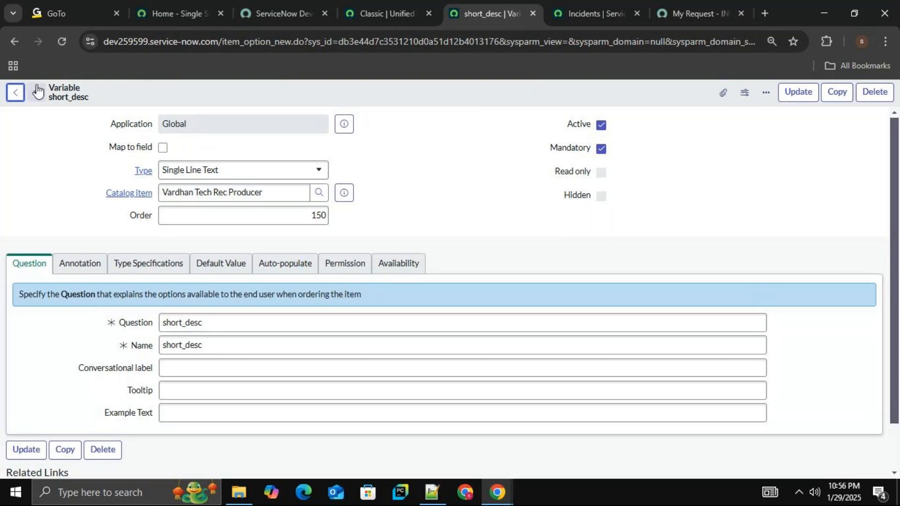
click(25, 96)
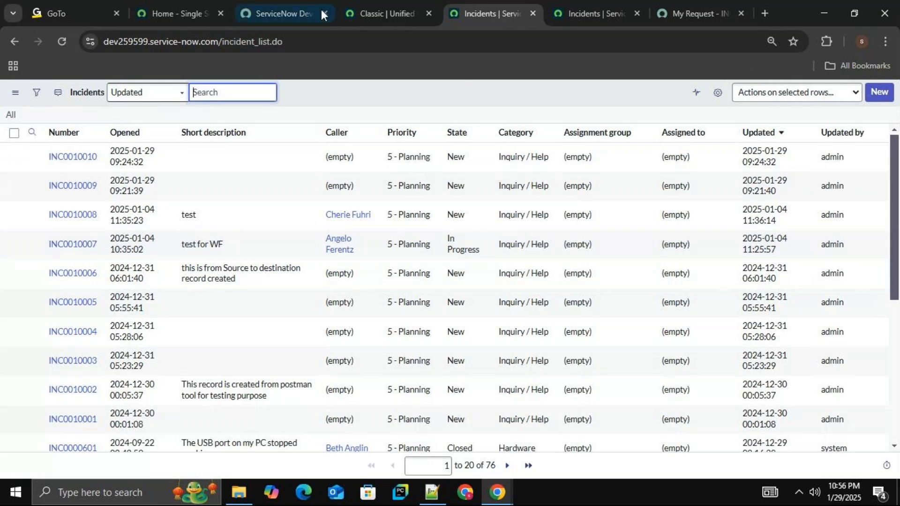
click(361, 3)
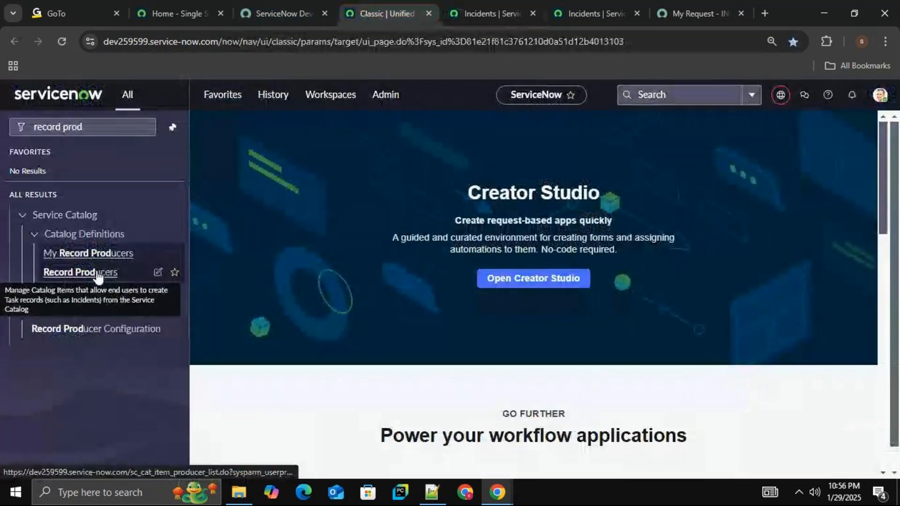
middle_click(97, 275)
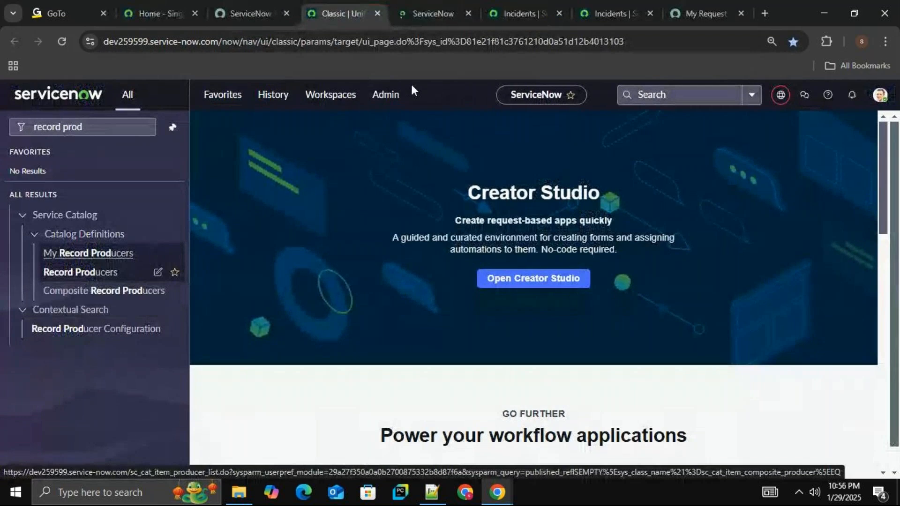
click(432, 12)
click(83, 150)
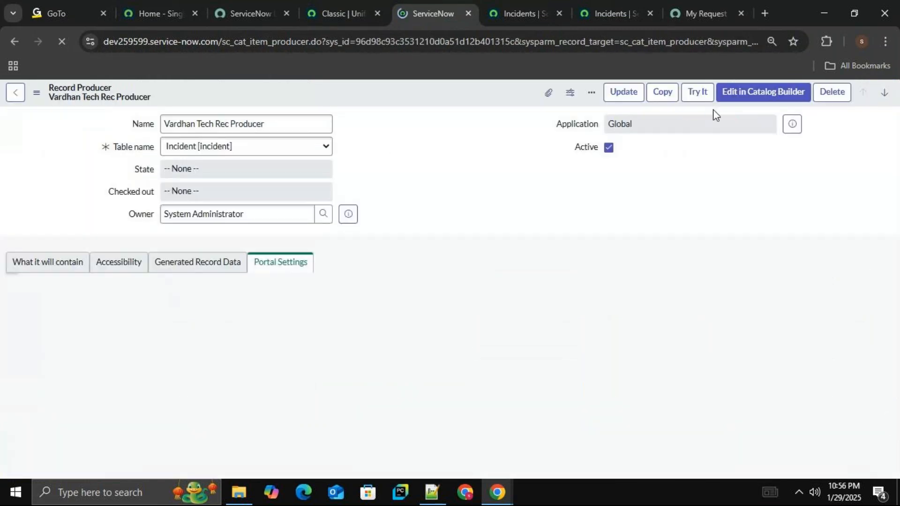
click(696, 94)
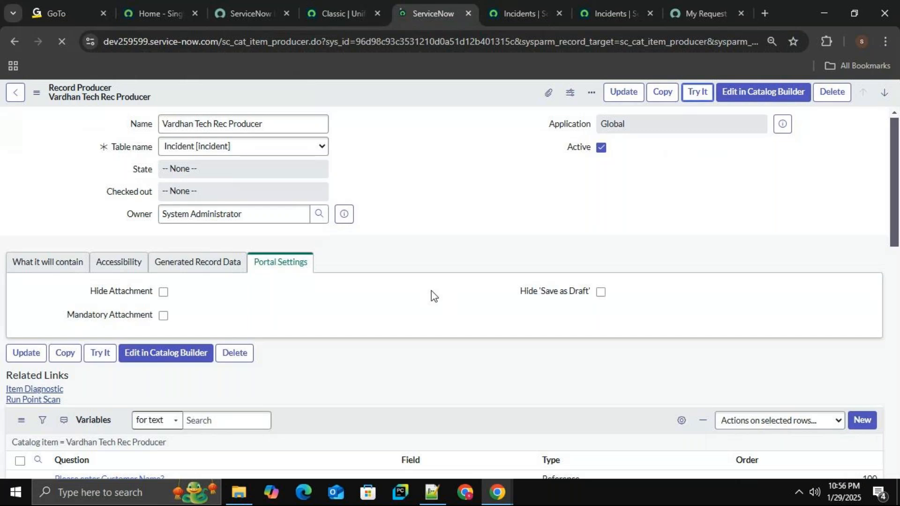
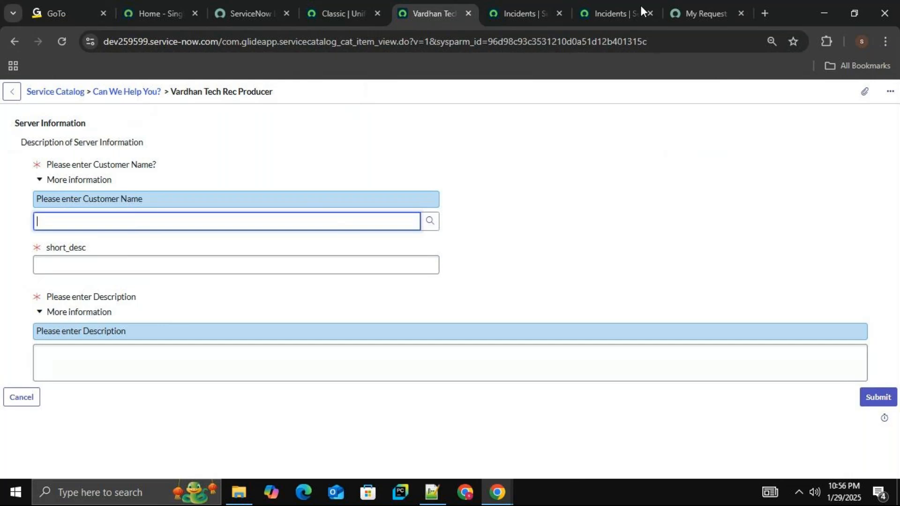
Search the Service Portal catalog for "vardhan", open the Vardhan Tech Rec Producer form, and review its fields.
click(690, 7)
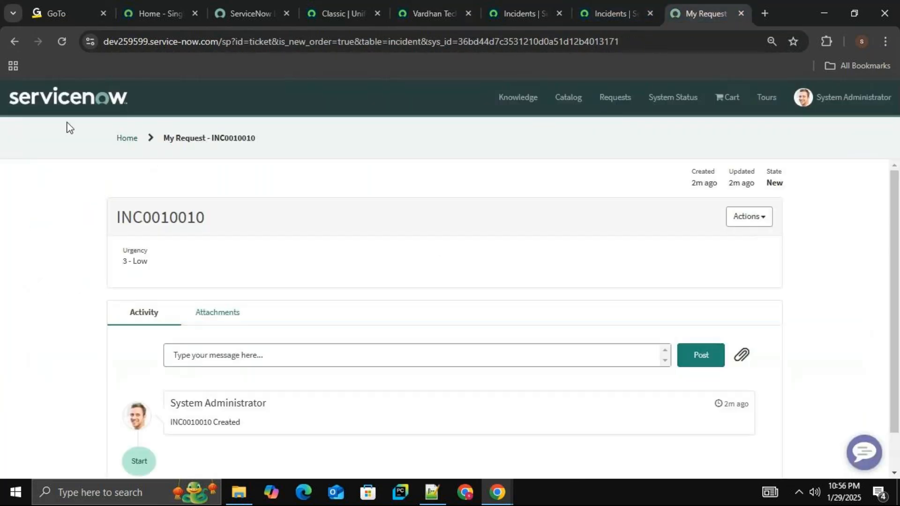
click(584, 109)
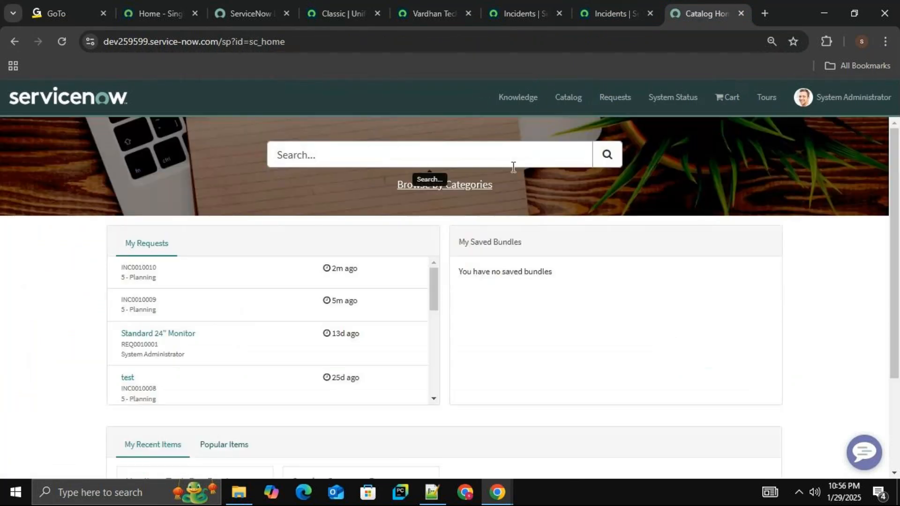
text(v)
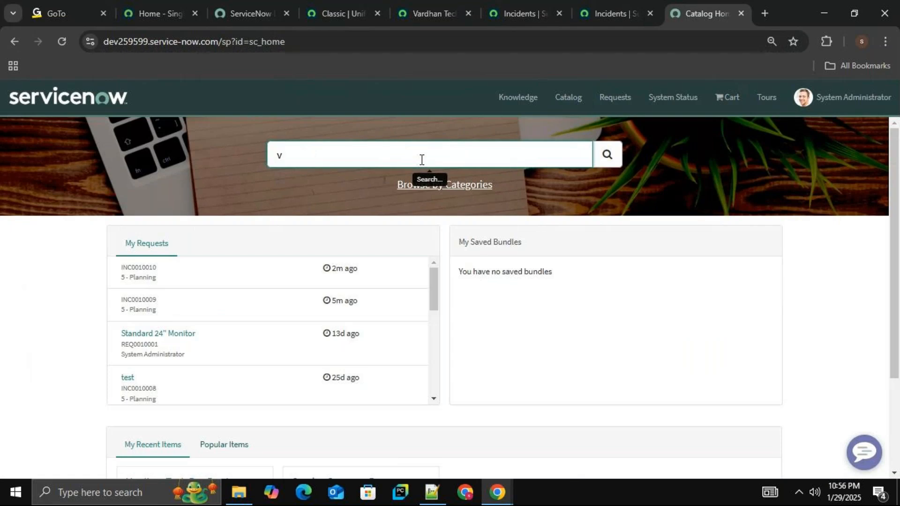
text(ardhan)
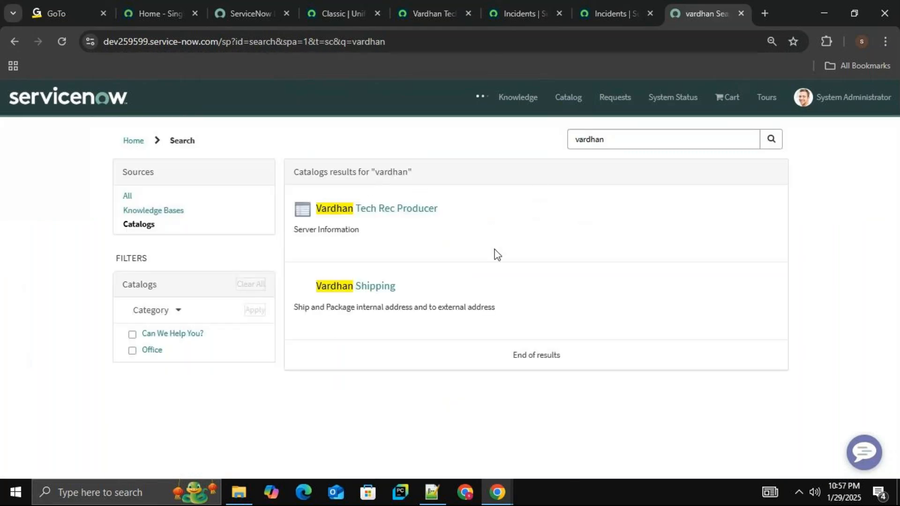
click(399, 212)
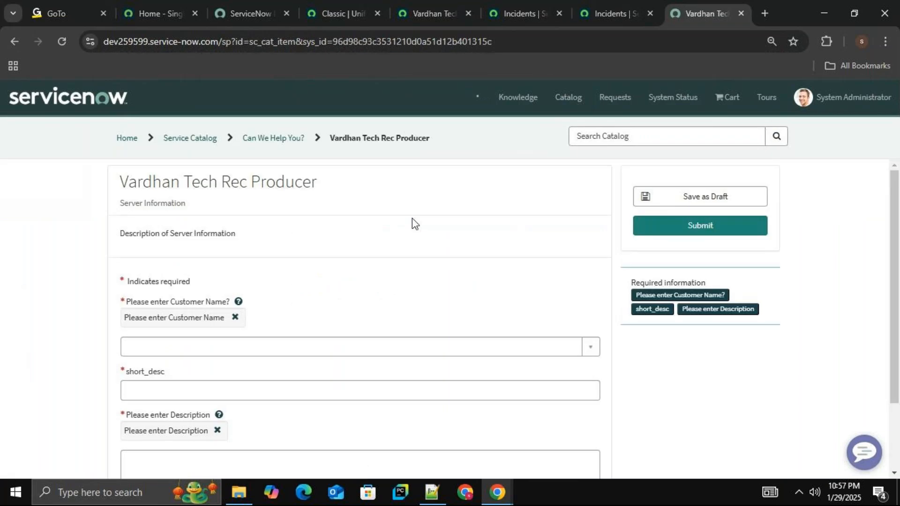
scroll(612, 314, down, 1)
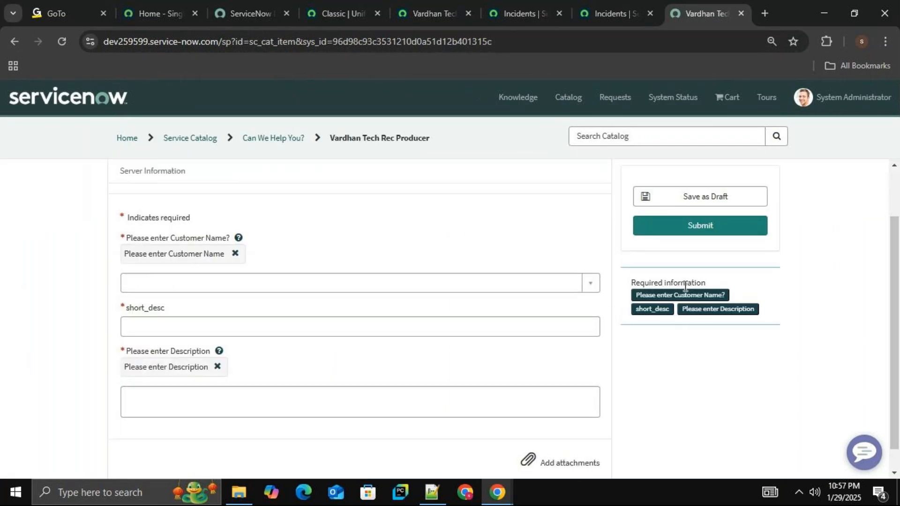
scroll(857, 245, up, 1)
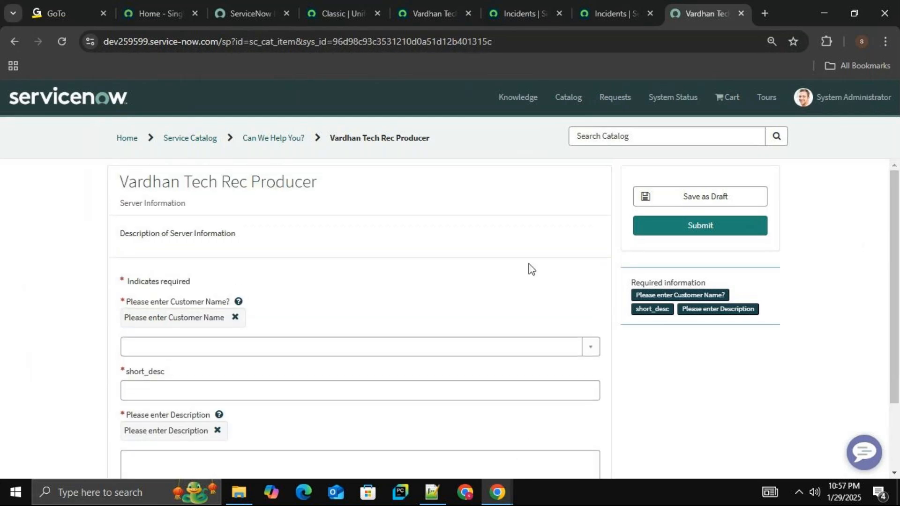
Open the "test for WF" incident from the Incidents list and bring up the other incident list.
click(432, 7)
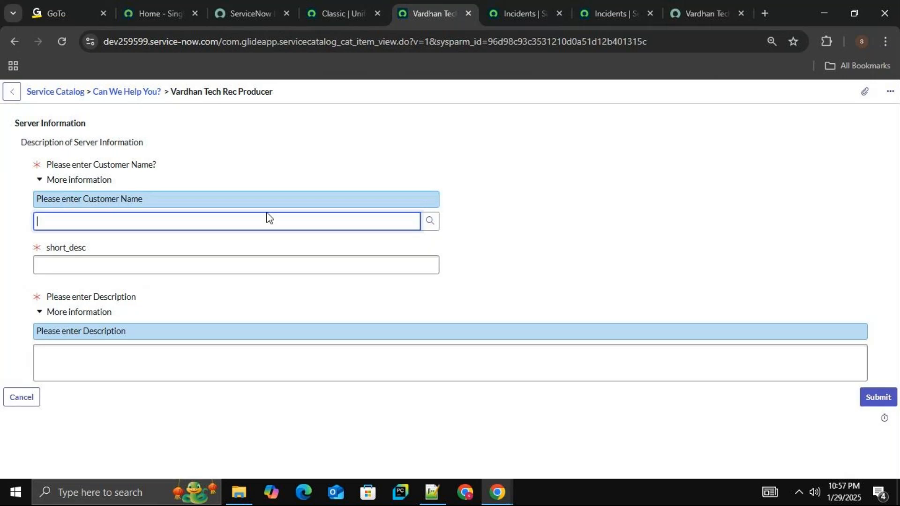
click(516, 8)
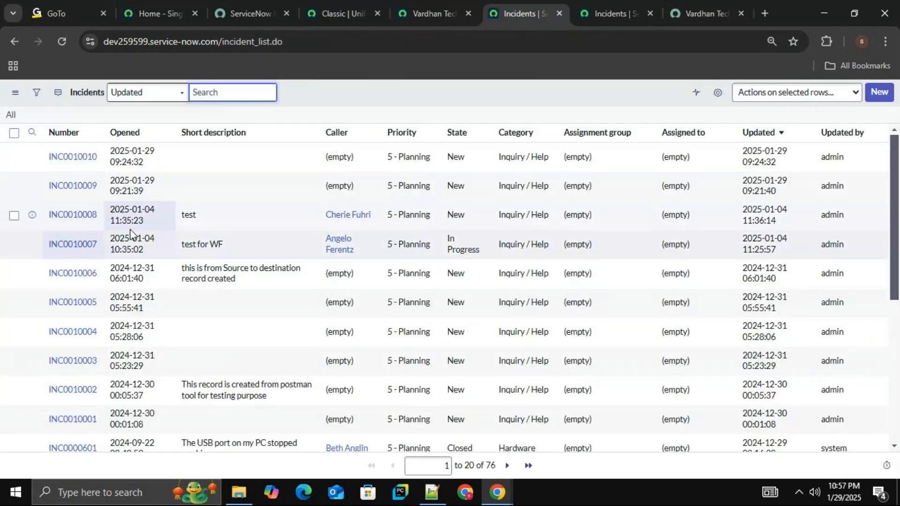
click(87, 250)
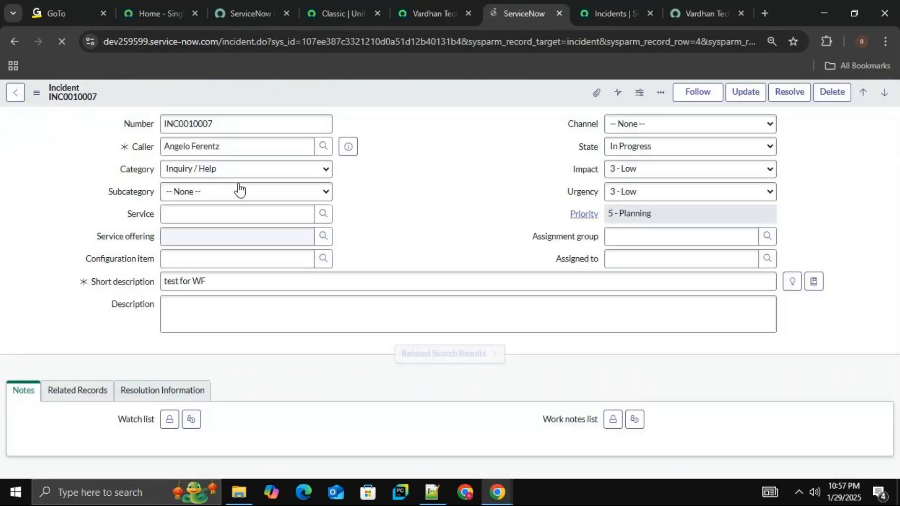
click(628, 11)
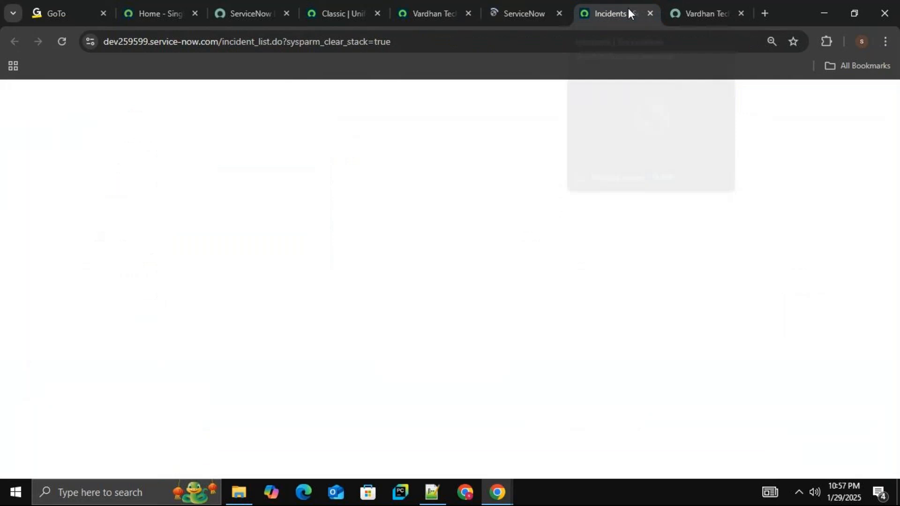
Compare the record producer's customer name, short_desc and description questions with the "test for WF" incident's Caller, Short description and Description fields.
click(427, 11)
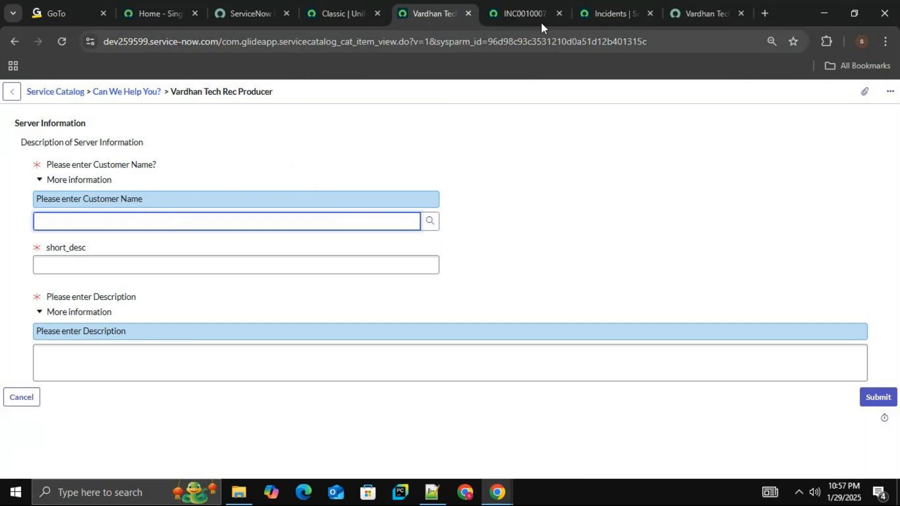
click(531, 12)
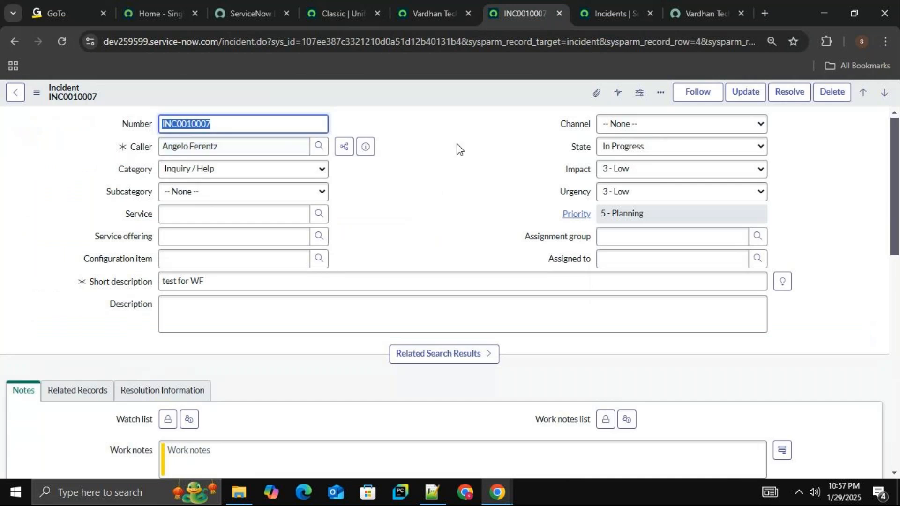
click(429, 12)
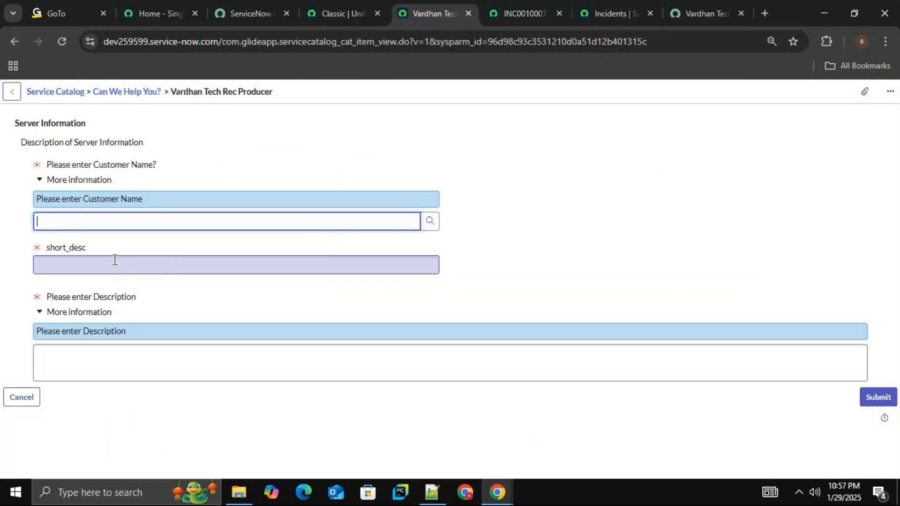
click(527, 6)
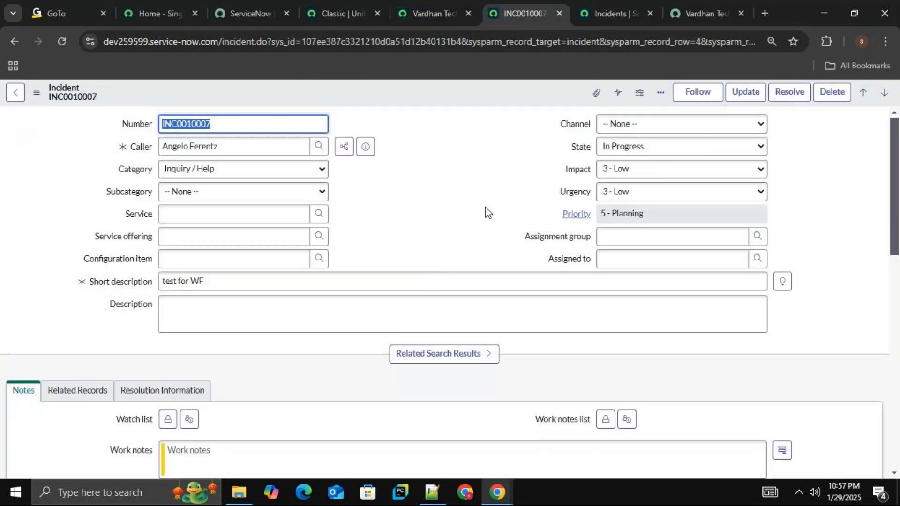
click(245, 281)
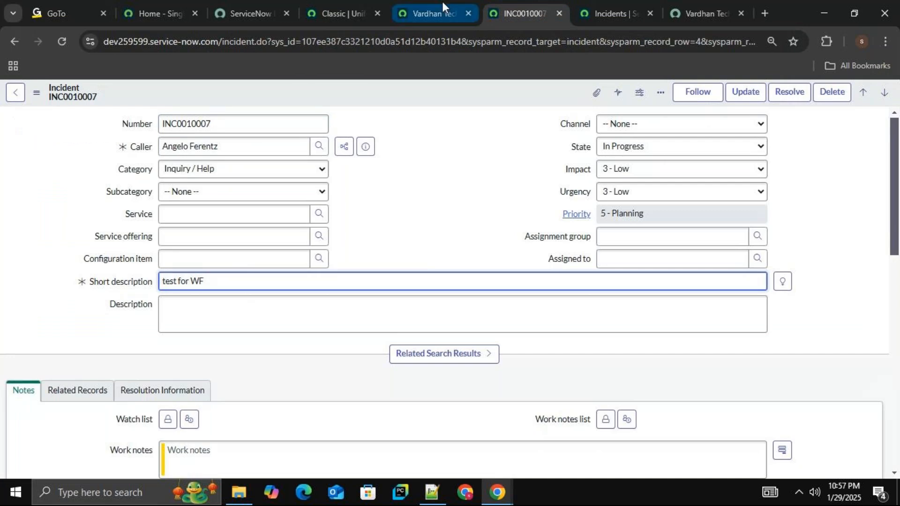
click(443, 4)
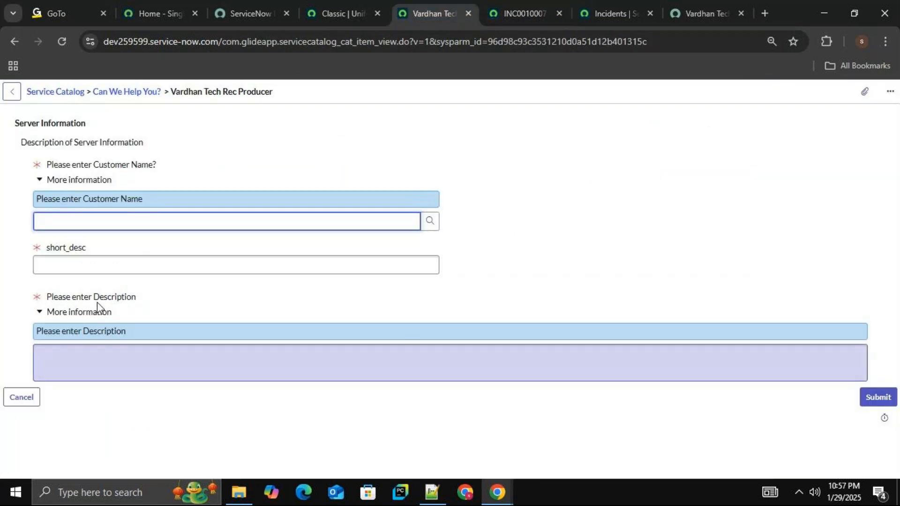
click(526, 9)
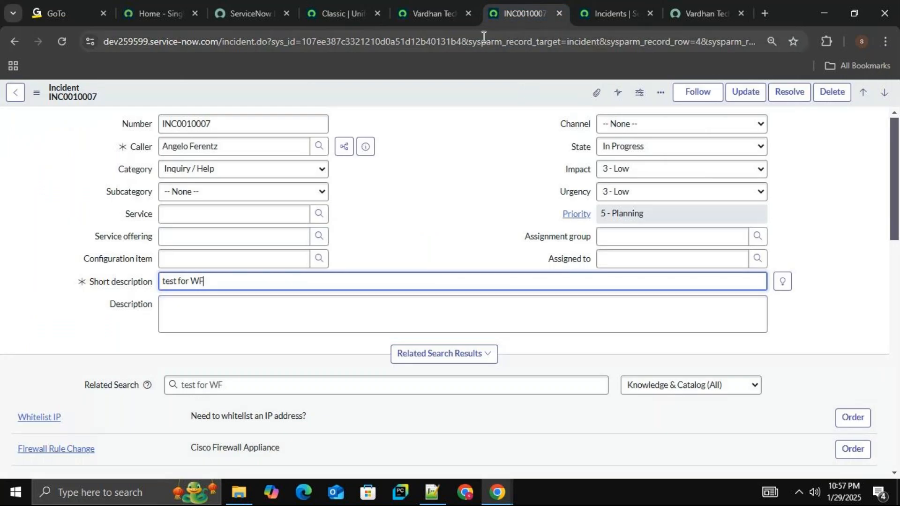
click(441, 15)
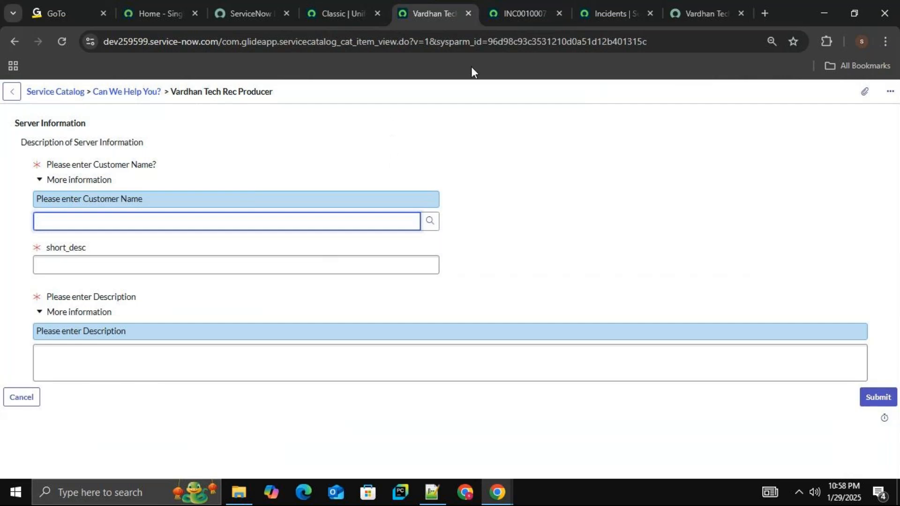
Open the Vardhan Tech Rec Producer configuration from its preview and open the "Please enter Customer Name?" variable.
right_click(405, 96)
click(433, 100)
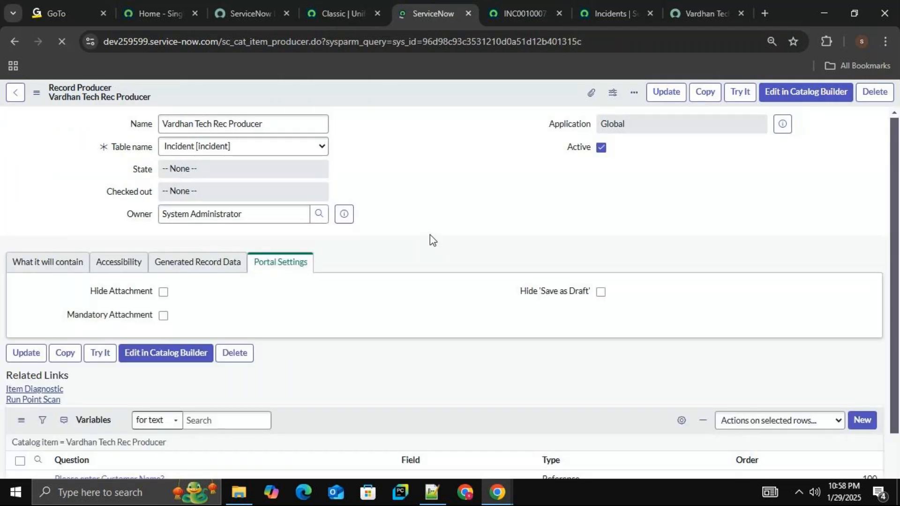
drag(891, 145, 889, 316)
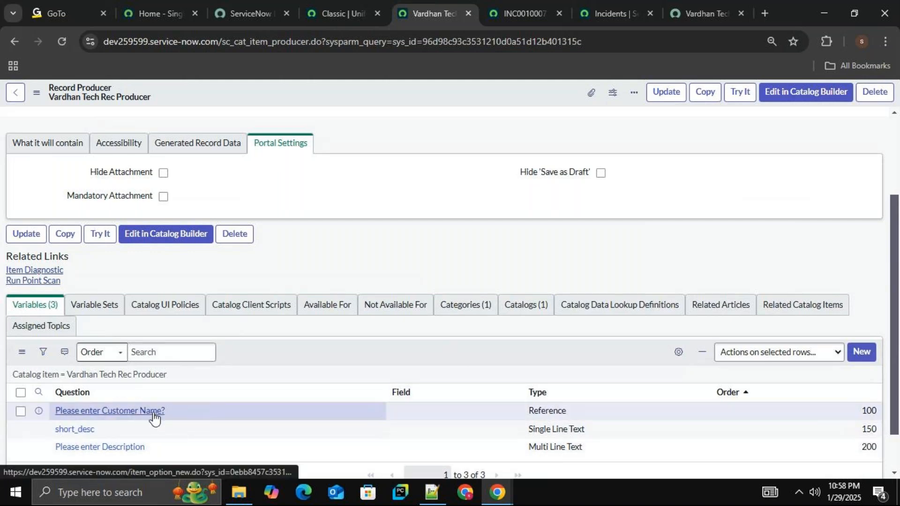
click(134, 415)
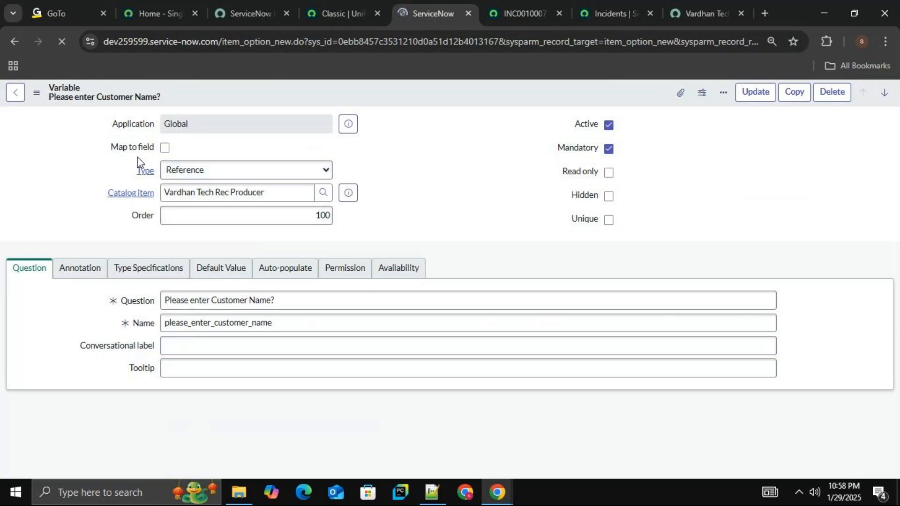
Enable Map to field on the "Please enter Customer Name?" variable, checking the portal form and Incidents list for the matching field.
click(163, 149)
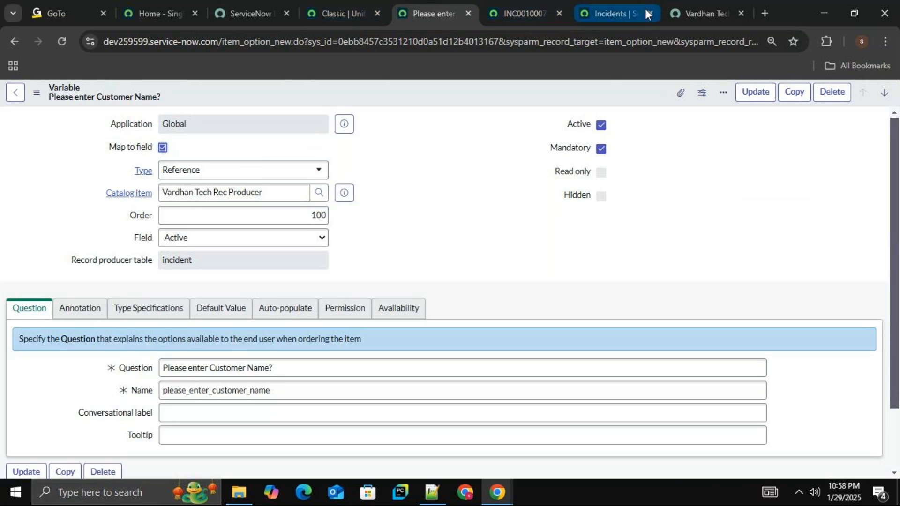
click(688, 8)
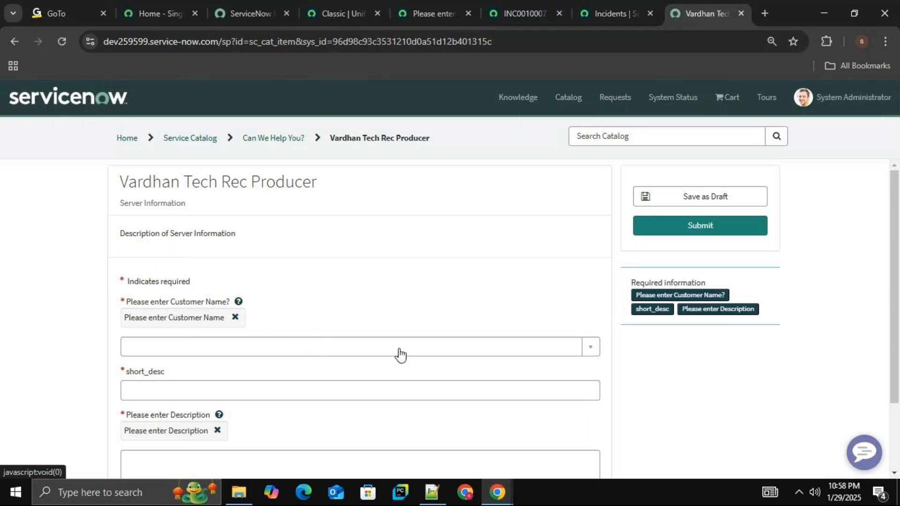
click(618, 9)
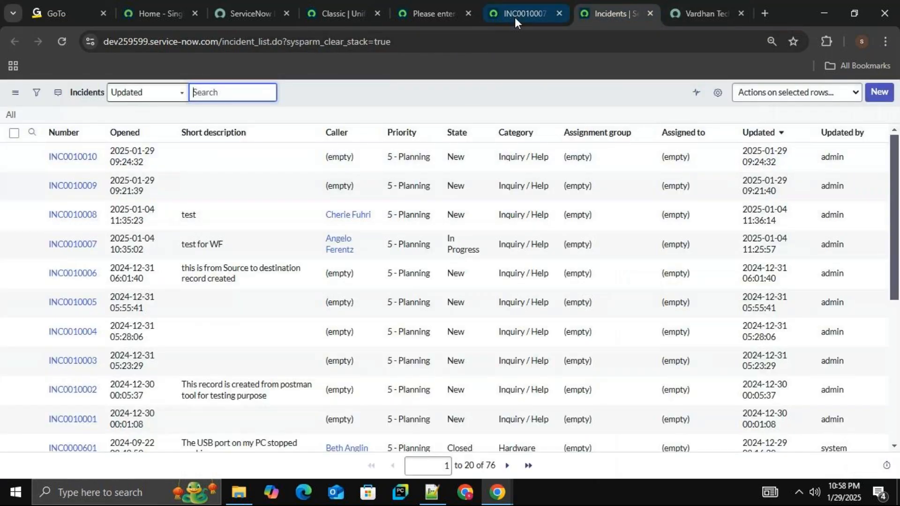
click(437, 9)
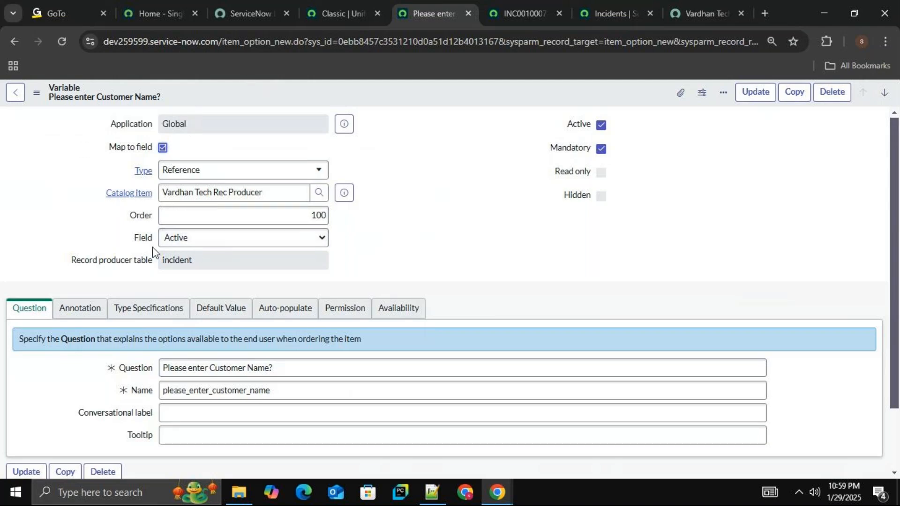
Map the "Please enter Customer Name?" variable to the incident's Caller field, save it, and return to the Vardhan Tech Rec Producer record.
click(236, 238)
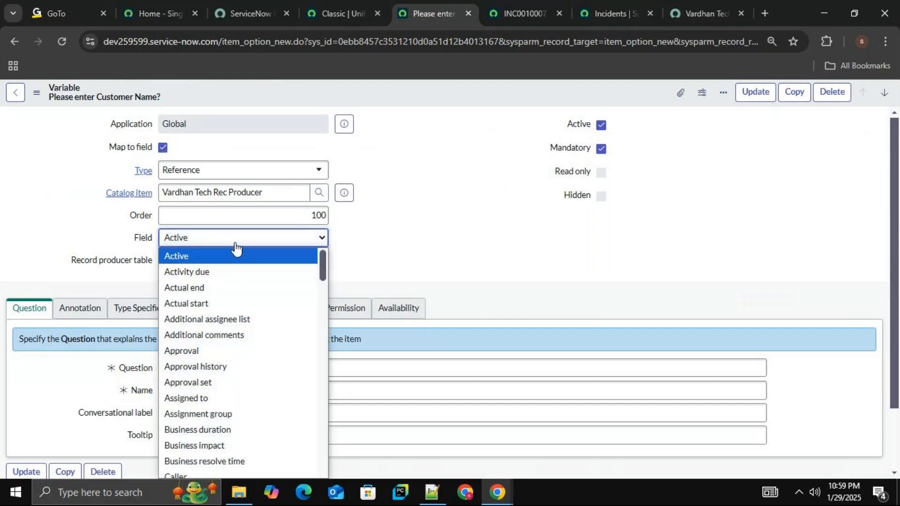
scroll(228, 319, down, 5)
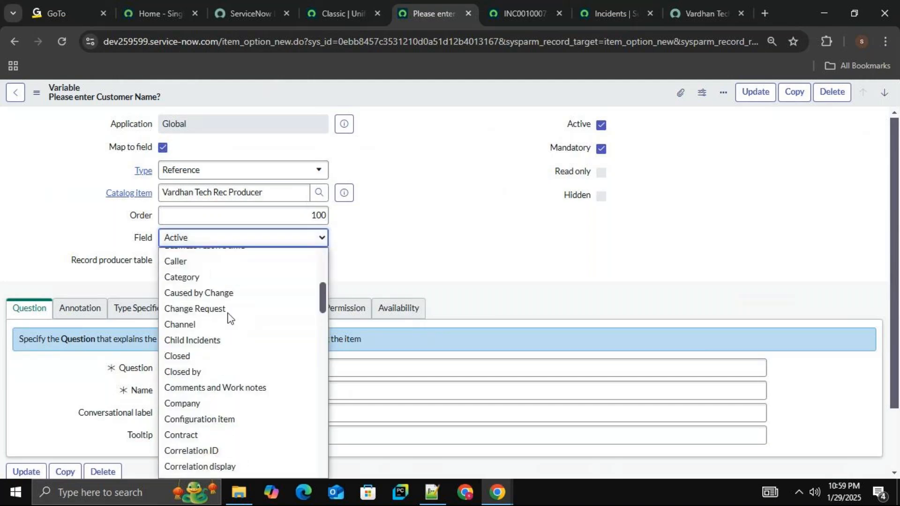
scroll(229, 319, down, 20)
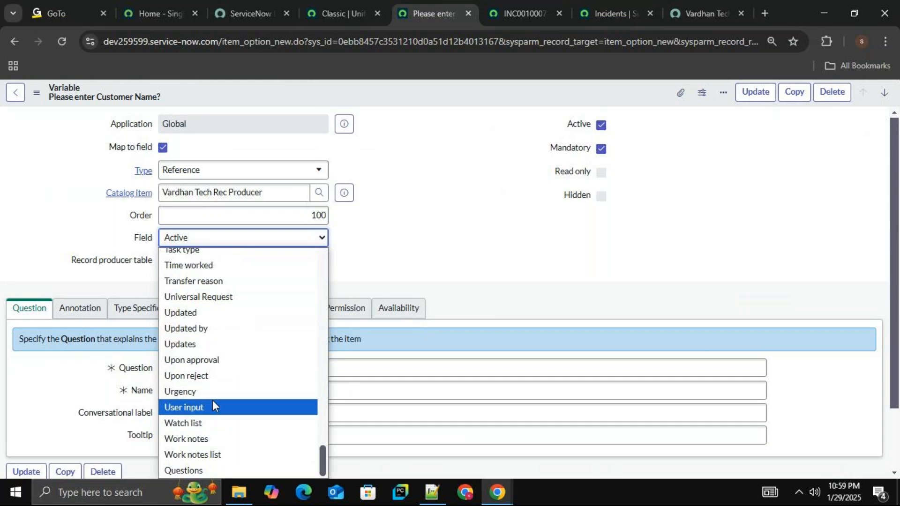
key(c)
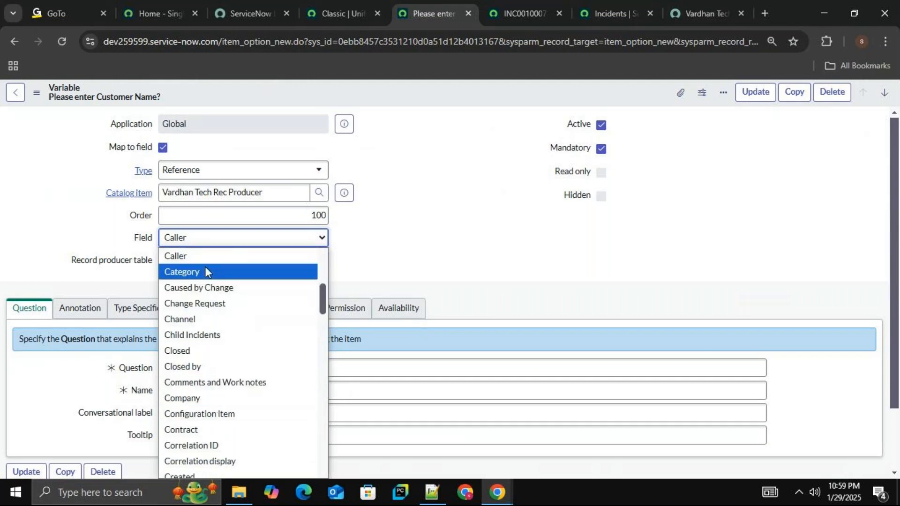
key(Down)
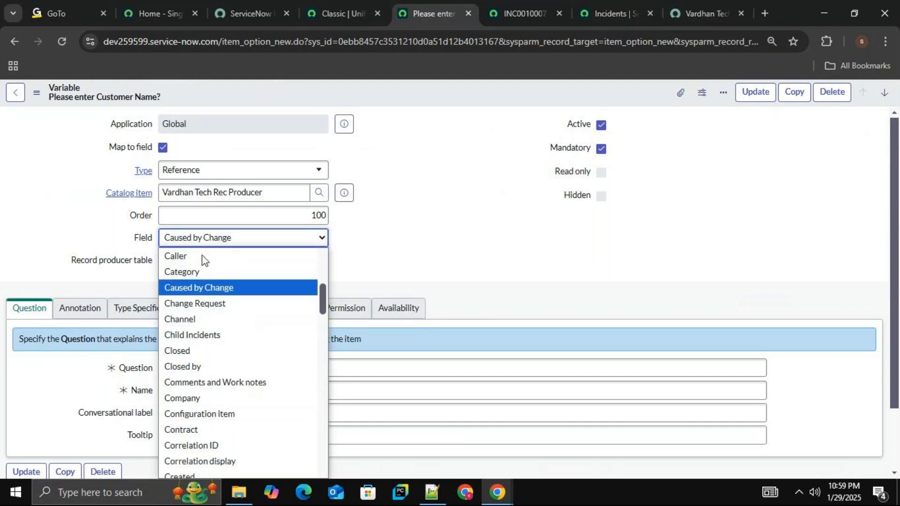
click(199, 257)
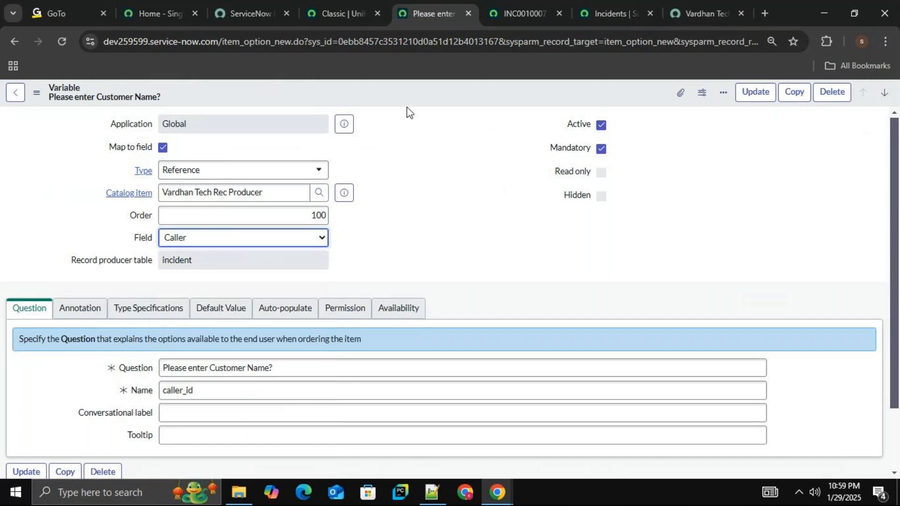
right_click(407, 89)
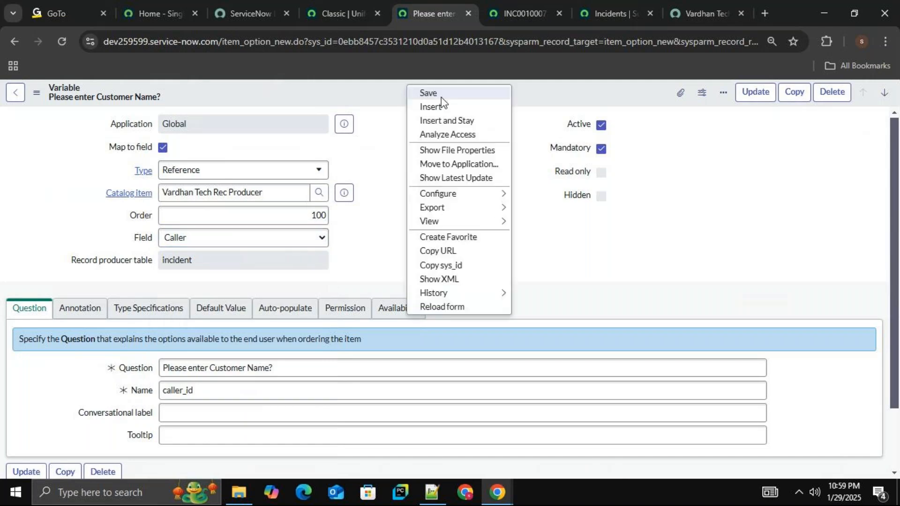
click(441, 96)
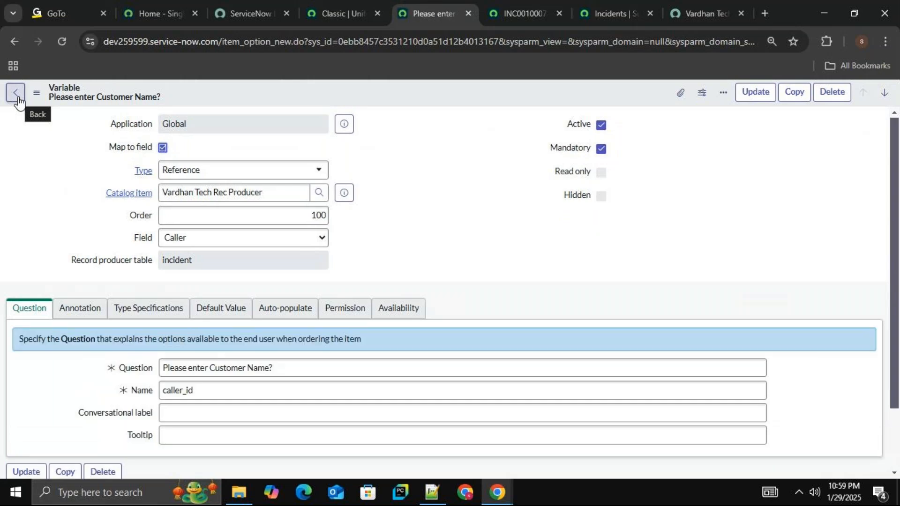
click(17, 101)
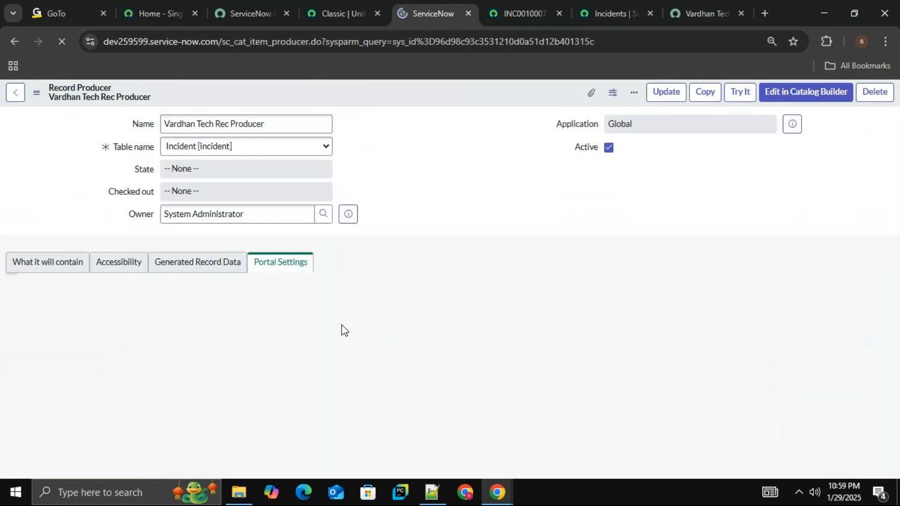
Open the short_desc variable from the Vardhan Tech Rec Producer's variables list and enable Map to field on it.
drag(896, 237, 897, 273)
scroll(887, 334, down, 15)
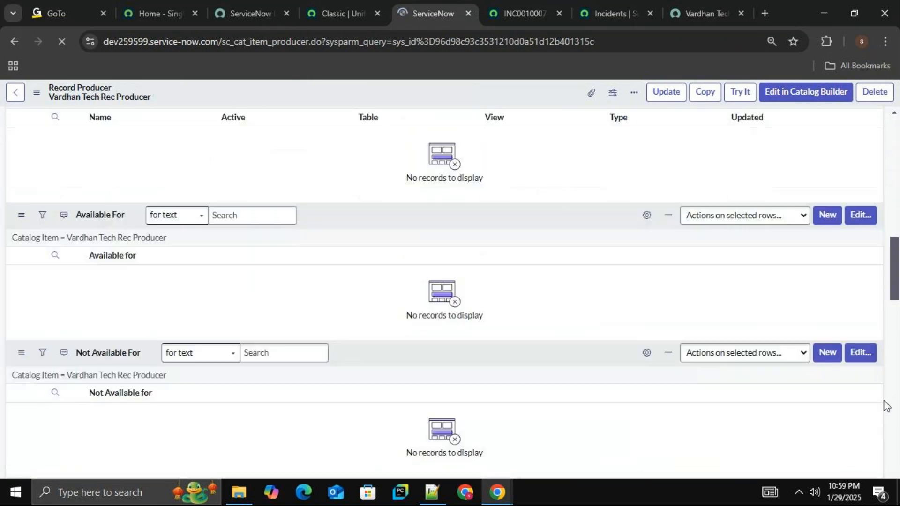
scroll(886, 422, down, 5)
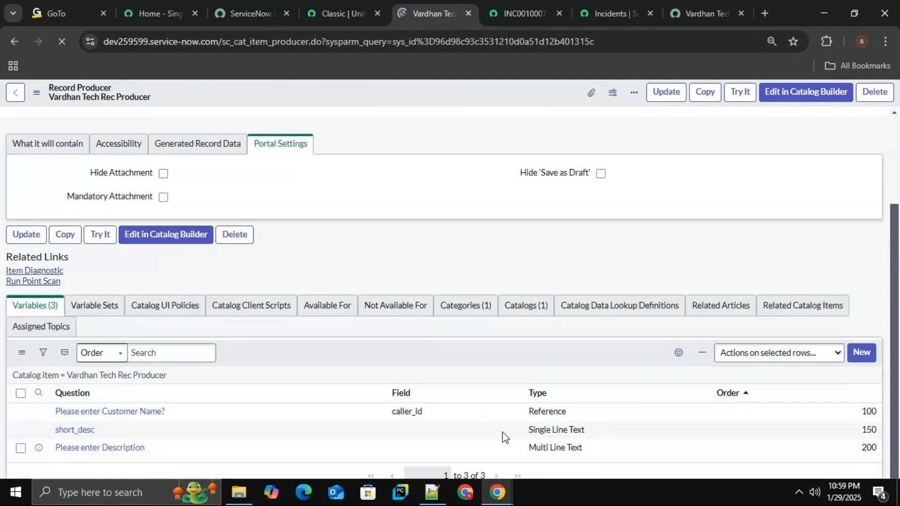
click(90, 433)
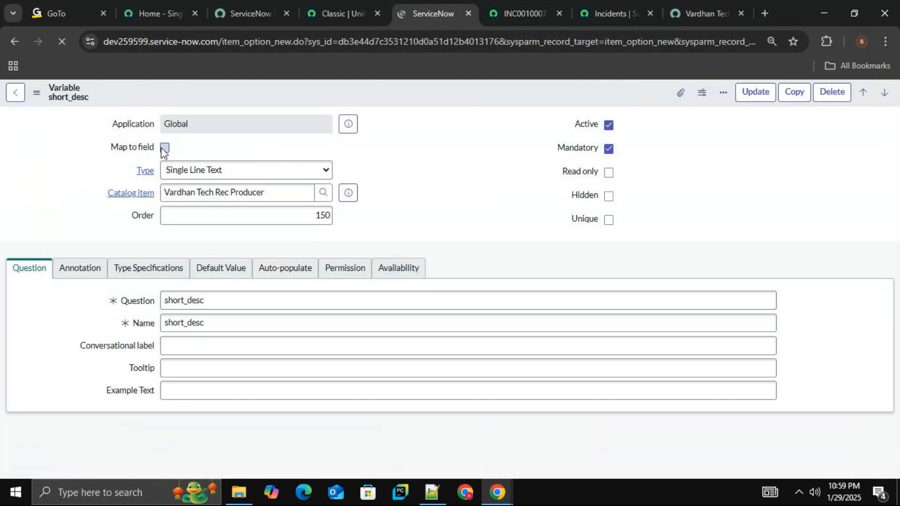
click(165, 148)
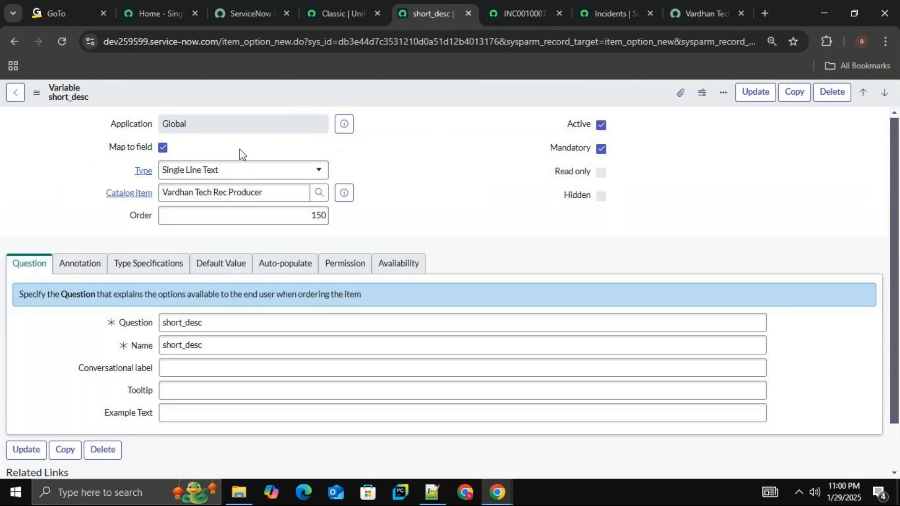
click(164, 148)
click(164, 148)
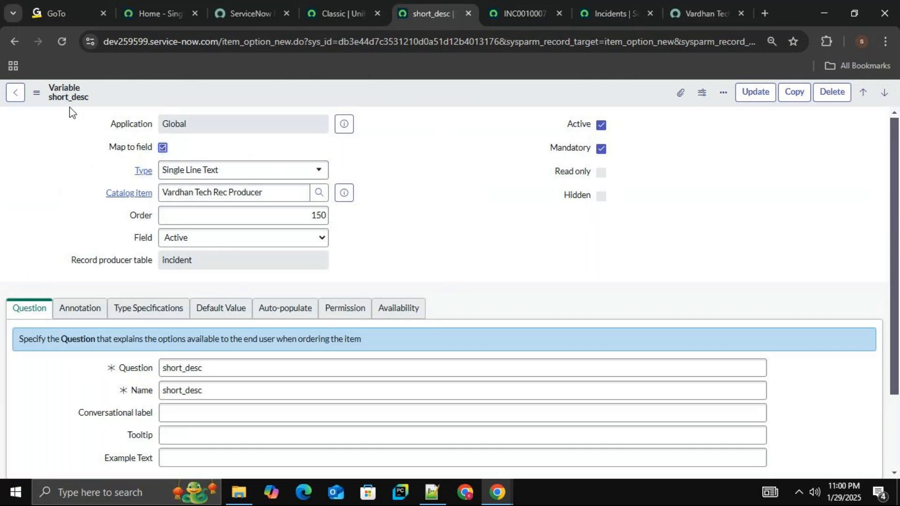
Map the short_desc variable to the incident's Short description field and save the variable.
click(296, 240)
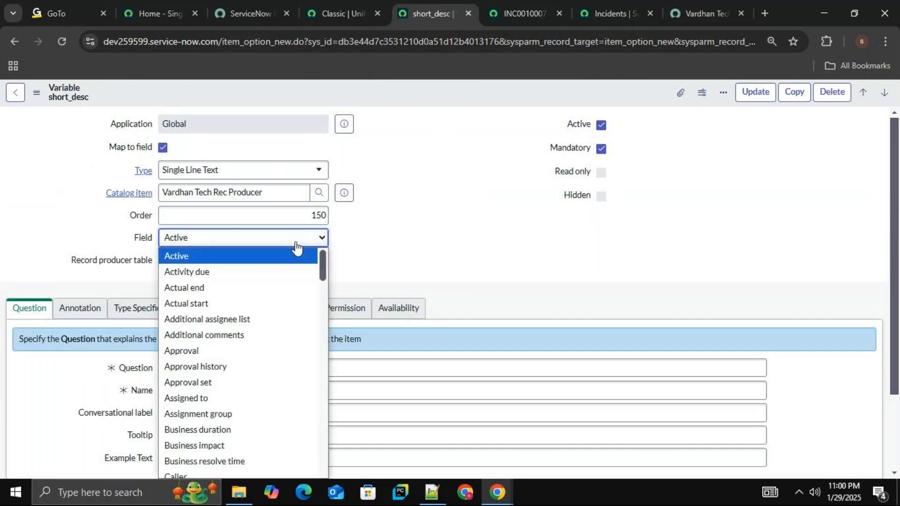
key(s)
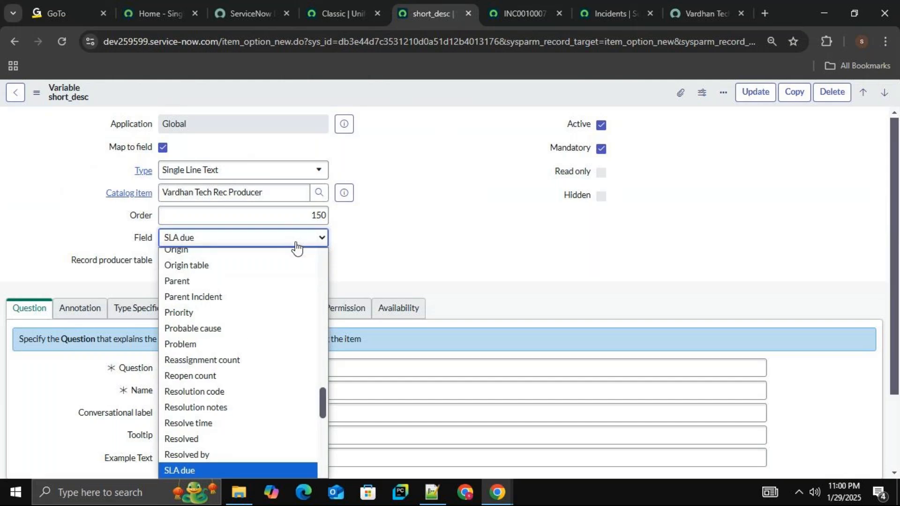
scroll(265, 324, down, 7)
key(s)
key(s)
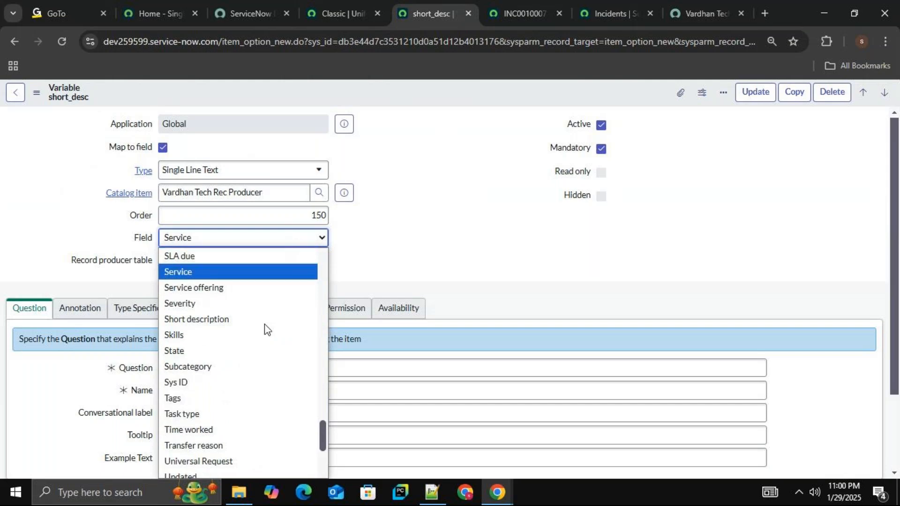
click(261, 321)
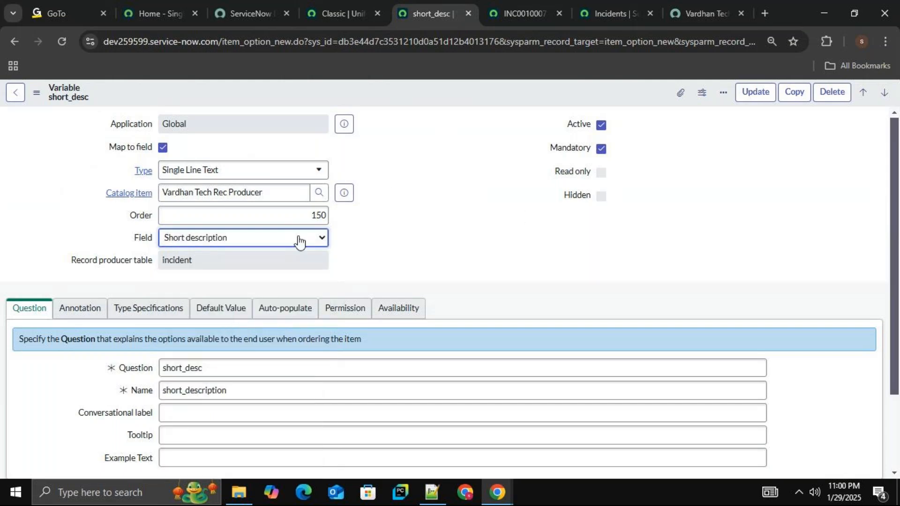
right_click(405, 98)
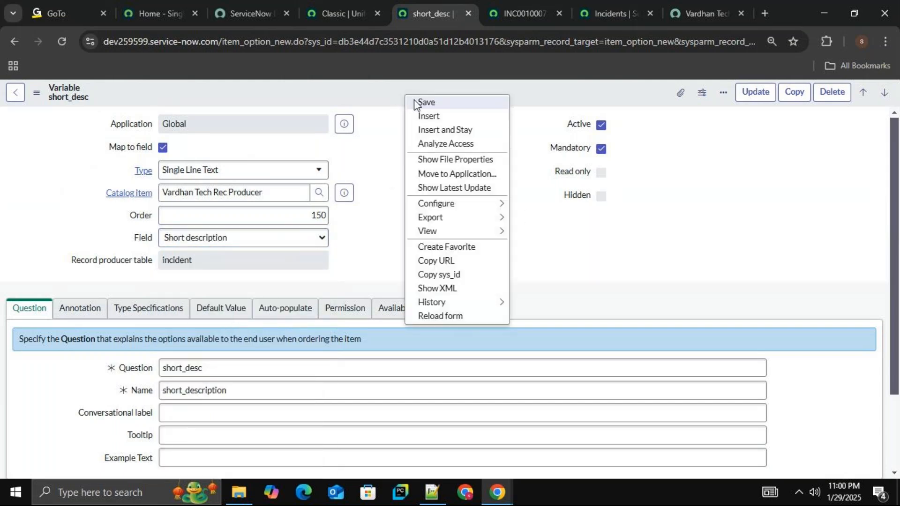
click(414, 102)
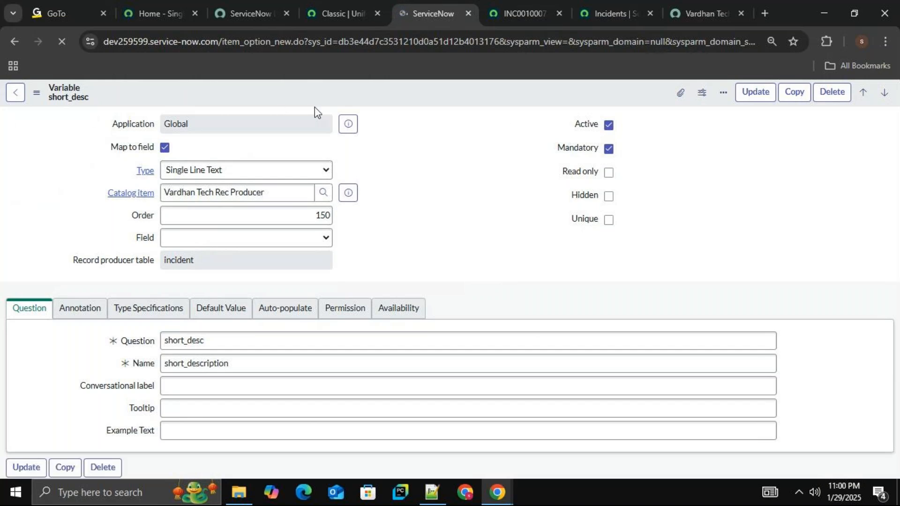
Return to the record producer, open its "Please enter Description" variable and enable Map to field.
click(13, 102)
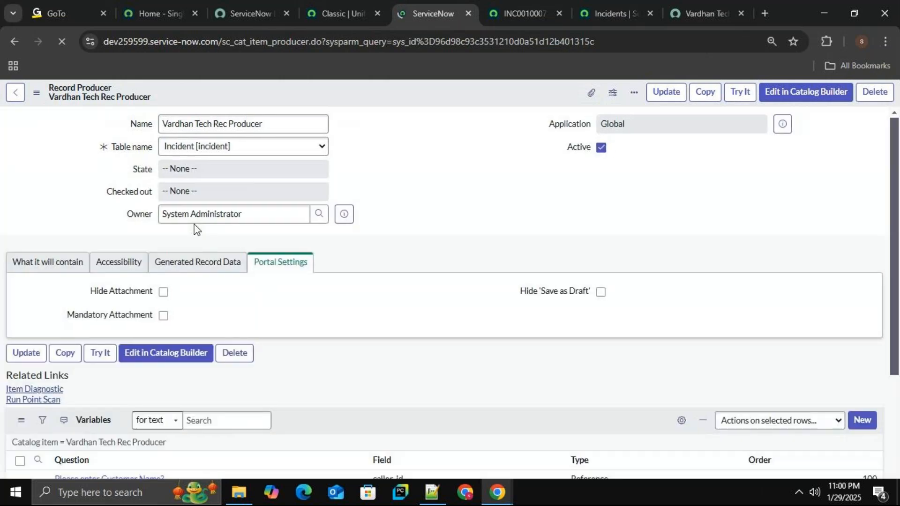
scroll(195, 227, down, 10)
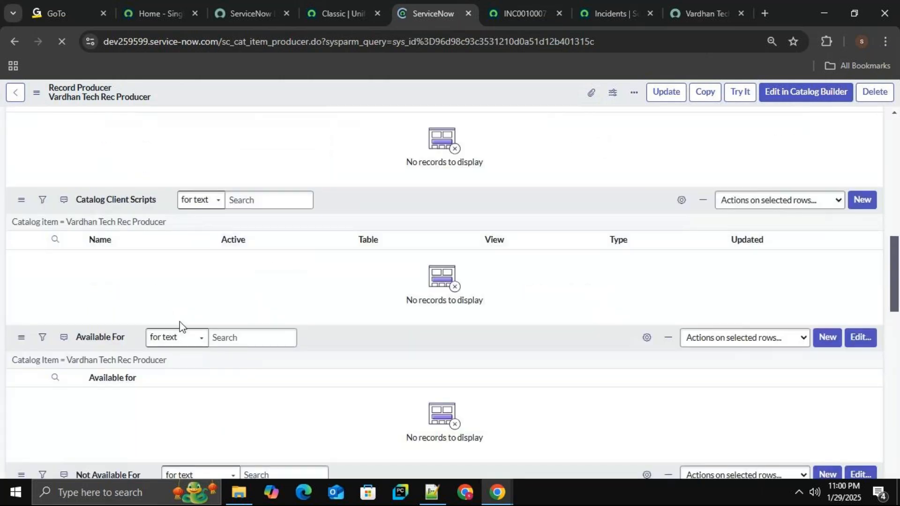
scroll(151, 363, down, 20)
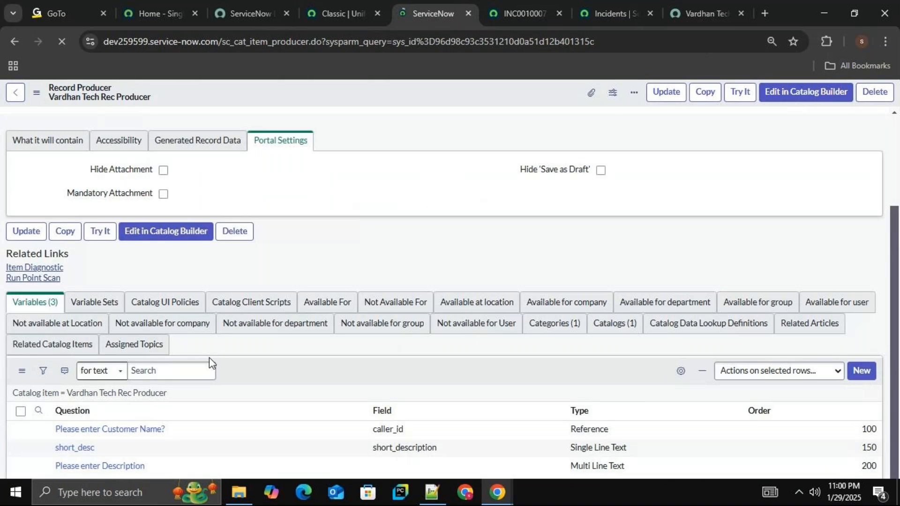
scroll(173, 390, down, 3)
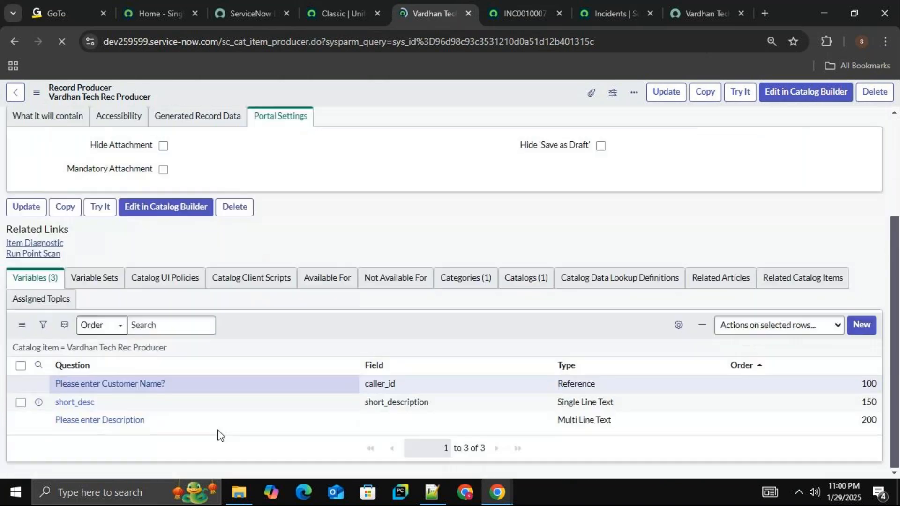
click(100, 422)
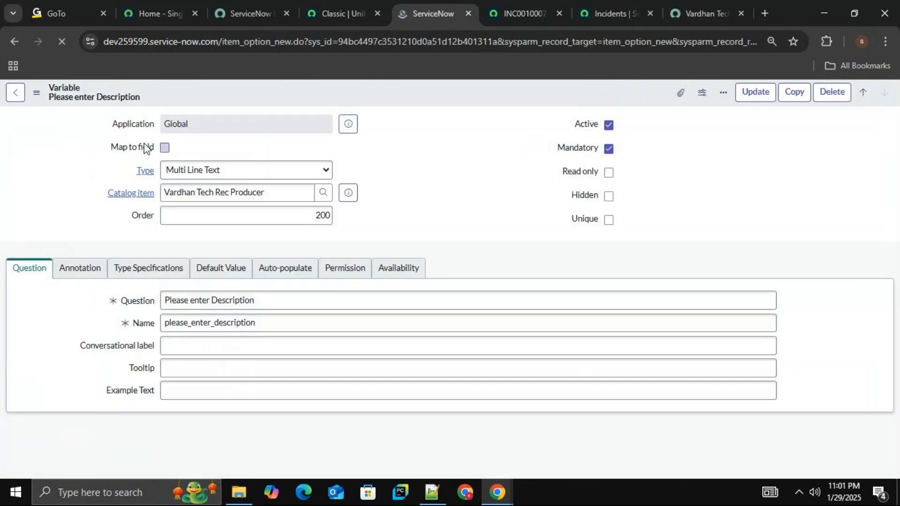
click(164, 148)
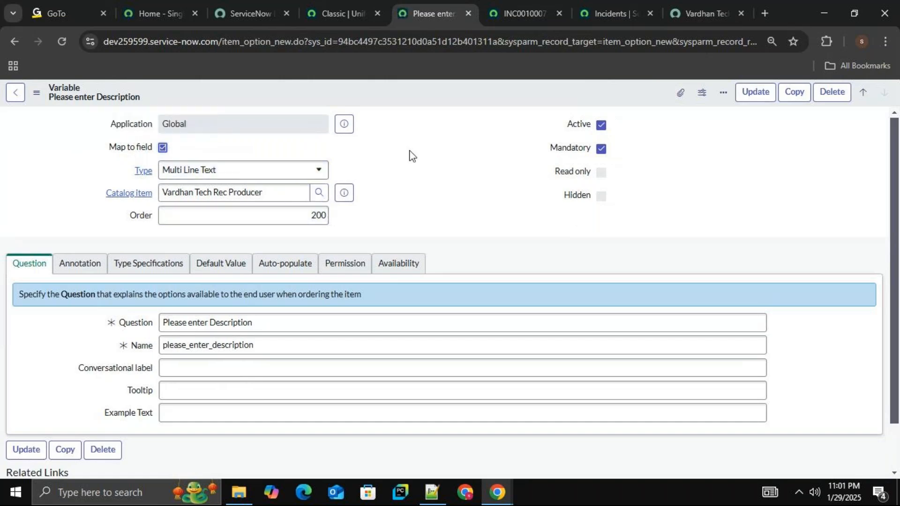
click(163, 148)
click(163, 147)
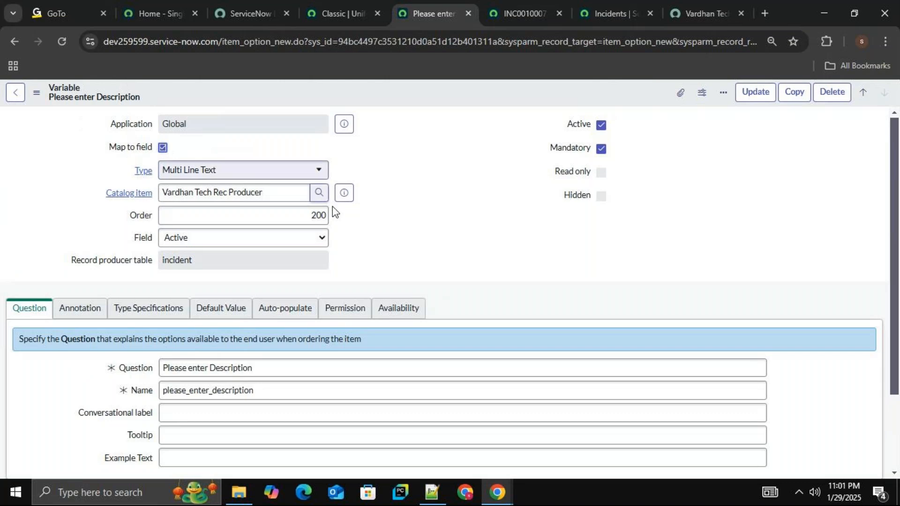
Map the "Please enter Description" variable to the incident's Description field and save the variable.
click(295, 244)
key(d)
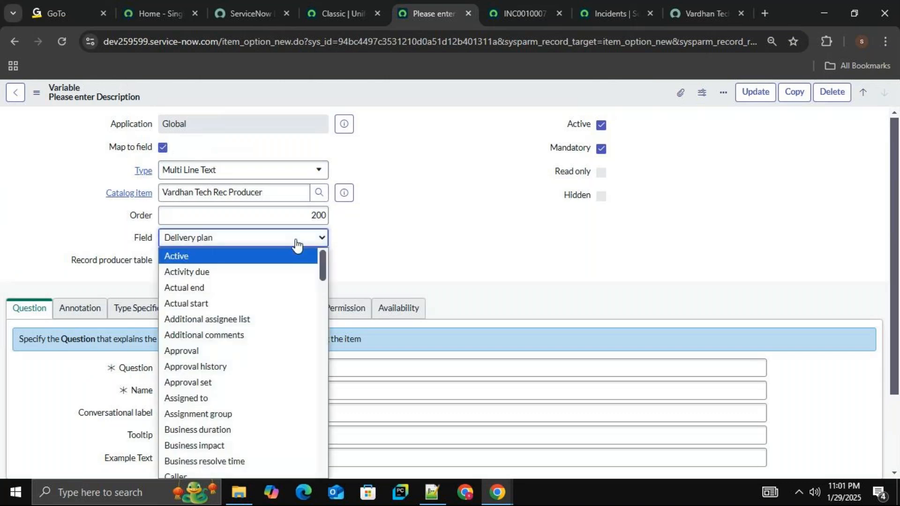
key(Down)
key(Down)
key(Down)
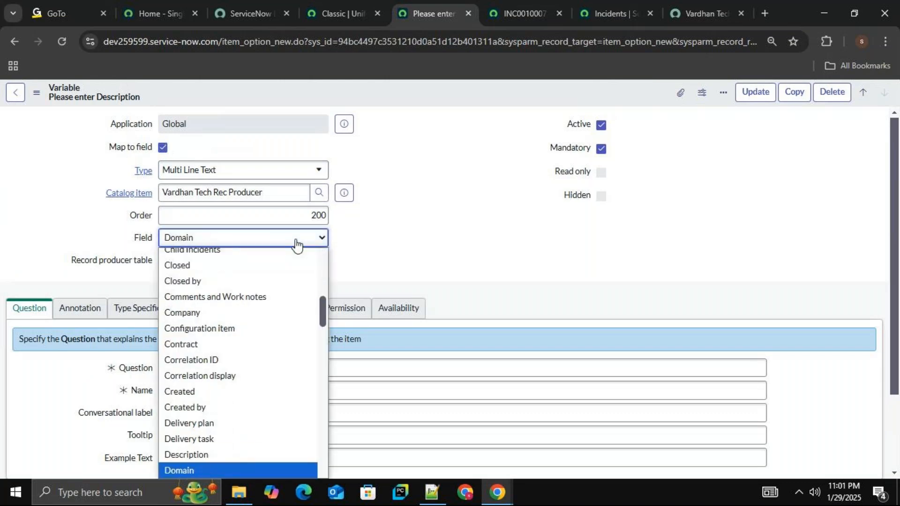
click(256, 457)
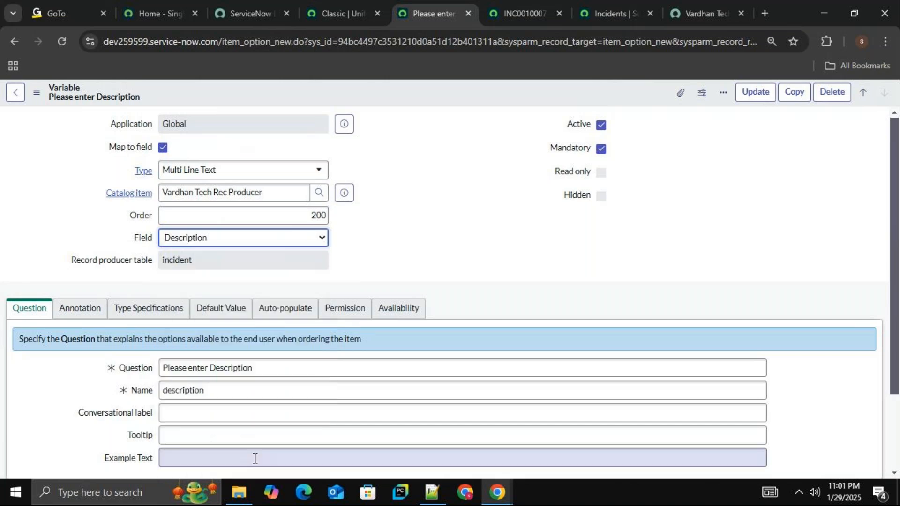
right_click(414, 94)
click(436, 99)
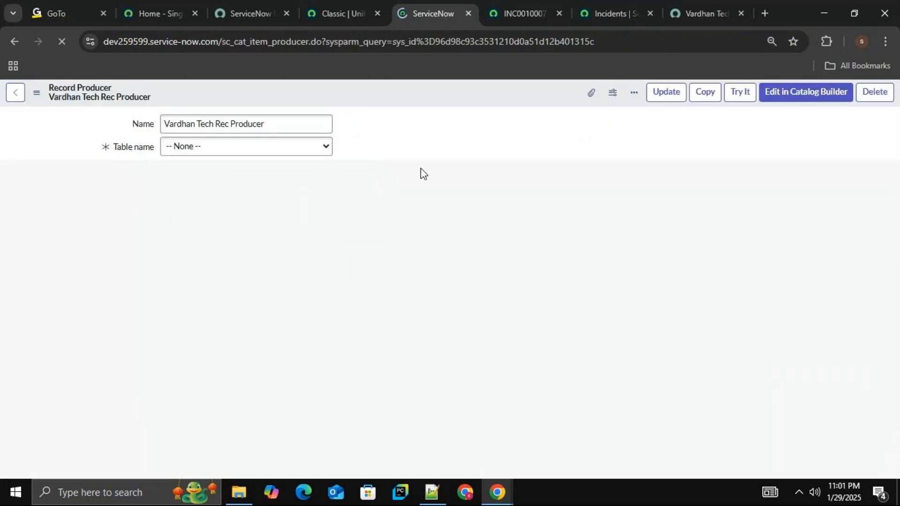
Preview the Vardhan Tech Rec Producer form, and open the self-service Service Catalog in a separate browser tab.
click(749, 97)
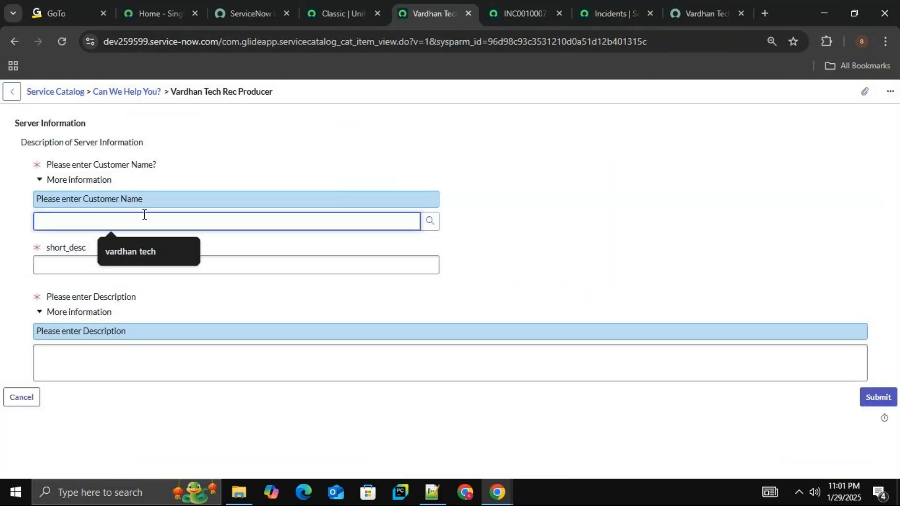
click(342, 19)
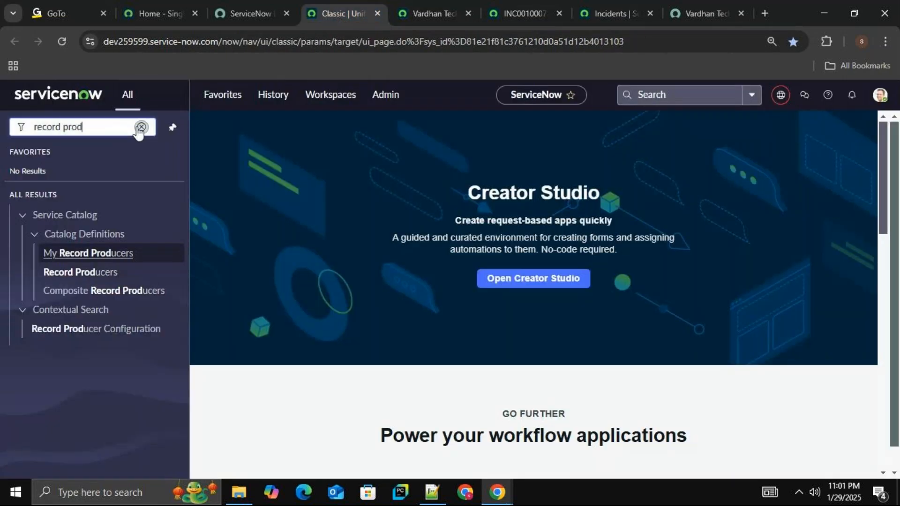
click(141, 127)
text(se)
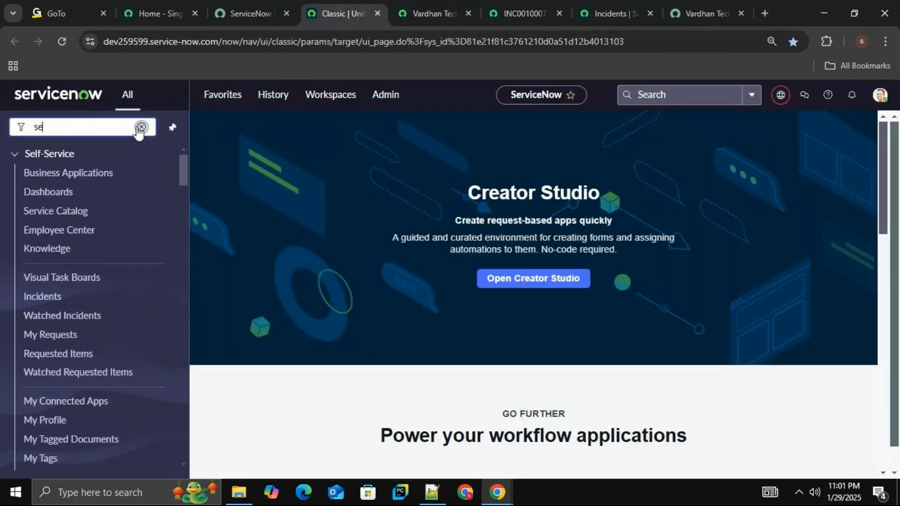
text(rvice cat)
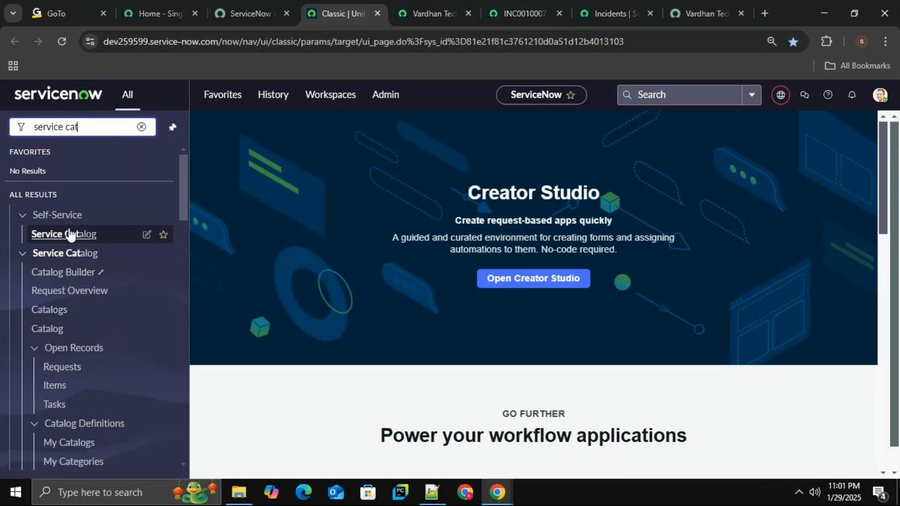
middle_click(70, 234)
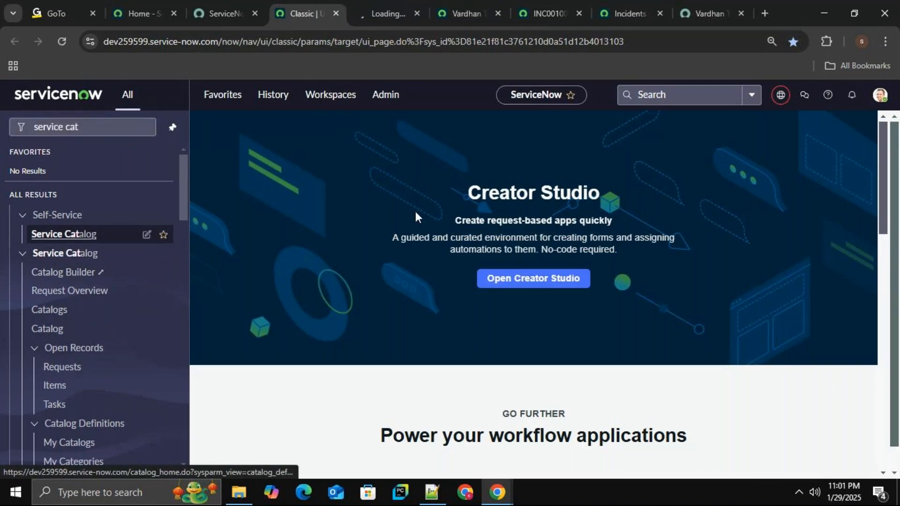
click(462, 2)
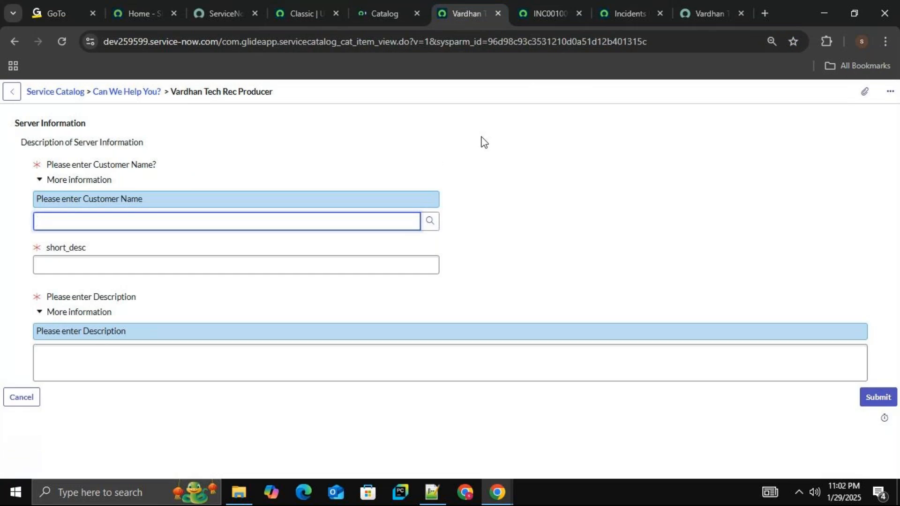
click(387, 8)
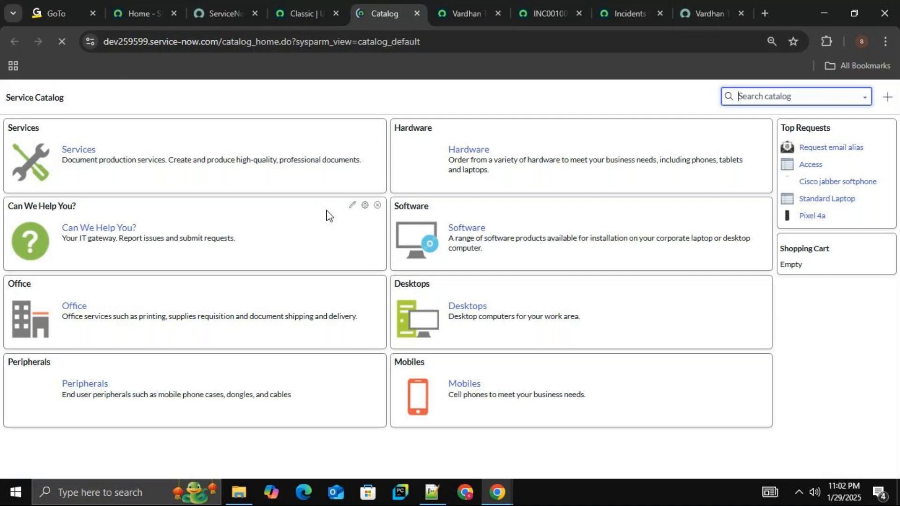
Open Vardhan Tech Rec Producer from the catalog's "Can We Help You?" category in a new browser tab.
click(116, 233)
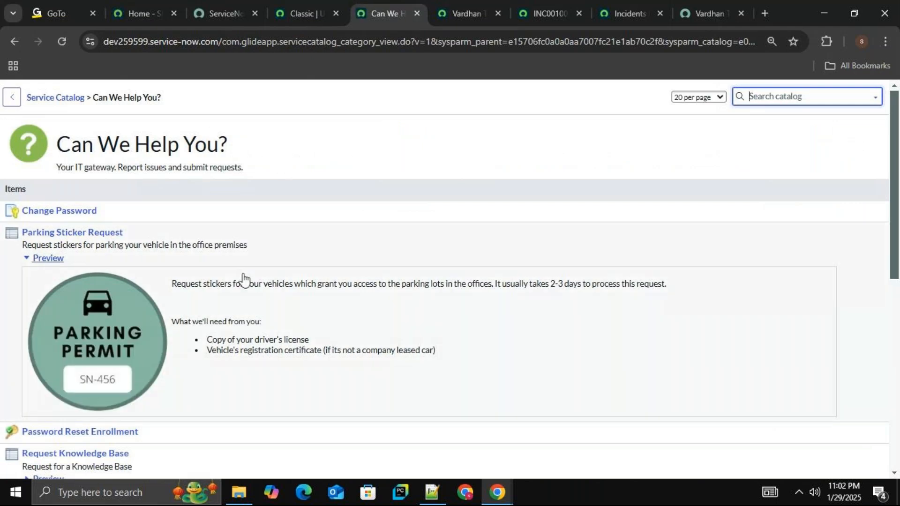
drag(898, 167, 894, 262)
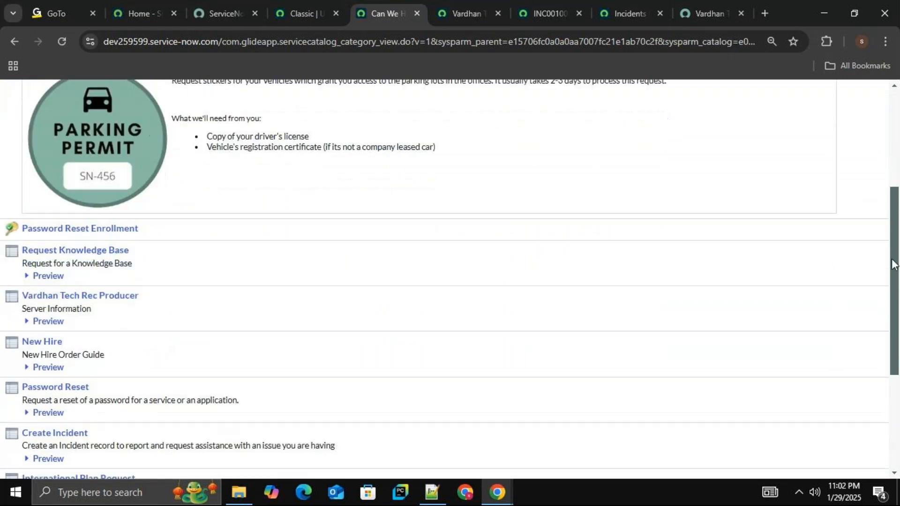
middle_click(130, 300)
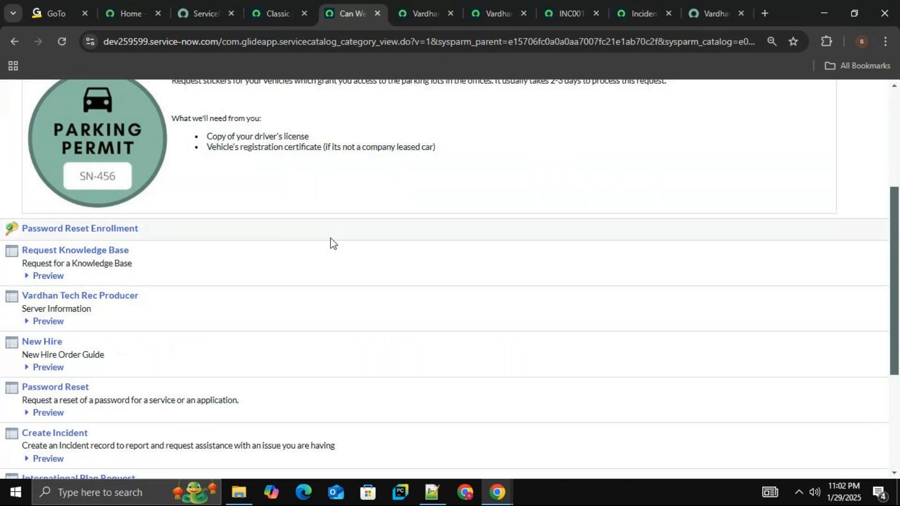
click(427, 13)
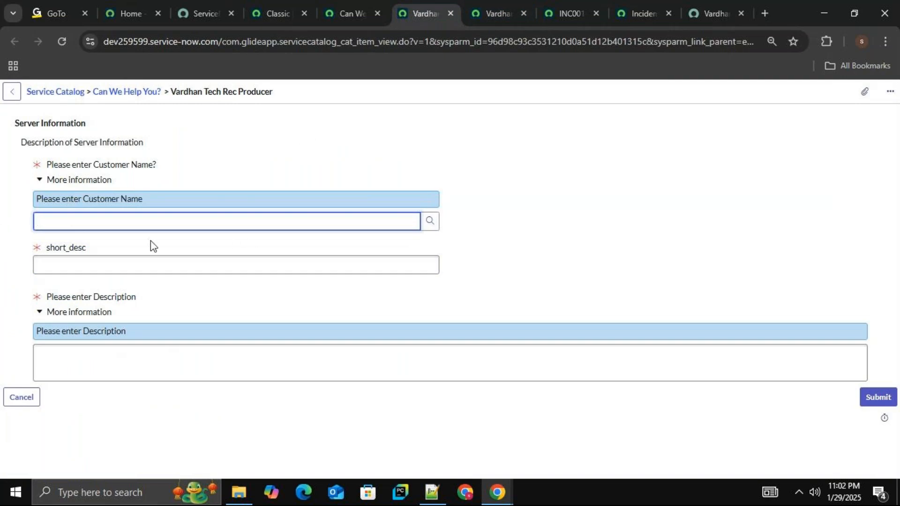
Fill in the "Please enter Customer Name?" question by choosing the second user in the Users lookup list.
click(428, 229)
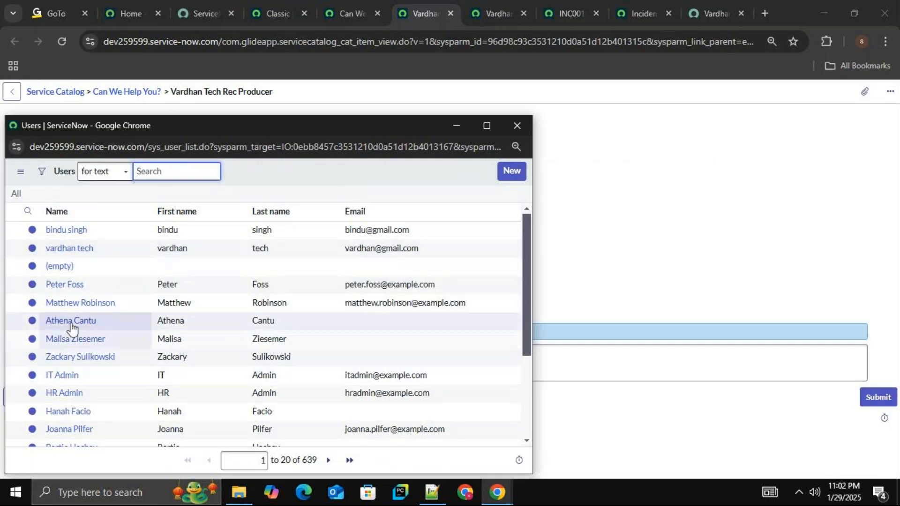
click(72, 250)
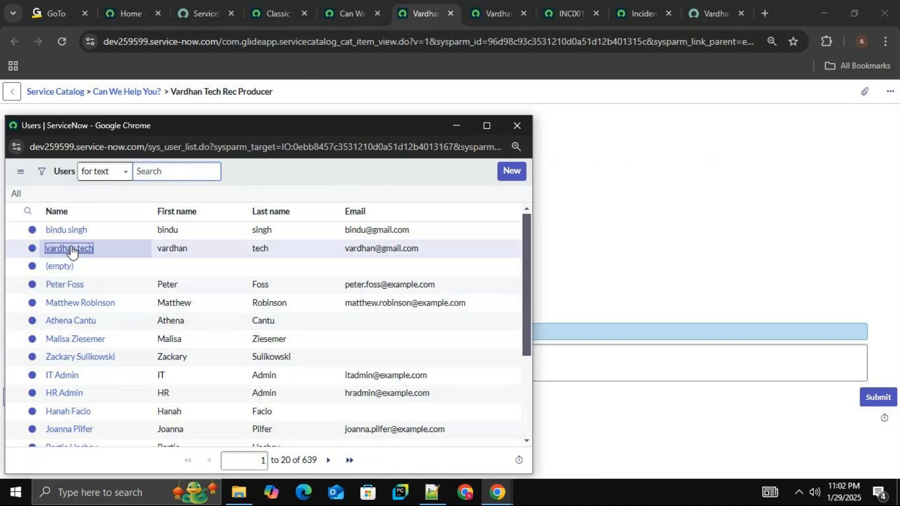
Fill in short_desc with "server issue" and the description with "Server very slow and also VPN".
click(131, 266)
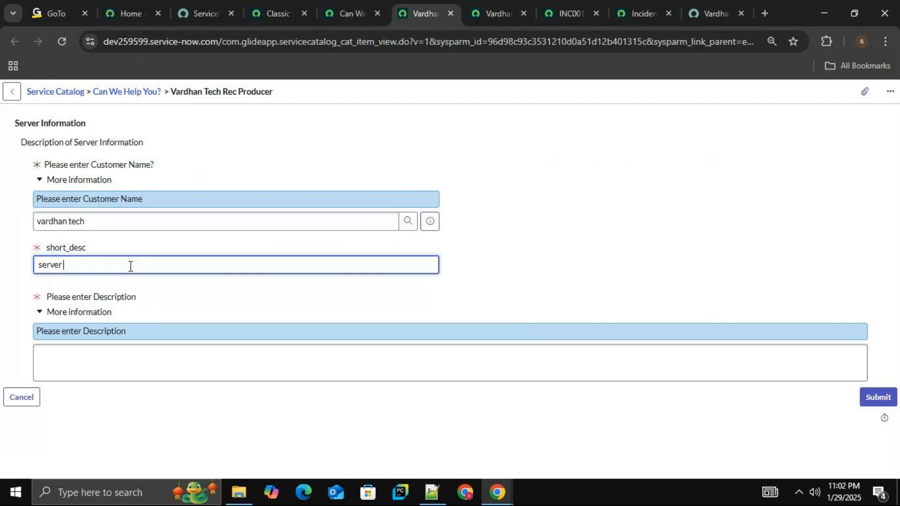
text(sue)
click(134, 364)
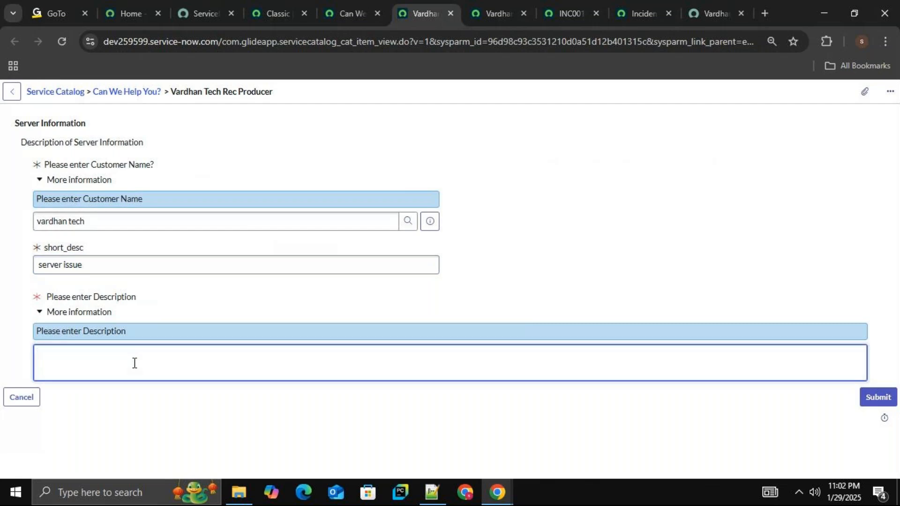
text(Server very sloew an)
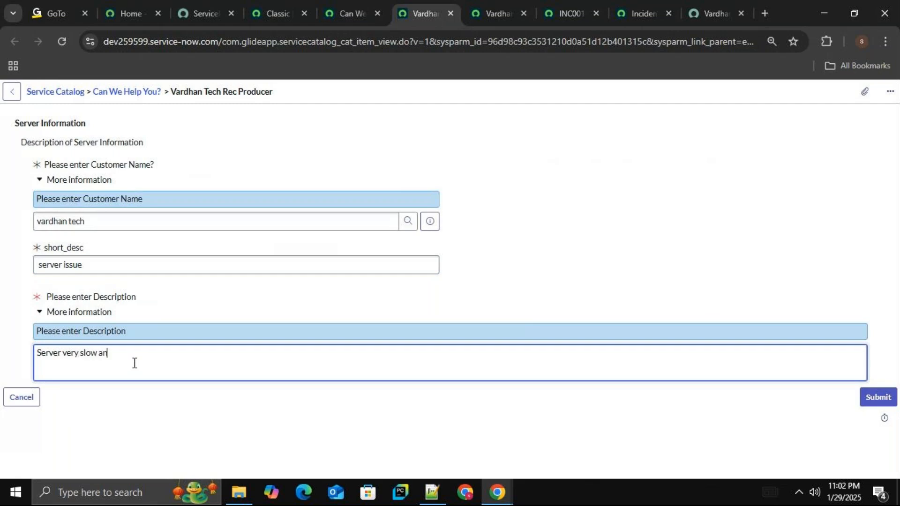
text(d also VPN)
Open the incident table's full list in a new browser tab using the navigator filter "incident.LIST".
click(567, 15)
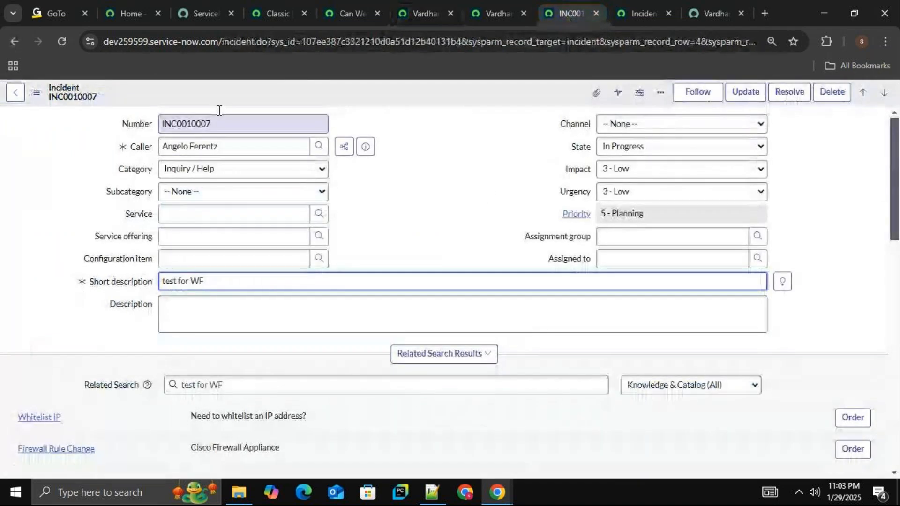
click(283, 13)
key(BackSpace)
key(BackSpace)
key(BackSpace)
key(BackSpace)
key(BackSpace)
key(BackSpace)
key(BackSpace)
key(BackSpace)
key(BackSpace)
key(BackSpace)
key(BackSpace)
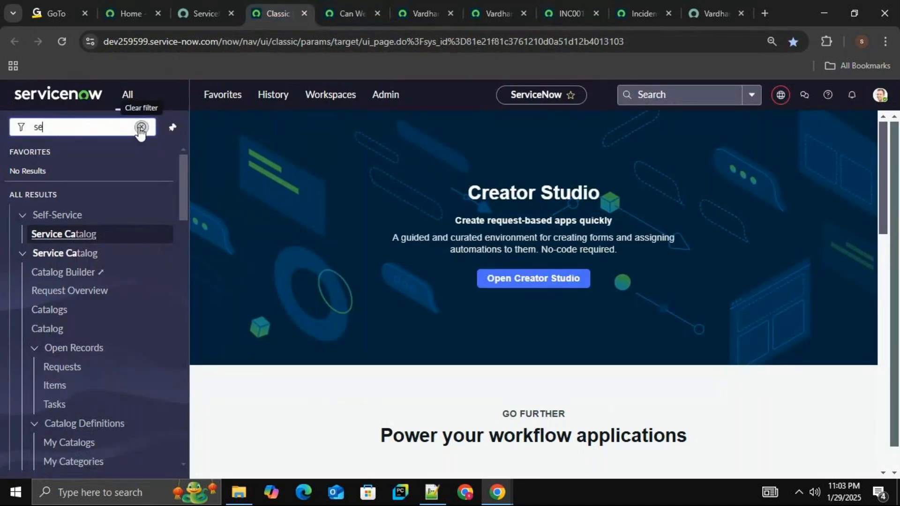
text(incid)
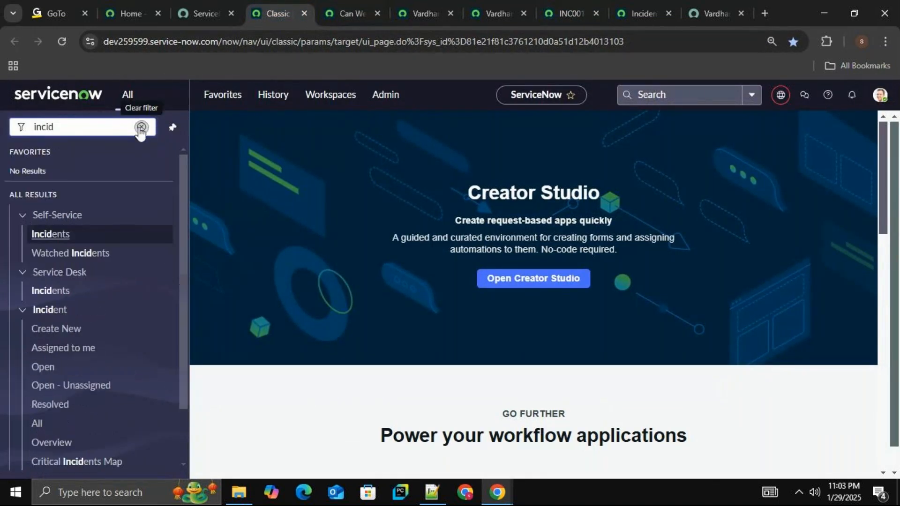
text(ent)
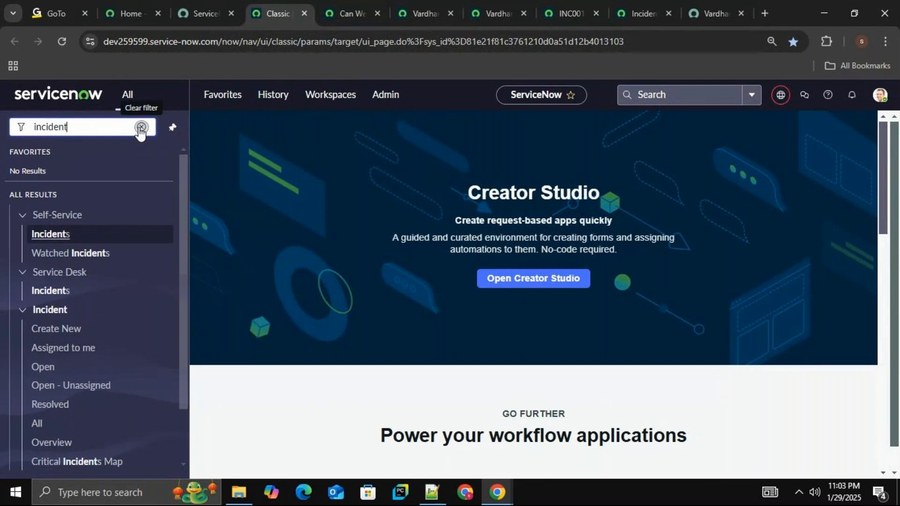
text(.LIST)
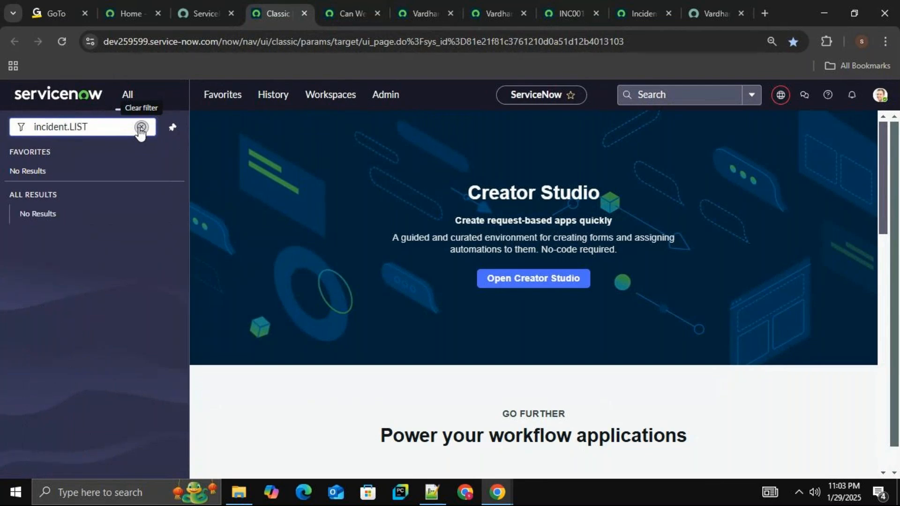
key(Return)
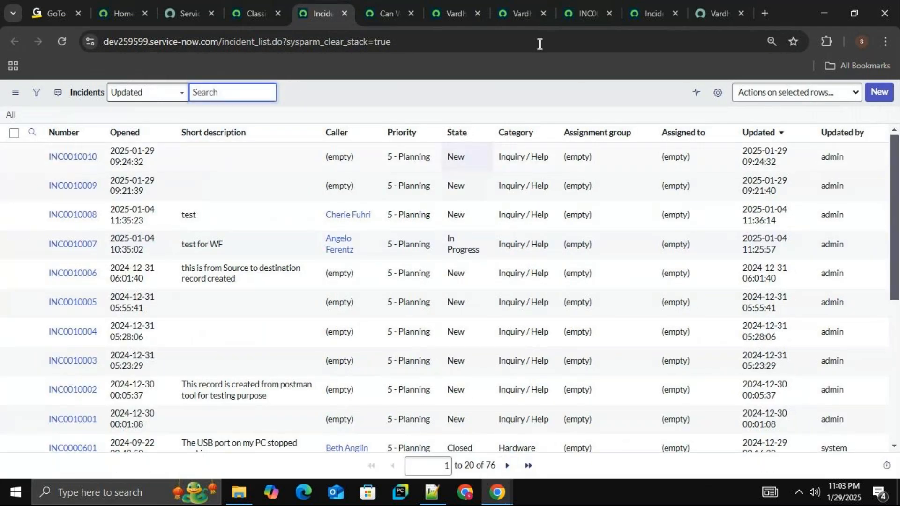
Close the duplicate tab holding the blank Vardhan Tech Rec Producer form, and return to the filled-in form.
click(522, 13)
click(453, 13)
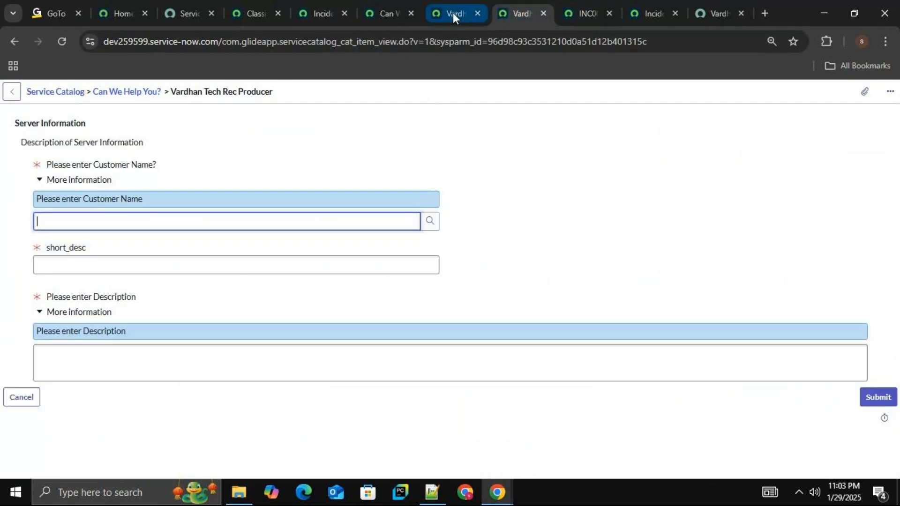
click(522, 13)
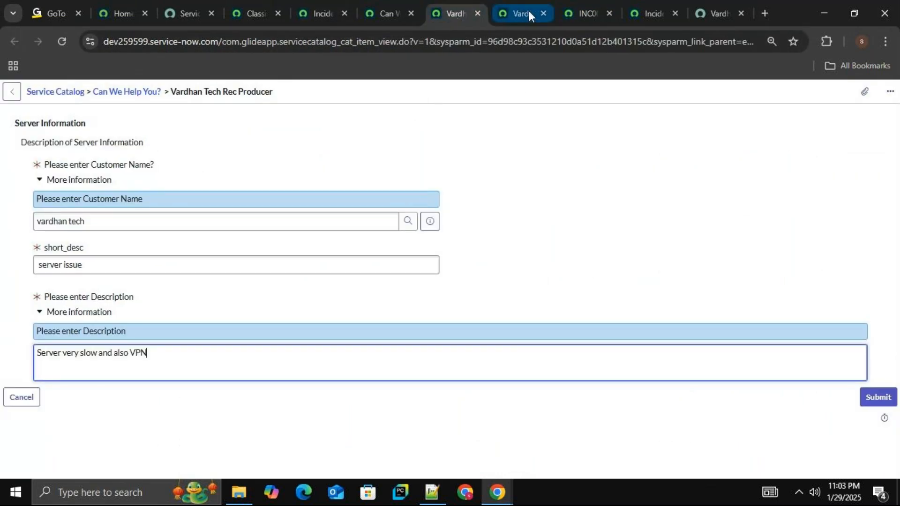
click(544, 13)
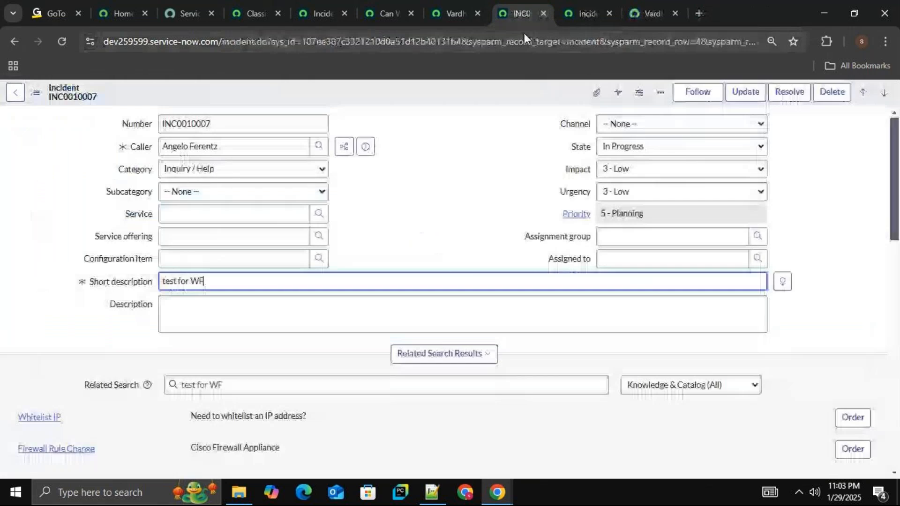
click(466, 12)
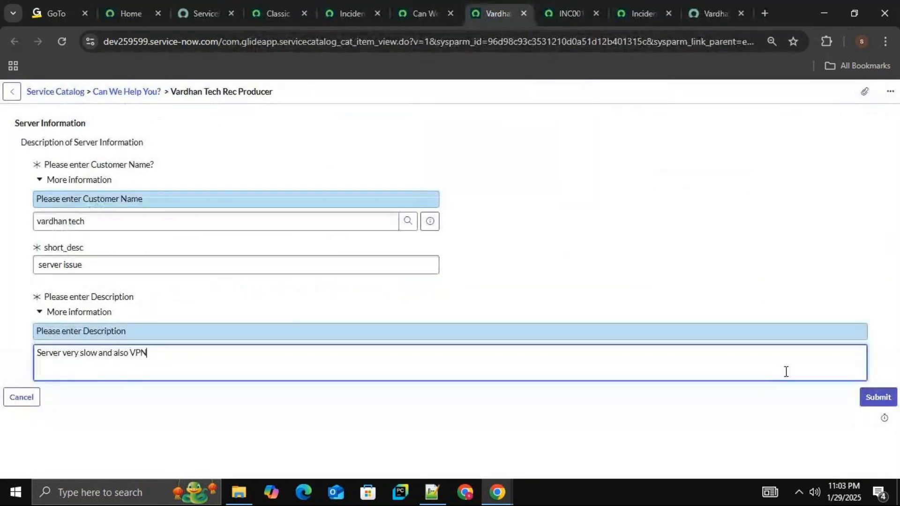
Check the incident list, submit the filled-in Vardhan Tech Rec Producer form, and dismiss the error message on the created incident.
click(356, 8)
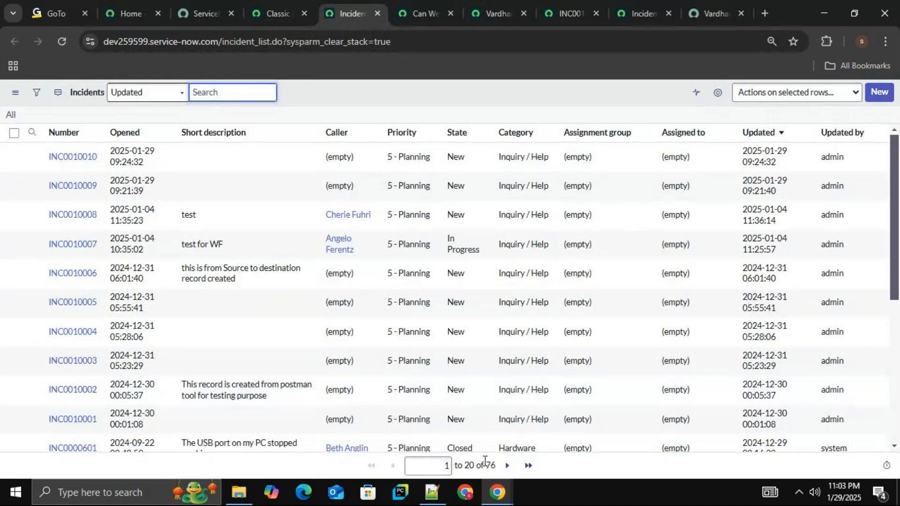
click(430, 11)
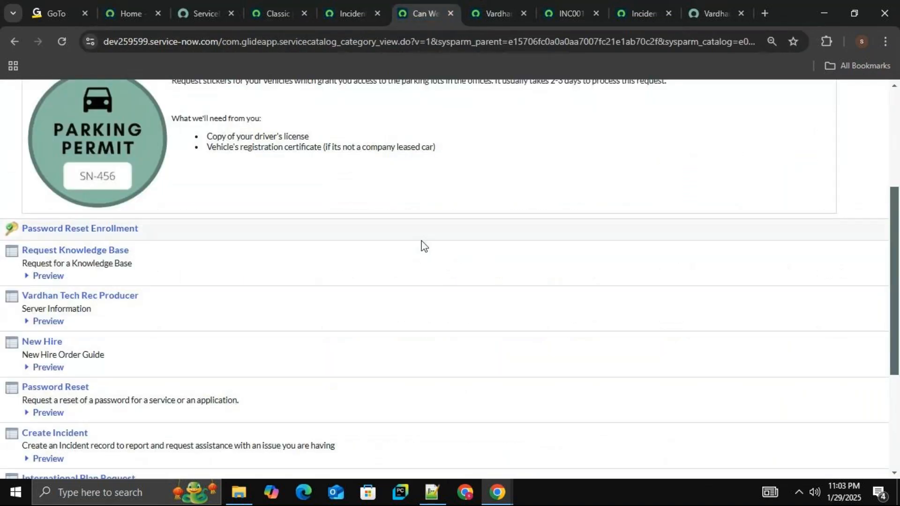
click(502, 16)
click(873, 397)
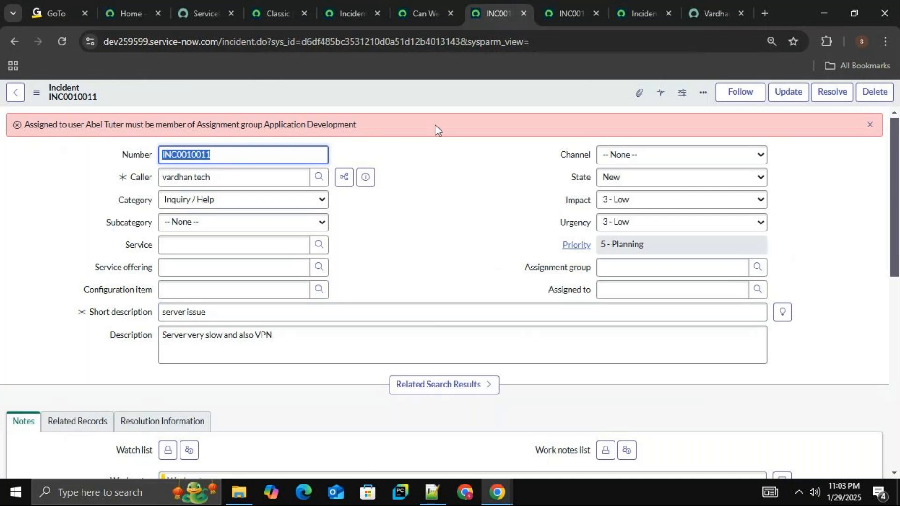
click(871, 126)
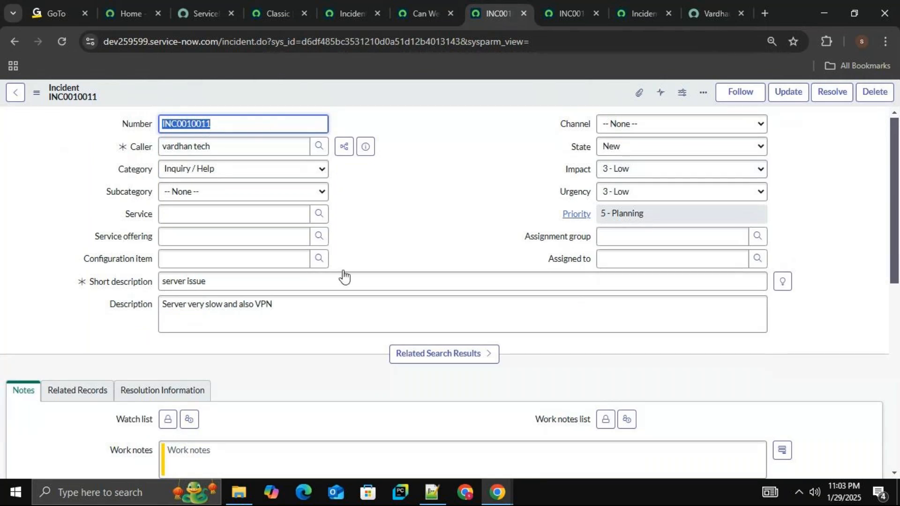
Compare the Vardhan Tech Rec Producer entry in the "Can We Help You?" catalog category with the created incident record.
click(428, 13)
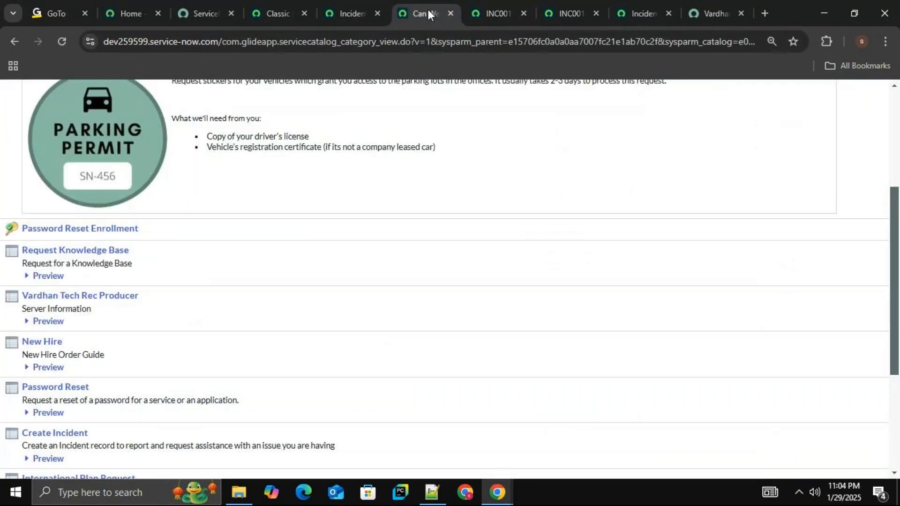
click(499, 11)
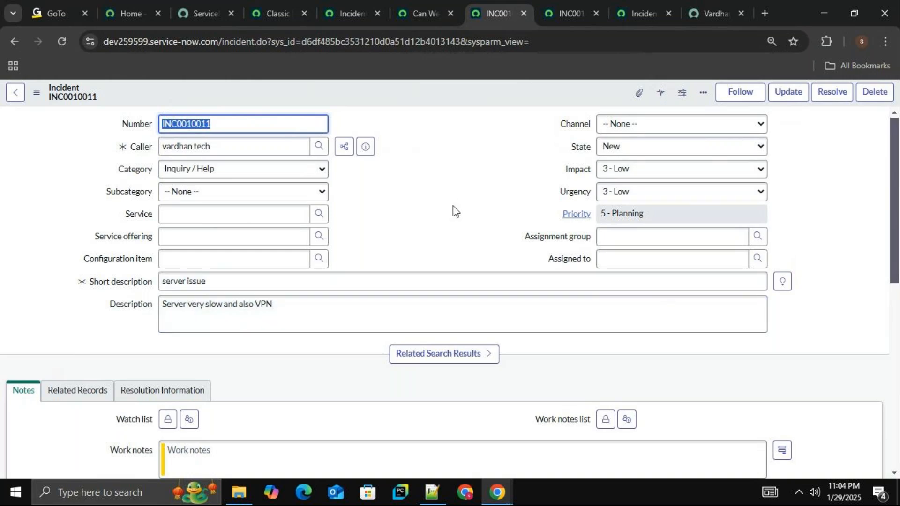
click(426, 8)
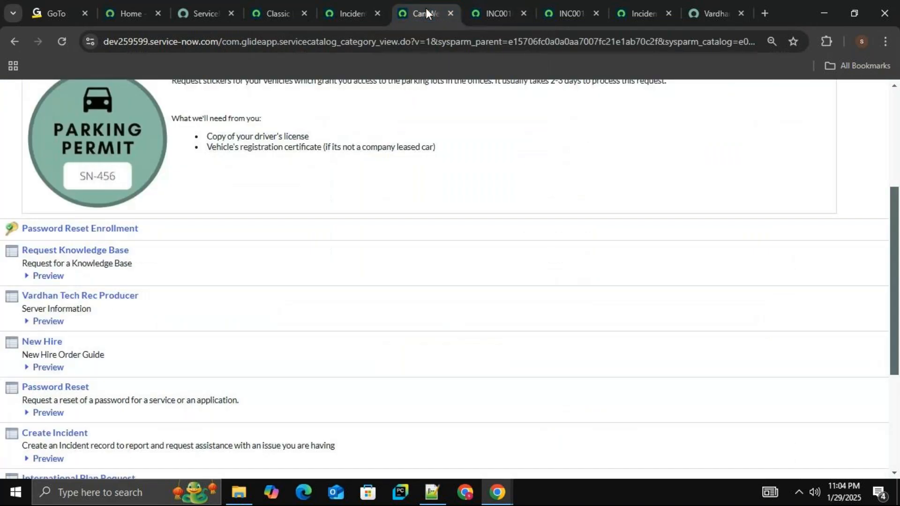
click(486, 7)
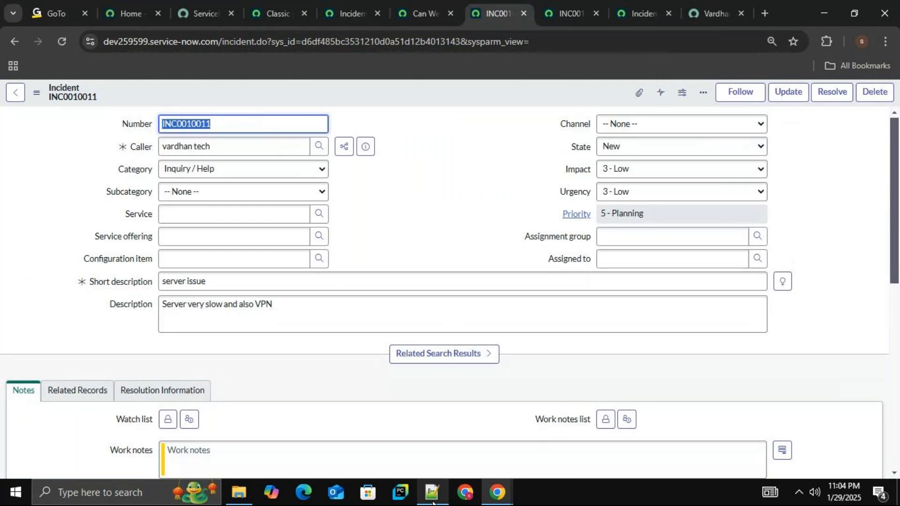
Switch to Notepad++, highlight "incident records" in the record producer definition, and return to the created incident in Chrome.
key(alt+Tab)
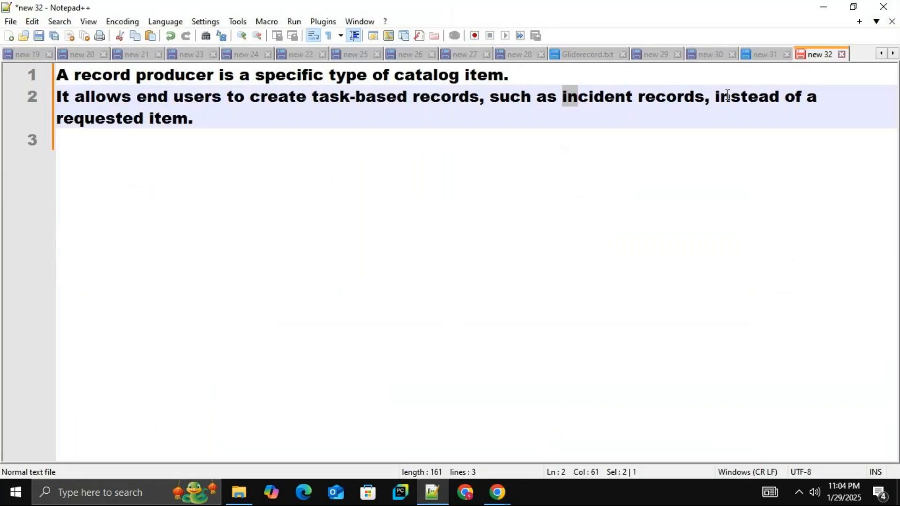
drag(710, 101, 573, 109)
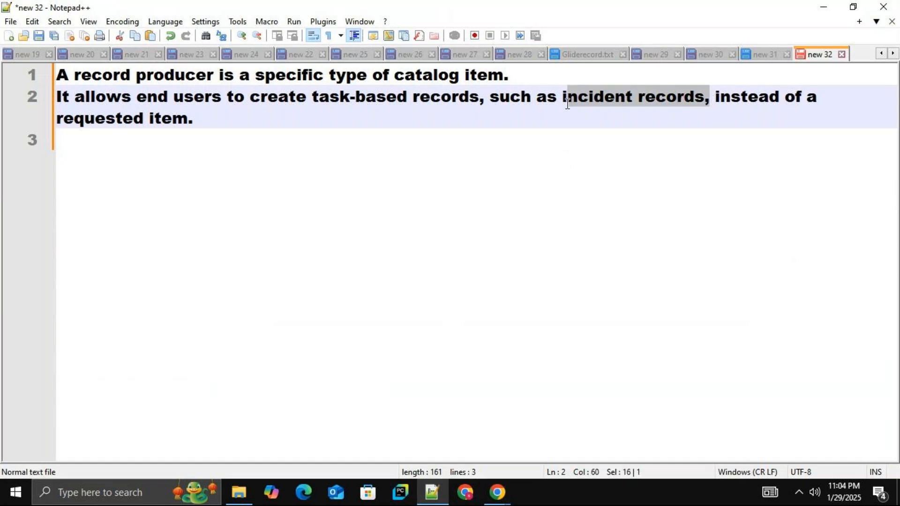
mouse_move(497, 493)
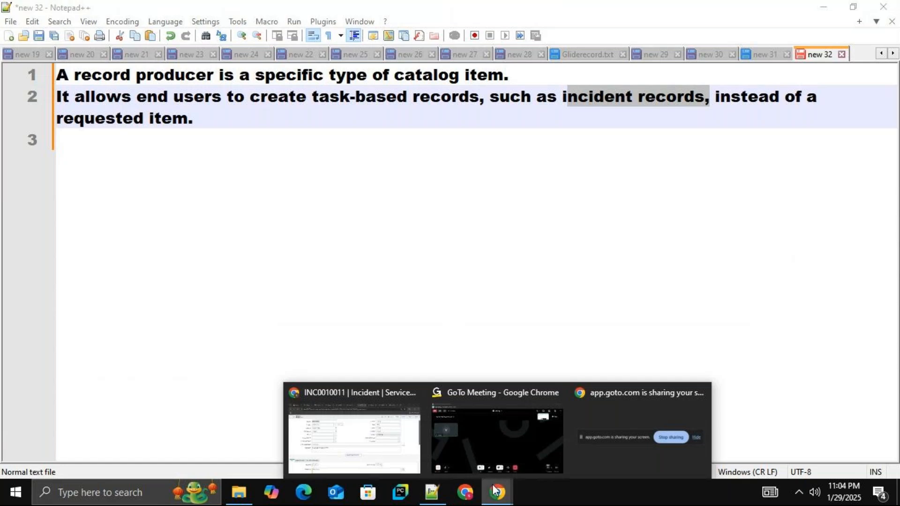
click(381, 446)
mouse_move(896, 162)
mouse_down()
mouse_move(898, 282)
mouse_move(898, 155)
mouse_up()
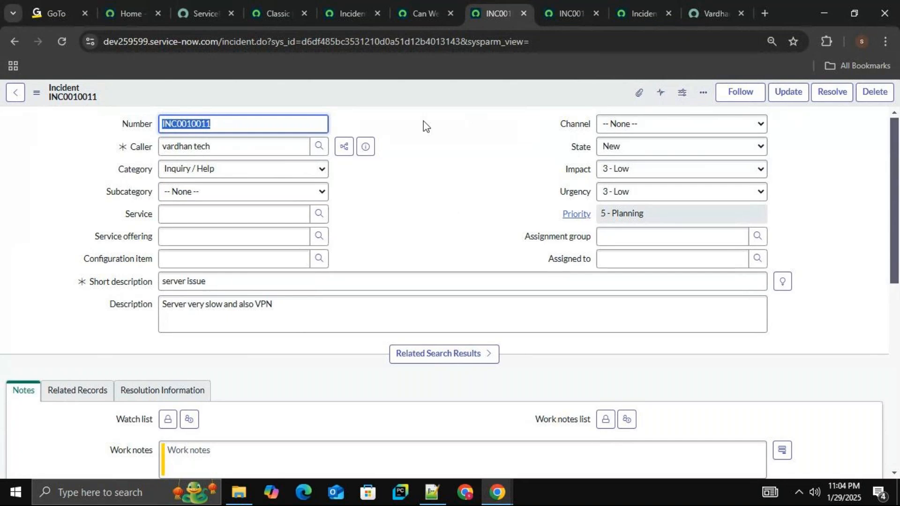
Look over the catalog, created incident and incident list tabs, and reload the Service Portal page for Vardhan Tech Rec Producer.
click(429, 14)
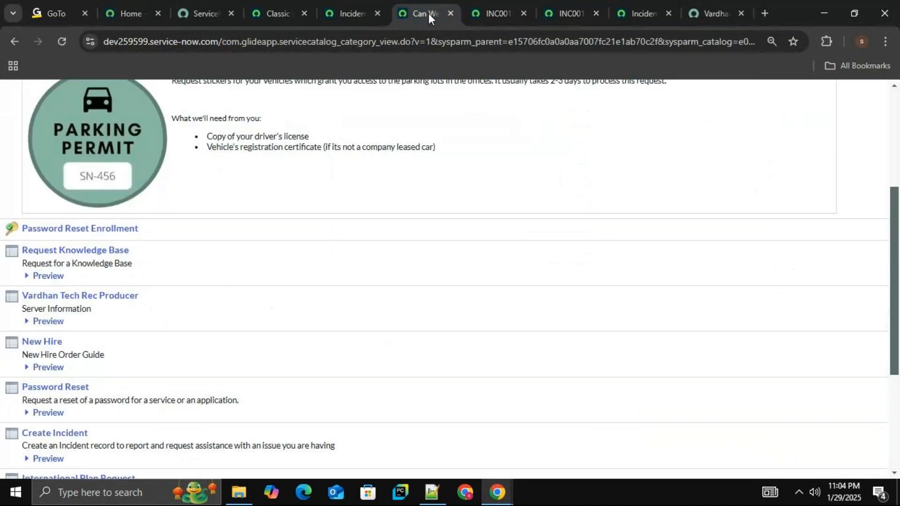
click(500, 7)
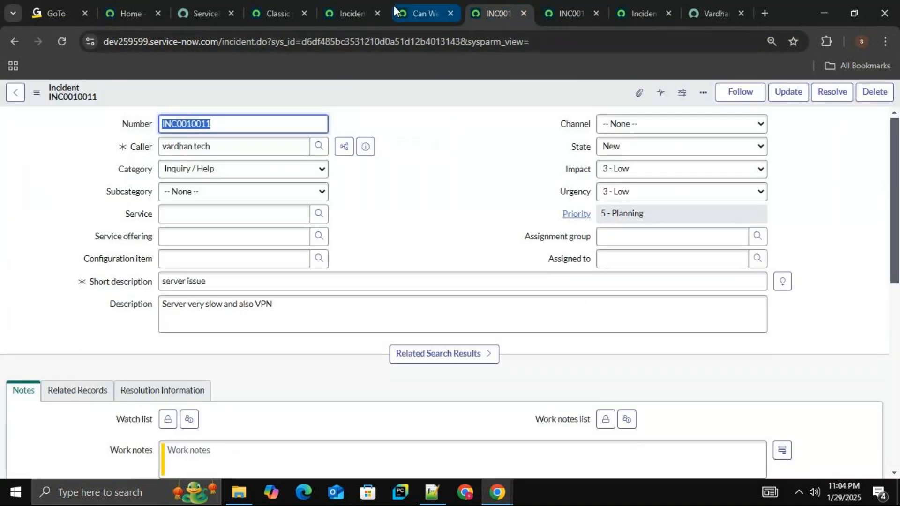
click(354, 6)
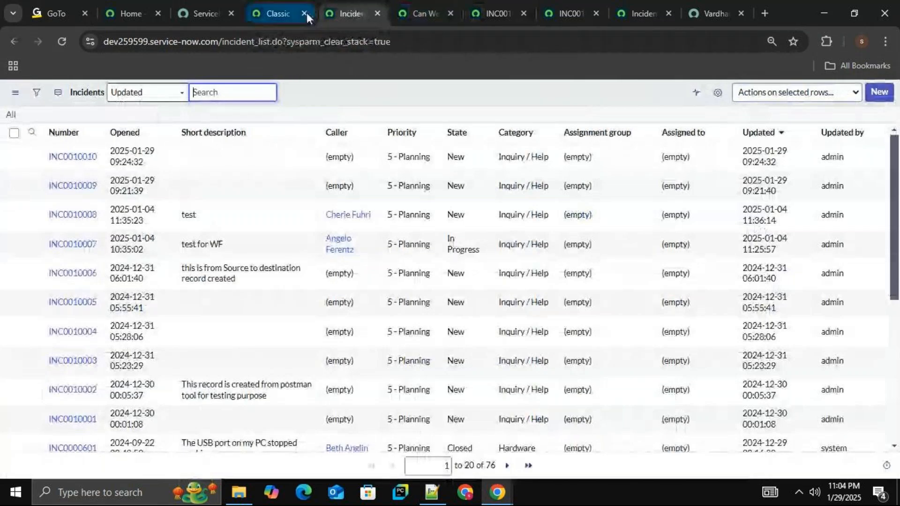
click(700, 11)
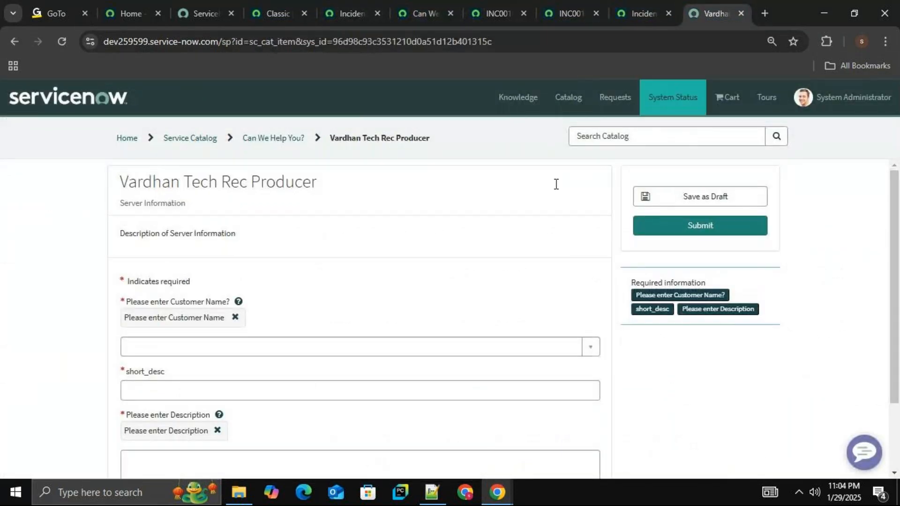
click(64, 40)
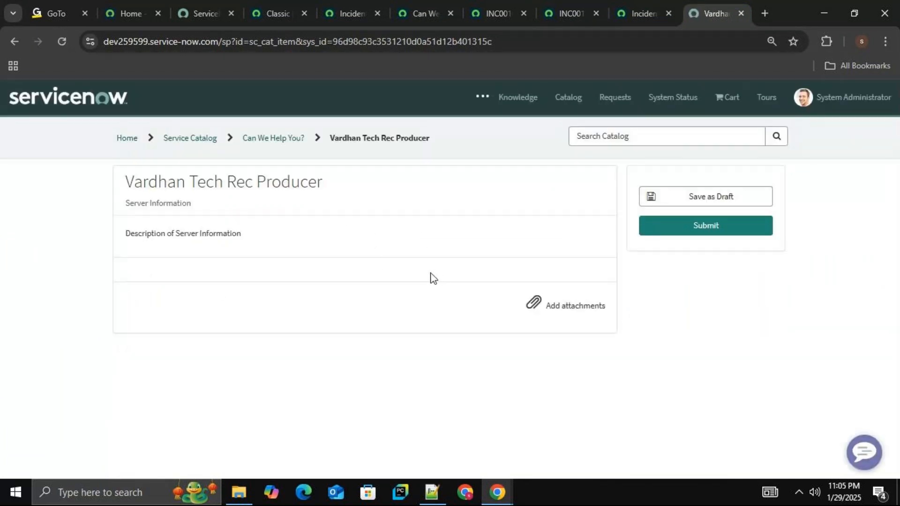
Close the browser tabs of the newly created incident and the older "test for WF" incident.
click(500, 15)
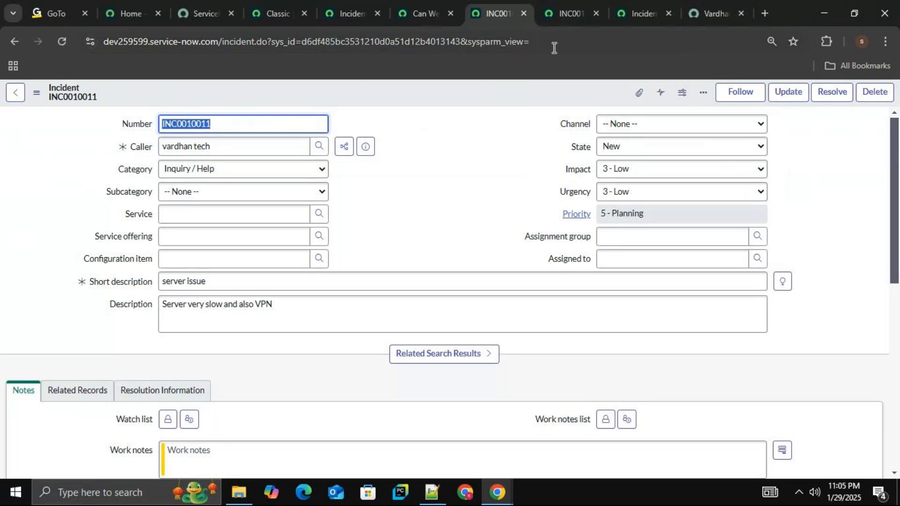
click(523, 14)
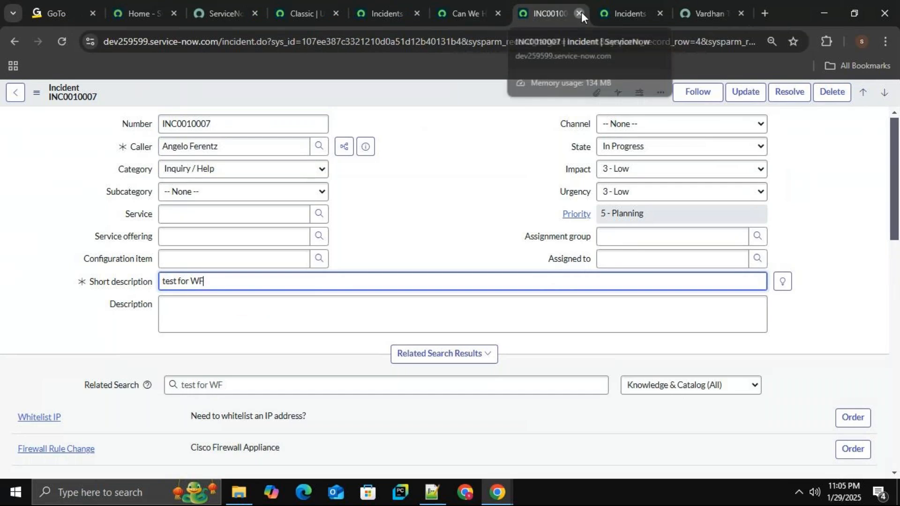
click(581, 12)
Reload the incident list to check for the submitted record, and return to the Vardhan Tech Rec Producer portal form.
click(431, 10)
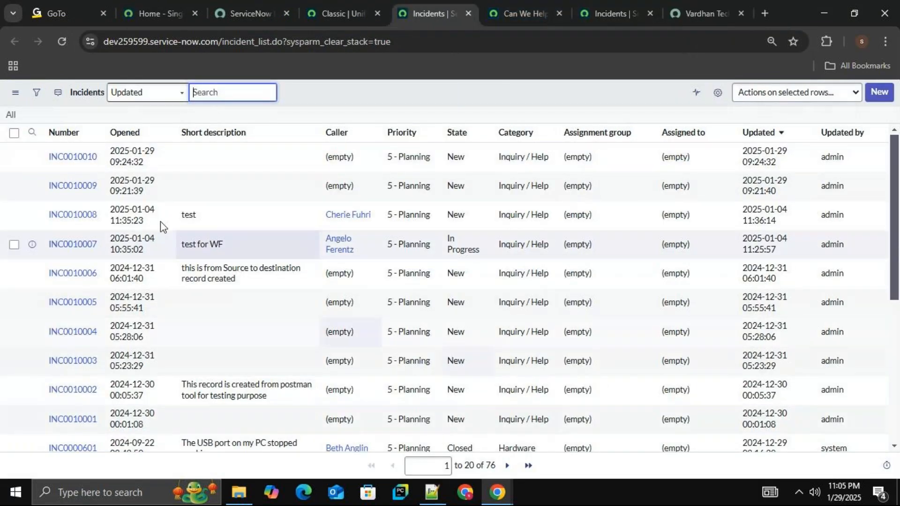
click(63, 47)
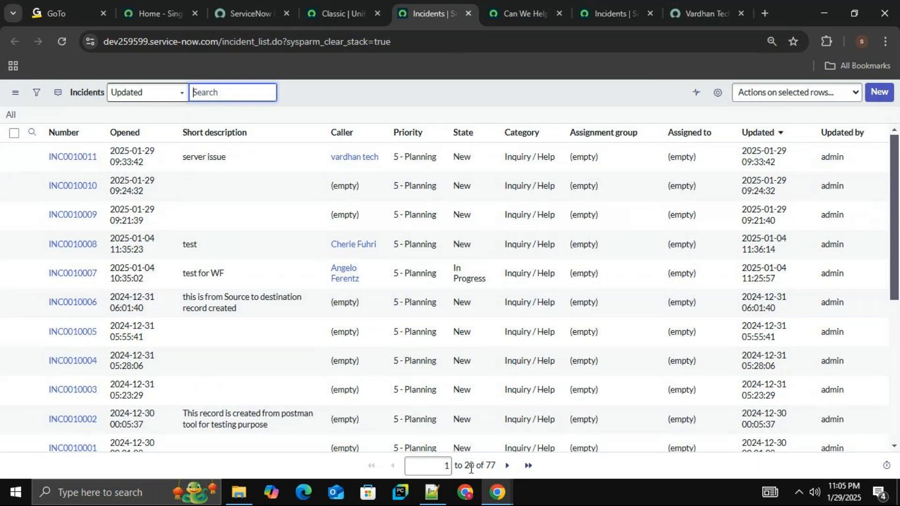
click(708, 12)
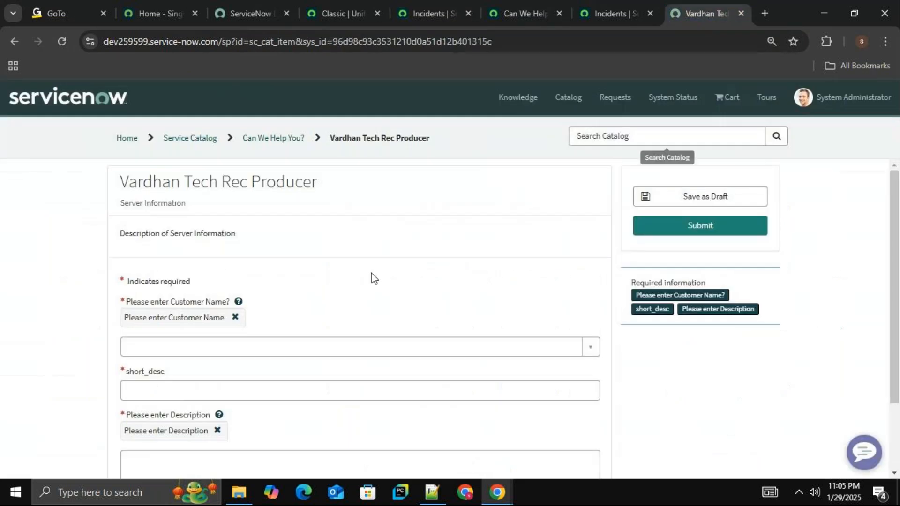
Select a customer name in the Vardhan Tech Rec Producer portal form and enter "VPN issue" as the short_desc.
click(314, 346)
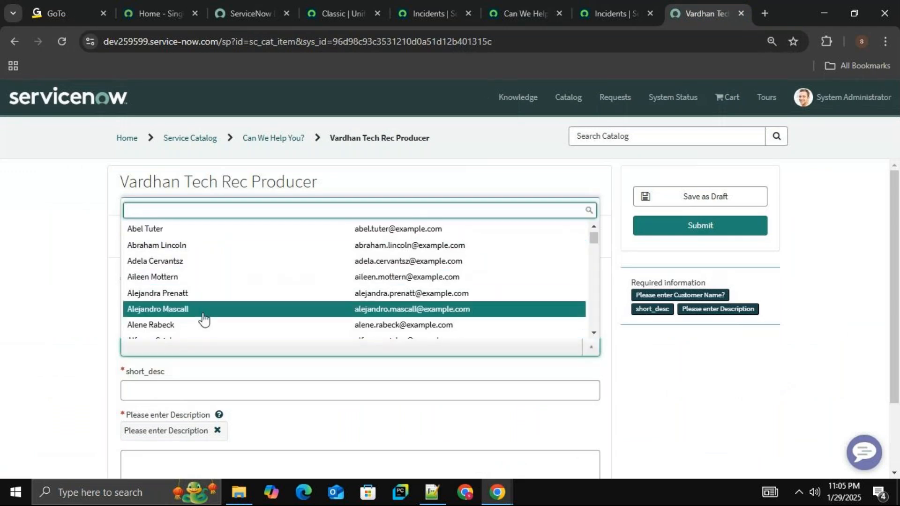
scroll(183, 281, down, 10)
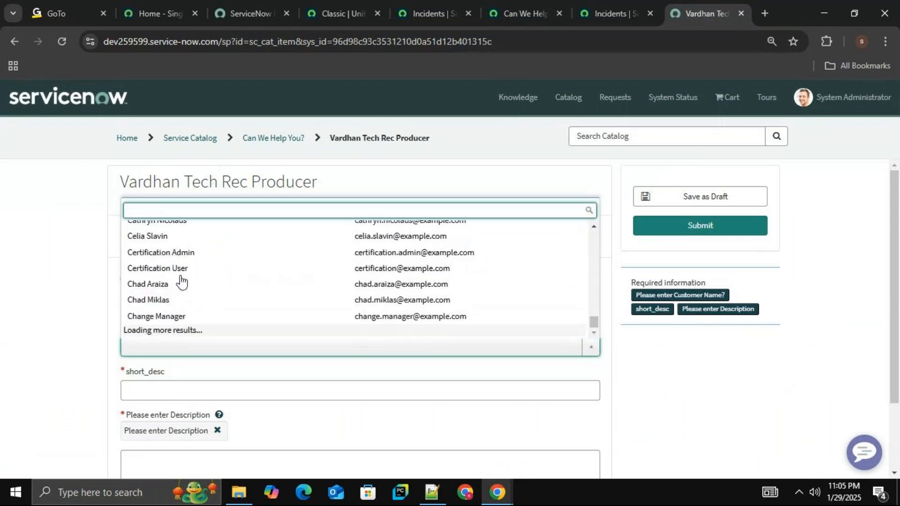
click(154, 283)
click(216, 387)
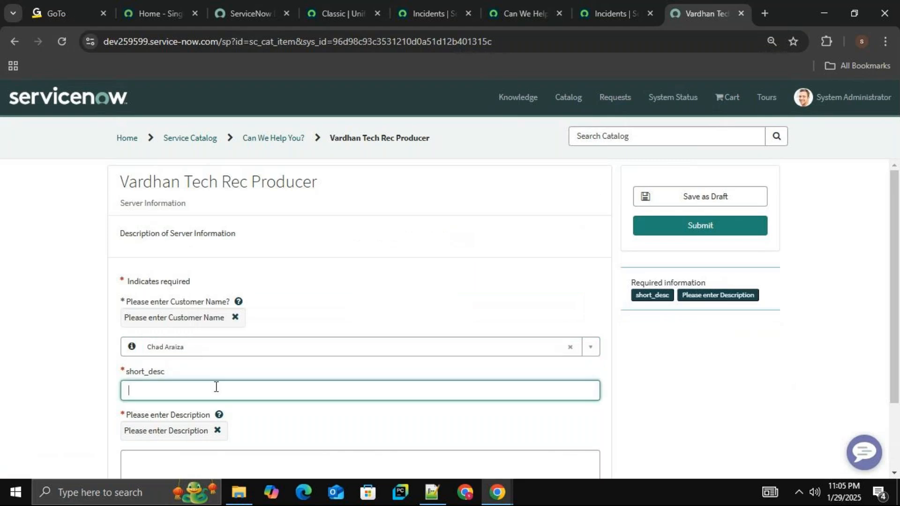
text(VPN)
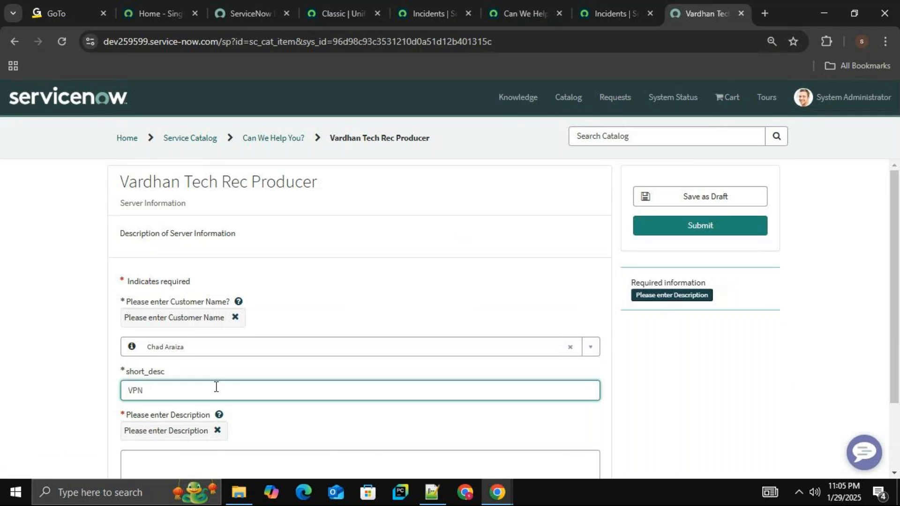
text(issue)
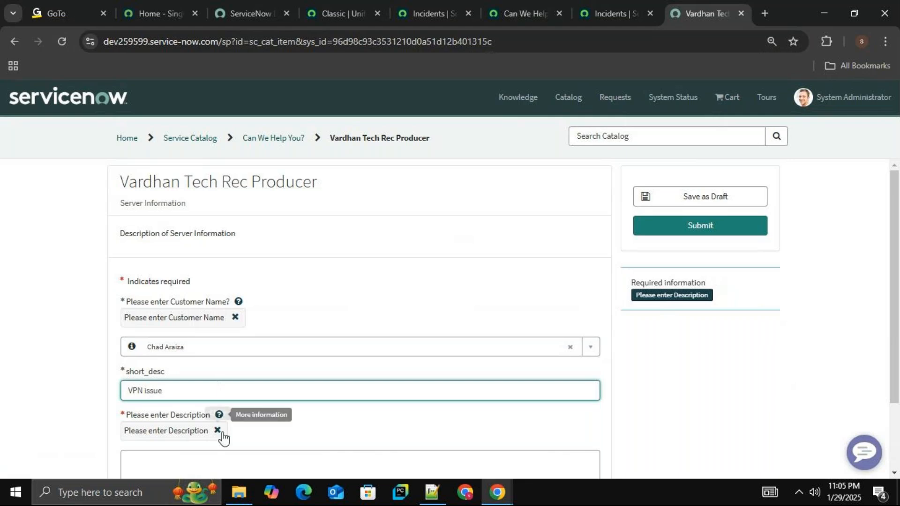
Fill in the description "IP server and VPN is slow" and submit the record producer form.
click(211, 460)
scroll(898, 257, down, 2)
click(449, 372)
text(I)
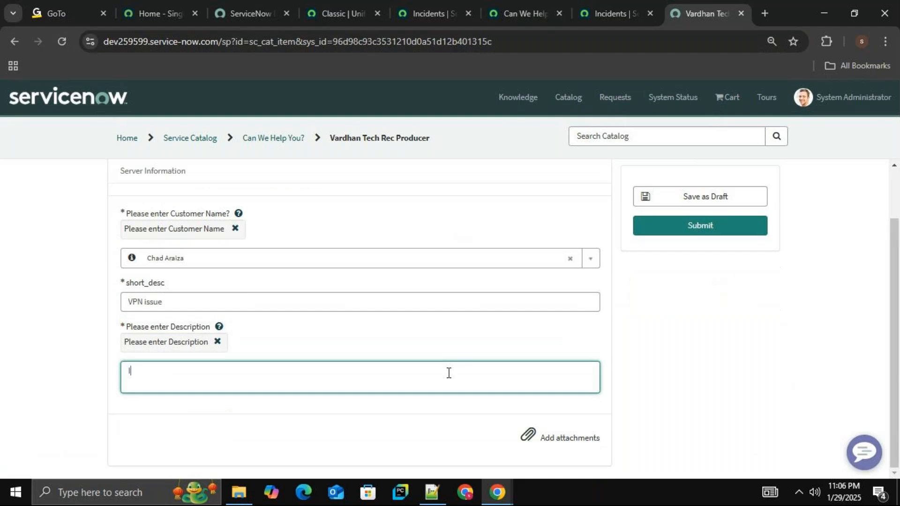
text(P server and VPN is slow)
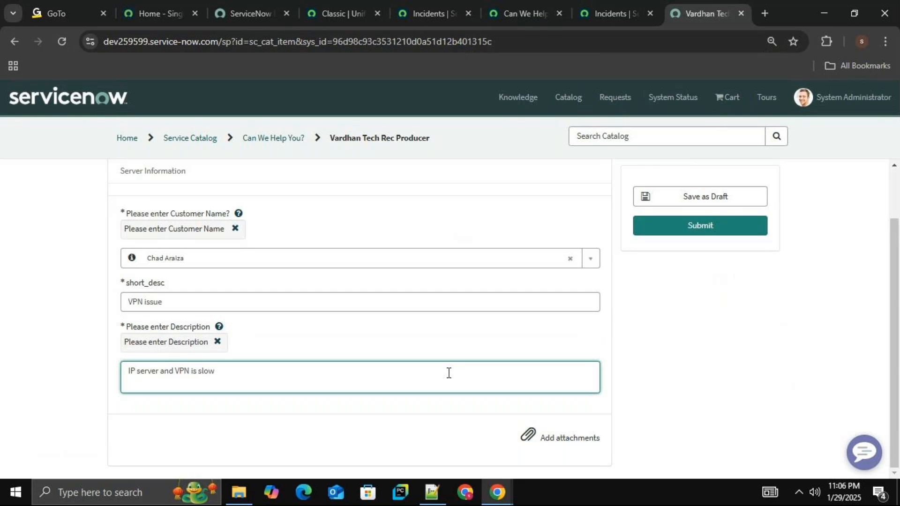
click(674, 234)
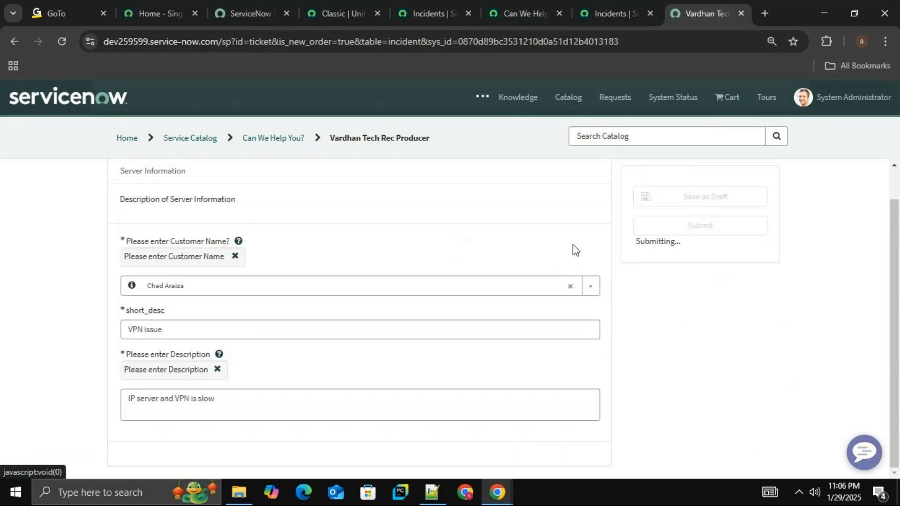
click(797, 94)
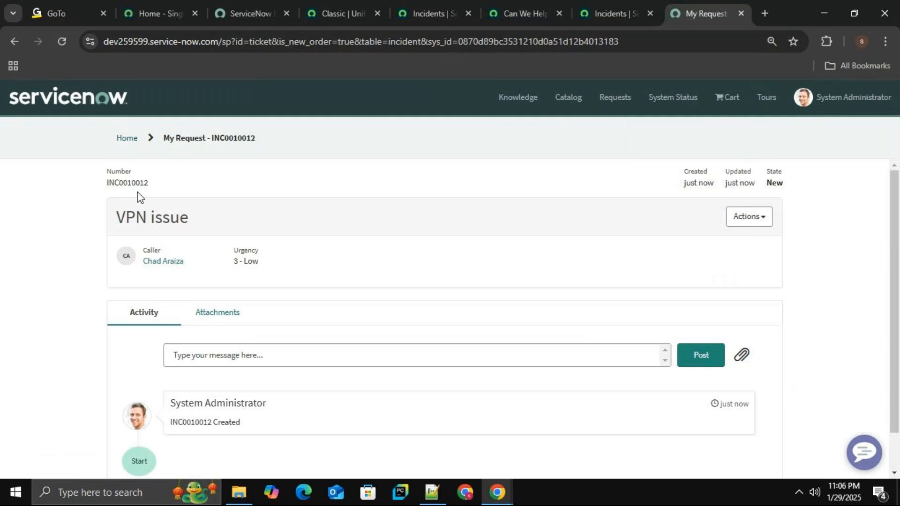
Reload the incident list, compare it with the portal request page, and open the new "VPN issue" incident.
click(595, 7)
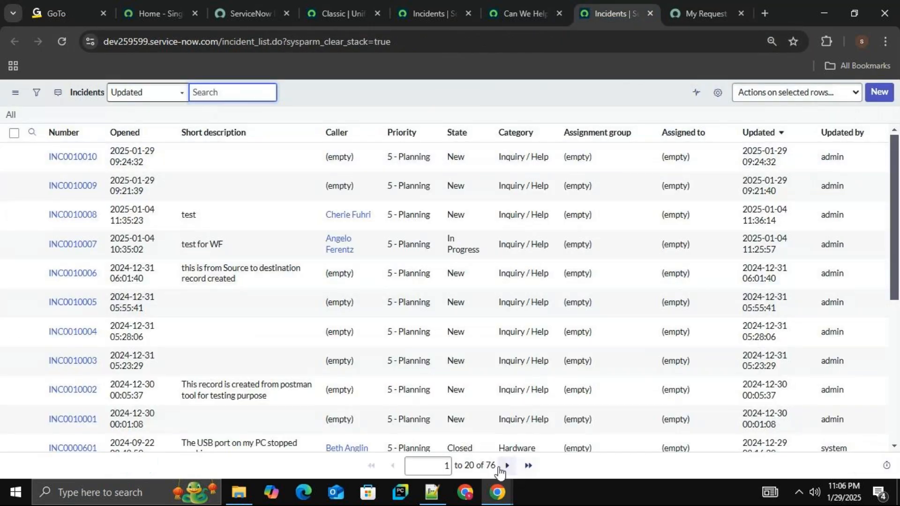
click(65, 45)
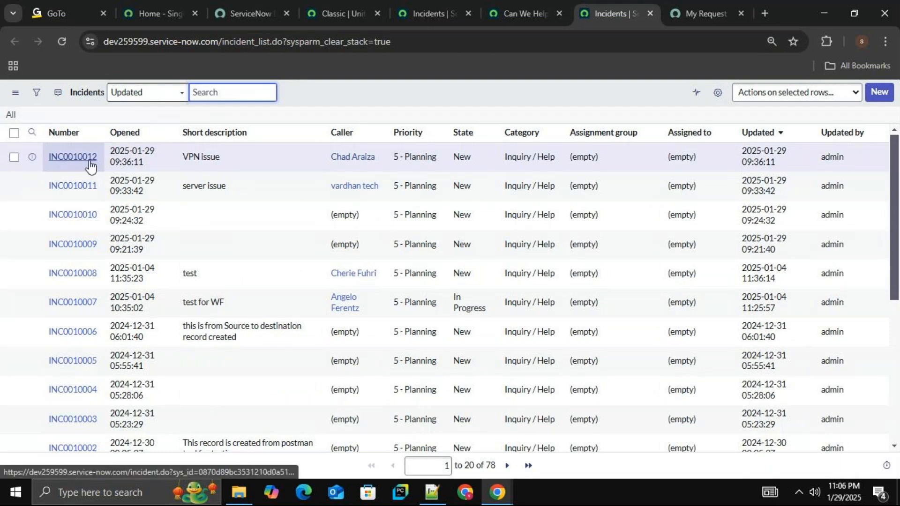
click(706, 13)
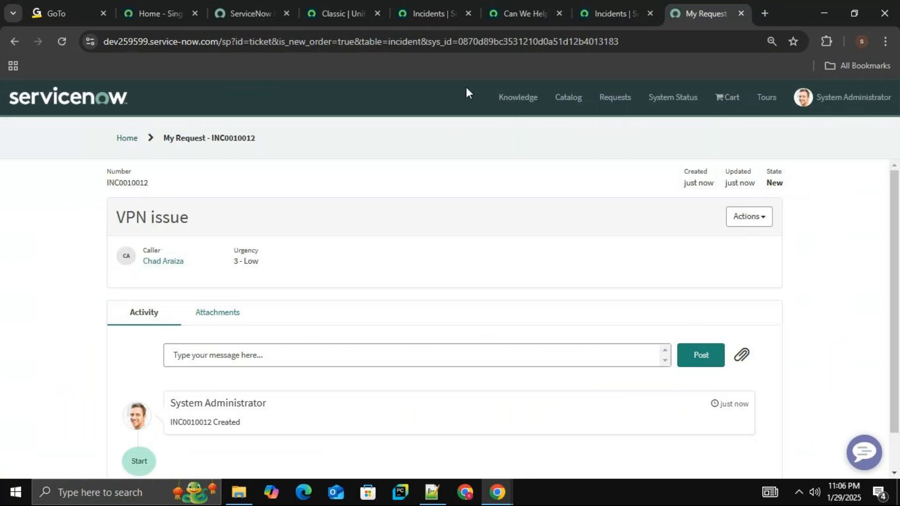
click(613, 6)
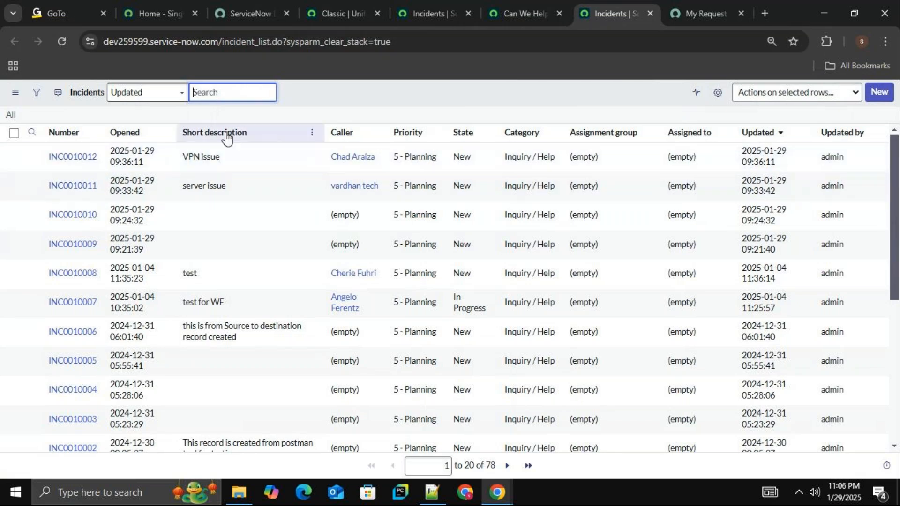
click(63, 164)
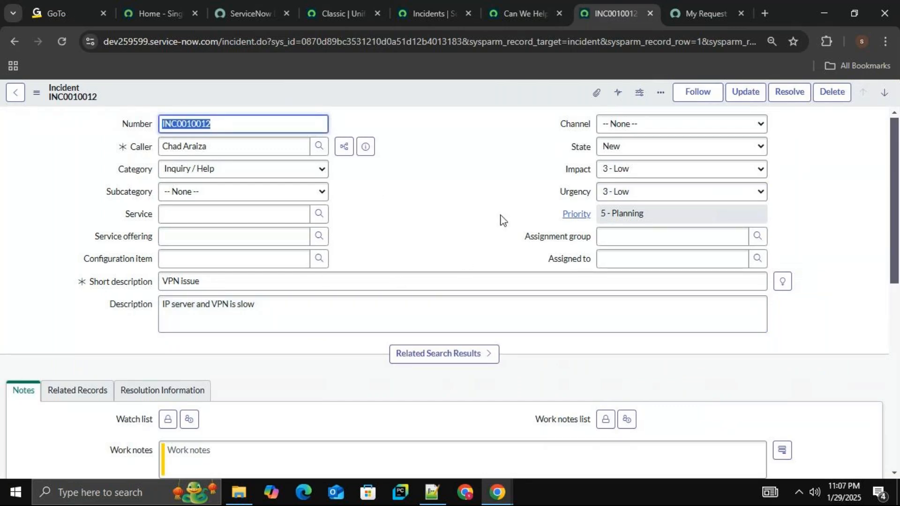
Find "record producer" in the ServiceNow navigator and open the Record Producers list in a new browser tab.
click(430, 13)
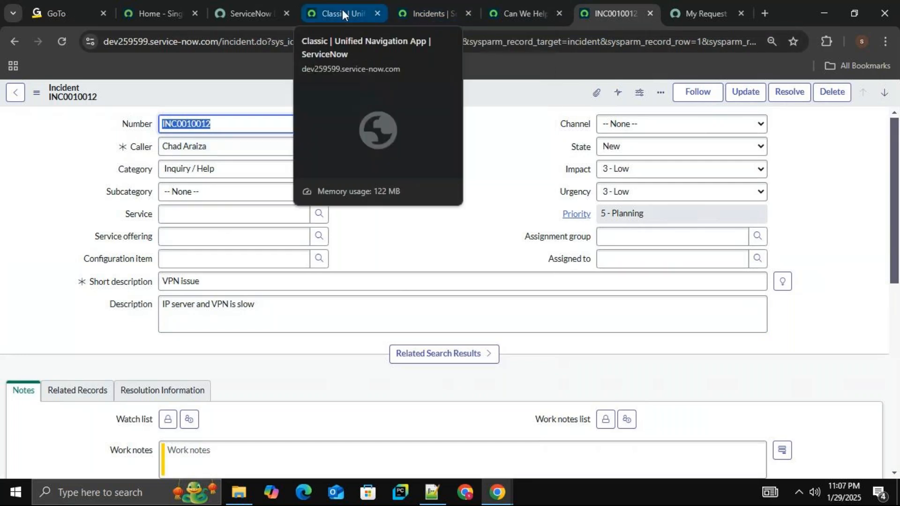
click(342, 10)
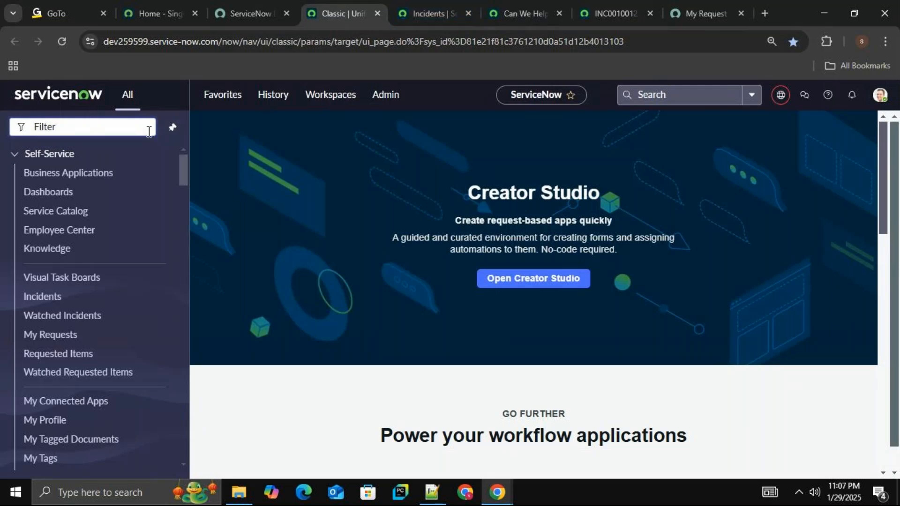
text(recor)
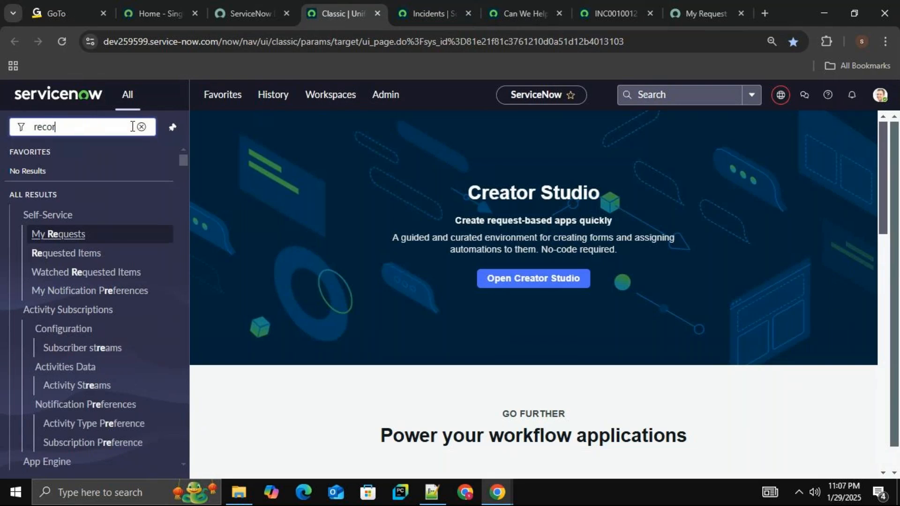
text(d producer)
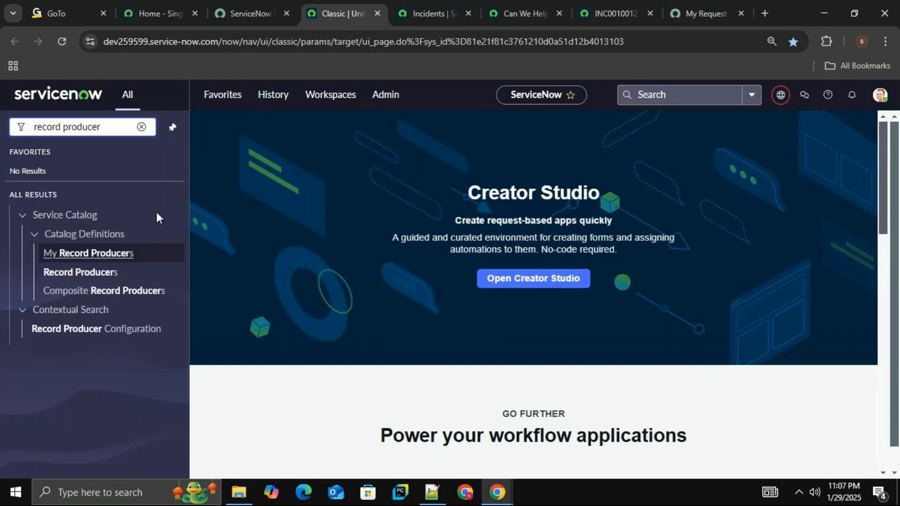
middle_click(106, 274)
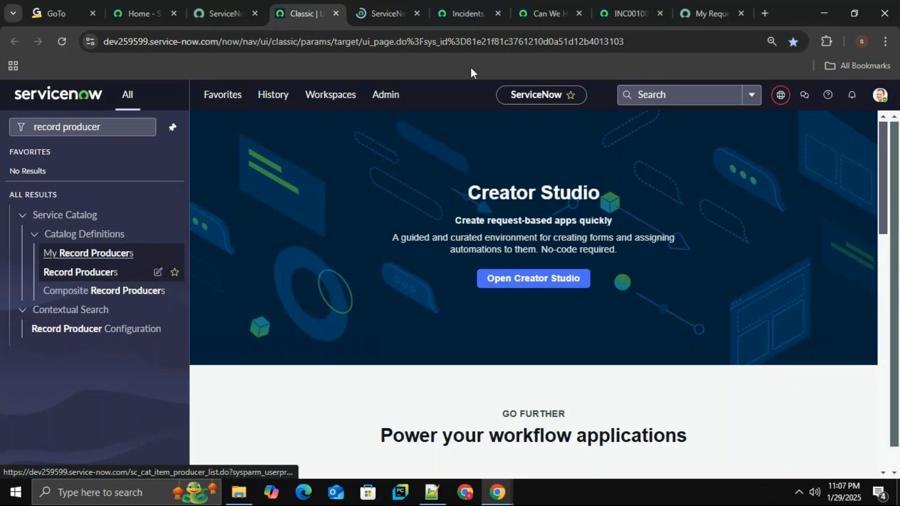
Look over the items in the Can We Help You? category of the Service Catalog.
click(545, 13)
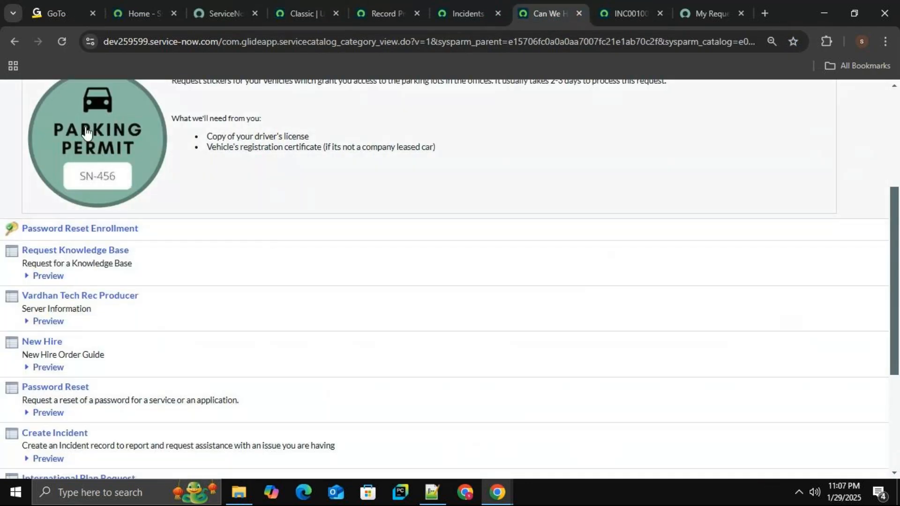
scroll(149, 233, up, 5)
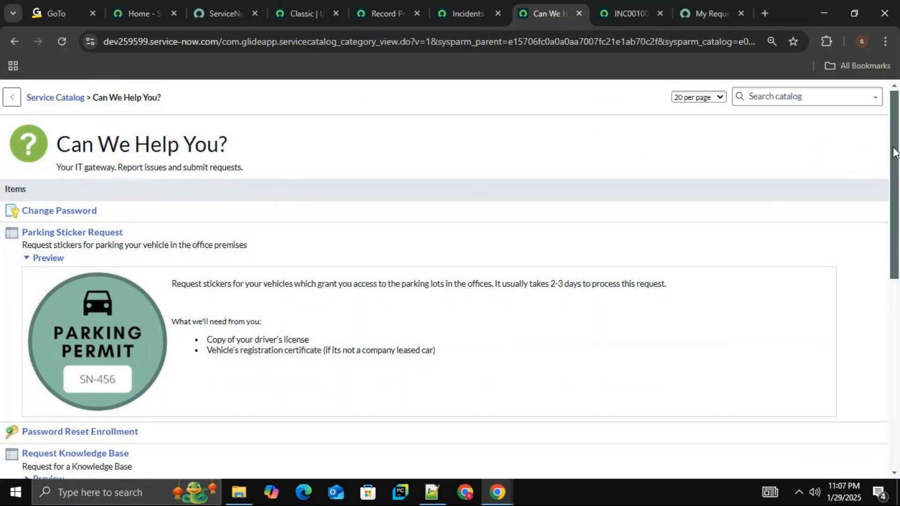
scroll(895, 152, down, 1)
scroll(165, 128, up, 1)
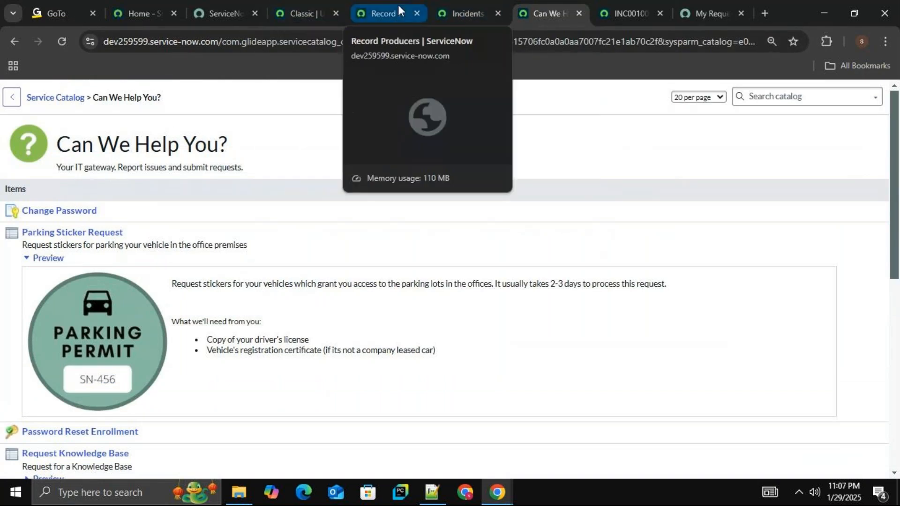
Open the Vardhan Tech Rec Producer's script and begin a line "current." below the comment block.
click(386, 7)
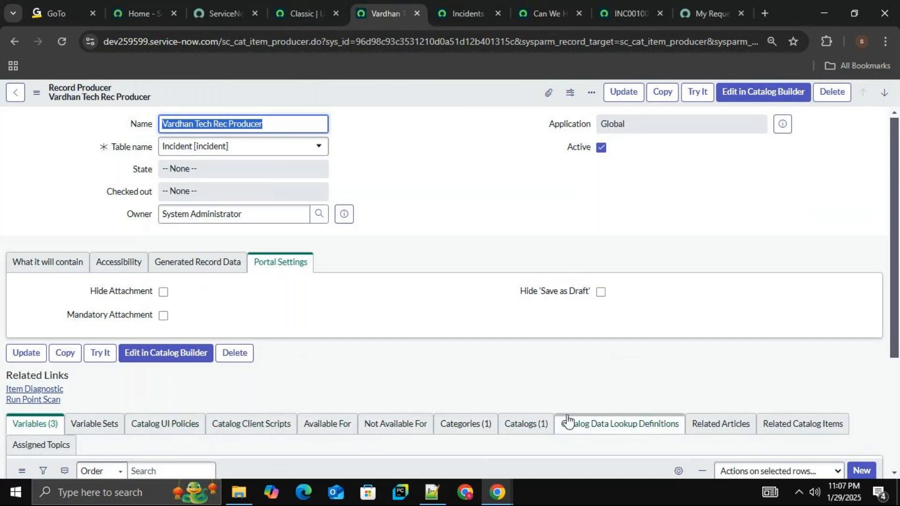
click(67, 270)
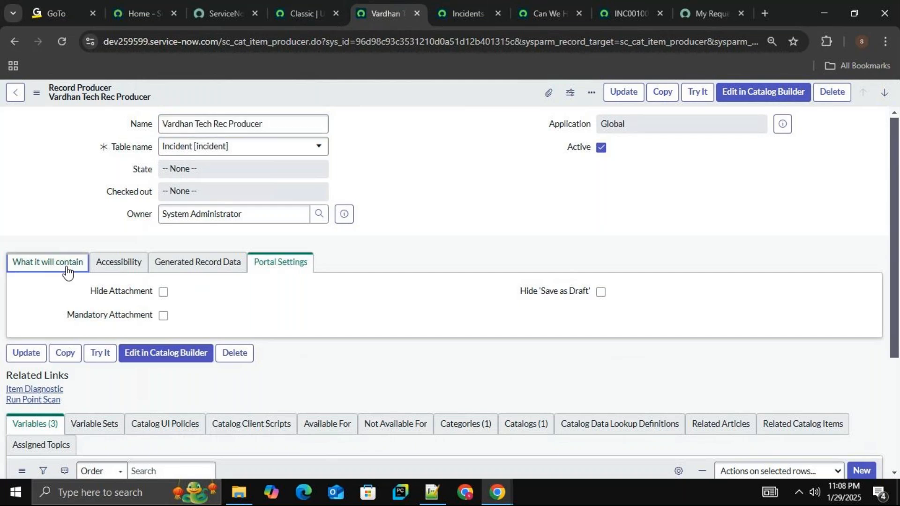
drag(891, 214, 888, 334)
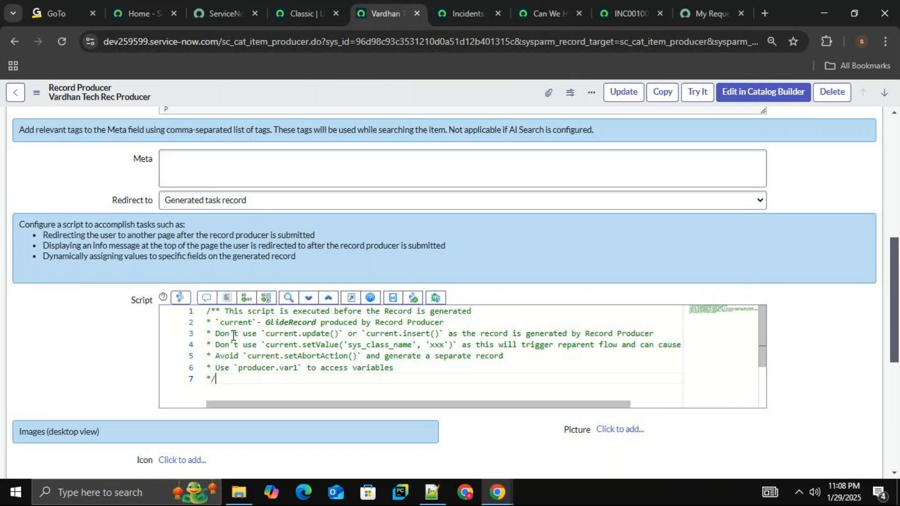
key(Return)
click(278, 383)
key(Return)
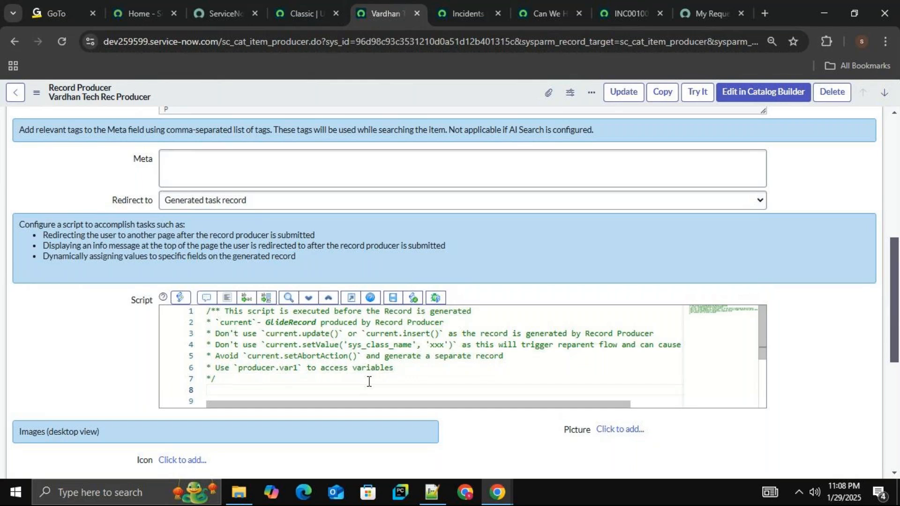
text(curre)
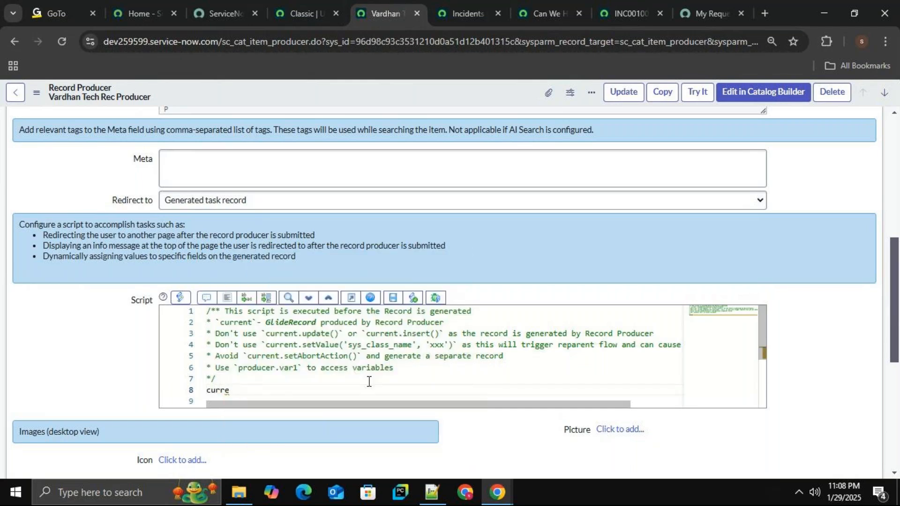
text(nt.)
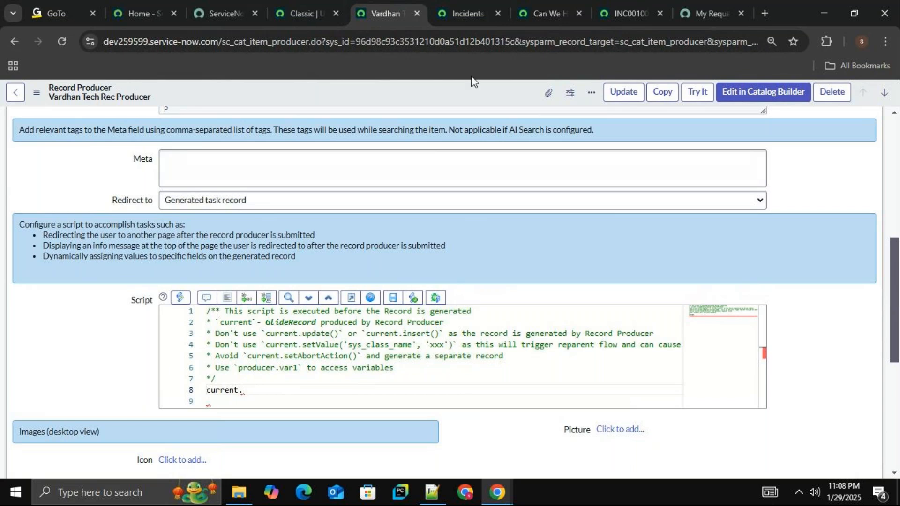
Open the "server issue" incident from the incident list to examine the fields on its form.
click(462, 7)
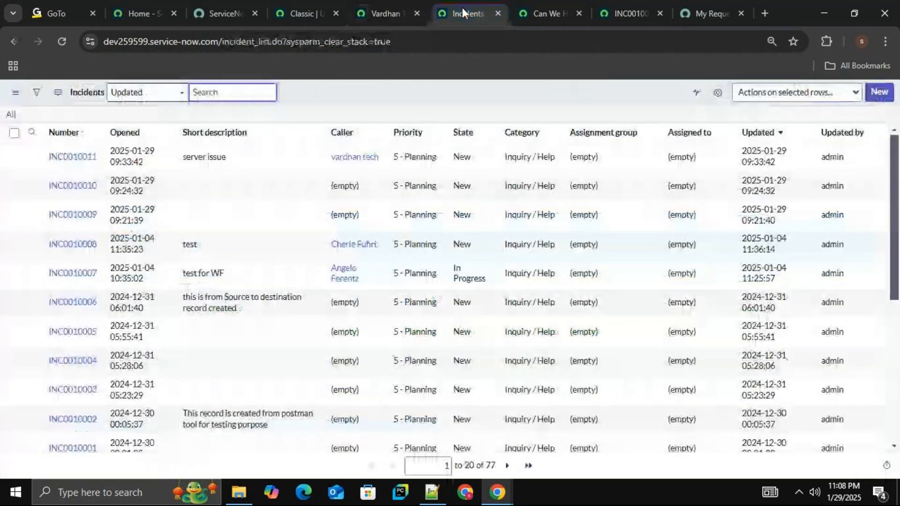
click(74, 159)
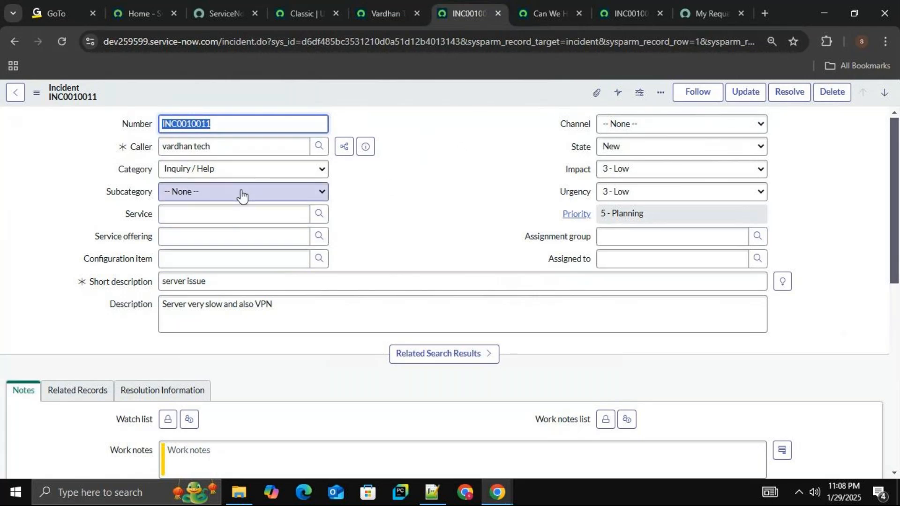
click(425, 95)
right_click(425, 95)
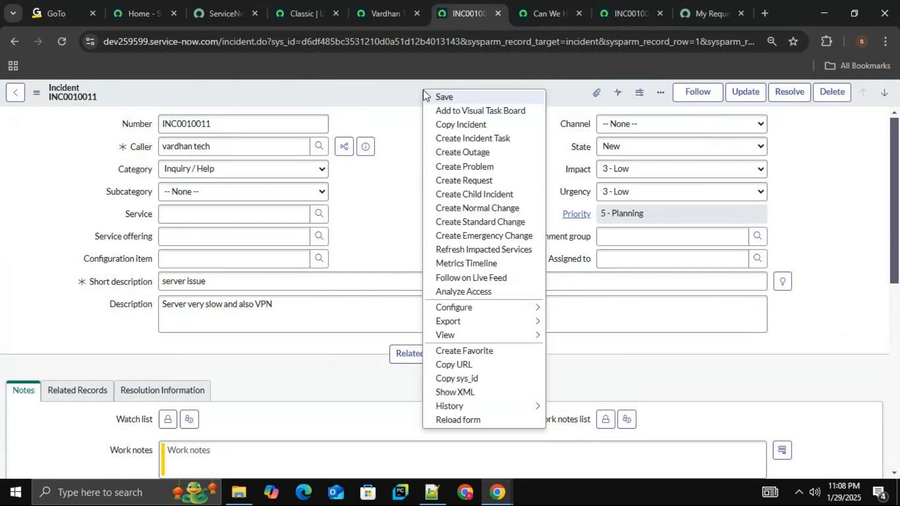
click(373, 227)
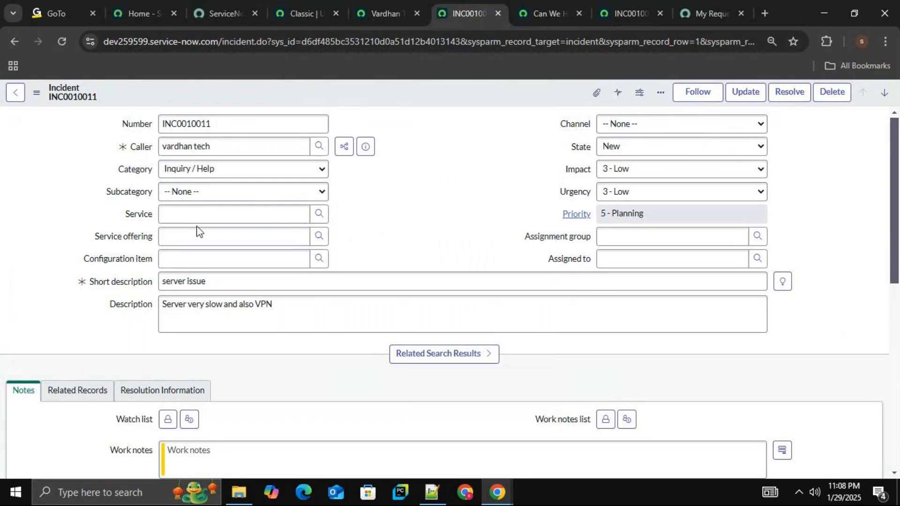
Open the Form Layout configuration of the "server issue" incident form and decline the Form Builder suggestion.
right_click(533, 99)
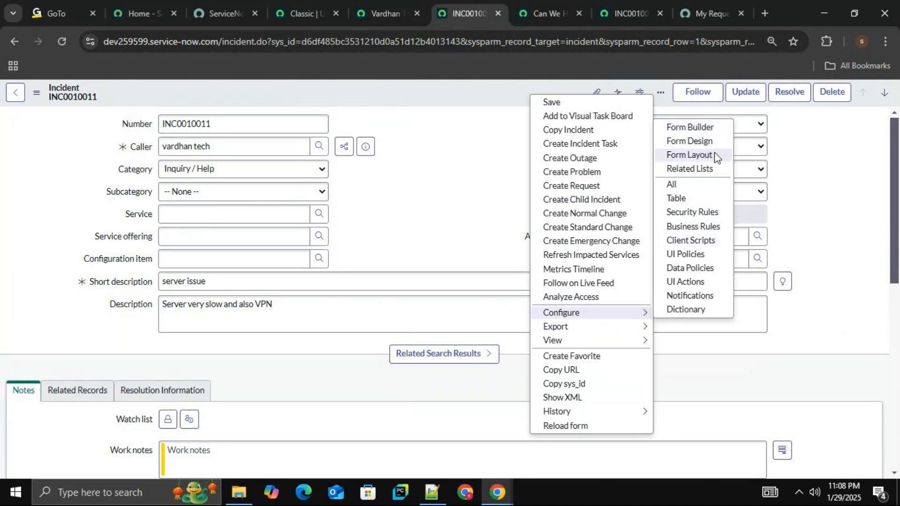
click(689, 155)
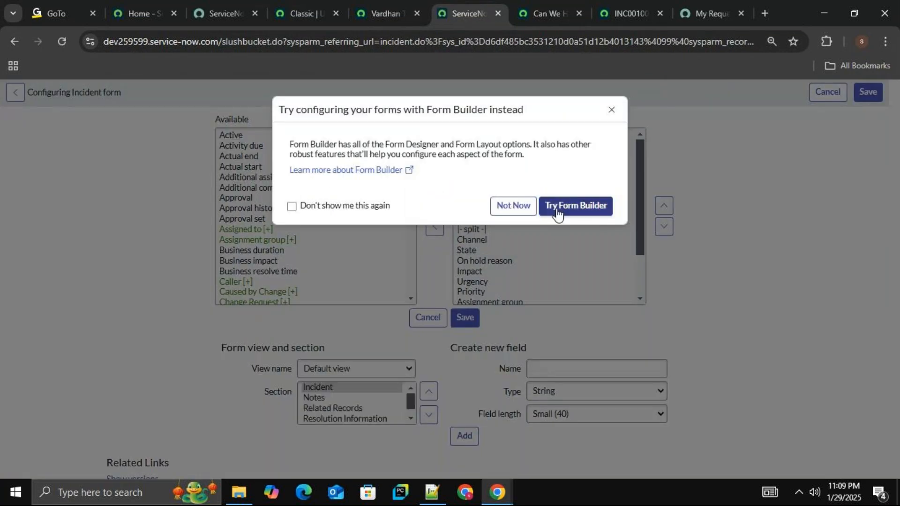
click(527, 210)
Look through the available incident fields, especially those beginning with "e", for an email field.
click(228, 244)
key(e)
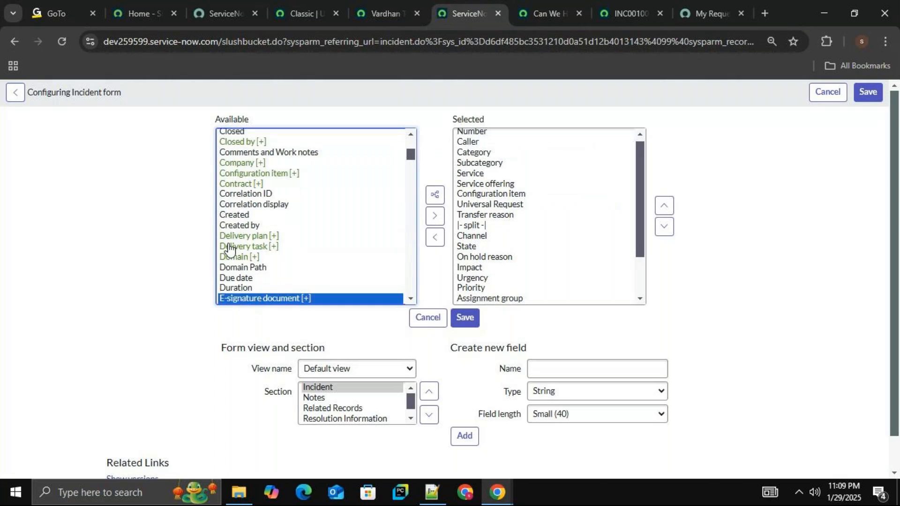
key(e)
key(e)
key(e)
key(e)
key(e)
key(e)
key(e)
key(e)
key(e)
key(e)
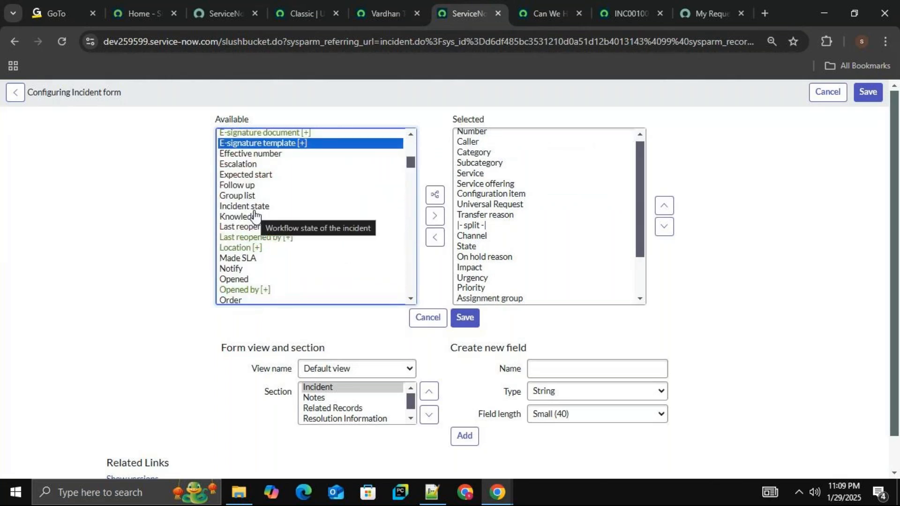
key(e)
key(e)
key(e)
key(e)
key(e)
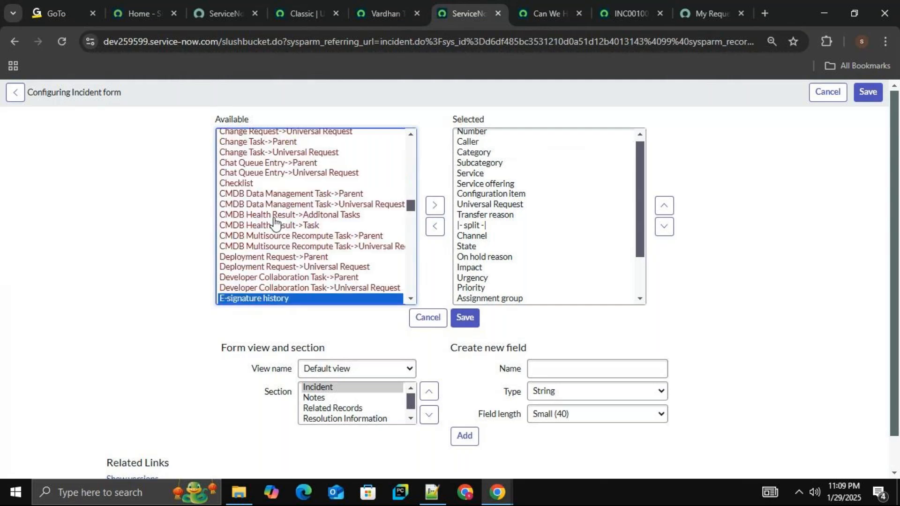
key(e)
key(e)
key(e)
key(e)
key(e)
key(e)
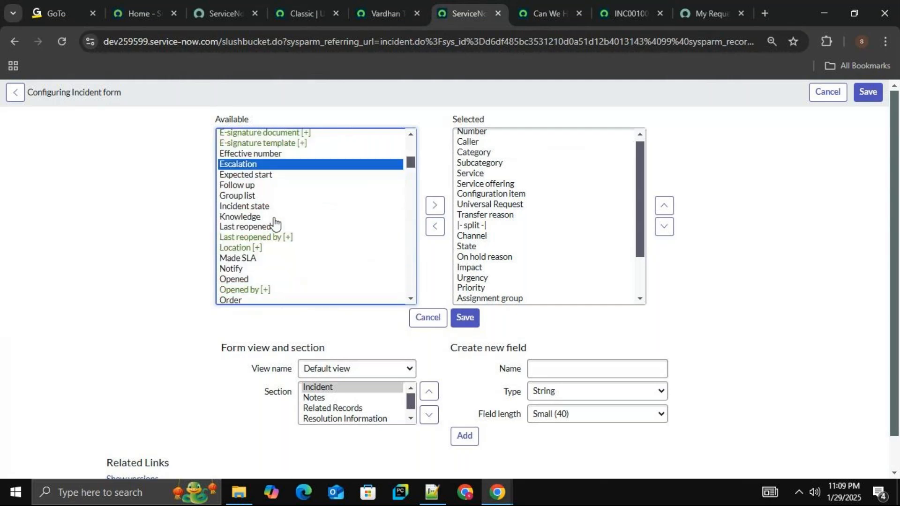
scroll(276, 225, up, 6)
key(e)
key(e)
key(e)
key(e)
key(e)
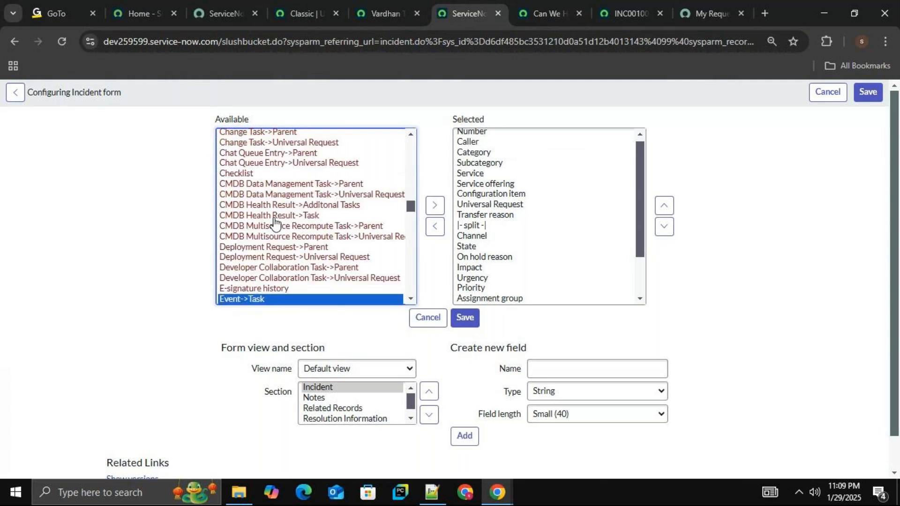
key(e)
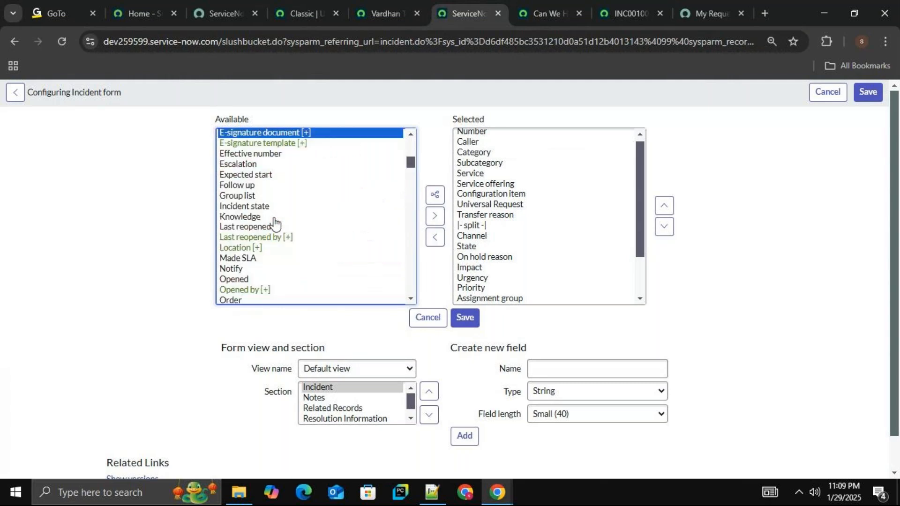
key(e)
key(e)
key(e)
scroll(274, 223, up, 5)
scroll(275, 223, up, 10)
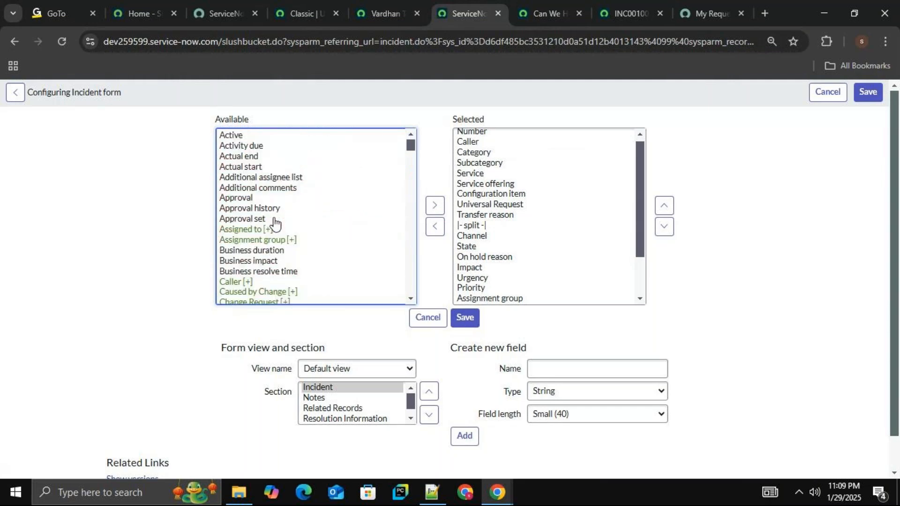
scroll(274, 223, down, 20)
scroll(274, 224, down, 1)
Review the fields already selected for the incident form and leave the layout configuration without saving.
click(583, 238)
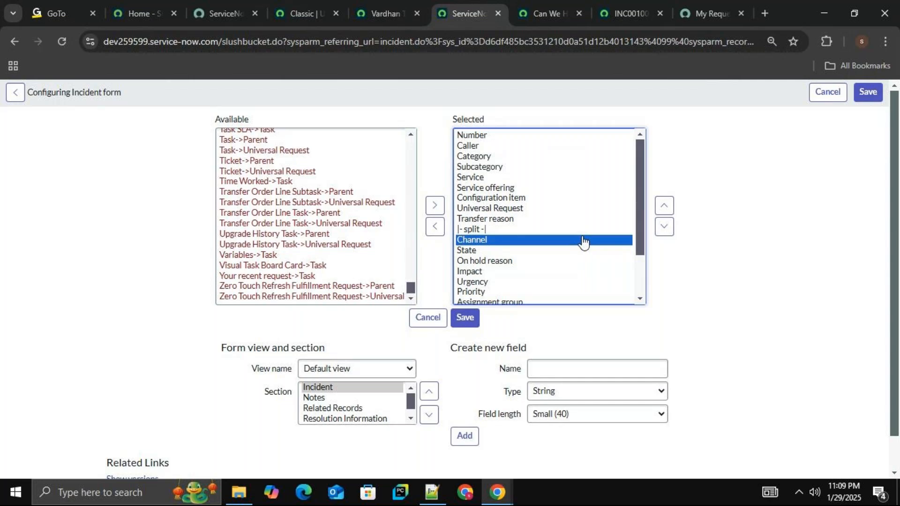
scroll(584, 242, down, 1)
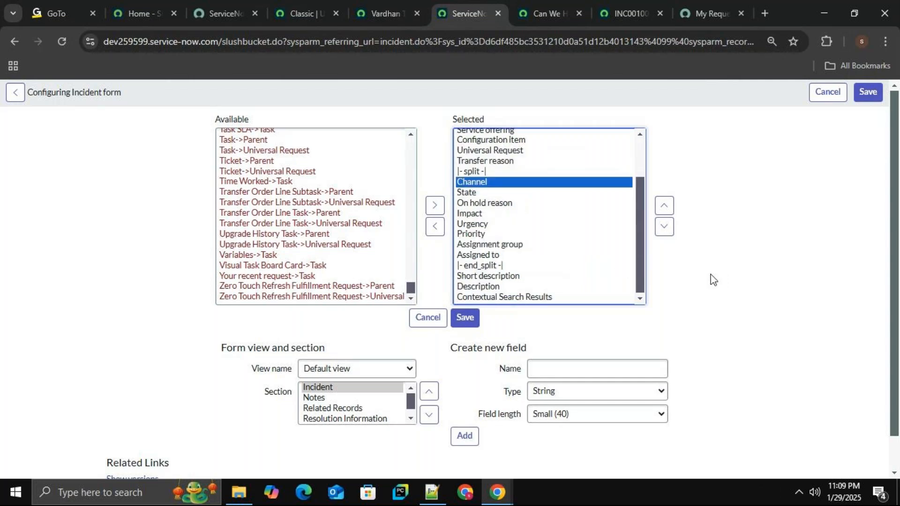
scroll(565, 269, up, 2)
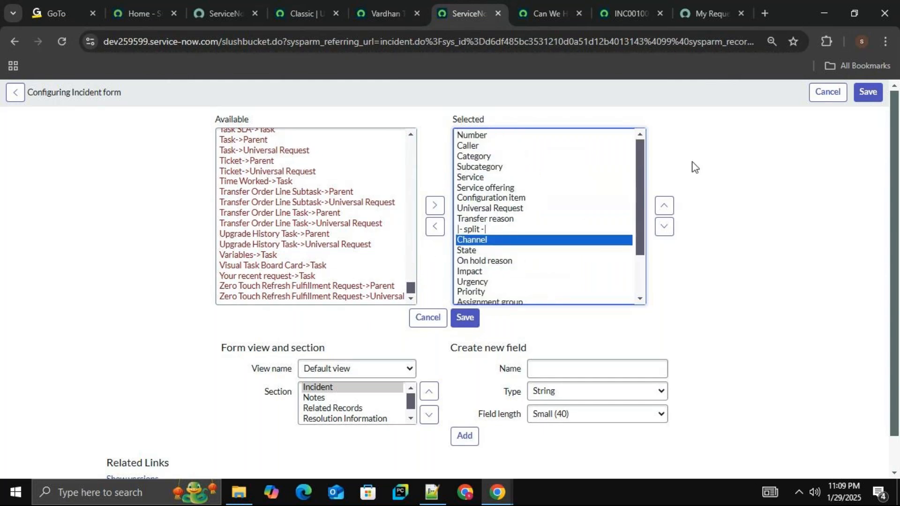
click(428, 317)
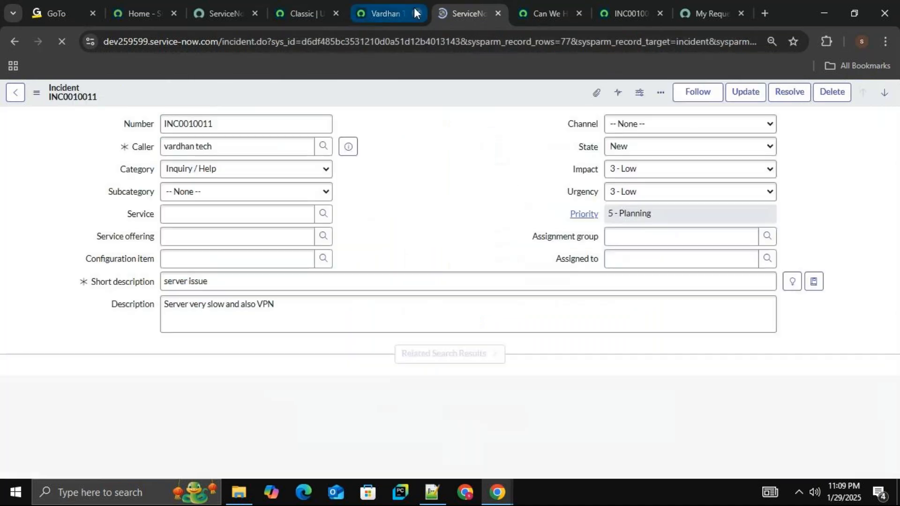
Return to the Vardhan Tech Rec Producer record and retype "current." on line 8 of its script.
click(377, 7)
key(BackSpace)
key(BackSpace)
key(BackSpace)
key(BackSpace)
key(BackSpace)
key(BackSpace)
key(BackSpace)
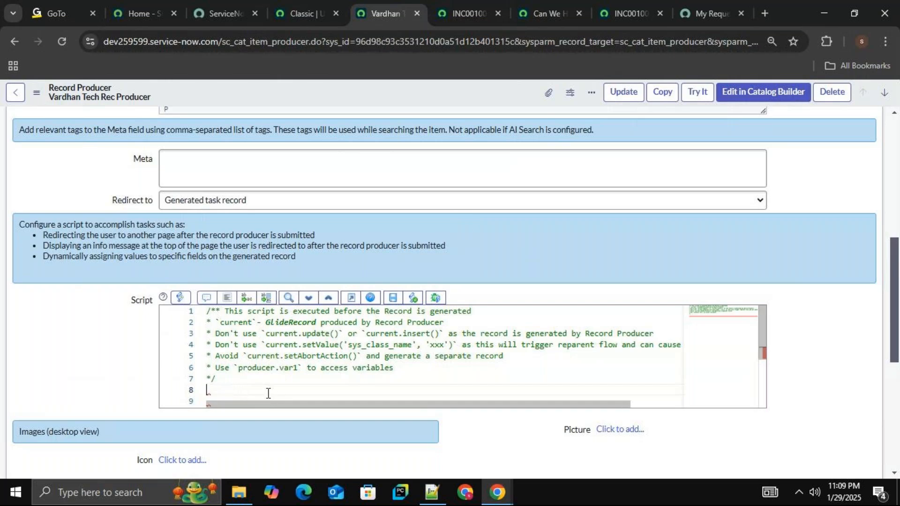
text(urrent.)
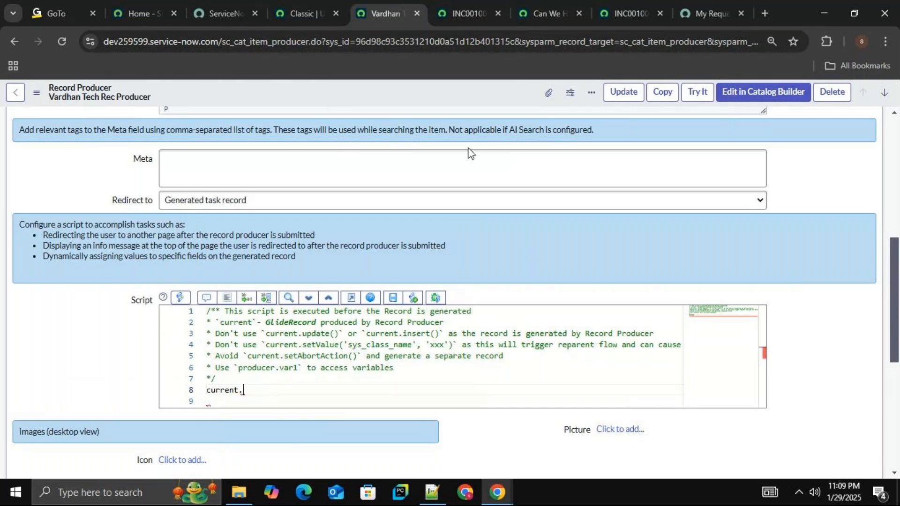
Go back to the "server issue" incident and reopen the Form Layout configuration of its form.
click(463, 11)
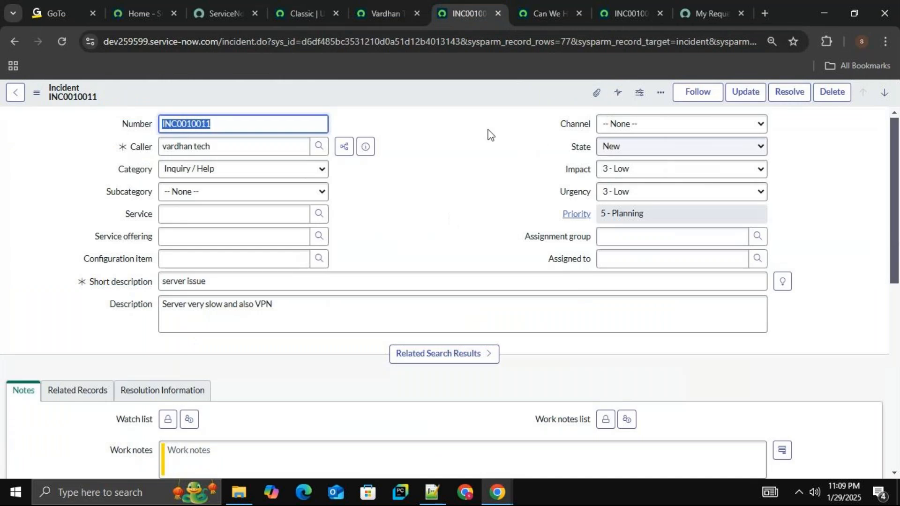
right_click(457, 93)
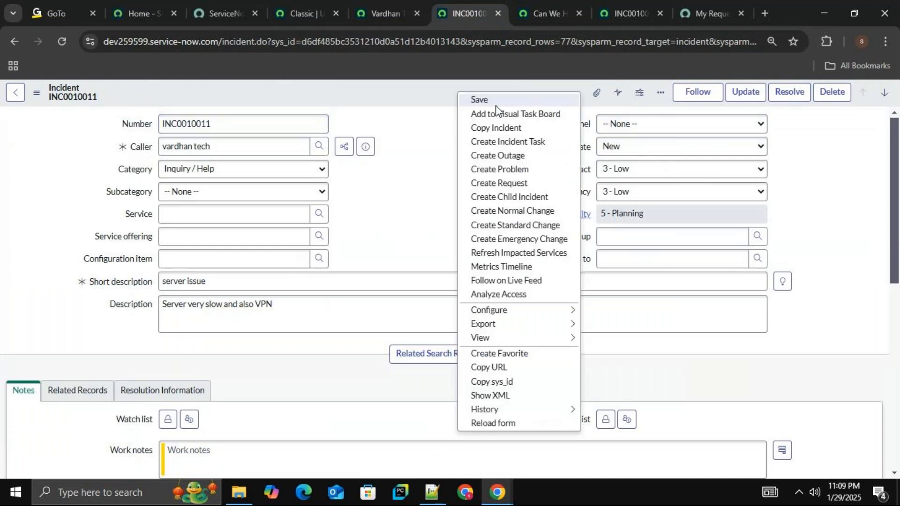
mouse_move(508, 313)
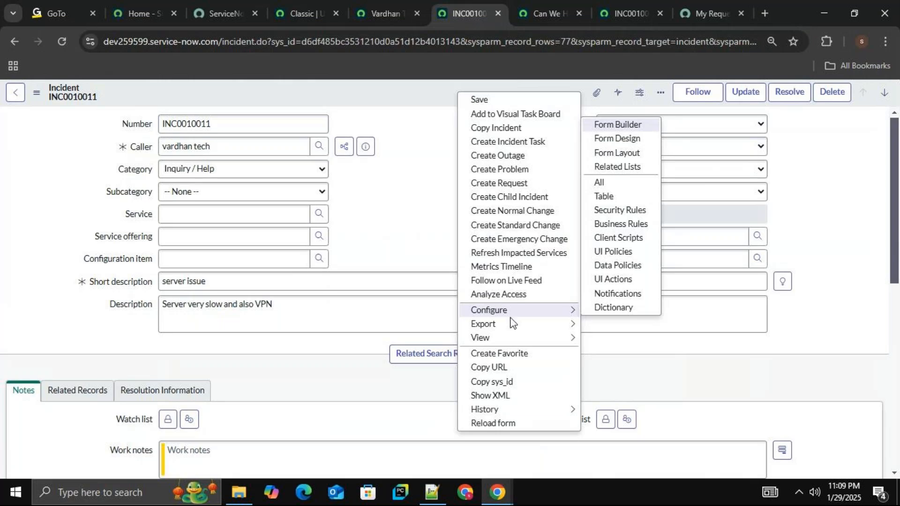
mouse_move(511, 338)
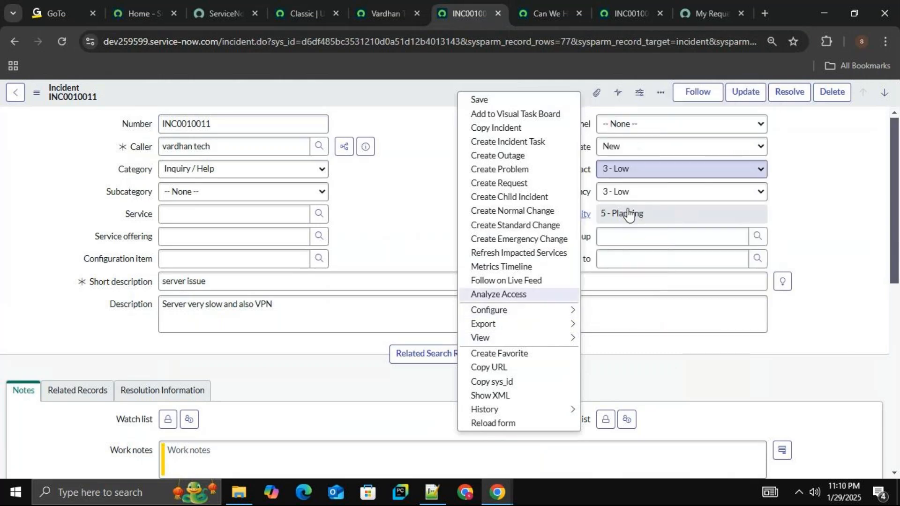
mouse_move(545, 314)
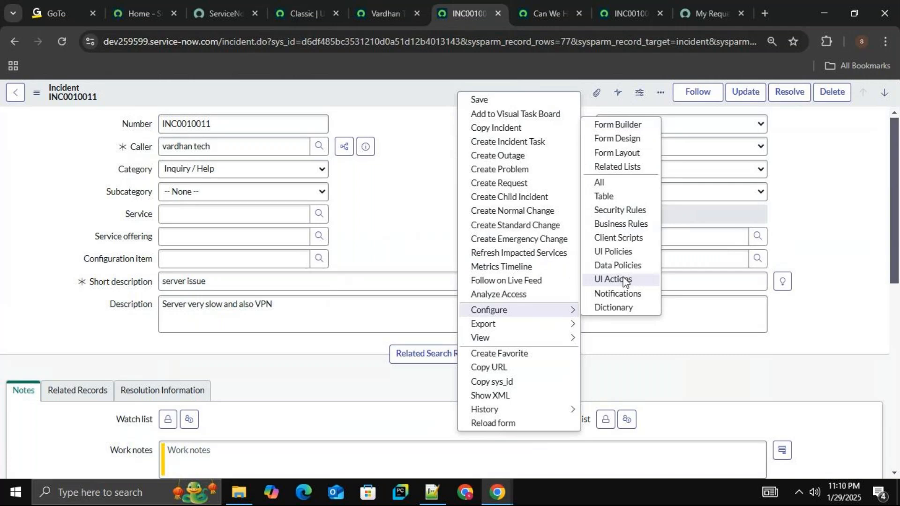
click(629, 152)
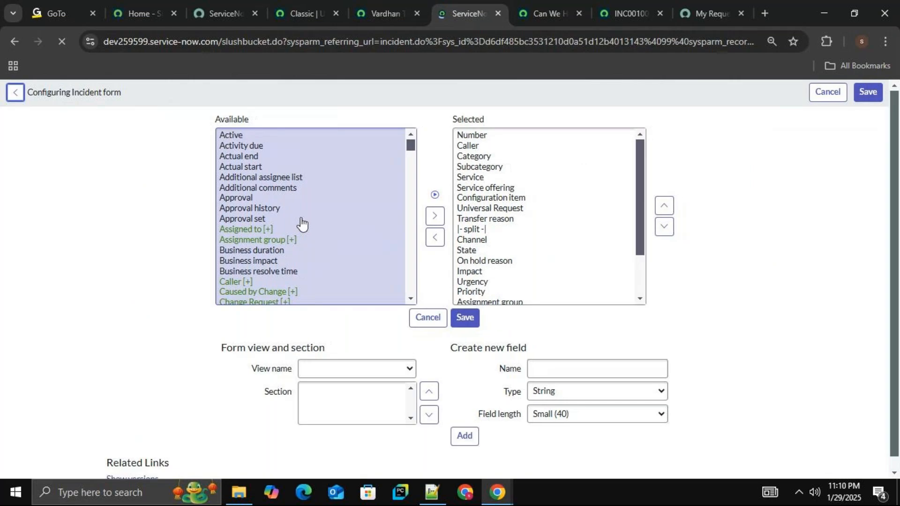
Search the available incident fields beginning with "e" once more for an email field.
click(303, 224)
key(e)
key(e)
key(e)
key(e)
key(e)
key(e)
key(e)
key(e)
key(e)
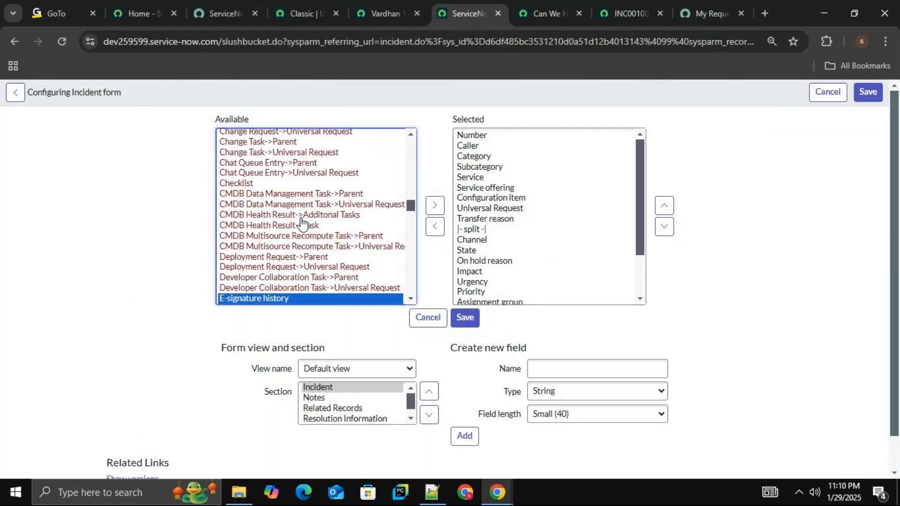
key(e)
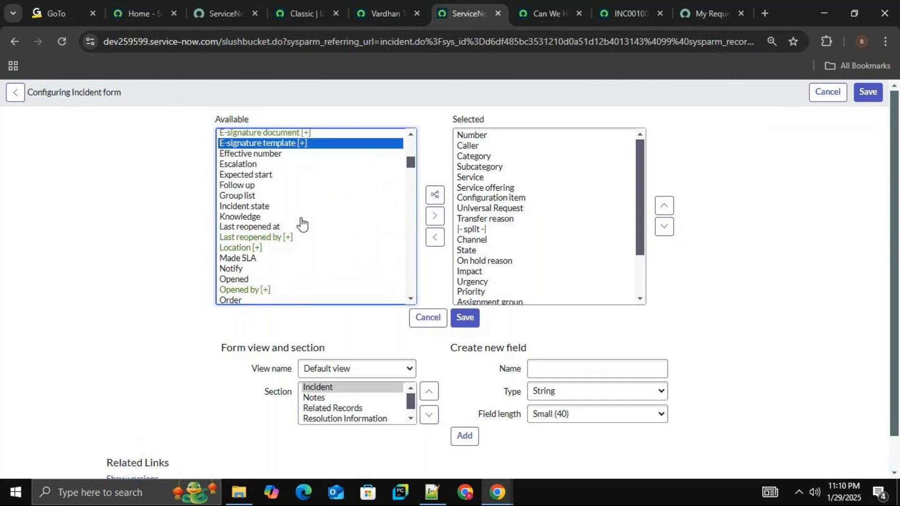
click(481, 319)
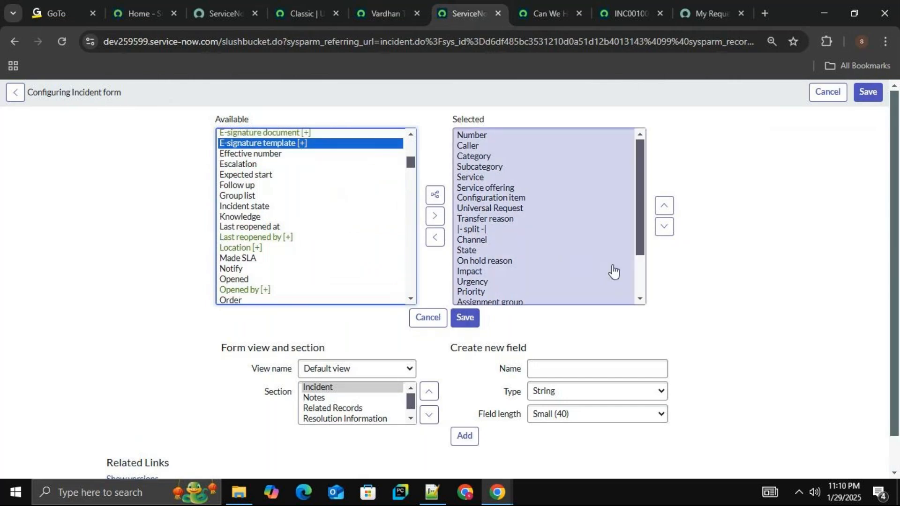
Create a new String field named "email" with field length Medium (100) and add it to the incident form.
click(592, 372)
text(email)
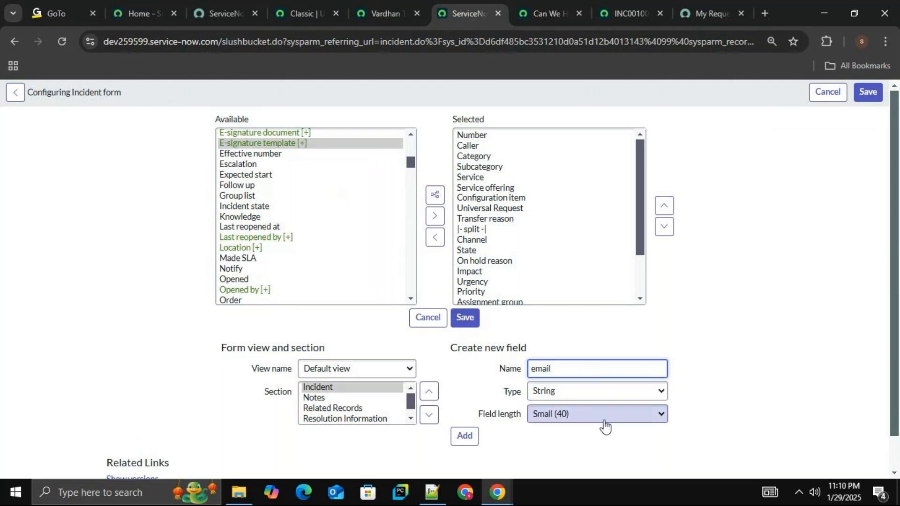
click(569, 428)
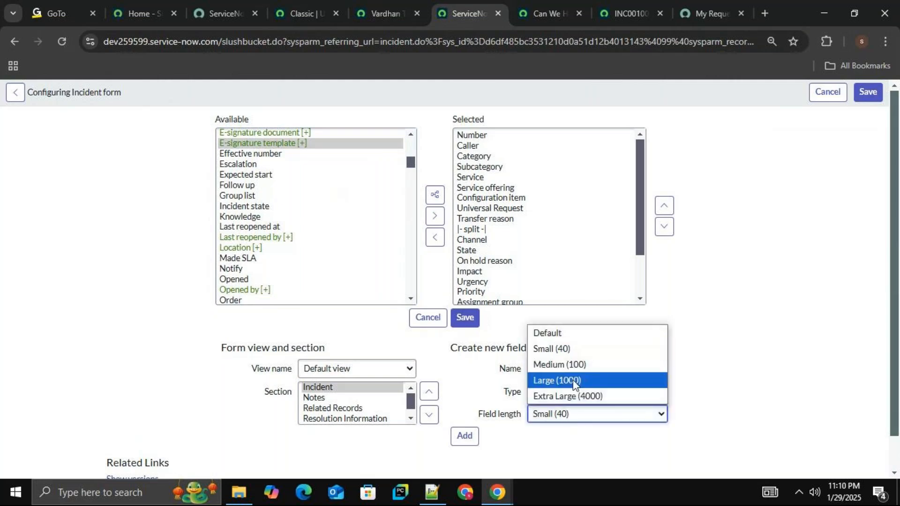
click(573, 364)
click(472, 439)
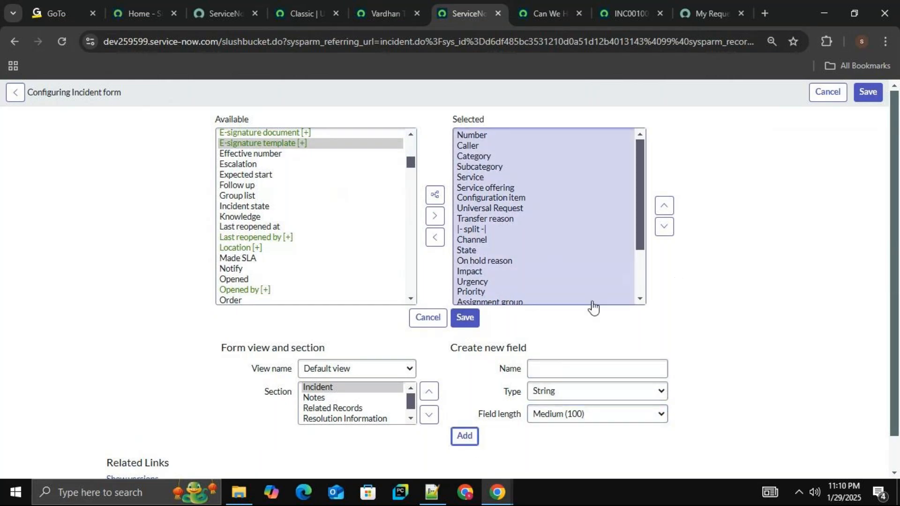
Move the email field up to directly below Caller in the selected fields and save the incident form layout.
drag(641, 224, 639, 268)
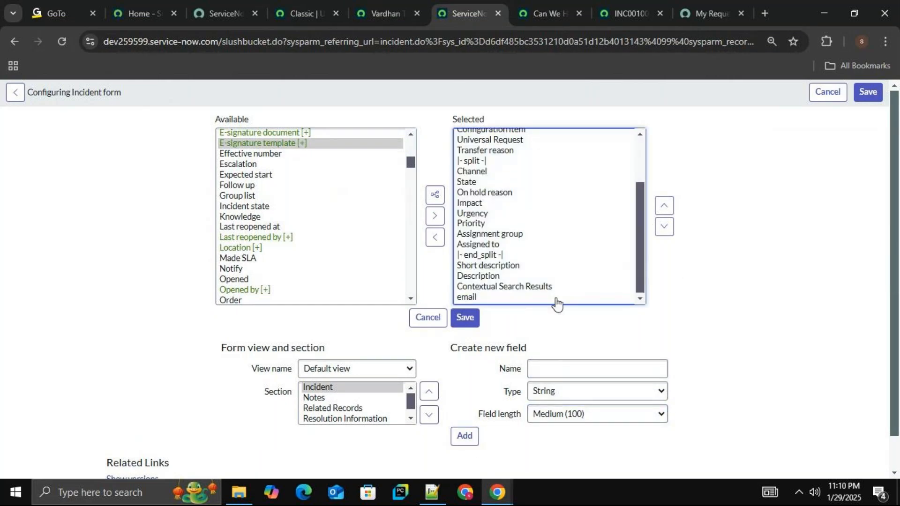
click(516, 299)
click(667, 208)
click(667, 209)
click(671, 210)
click(671, 210)
click(670, 210)
click(671, 210)
click(670, 210)
click(671, 210)
click(672, 214)
click(672, 214)
click(671, 214)
click(671, 214)
click(671, 215)
click(672, 214)
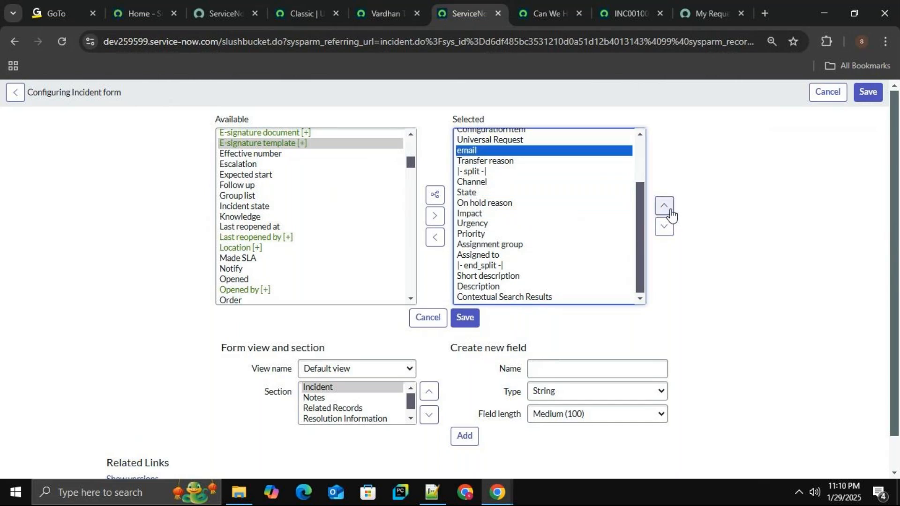
click(671, 213)
drag(642, 223, 639, 170)
click(669, 206)
click(669, 207)
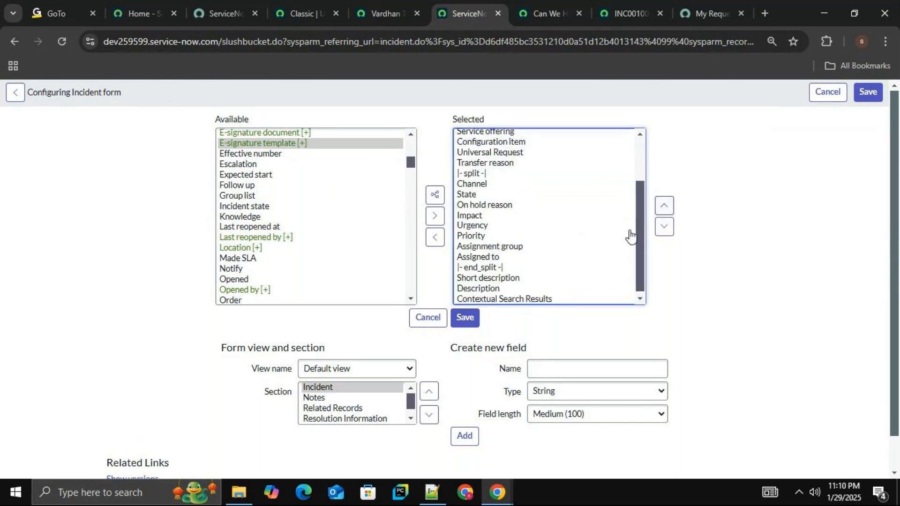
scroll(624, 237, up, 3)
click(664, 206)
click(665, 207)
scroll(621, 228, up, 3)
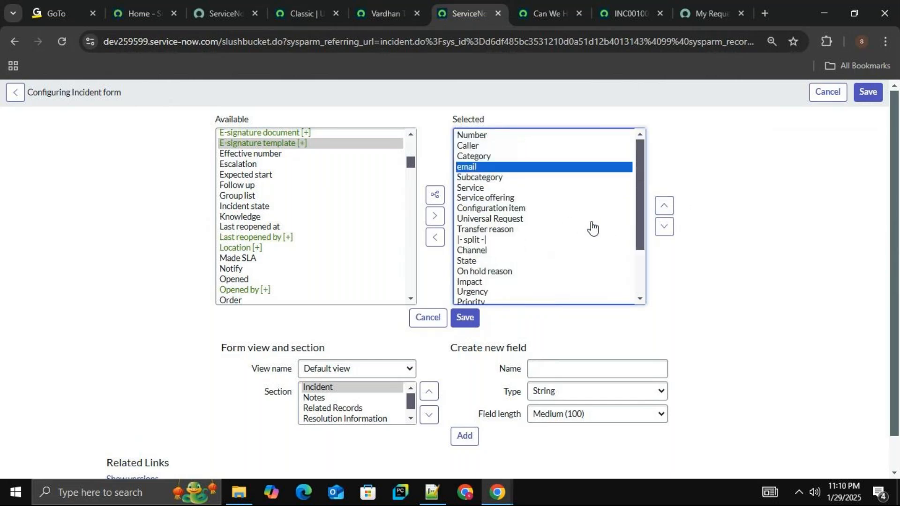
click(664, 207)
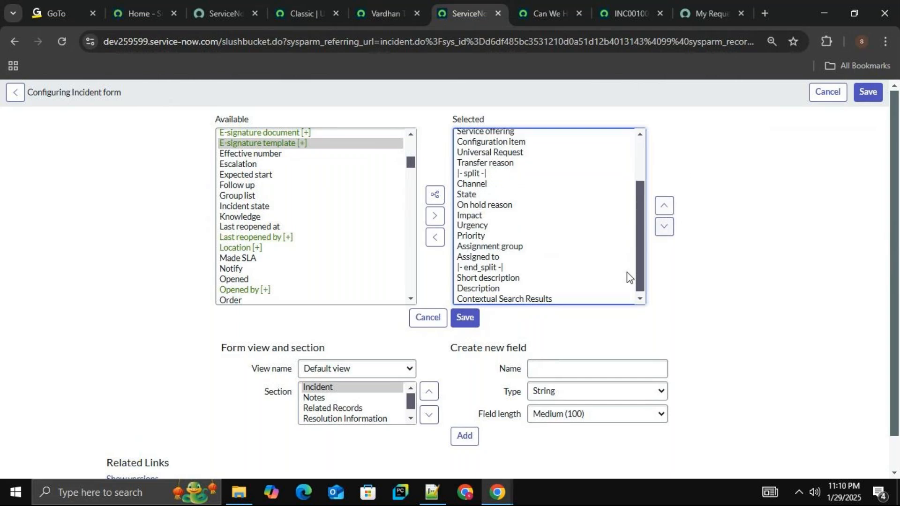
click(466, 318)
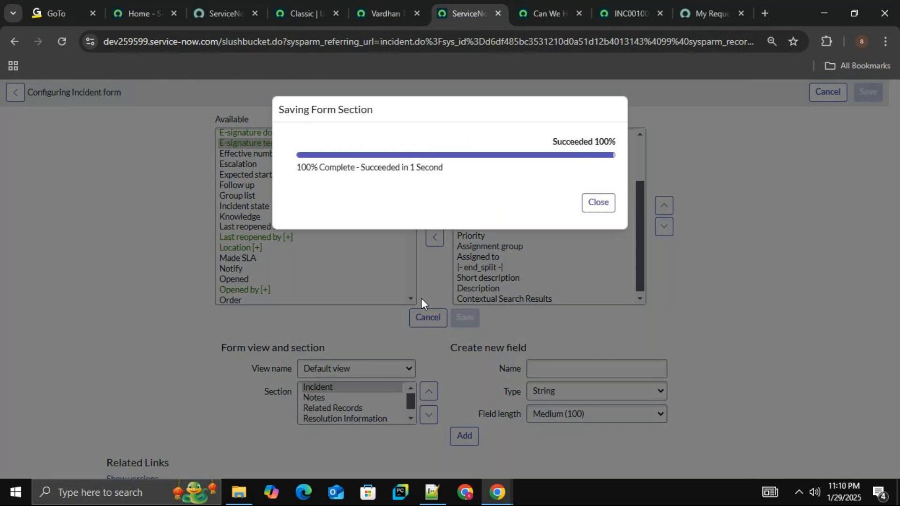
click(597, 209)
Check the "VPN issue" incident's form for the email field and switch to the ServiceNow navigator page.
click(542, 11)
click(614, 11)
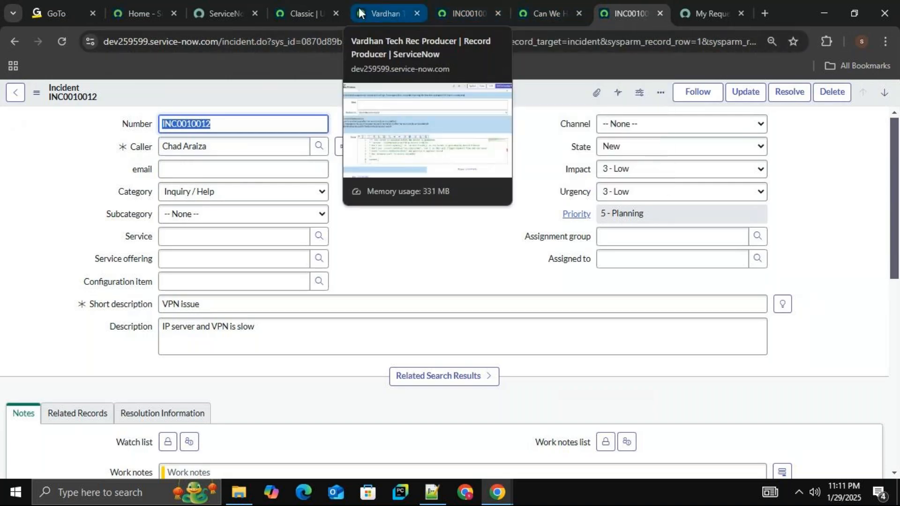
click(309, 9)
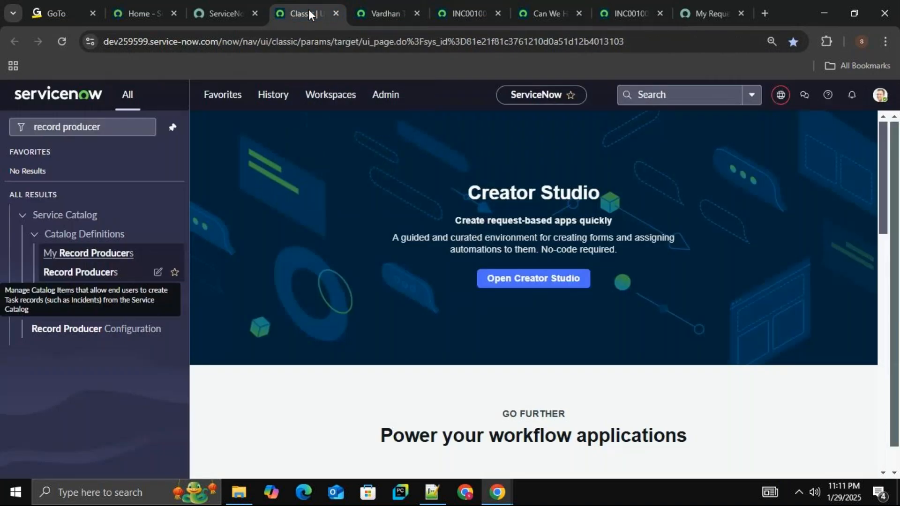
Look up the technical name of the email field on the "server issue" incident form.
click(385, 6)
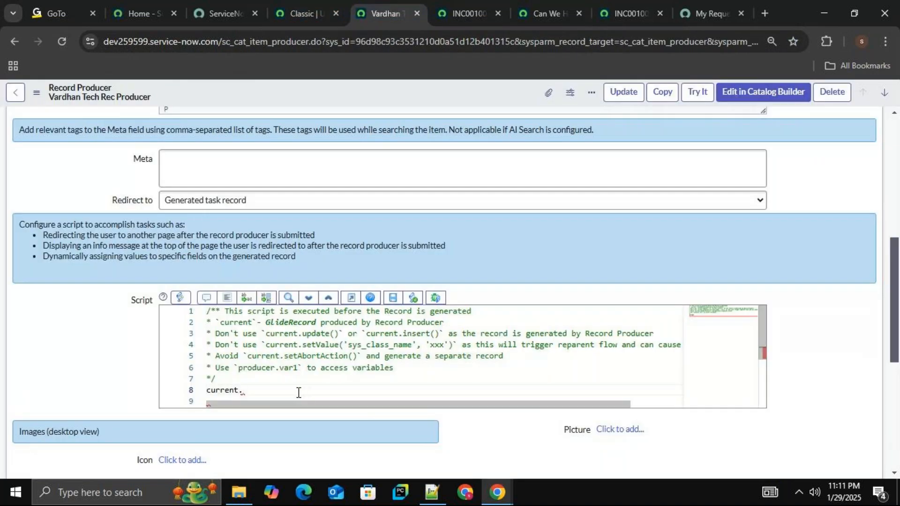
click(468, 14)
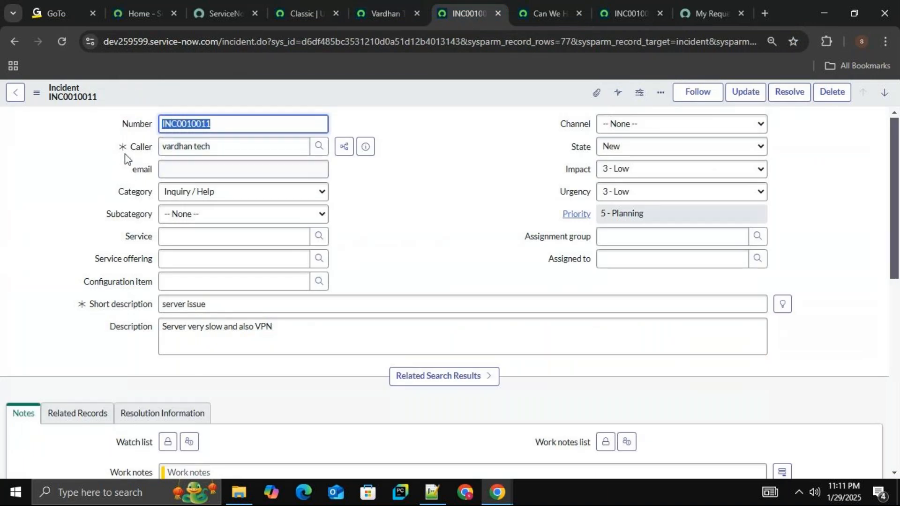
right_click(127, 171)
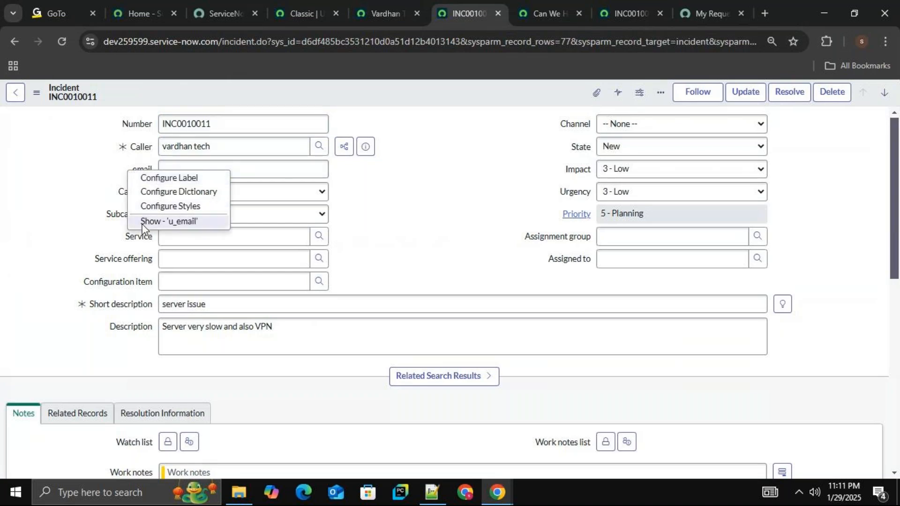
click(196, 224)
Return to the Vardhan Tech Rec Producer script and start the assignment "current.u_email=current." below the comment block.
click(393, 13)
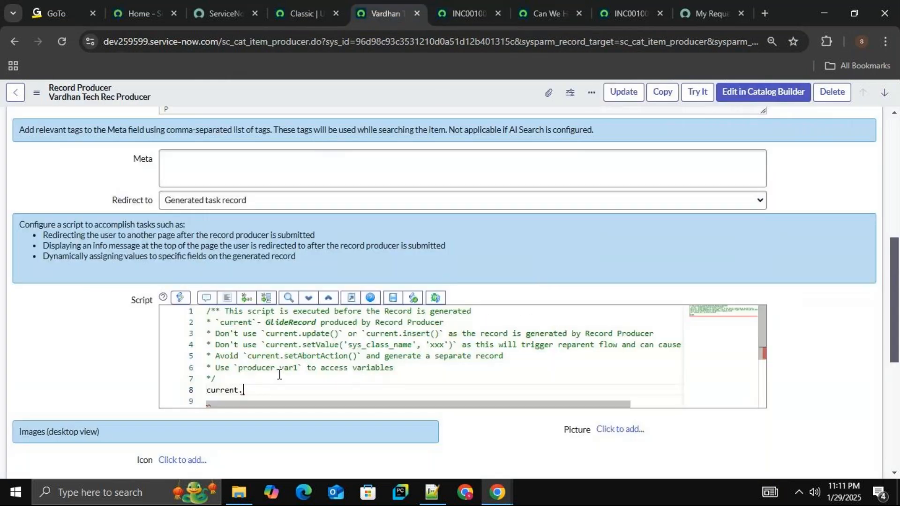
text(Vardhan Tech Rec Producer)
key(BackSpace)
key(BackSpace)
key(BackSpace)
key(BackSpace)
key(BackSpace)
key(BackSpace)
key(BackSpace)
key(BackSpace)
key(BackSpace)
key(BackSpace)
key(BackSpace)
key(BackSpace)
key(BackSpace)
key(BackSpace)
key(BackSpace)
key(BackSpace)
key(BackSpace)
key(BackSpace)
key(BackSpace)
key(BackSpace)
text(.U)
key(BackSpace)
text(u_email=)
text(c)
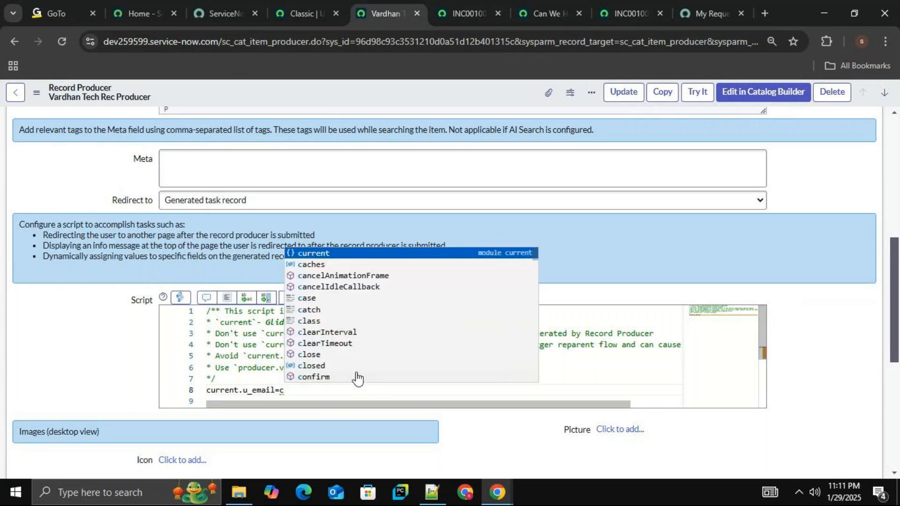
key(Return)
text(.)
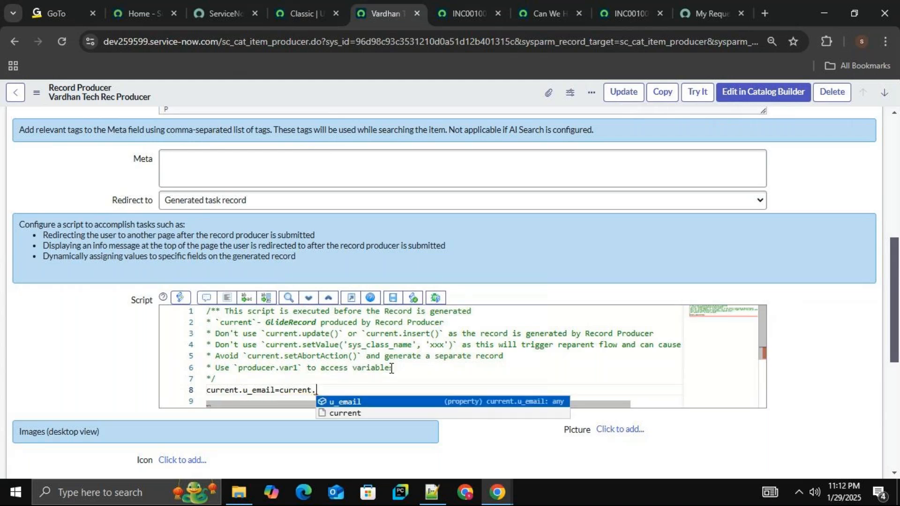
Replace the assigned value in the script line with "caller_id;".
key(BackSpace)
key(BackSpace)
key(BackSpace)
key(BackSpace)
key(BackSpace)
key(BackSpace)
key(BackSpace)
key(BackSpace)
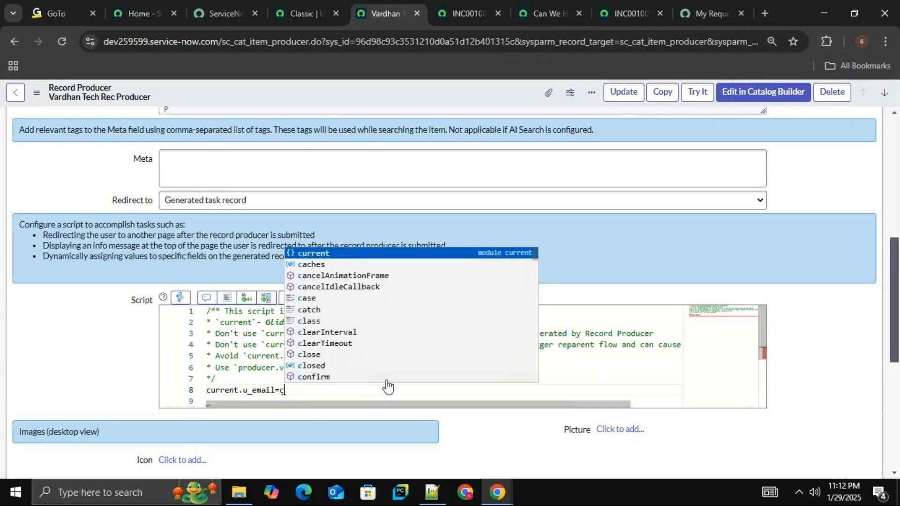
text(call)
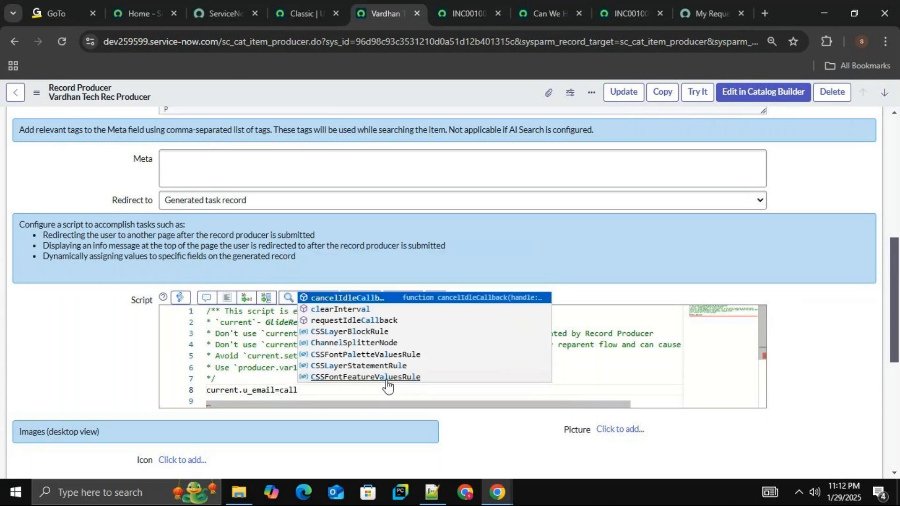
text(e)
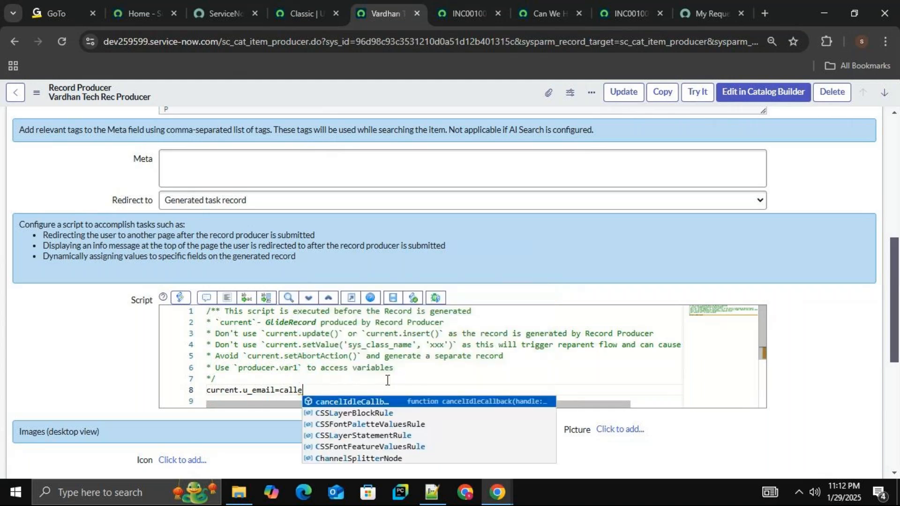
text(r_id;)
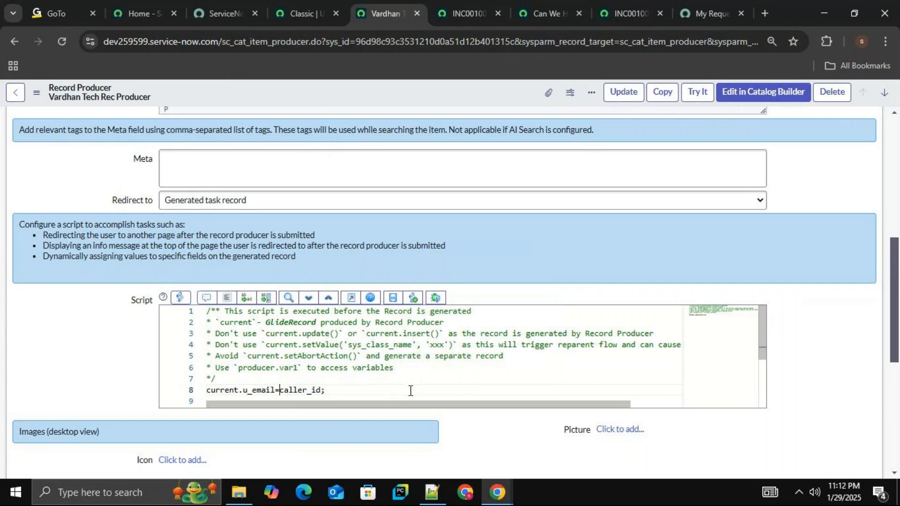
Rewrite the script line's assigned value as "current.caller_id".
click(280, 391)
text(current.c)
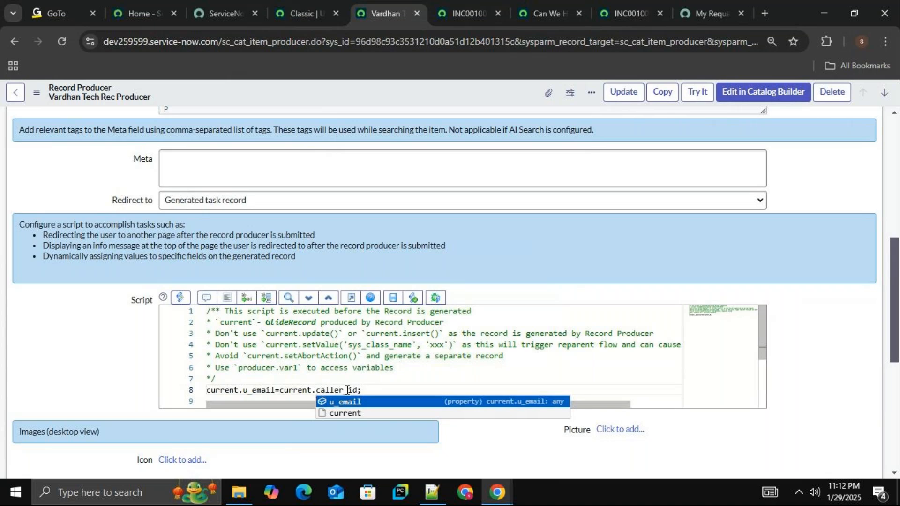
key(Delete)
key(Delete)
key(Delete)
key(Delete)
key(Delete)
key(Delete)
key(Delete)
key(Delete)
text(caller)
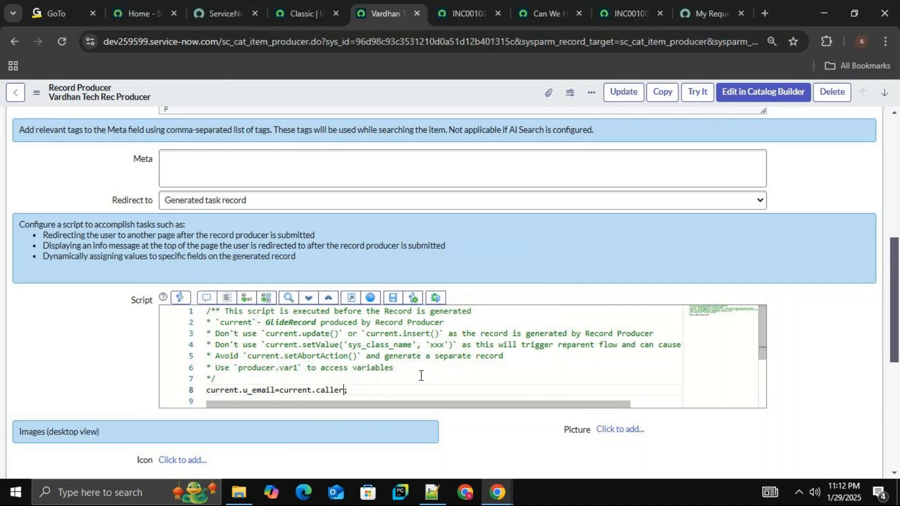
text(_id)
Delete the line "current.u_email=current.caller_id;" from the record producer script.
click(456, 357)
drag(361, 390, 213, 380)
click(370, 396)
drag(370, 393, 201, 390)
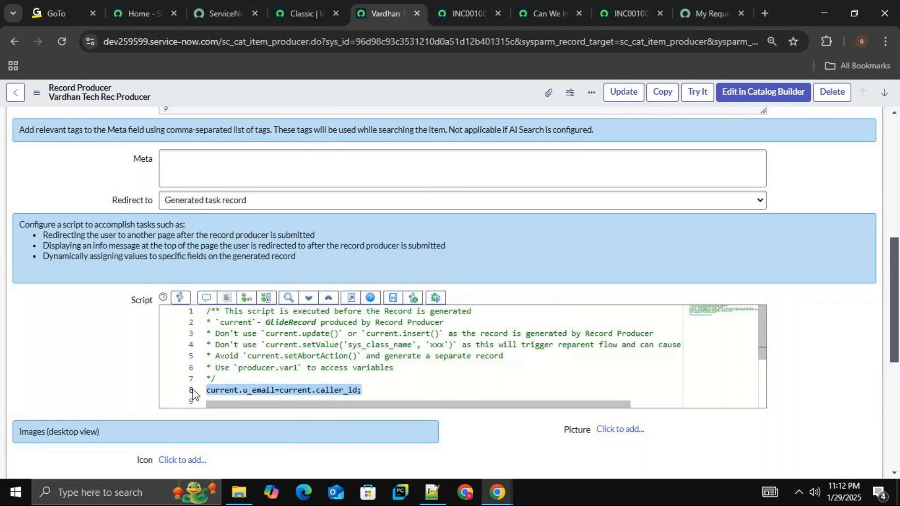
key(BackSpace)
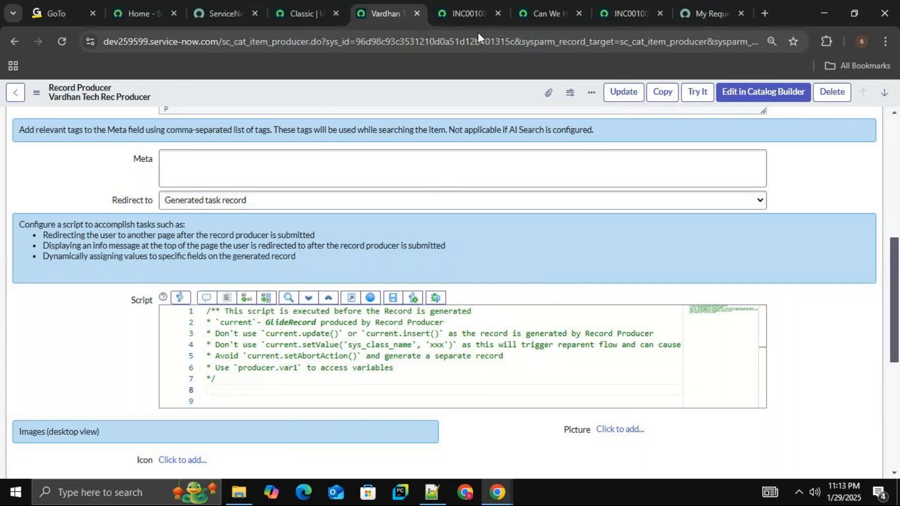
click(469, 12)
click(409, 199)
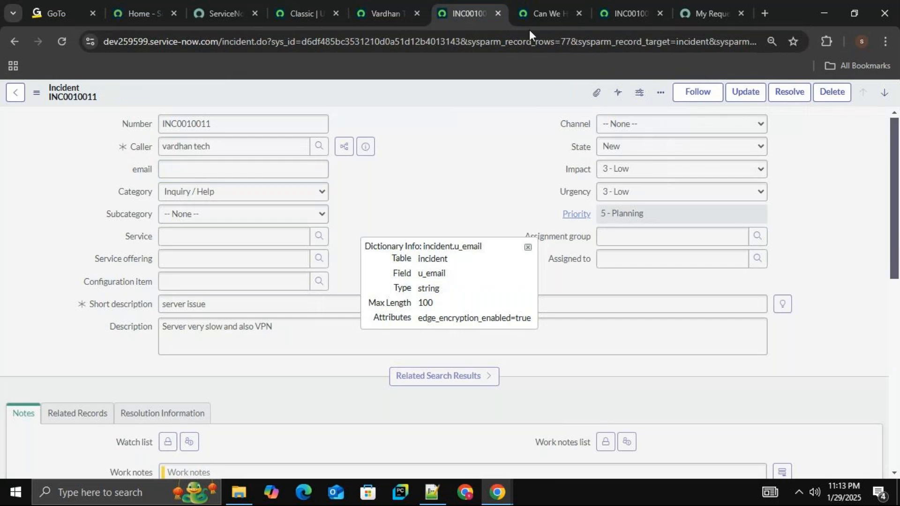
click(538, 13)
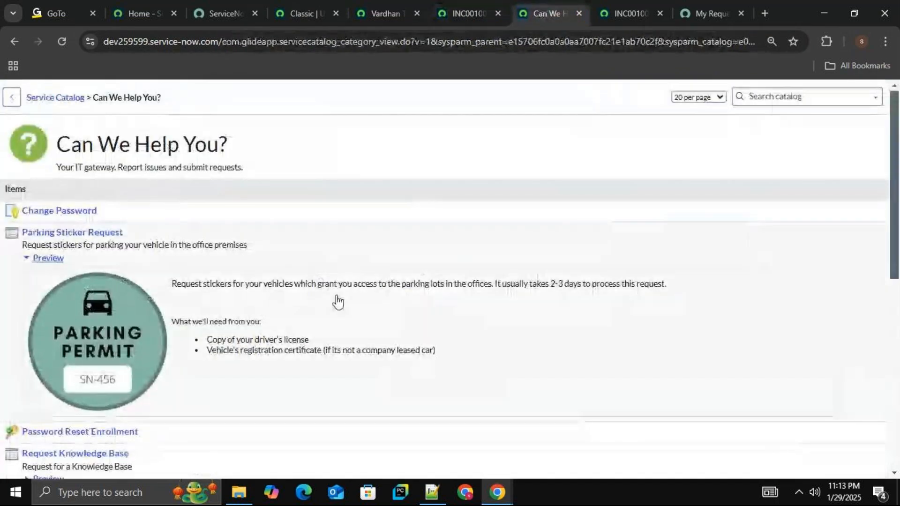
click(402, 11)
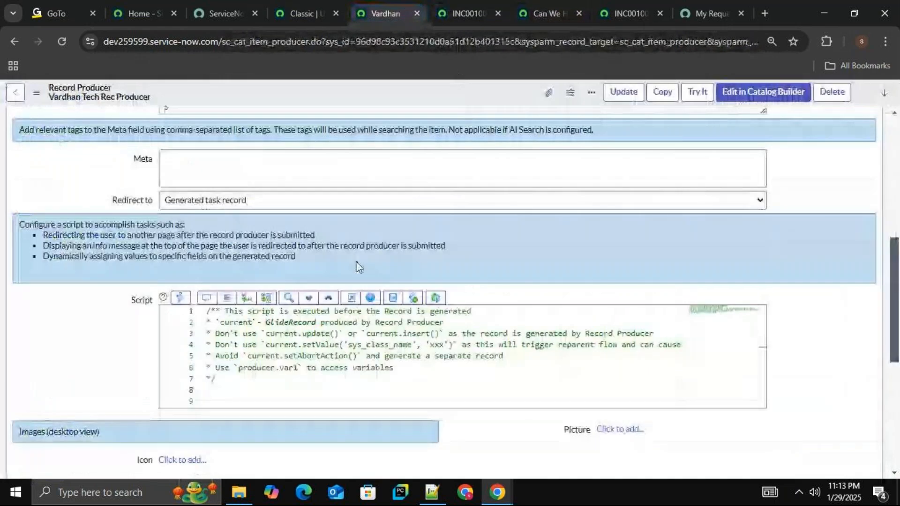
click(457, 11)
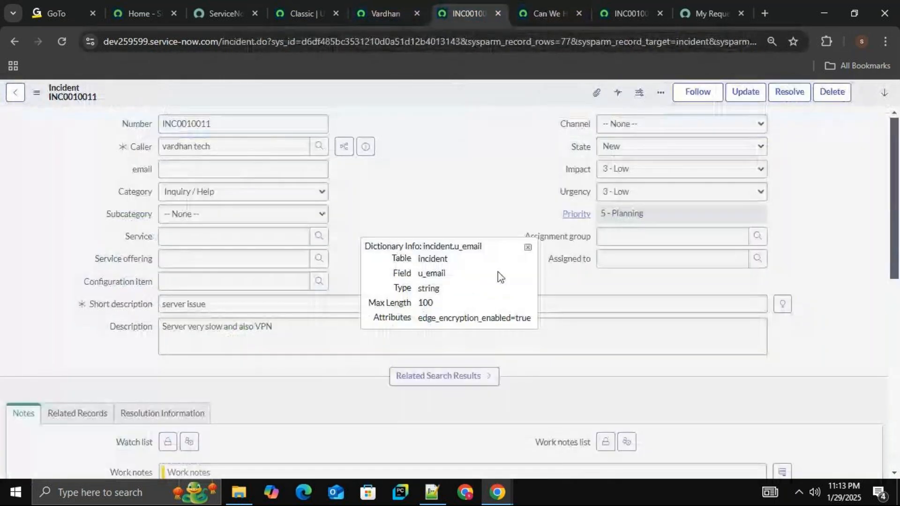
Switch to the GoTo meeting window, toggle the meeting recording, and return to the ServiceNow browser window.
click(50, 5)
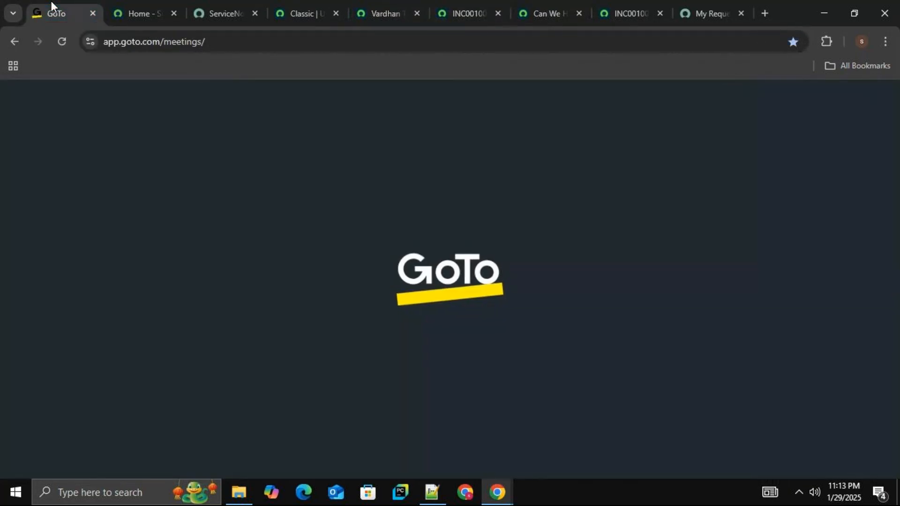
click(466, 14)
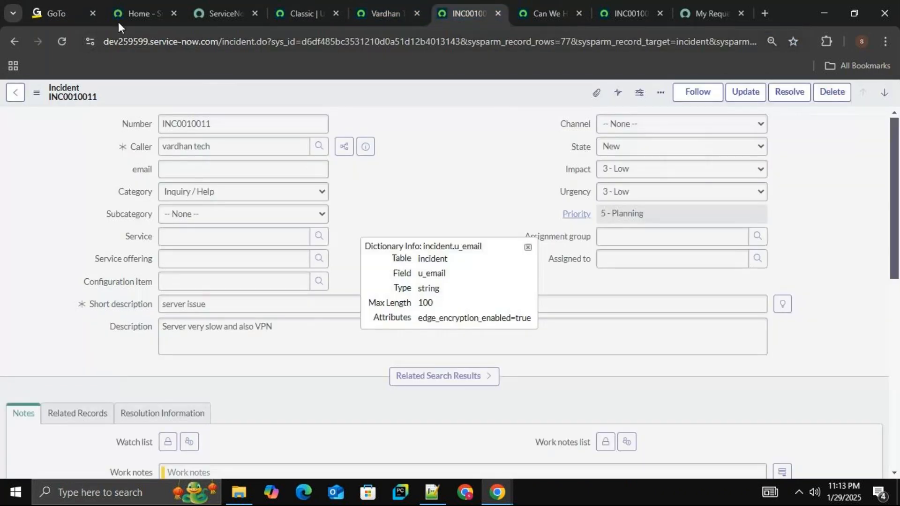
click(68, 11)
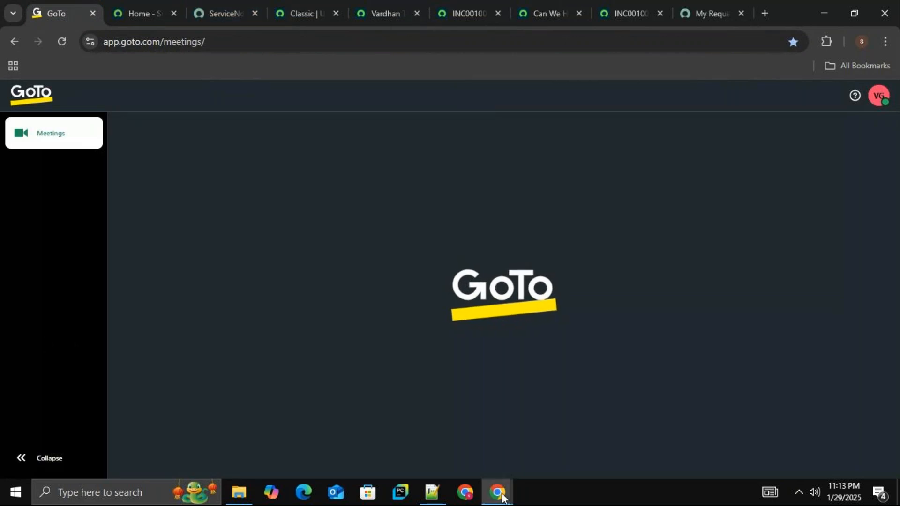
mouse_move(497, 492)
click(477, 437)
click(58, 441)
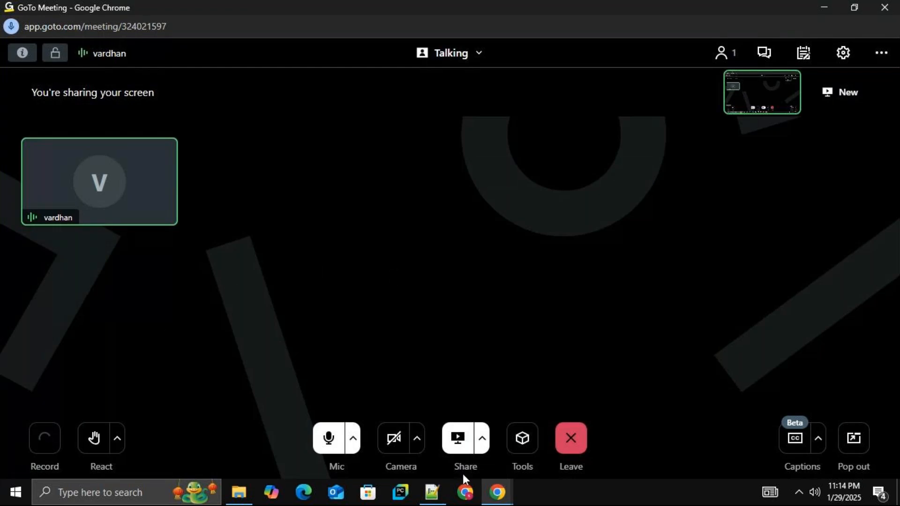
mouse_move(497, 492)
click(412, 441)
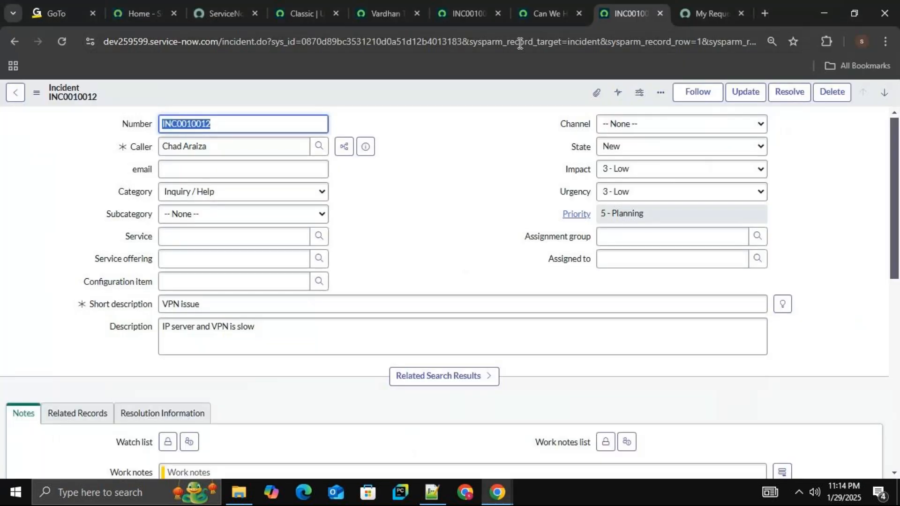
Go back to the Vardhan Tech Rec Producer record and preview its request form with Try It.
click(477, 5)
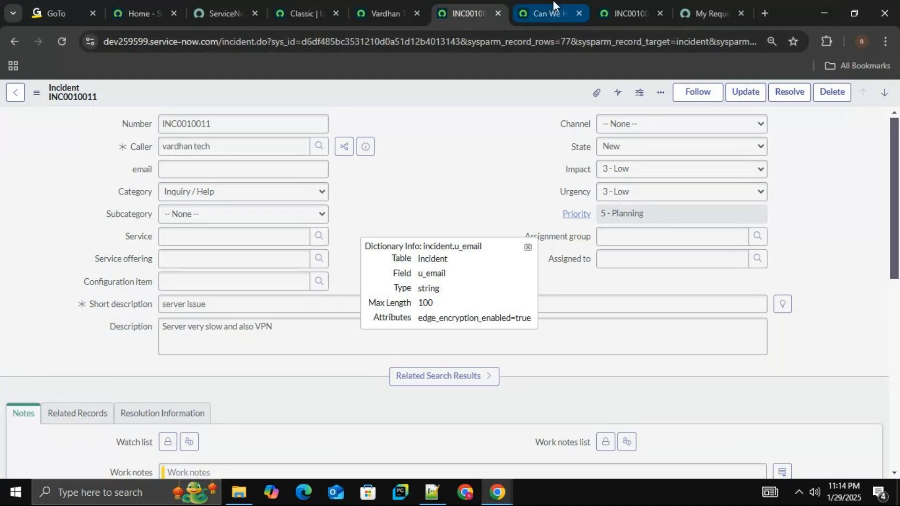
click(544, 13)
click(369, 5)
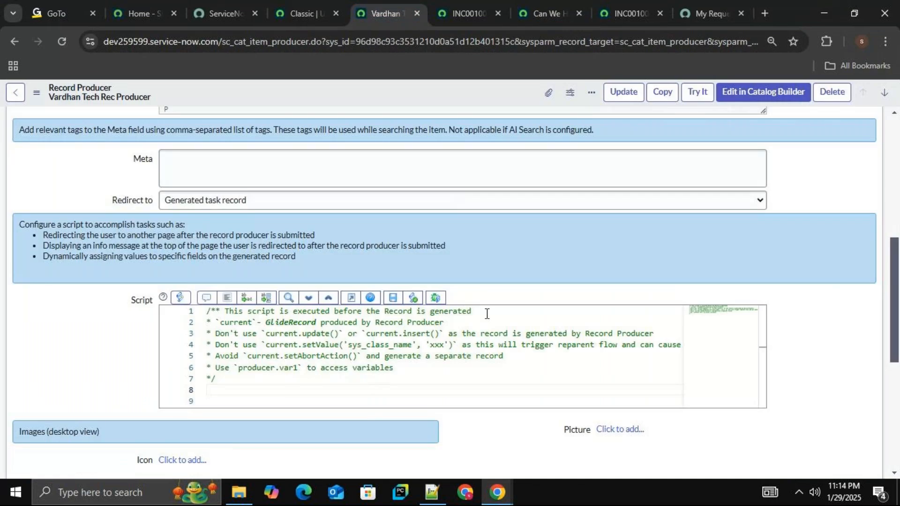
scroll(305, 205, up, 7)
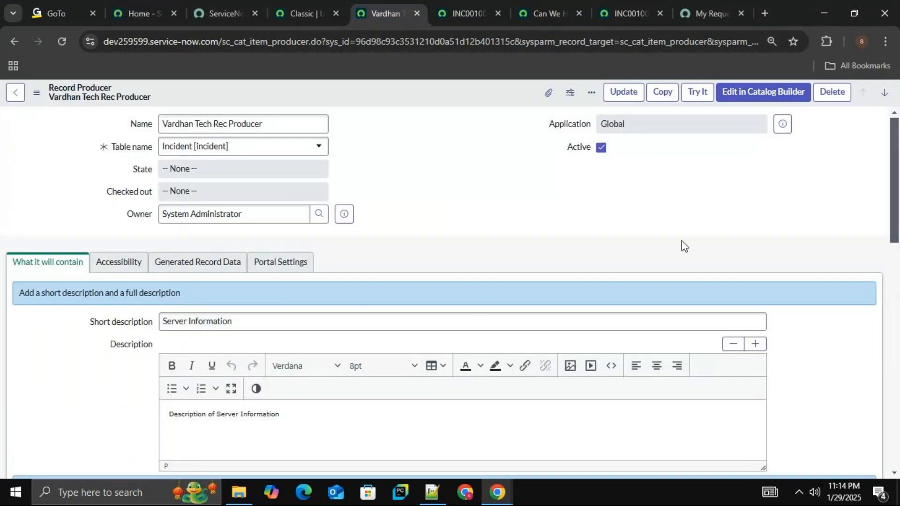
mouse_move(894, 157)
mouse_down()
mouse_move(892, 301)
mouse_move(898, 145)
mouse_up()
click(700, 95)
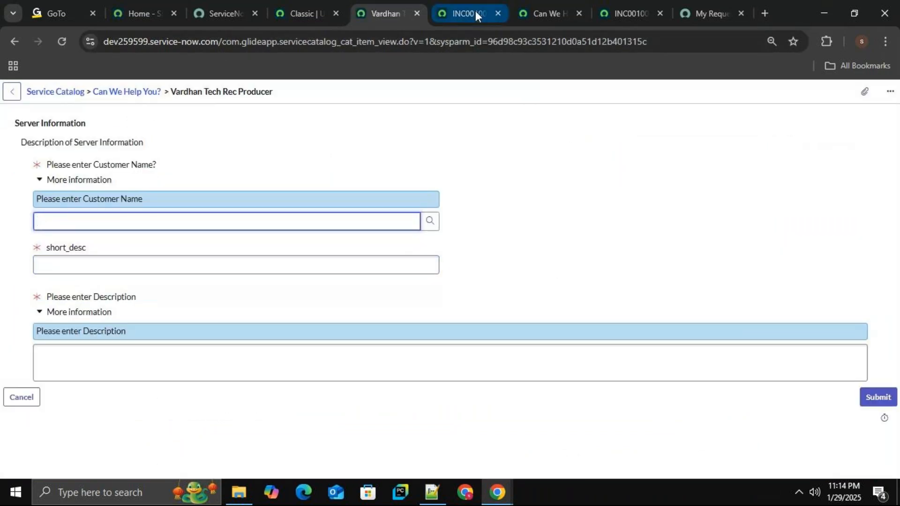
Open the previewed item's record producer configuration and review its variables with their mapped fields and types.
right_click(314, 93)
click(340, 102)
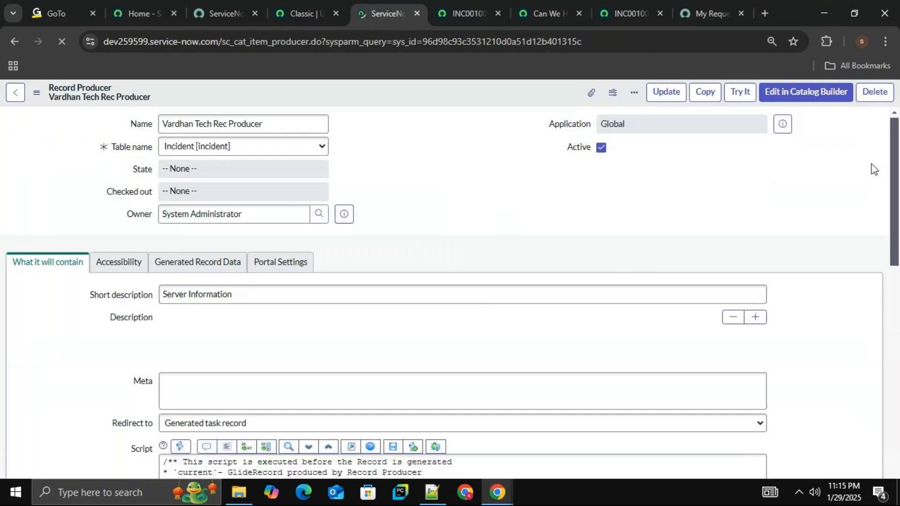
mouse_move(894, 180)
mouse_down()
mouse_move(895, 226)
mouse_move(896, 170)
mouse_up()
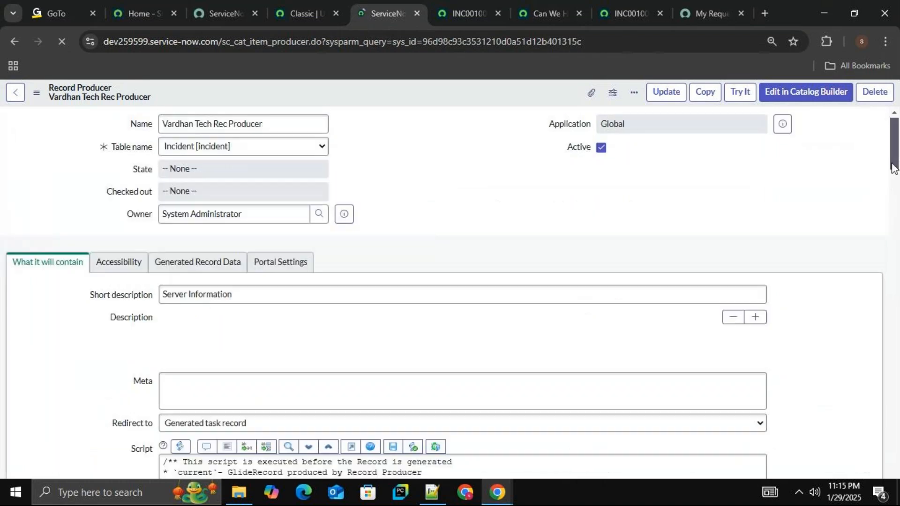
scroll(619, 271, down, 10)
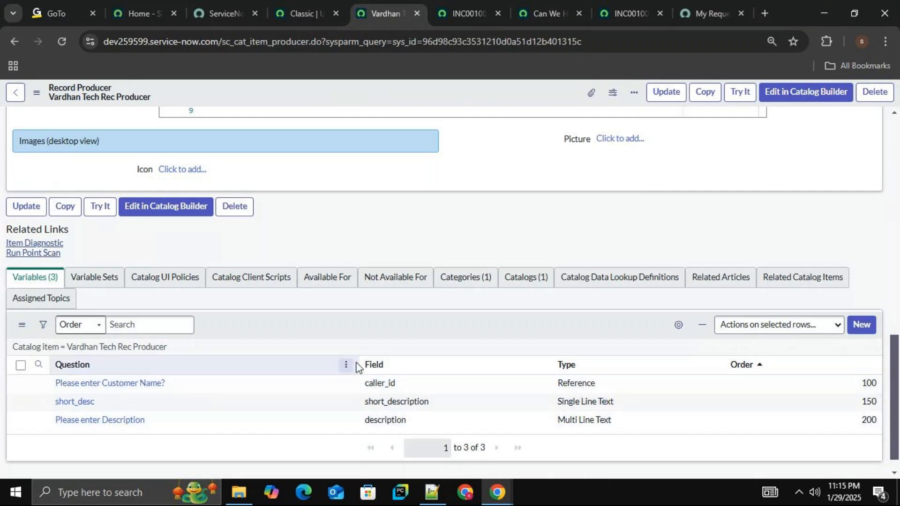
click(386, 407)
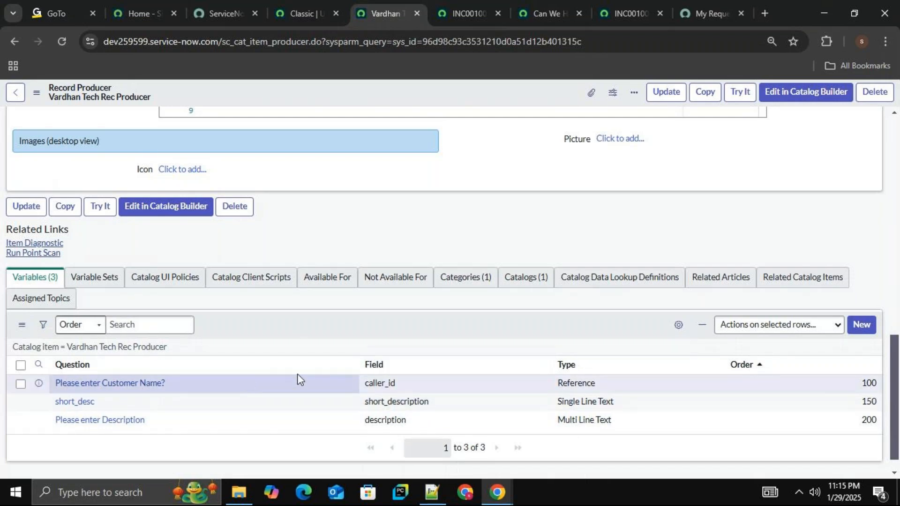
scroll(297, 373, up, 12)
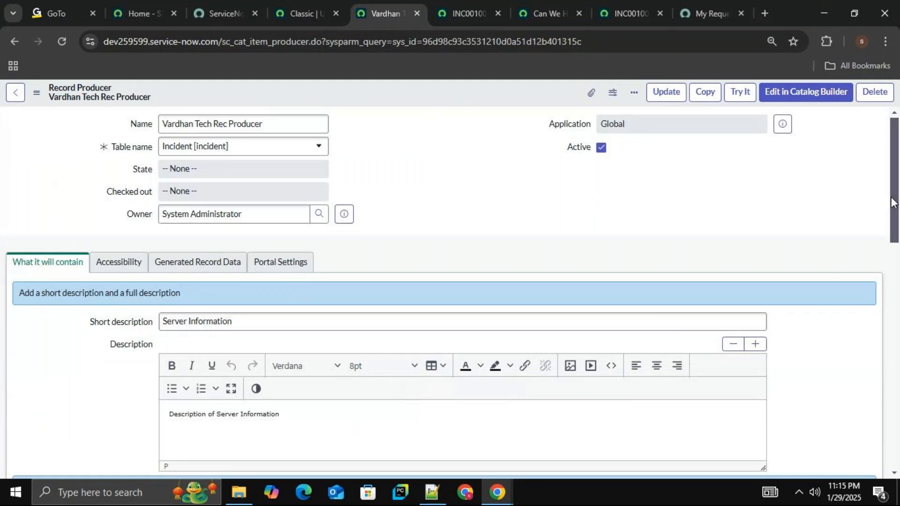
Examine the record producer's script and description sections and open the Try It preview again.
drag(894, 202, 893, 343)
click(314, 306)
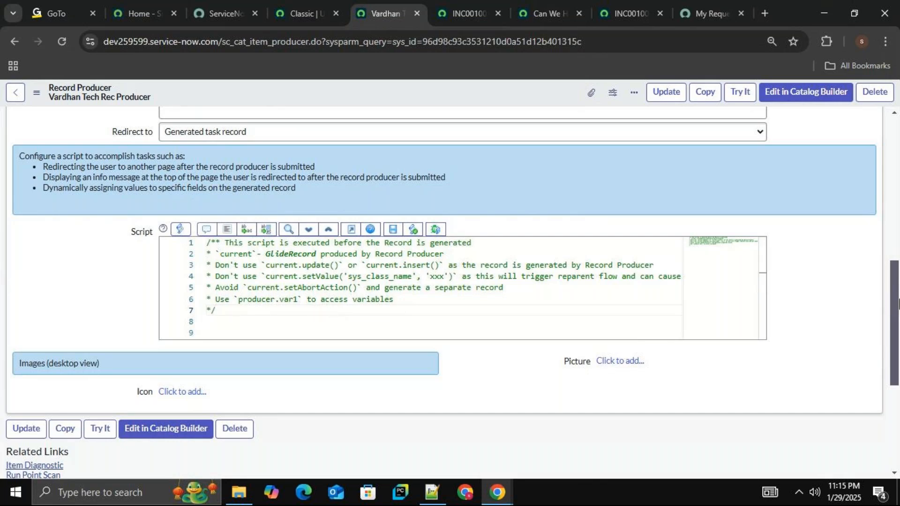
drag(894, 310, 896, 256)
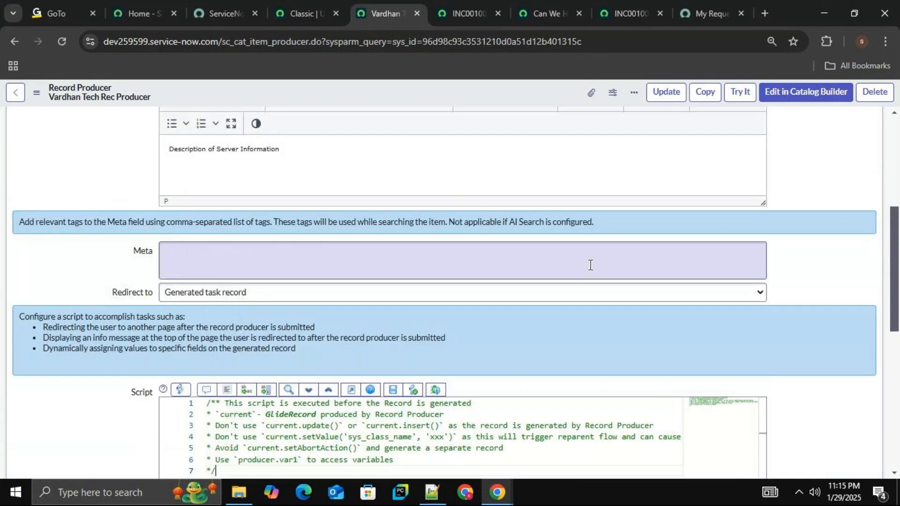
drag(894, 286, 895, 201)
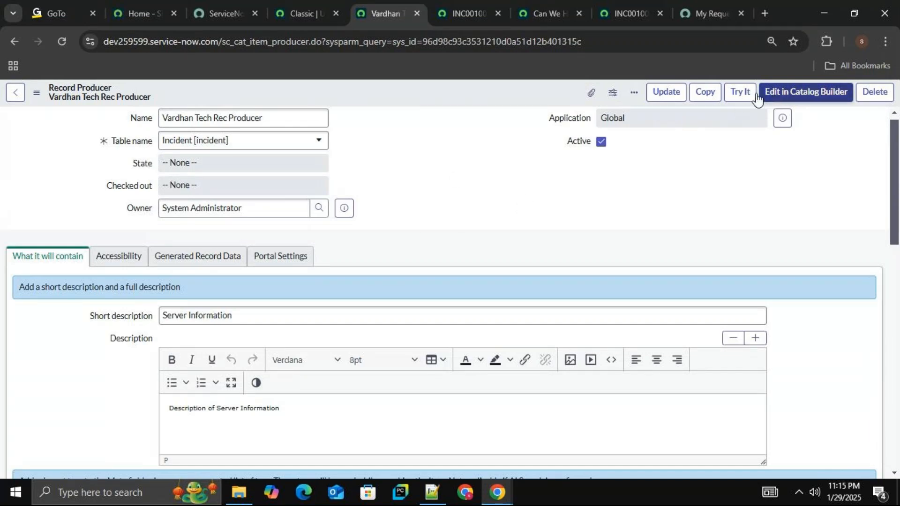
click(741, 94)
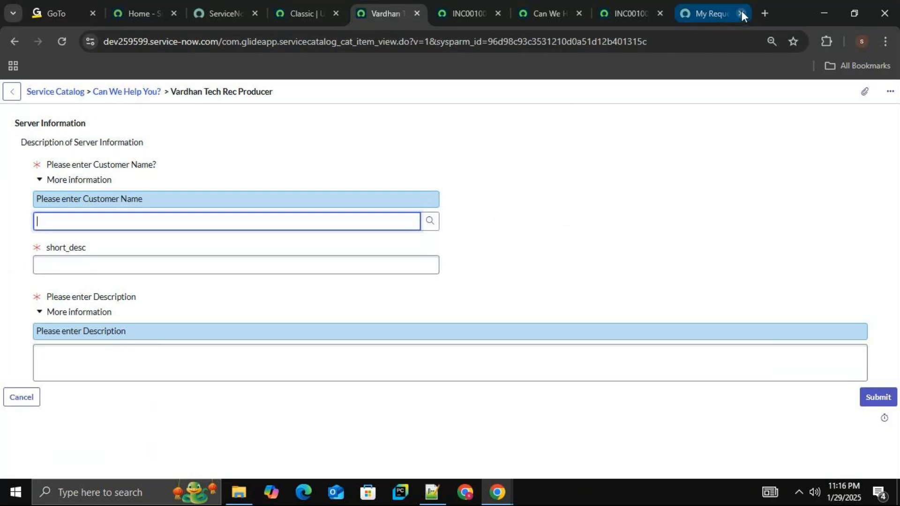
Open the vardhantechnologies YouTube channel's playlists page in a new browser tab.
click(762, 13)
text(y)
key(Return)
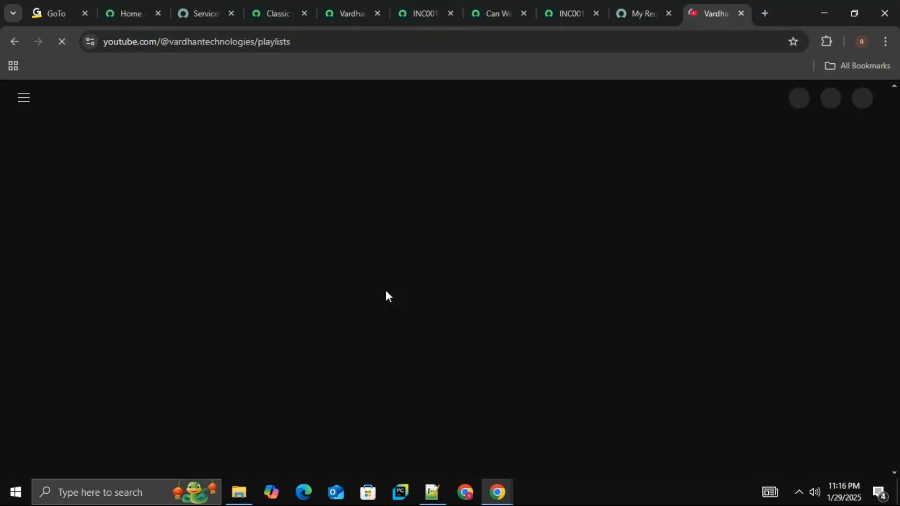